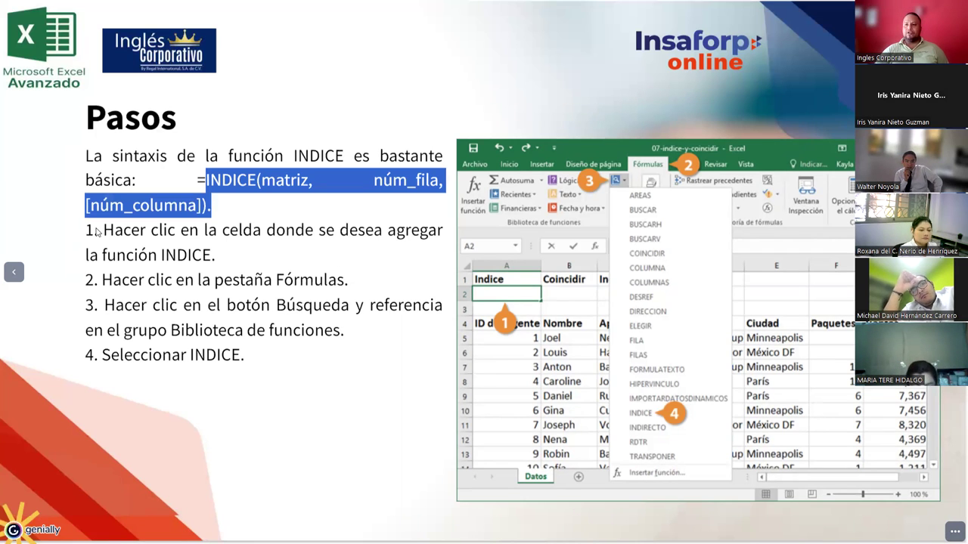
drag(86, 230, 254, 360)
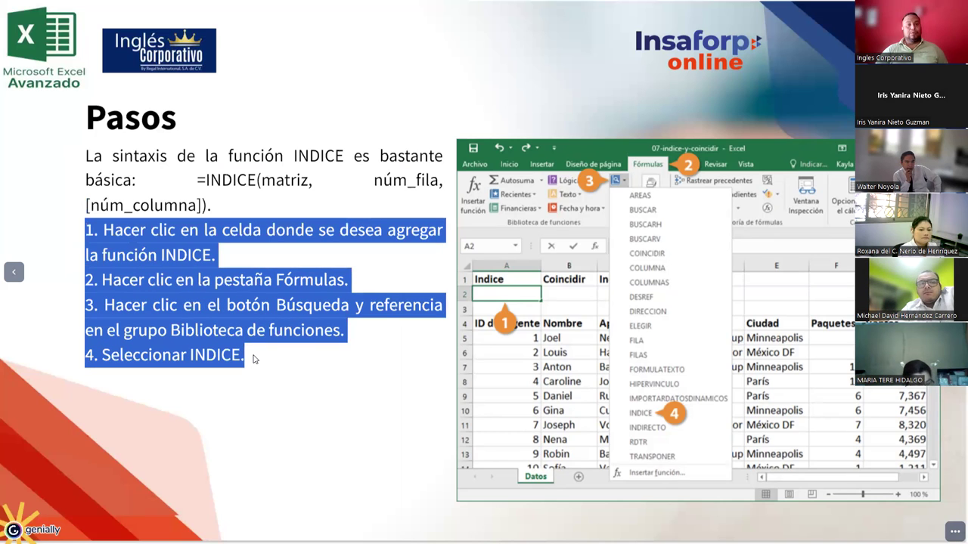
click(254, 360)
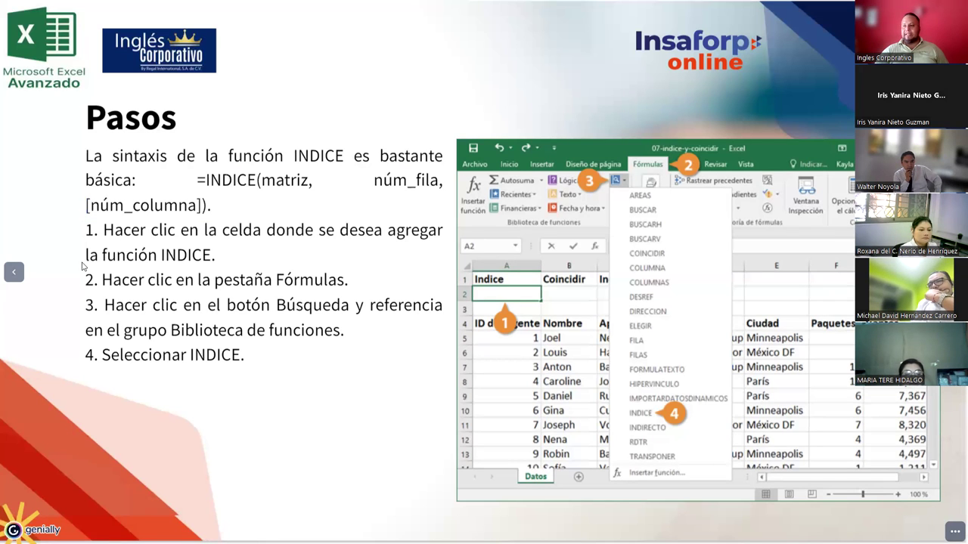
double_click(192, 262)
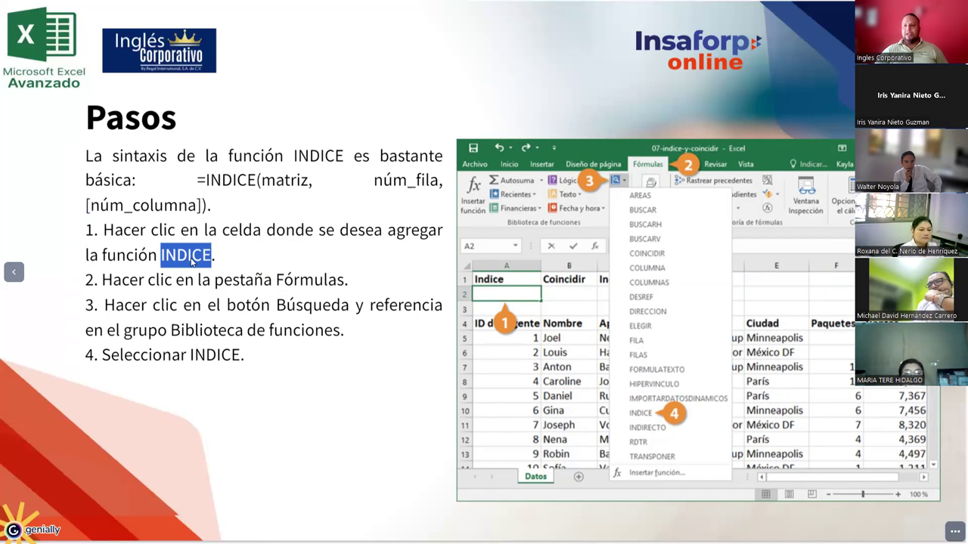
drag(103, 291, 349, 281)
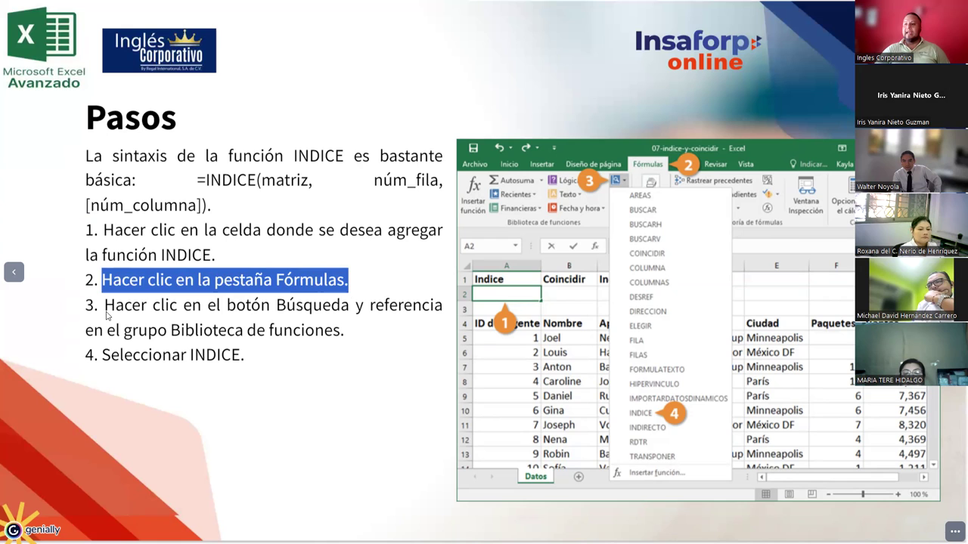
drag(107, 315, 447, 320)
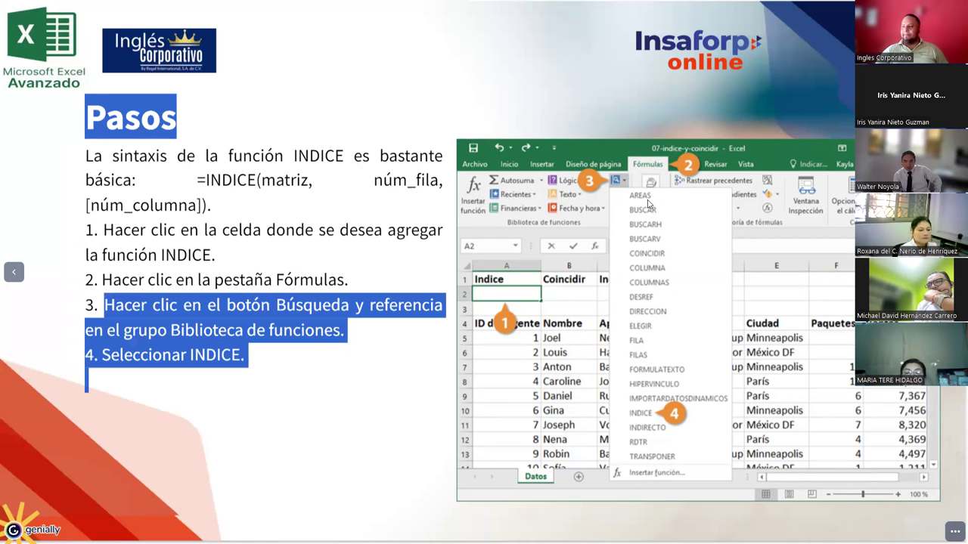
click(102, 339)
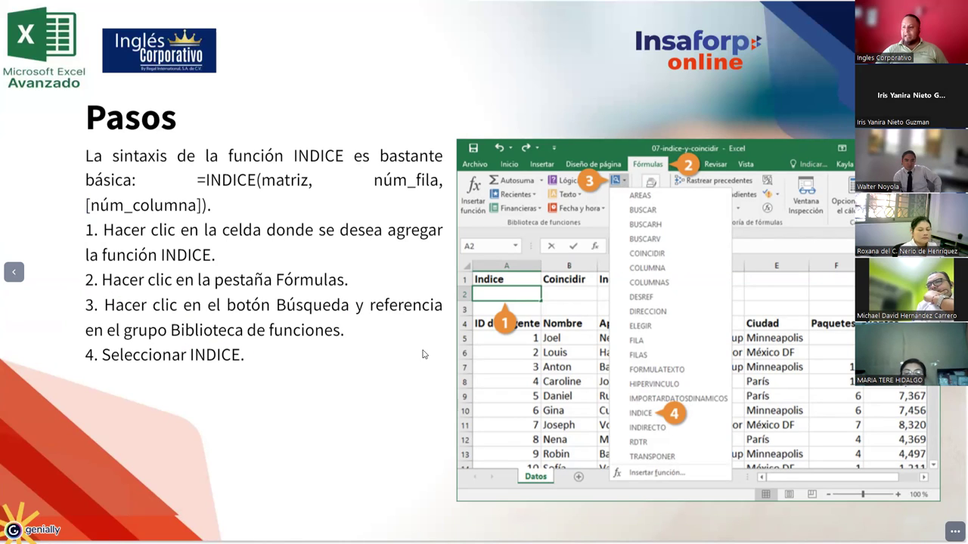
drag(99, 356, 254, 361)
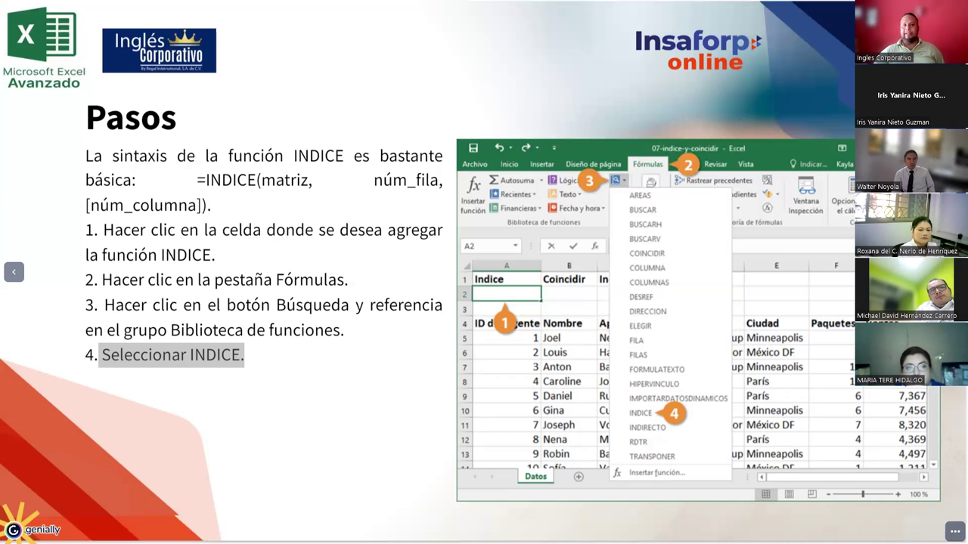
Switch to Excel, open a blank workbook in a maximized window and select cell D2.
click(436, 159)
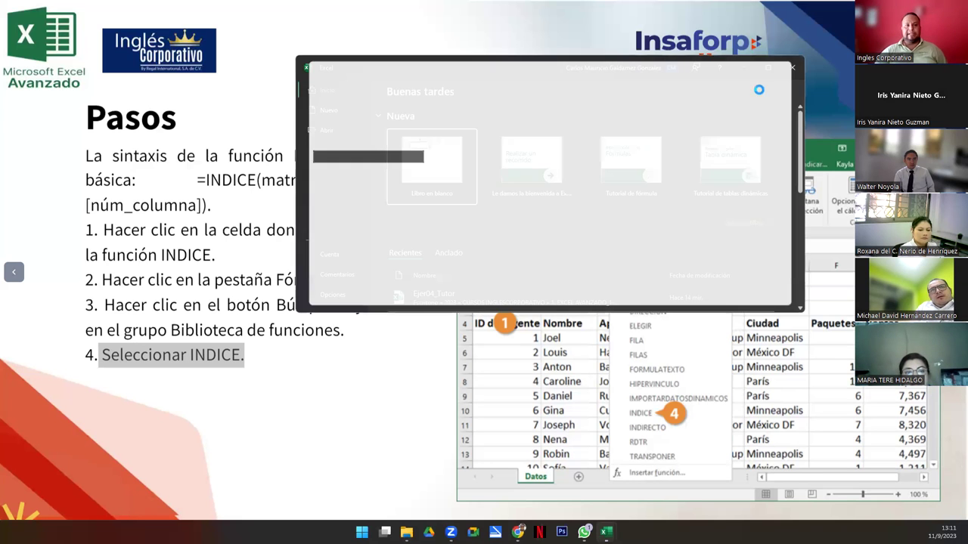
click(767, 69)
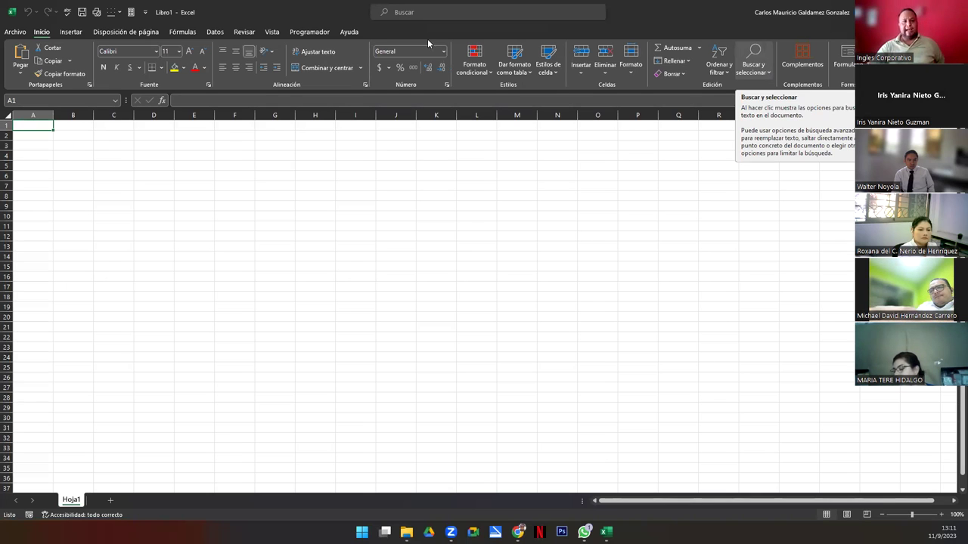
click(159, 137)
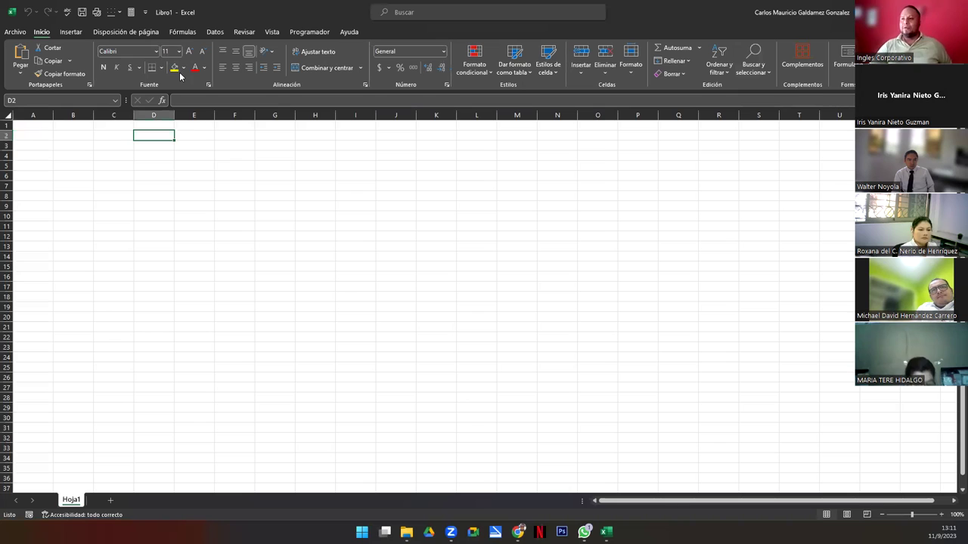
Browse the additional function categories in the function library, from statistical and engineering to compatibility and web.
click(179, 33)
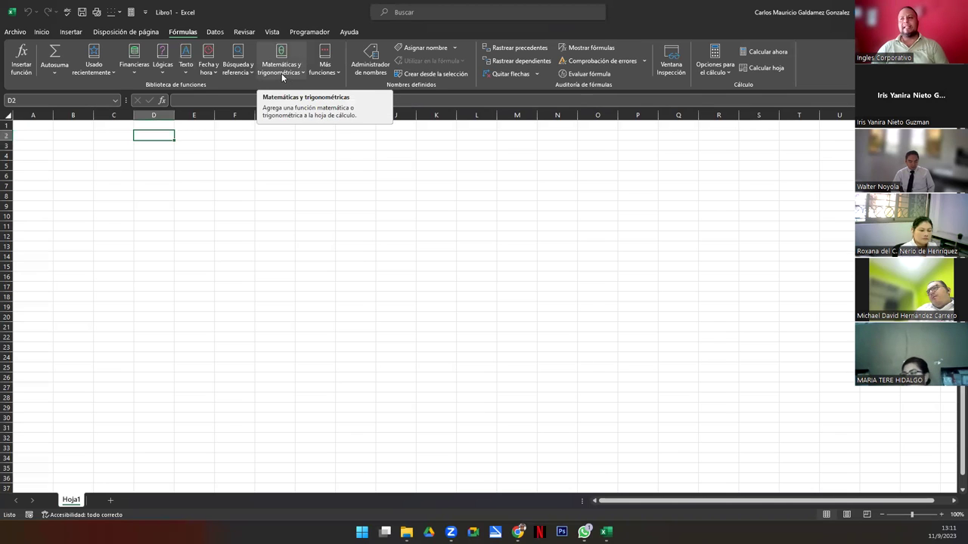
click(336, 72)
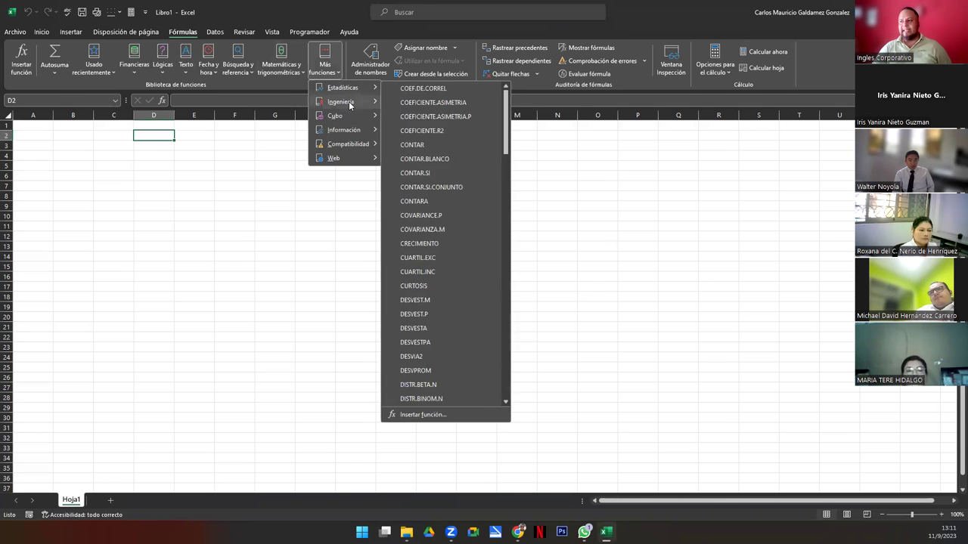
mouse_move(351, 106)
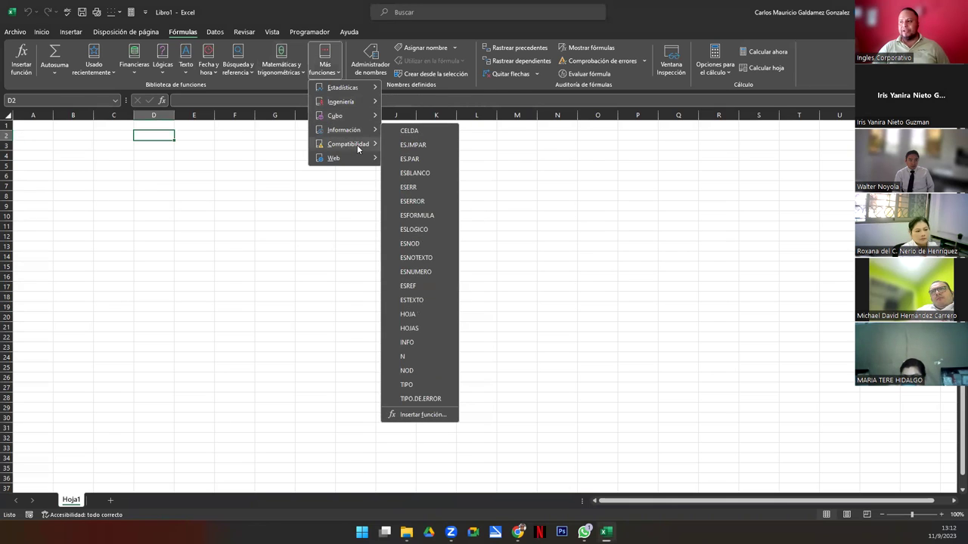
mouse_move(358, 147)
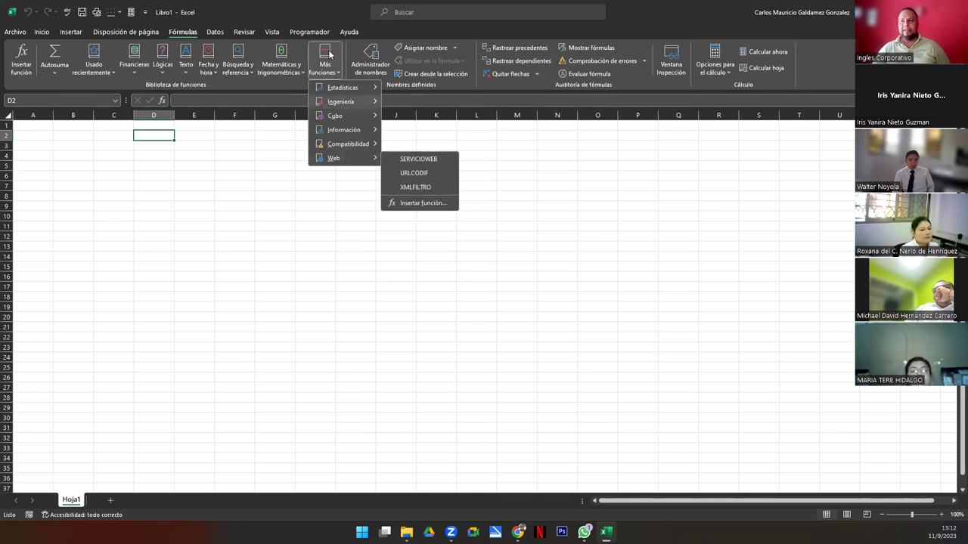
click(305, 19)
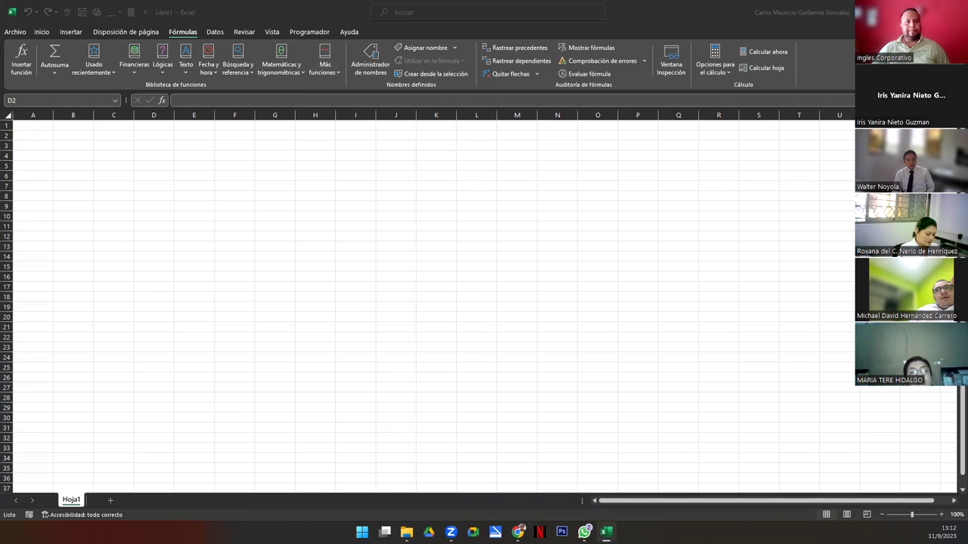
Start the INDICE lookup function in cell D2 using the matriz;núm_fila;núm_columna argument form.
click(252, 73)
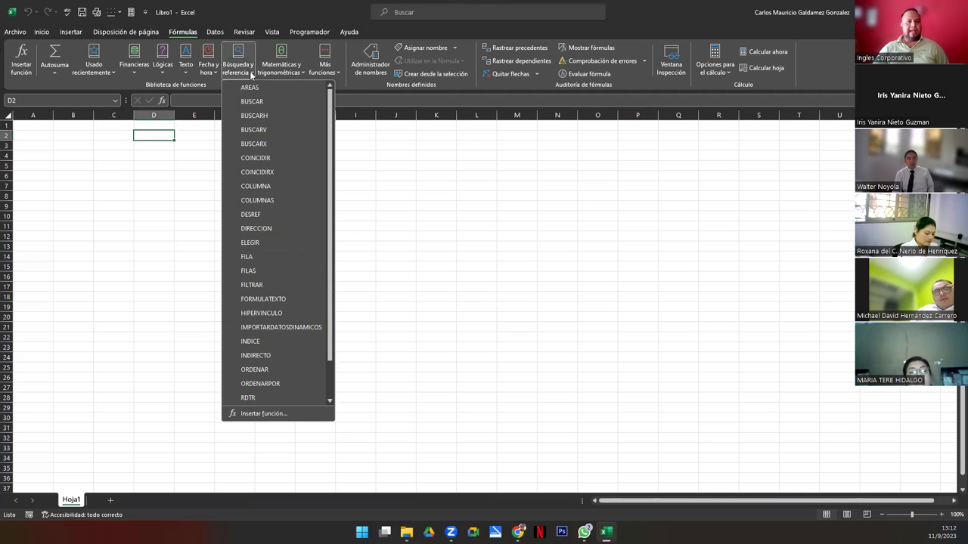
click(249, 347)
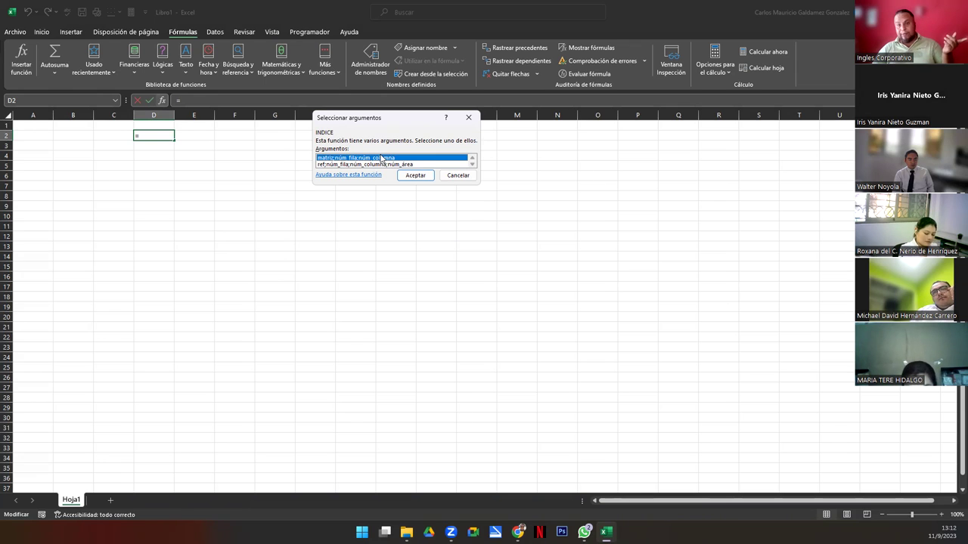
click(324, 165)
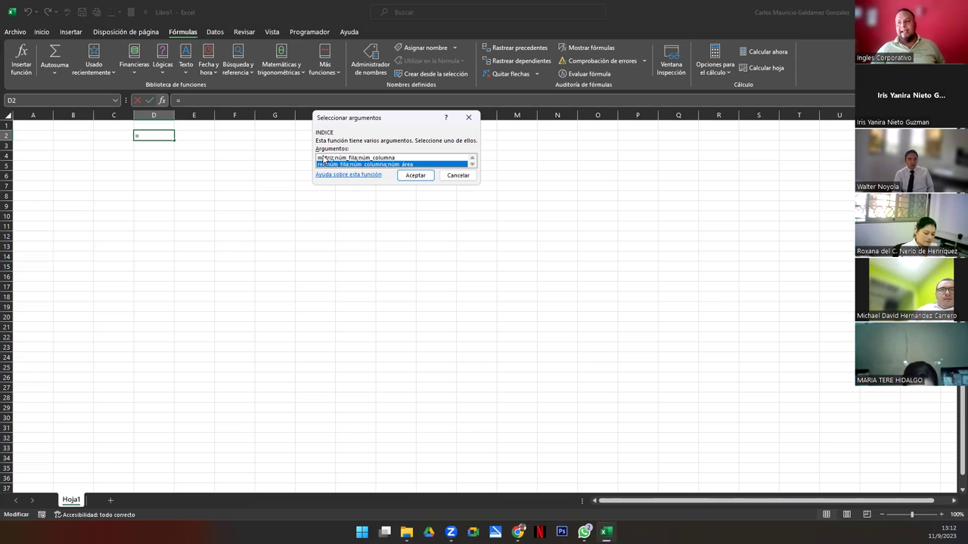
key(Up)
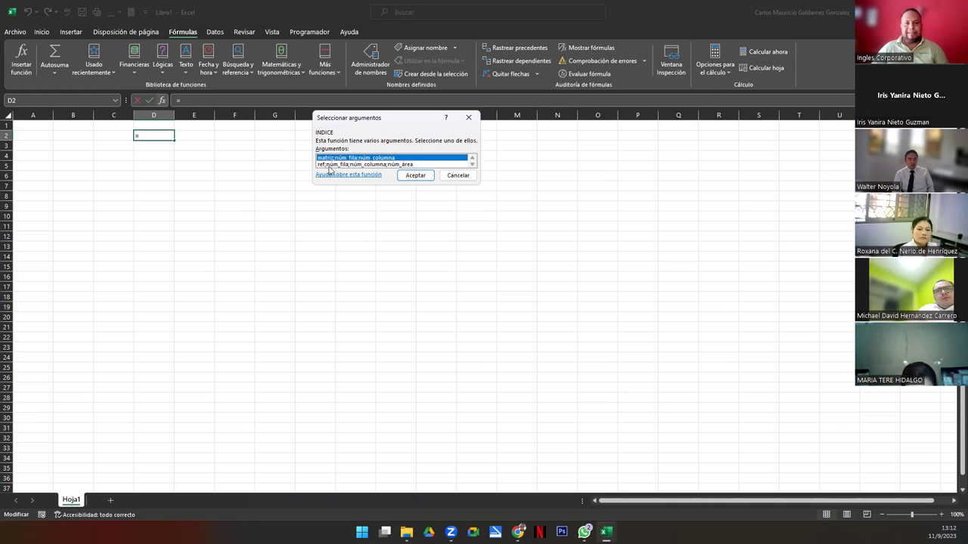
click(333, 165)
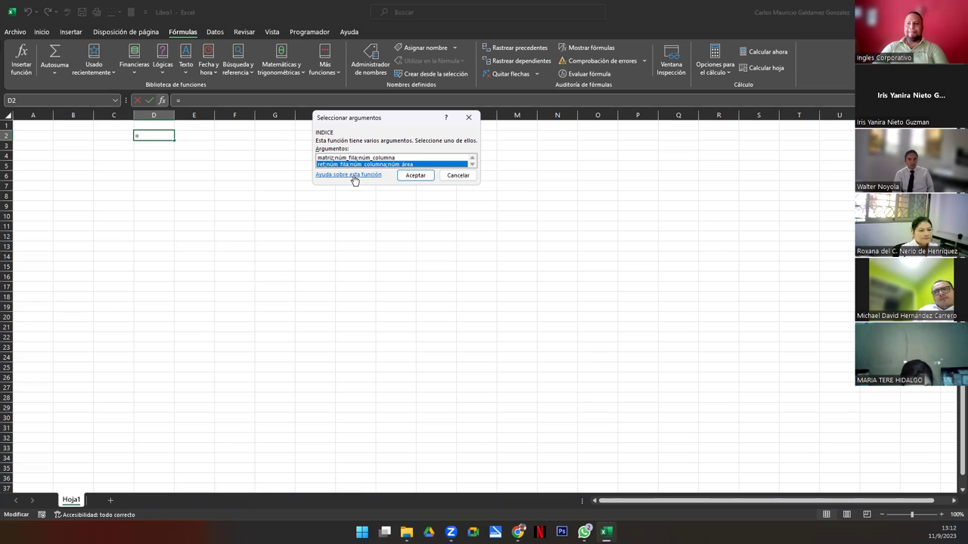
click(354, 158)
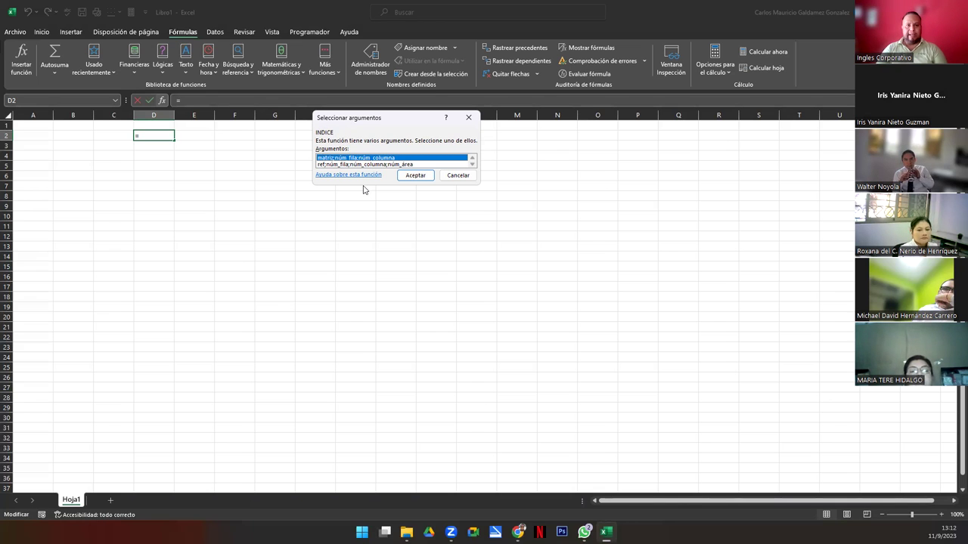
click(339, 165)
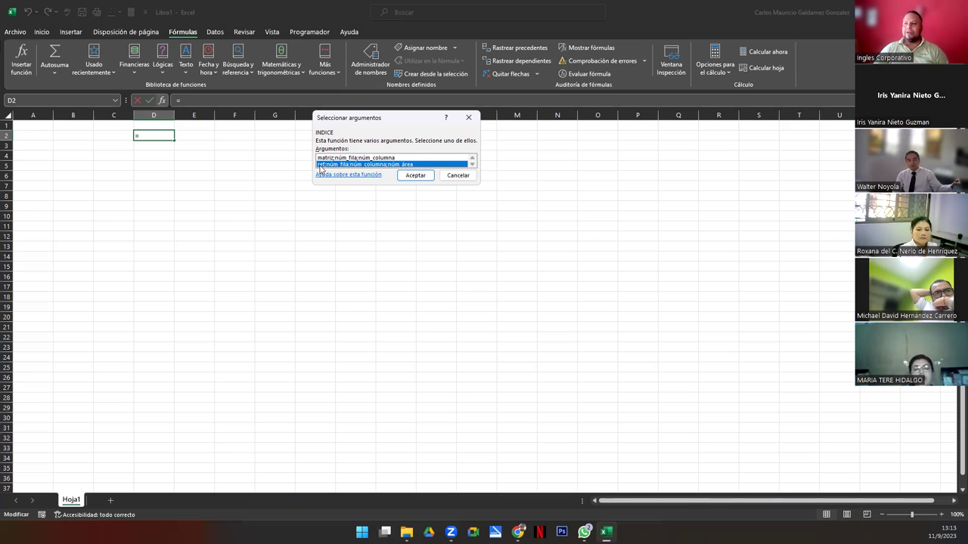
click(333, 157)
click(417, 177)
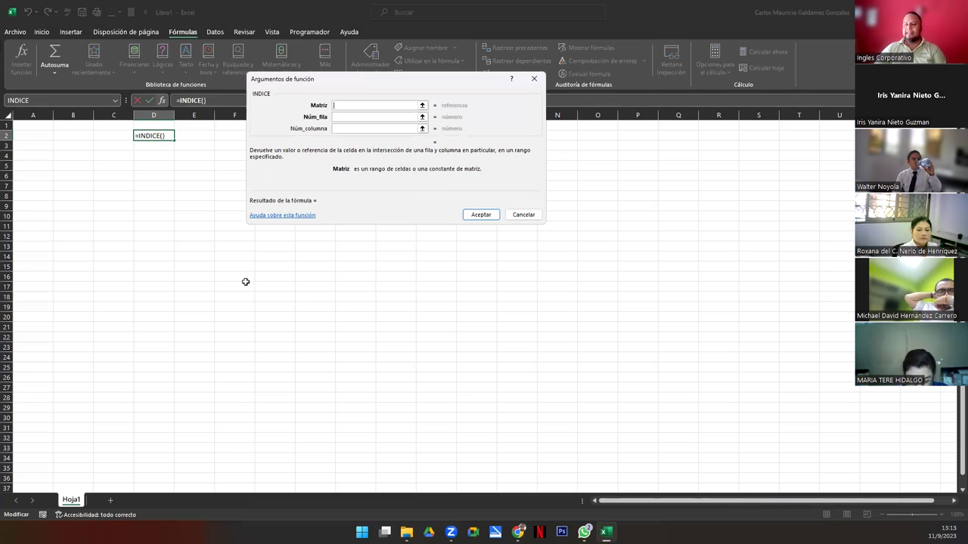
Complete the INDICE function in D2 with D6:K17 as the matrix, row number 3 and column number 5.
drag(340, 80, 353, 145)
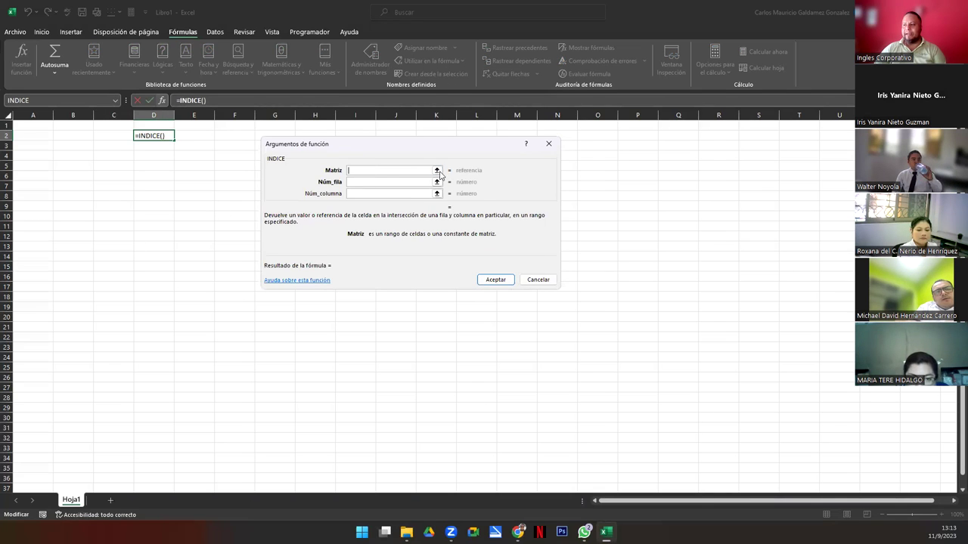
drag(135, 175, 448, 285)
click(555, 156)
key(Tab)
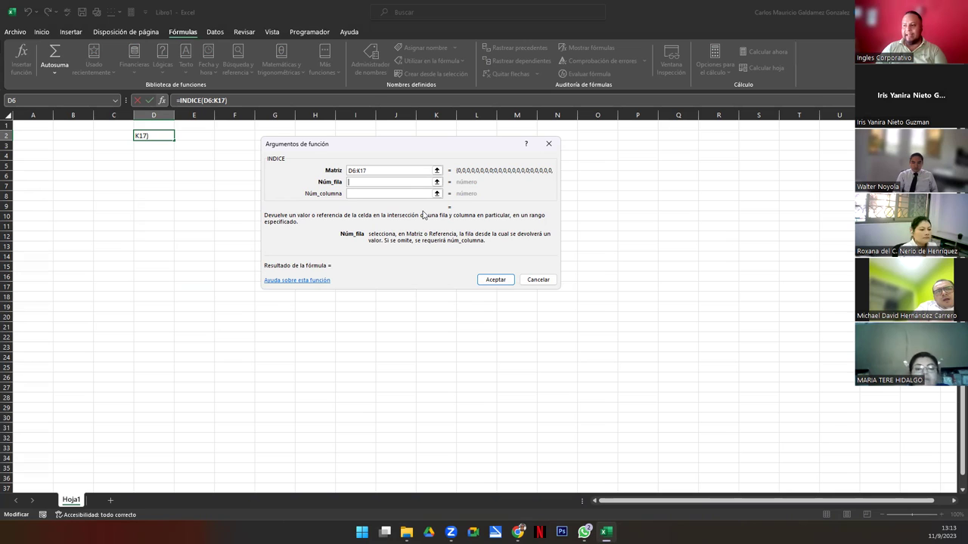
text(3)
key(Tab)
text(5)
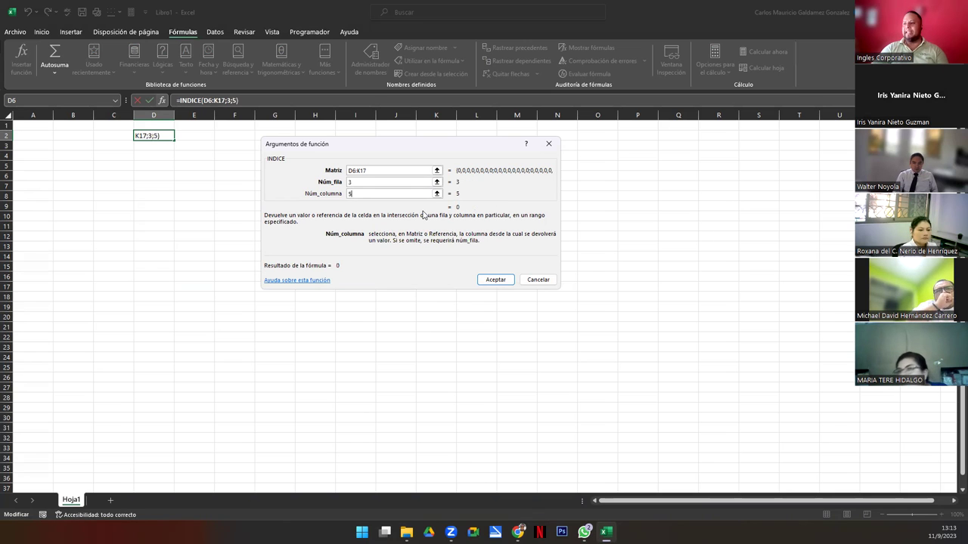
drag(457, 208, 465, 210)
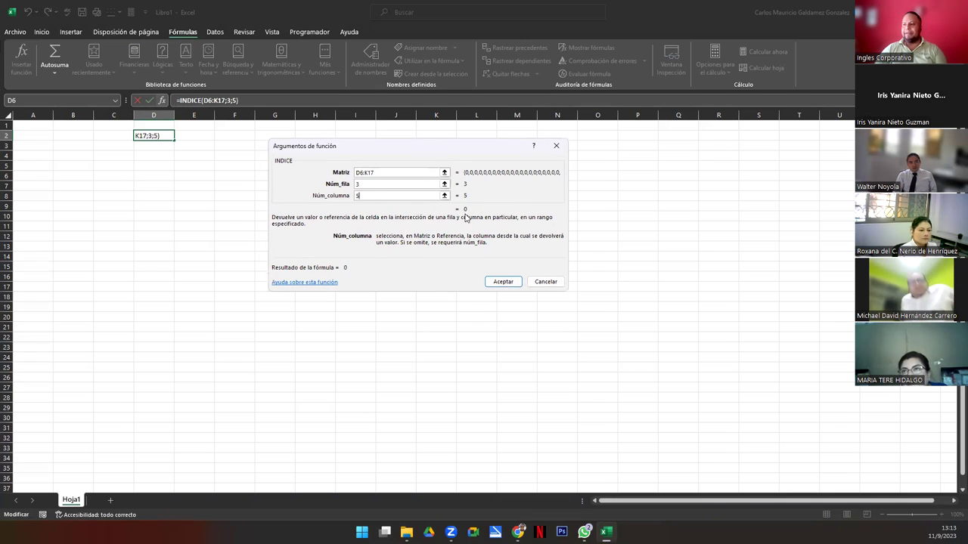
click(503, 282)
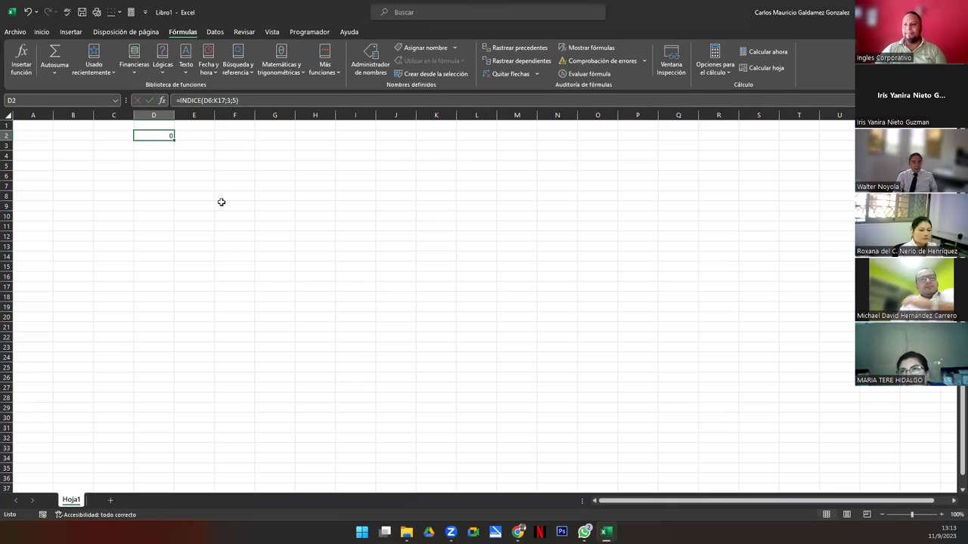
Examine which cell range the INDICE formula in D2 refers to, leaving the formula as it is.
click(212, 99)
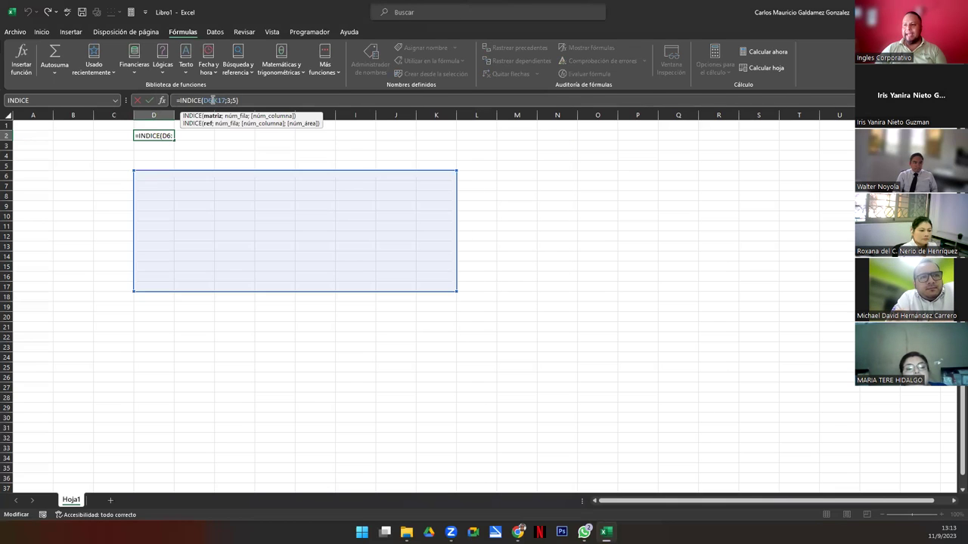
key(Escape)
drag(145, 174, 266, 198)
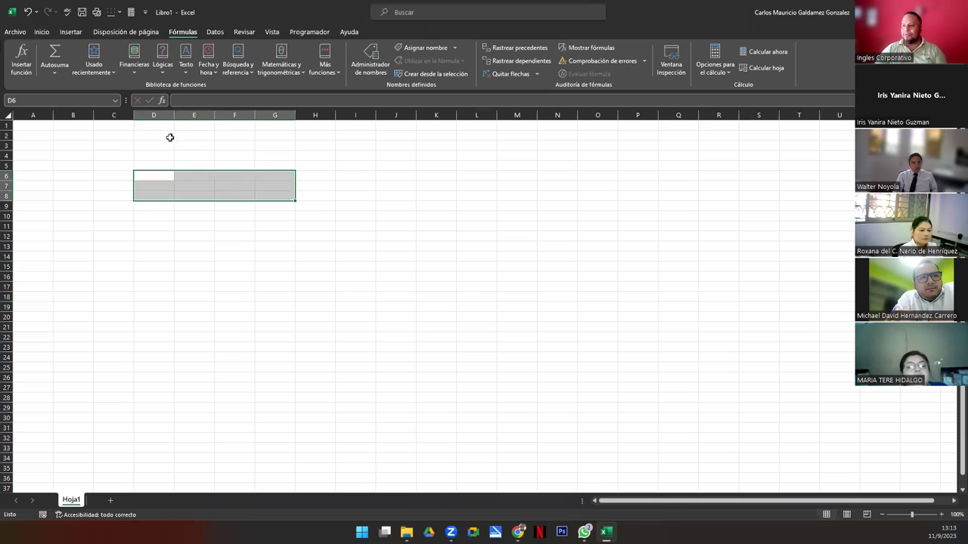
click(161, 136)
double_click(172, 135)
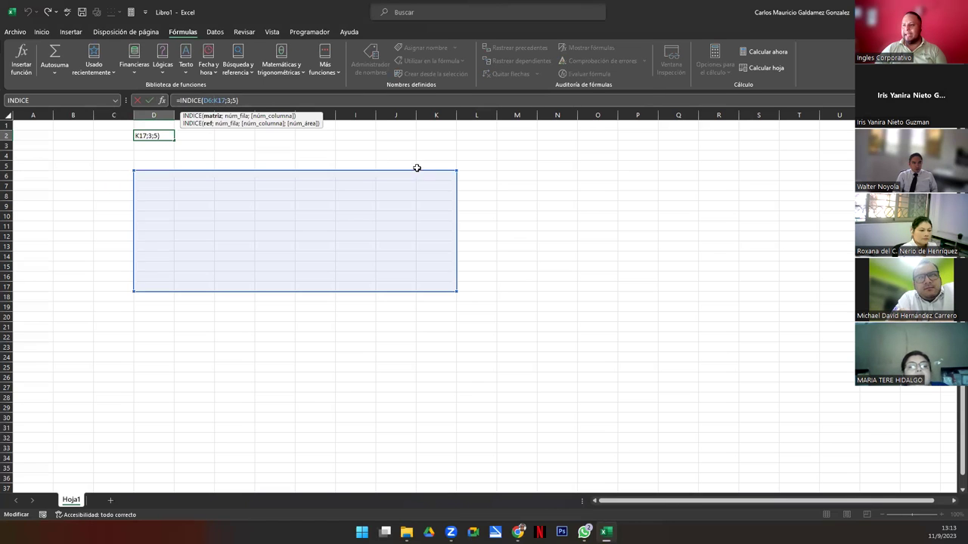
drag(428, 173, 161, 292)
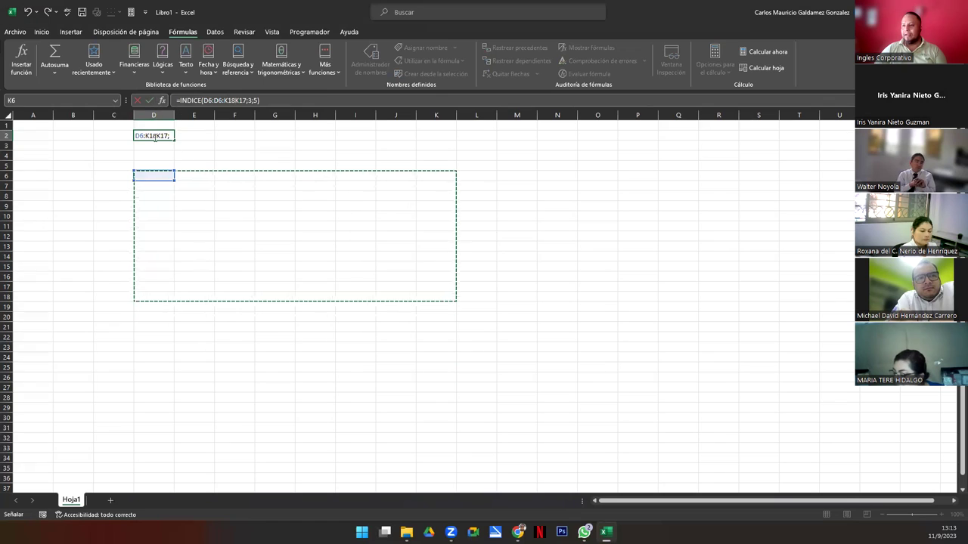
click(156, 138)
click(174, 136)
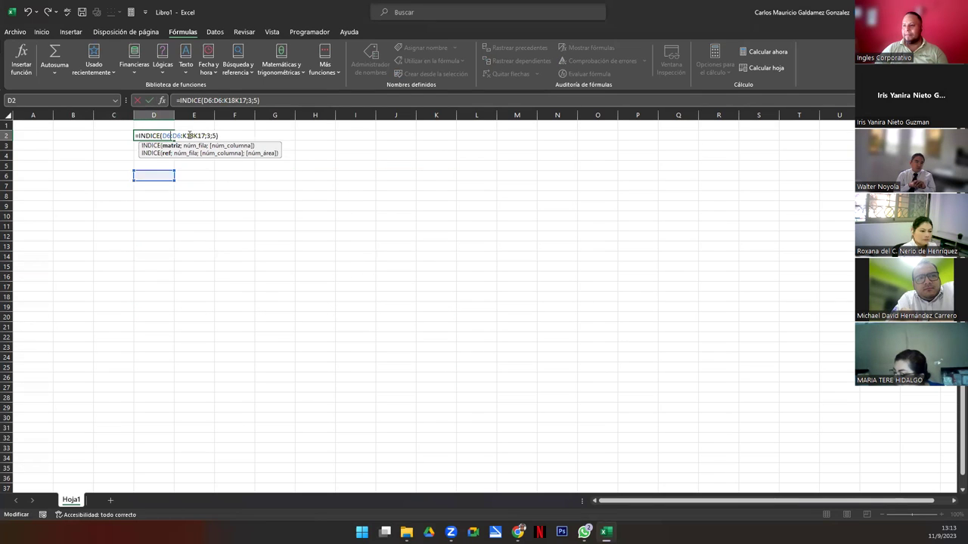
key(Escape)
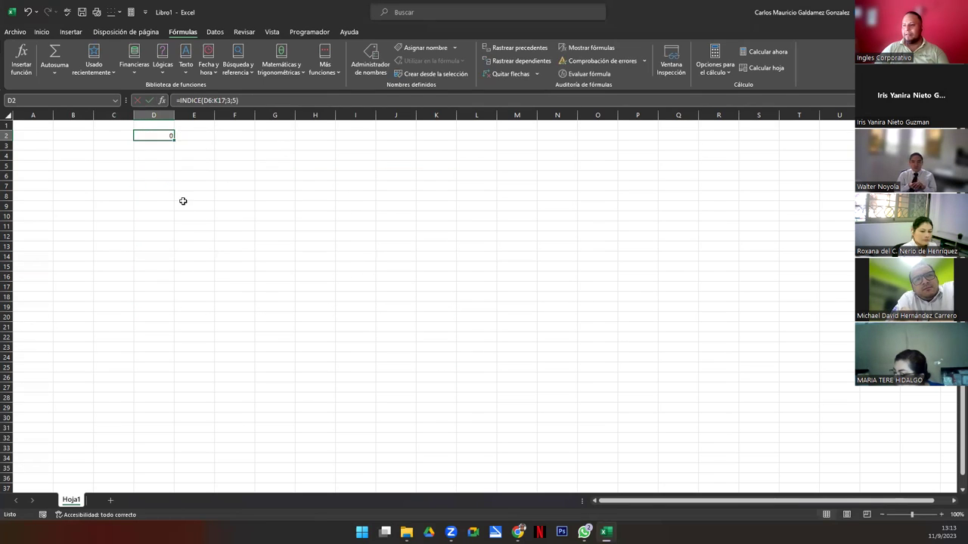
click(215, 100)
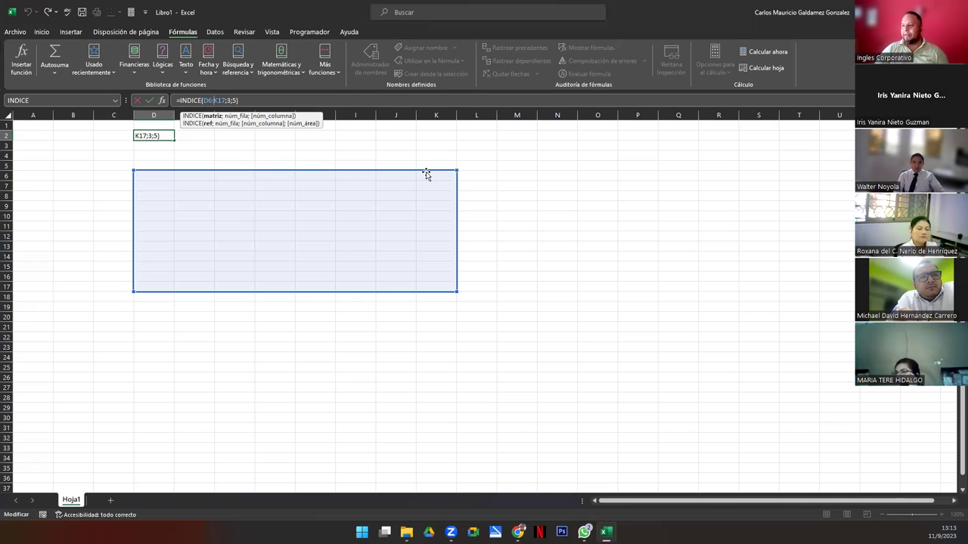
click(425, 288)
drag(425, 288, 145, 175)
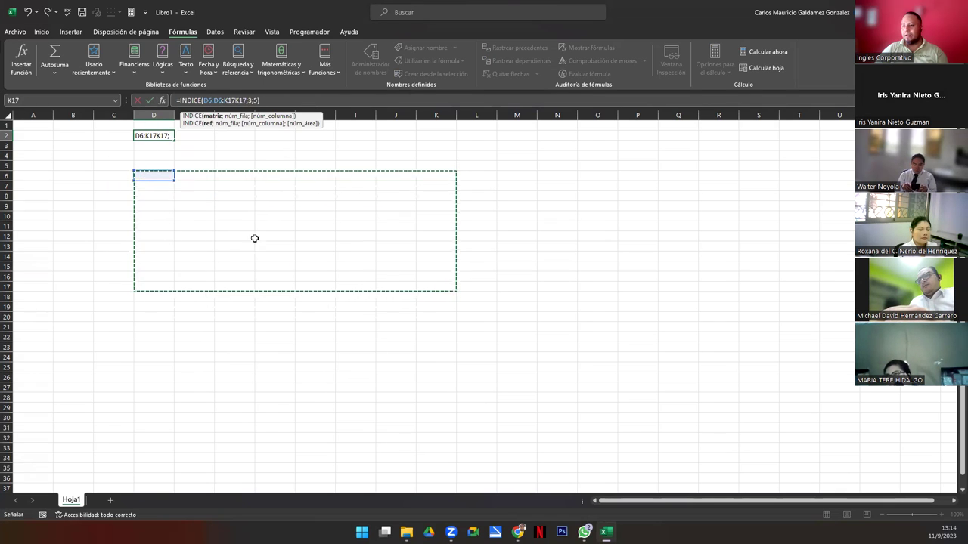
click(36, 34)
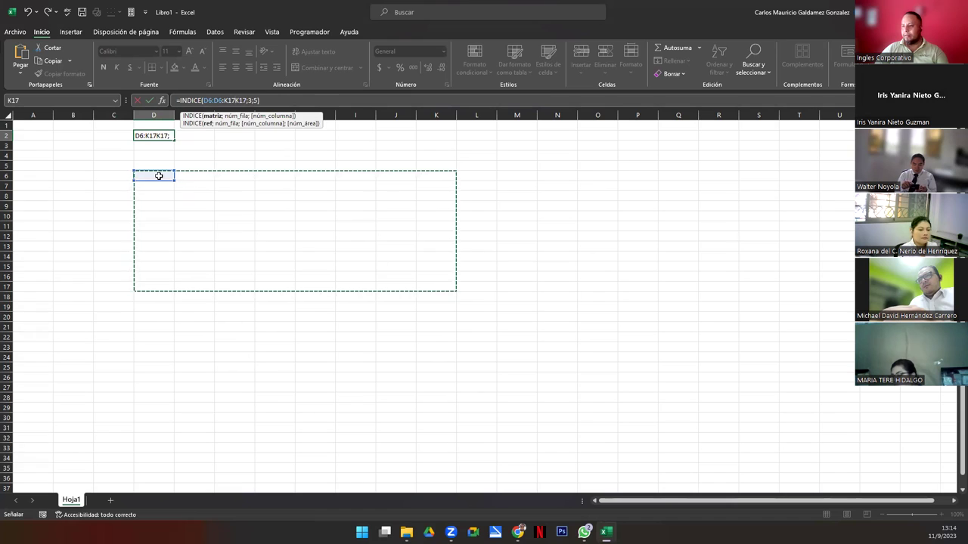
key(Return)
Apply all borders to the cell range D6:K17.
drag(157, 176, 429, 289)
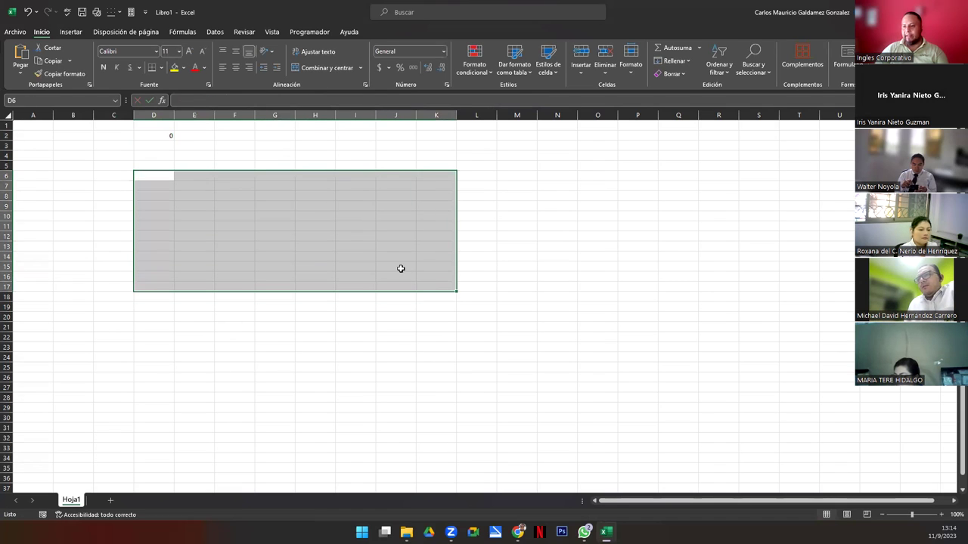
click(160, 68)
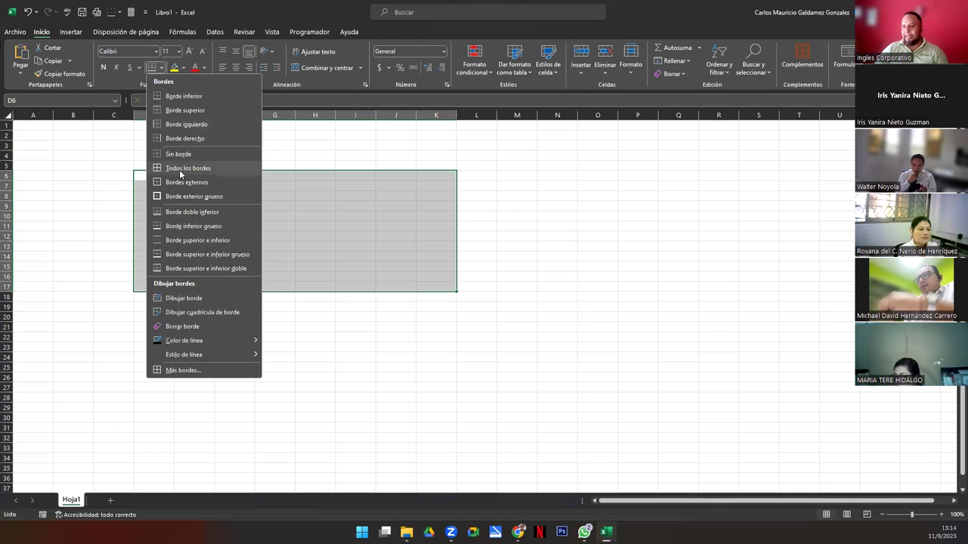
click(178, 168)
Enter =ALEATORIO.ENTRE(10;99) in D6 and fill the formula across the whole bordered range to K17.
click(153, 174)
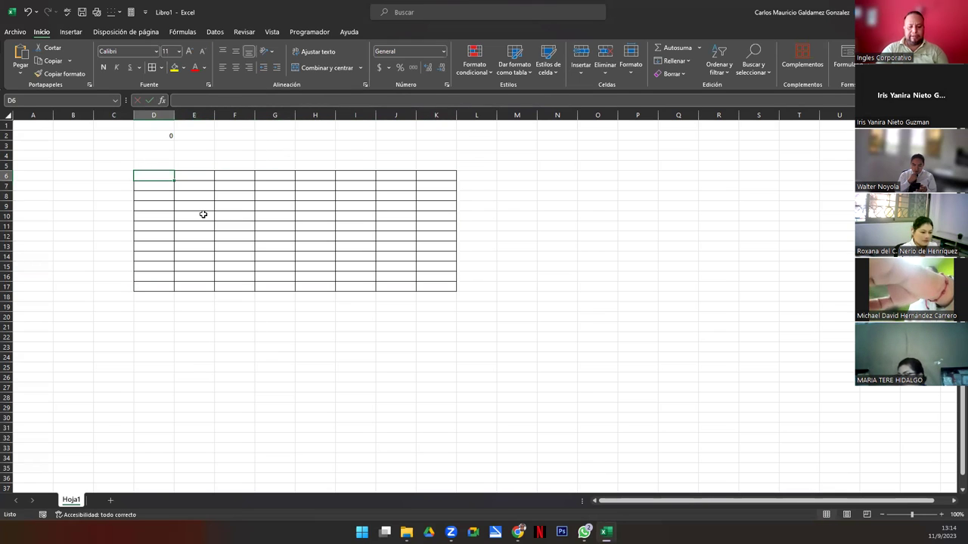
text(=ale)
key(Down)
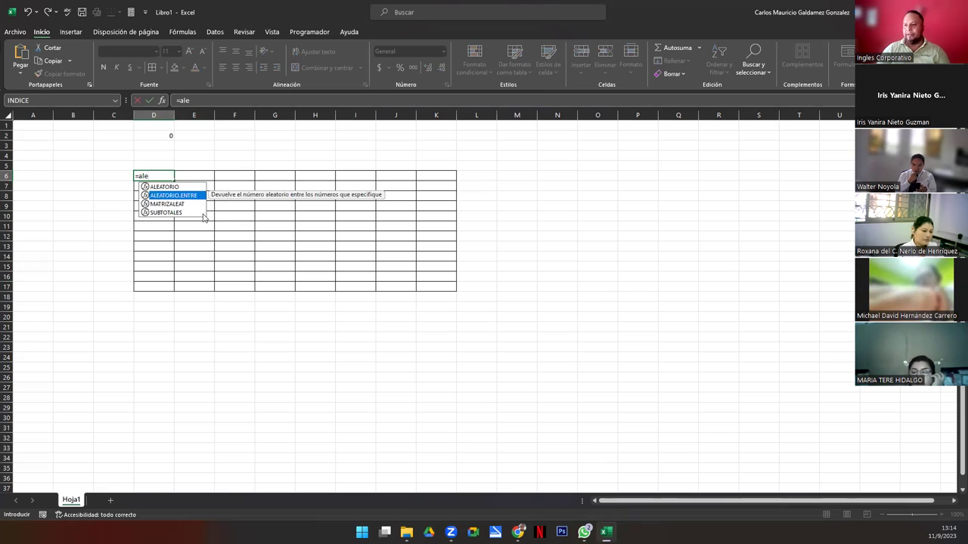
key(Tab)
text(10-100)
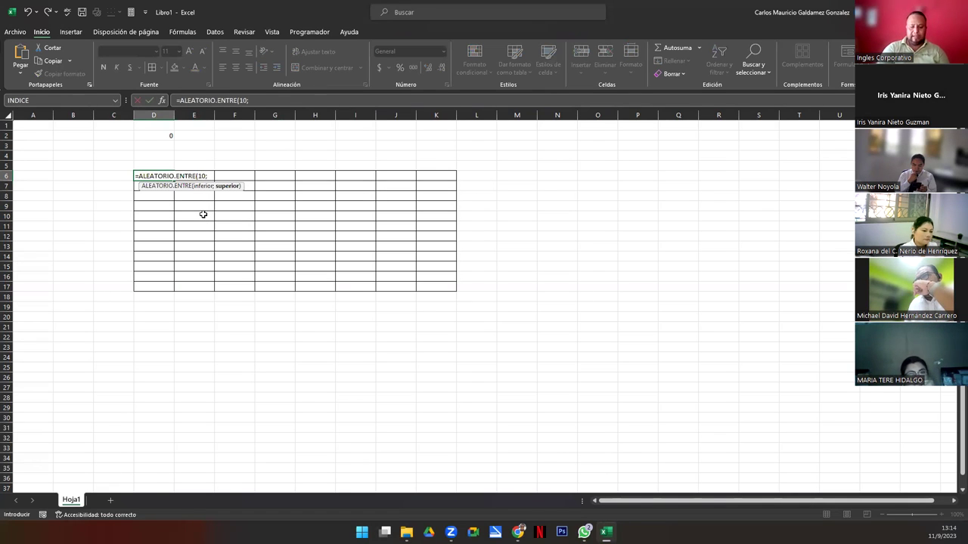
key(Return)
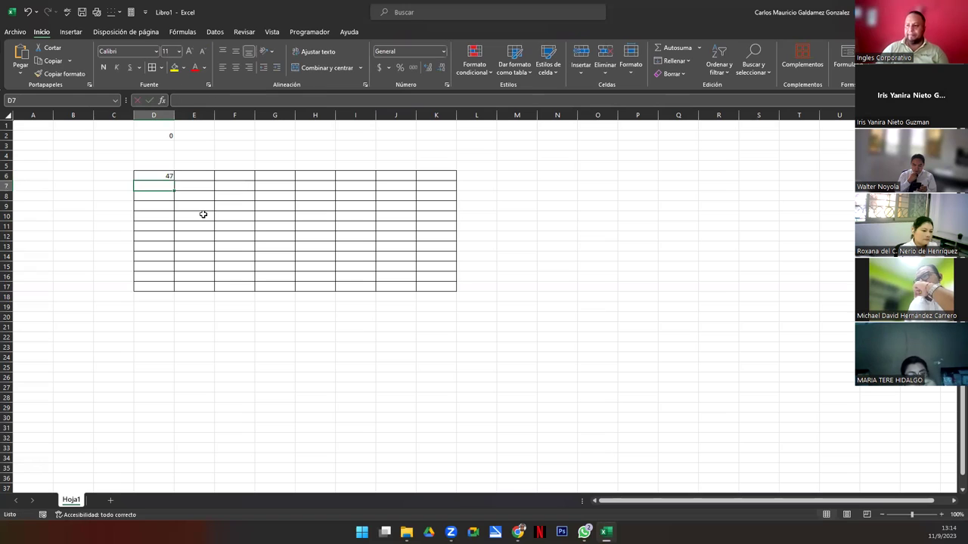
click(160, 177)
drag(175, 179, 452, 287)
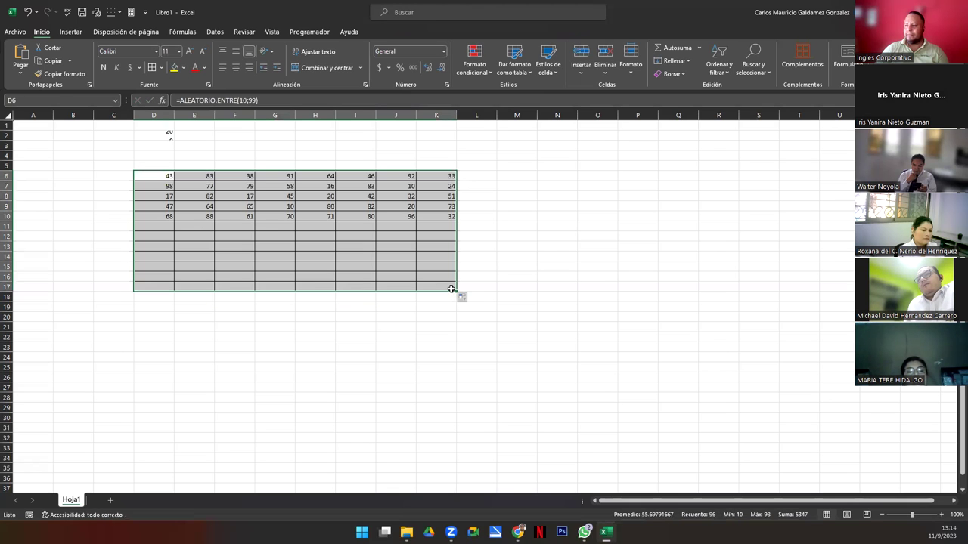
Replace the random-number formulas in D6:K17 with fixed values by copying the range and pasting values over it.
key(ctrl+c)
click(151, 175)
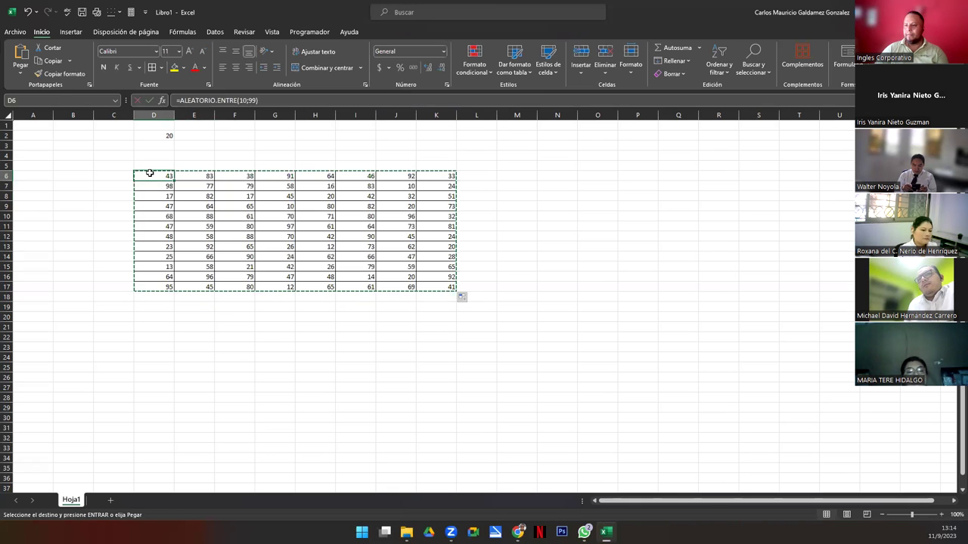
right_click(151, 175)
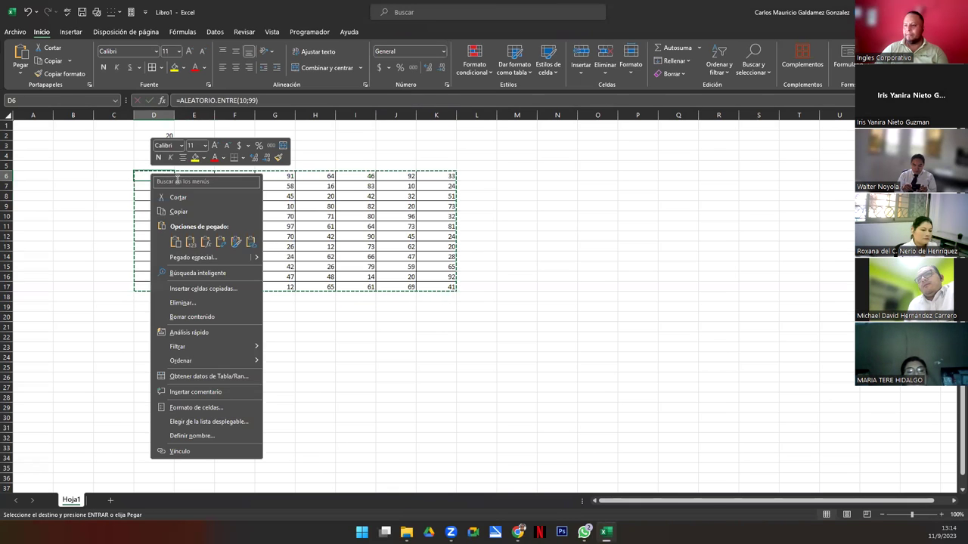
click(190, 242)
click(192, 245)
double_click(149, 135)
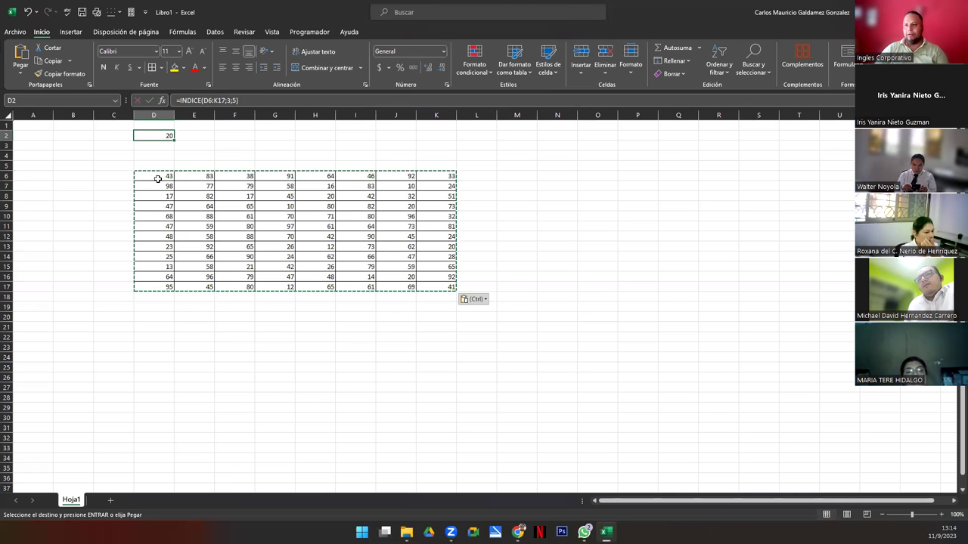
key(Escape)
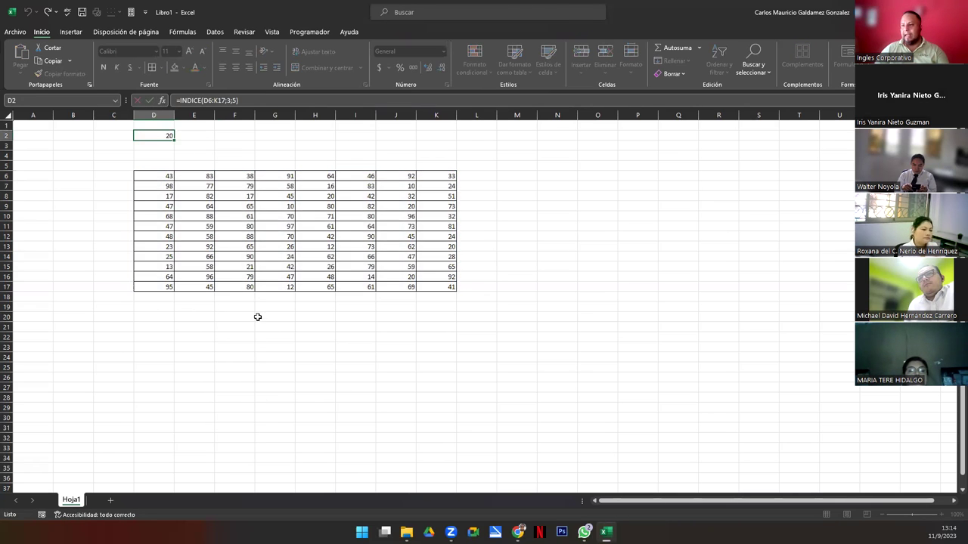
Examine the matrix and row-number arguments of the INDICE formula in D2, leaving the formula as it is.
double_click(158, 136)
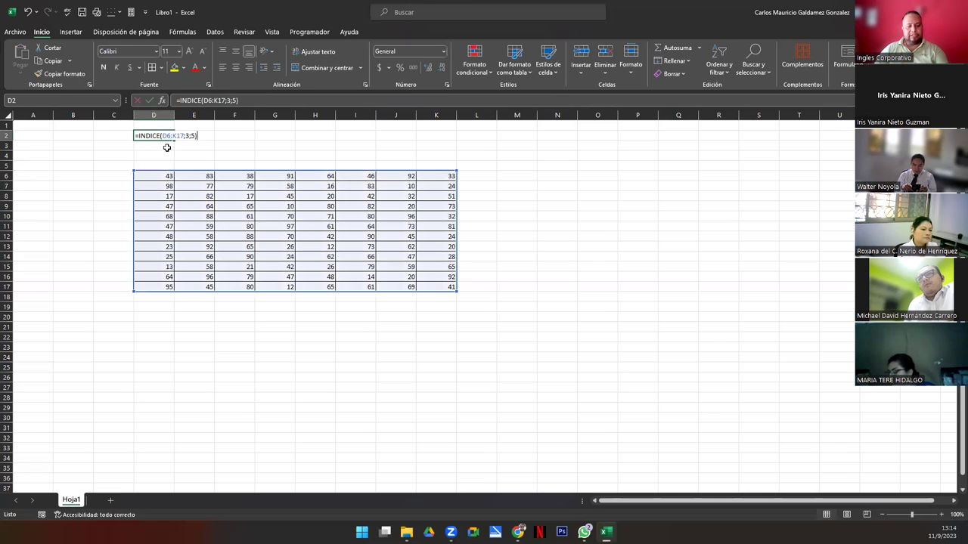
click(185, 136)
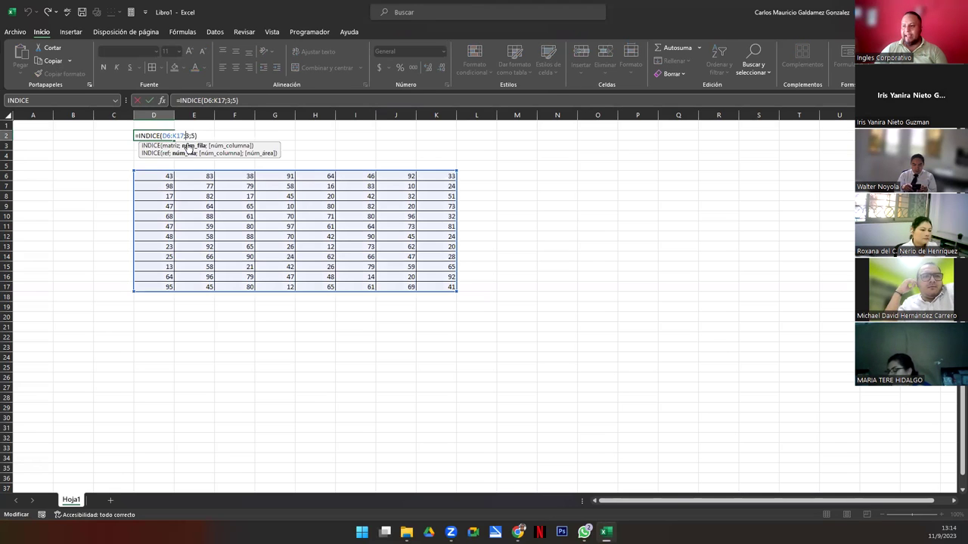
click(136, 177)
key(Escape)
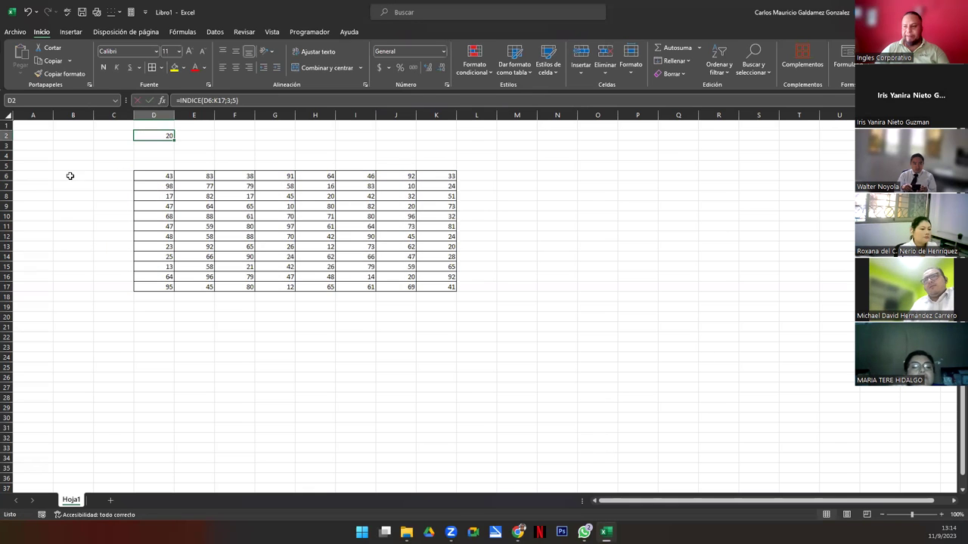
Trace the matrix's third row and fifth column to their intersection in H8 and compare that cell with the INDICE formula in D2.
click(6, 177)
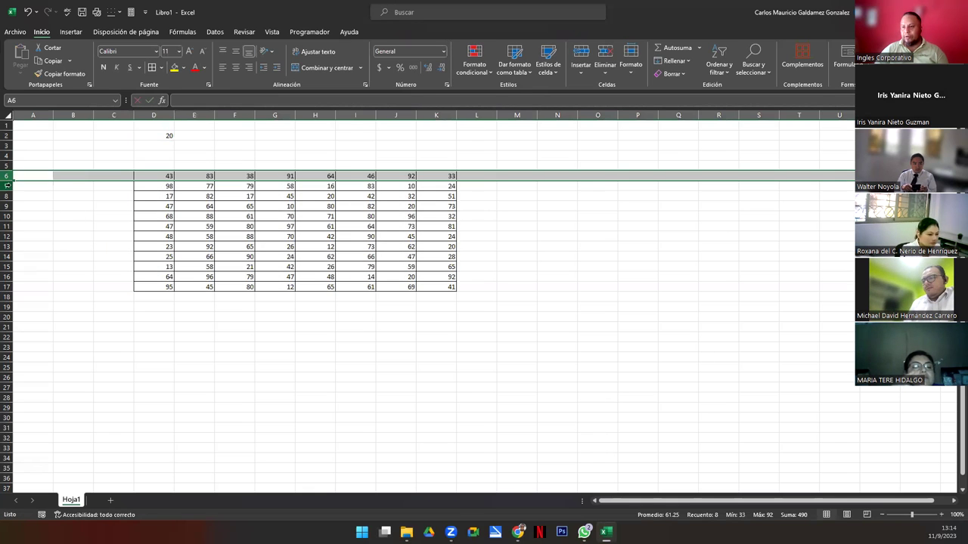
click(6, 186)
click(7, 197)
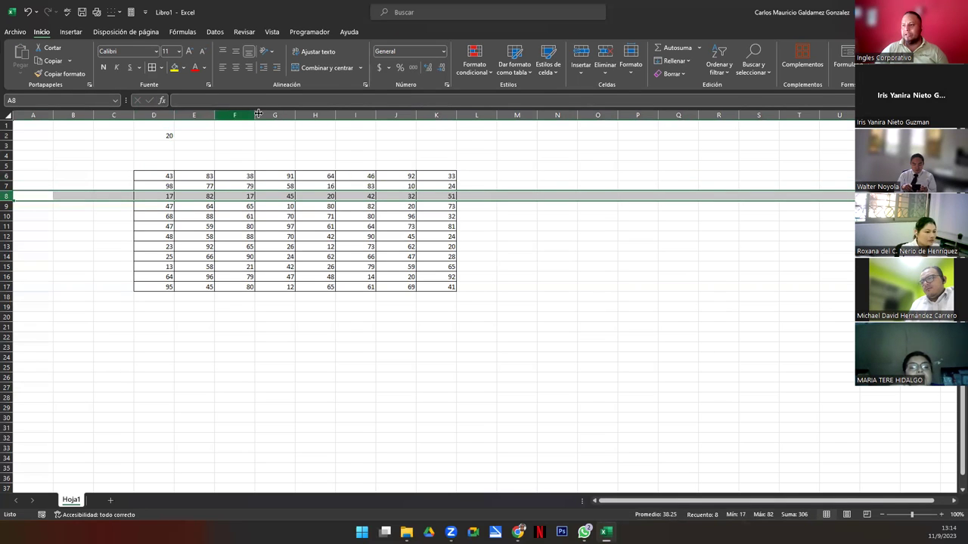
ctrl+click(302, 115)
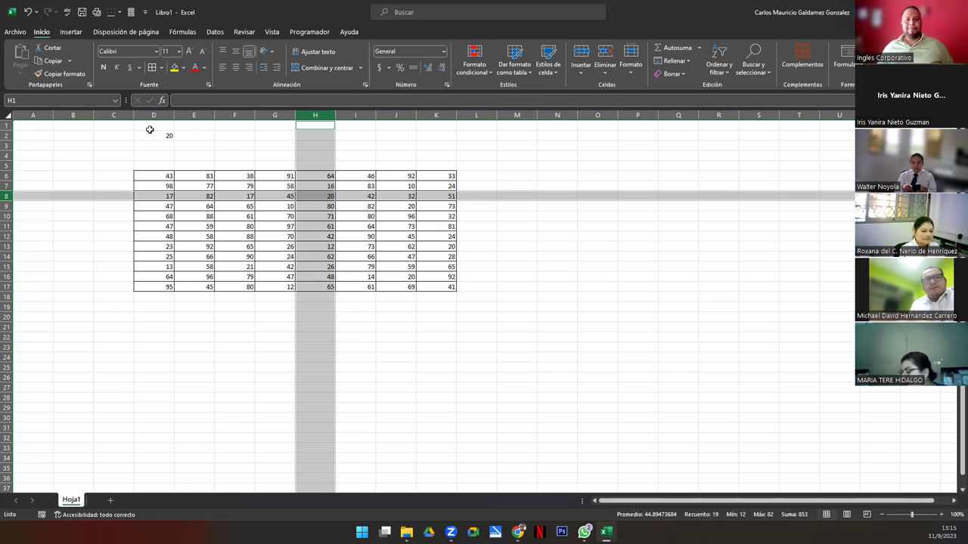
click(305, 197)
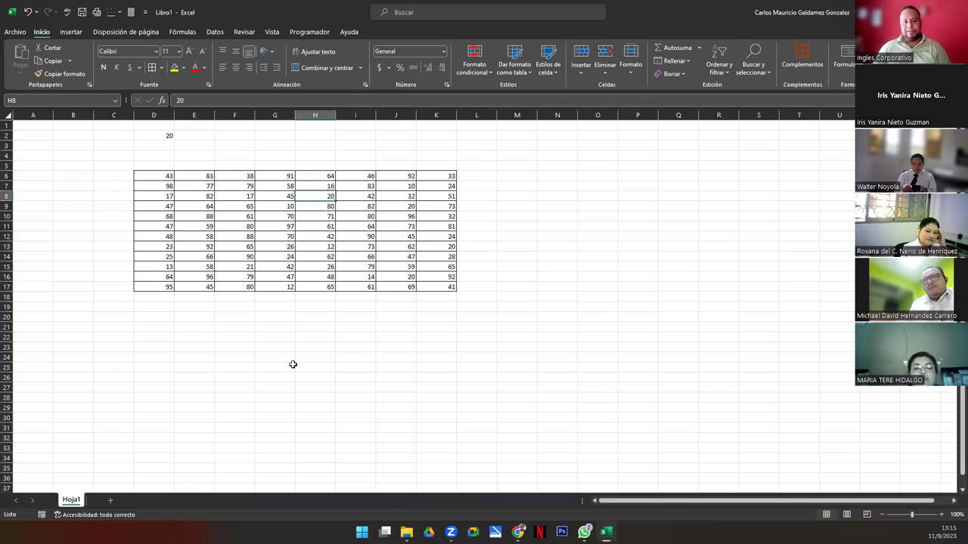
click(166, 135)
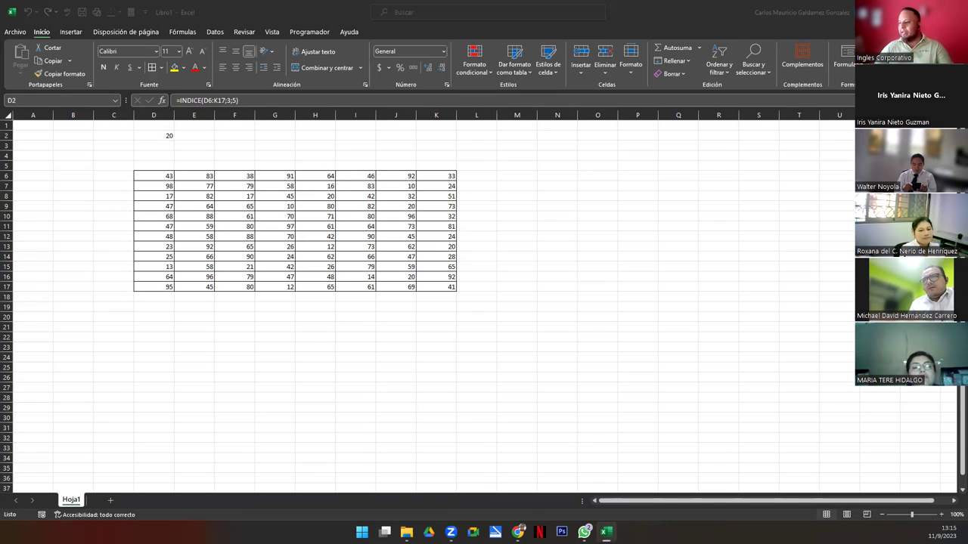
key(alt+Tab)
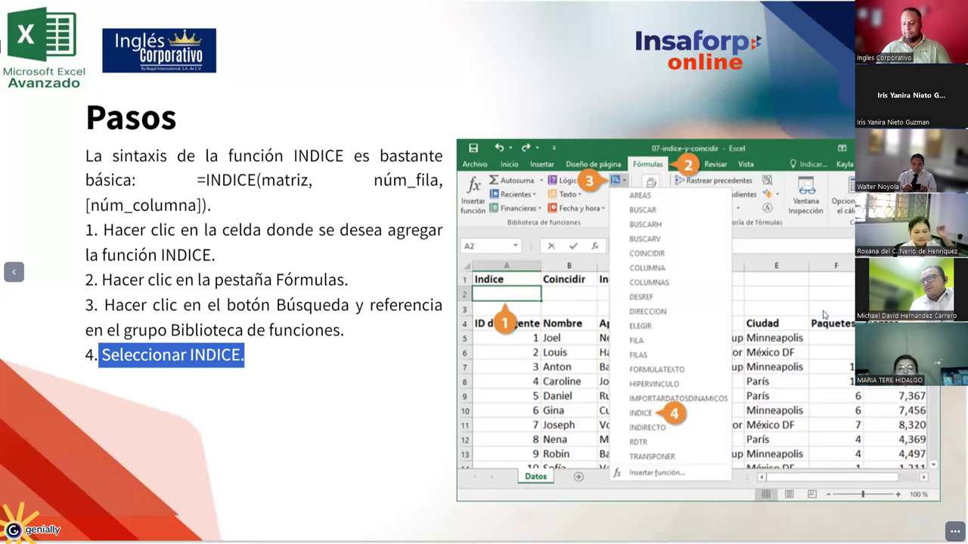
key(Right)
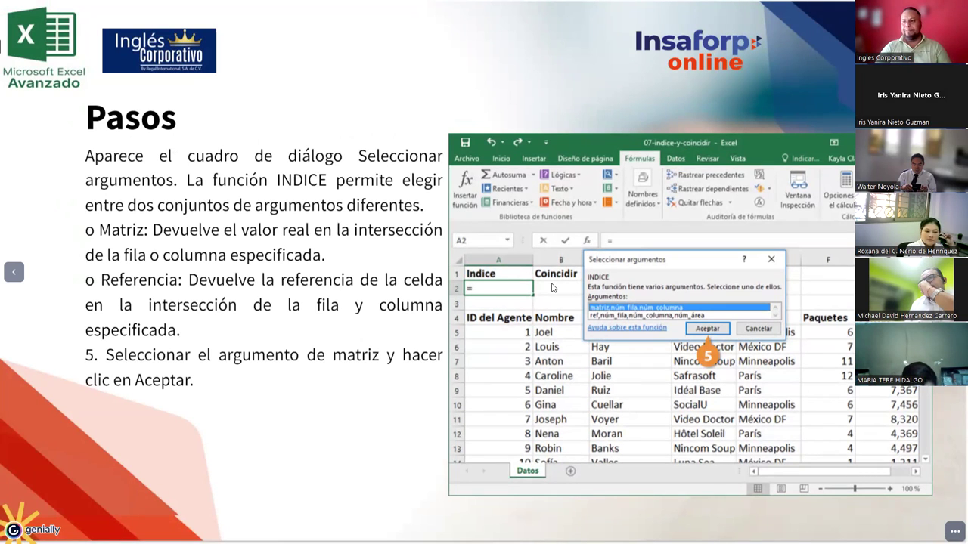
drag(102, 233, 229, 328)
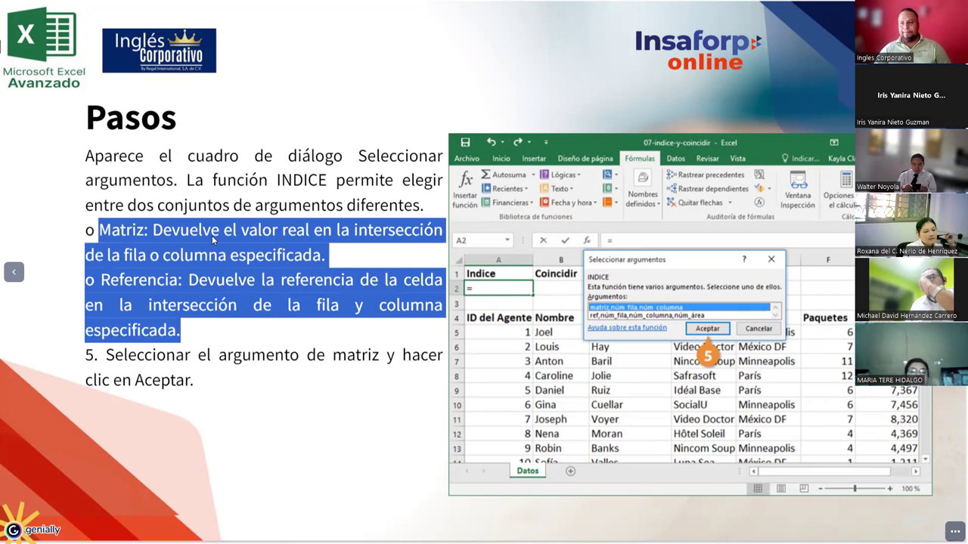
click(164, 230)
drag(163, 230, 365, 258)
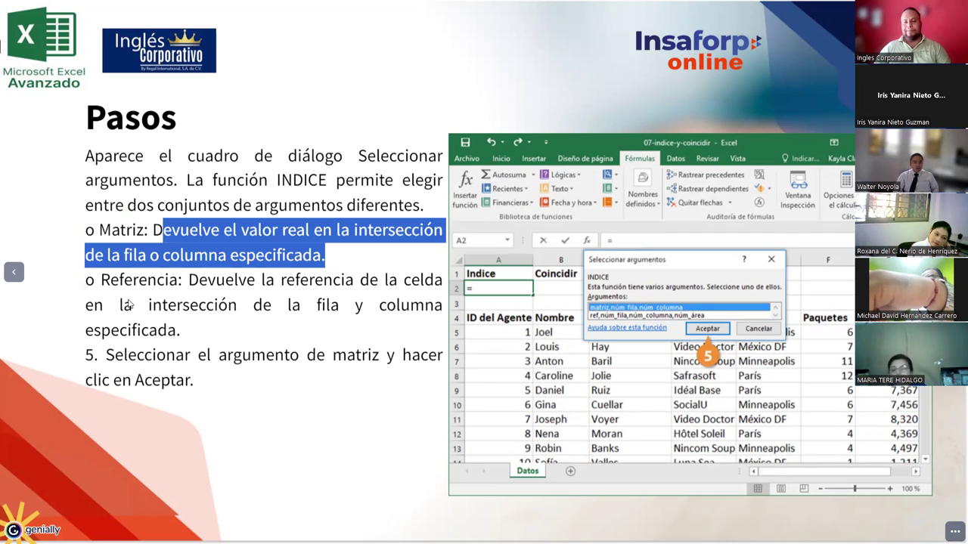
drag(102, 281, 187, 343)
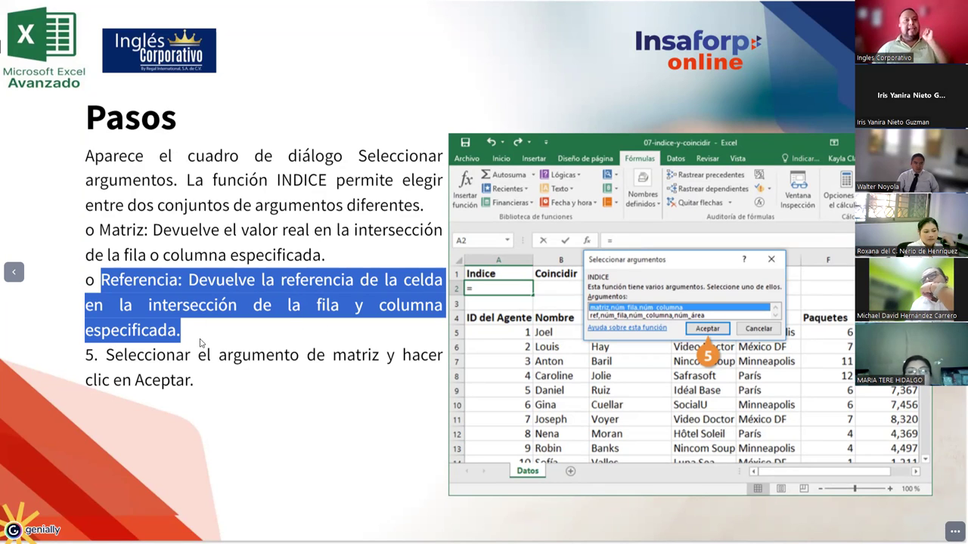
click(117, 366)
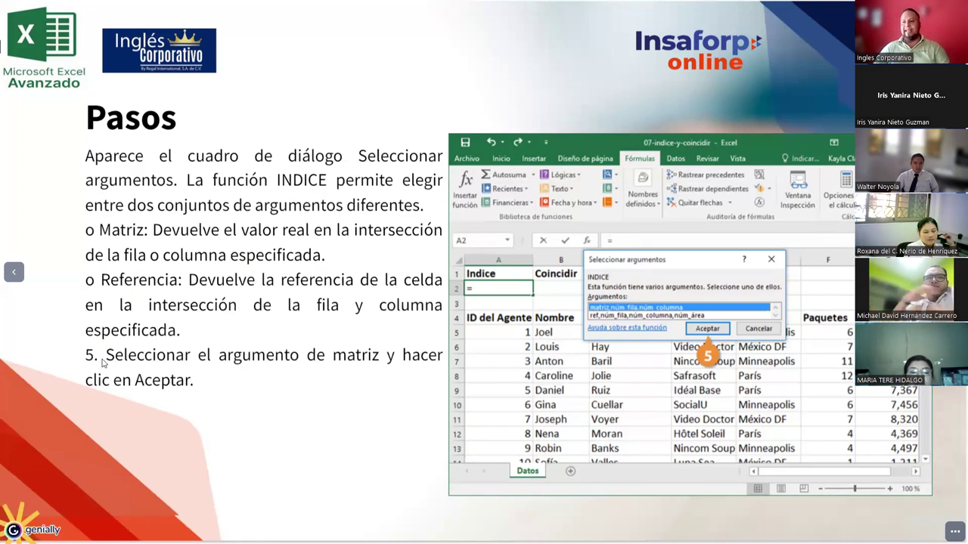
drag(168, 386, 205, 406)
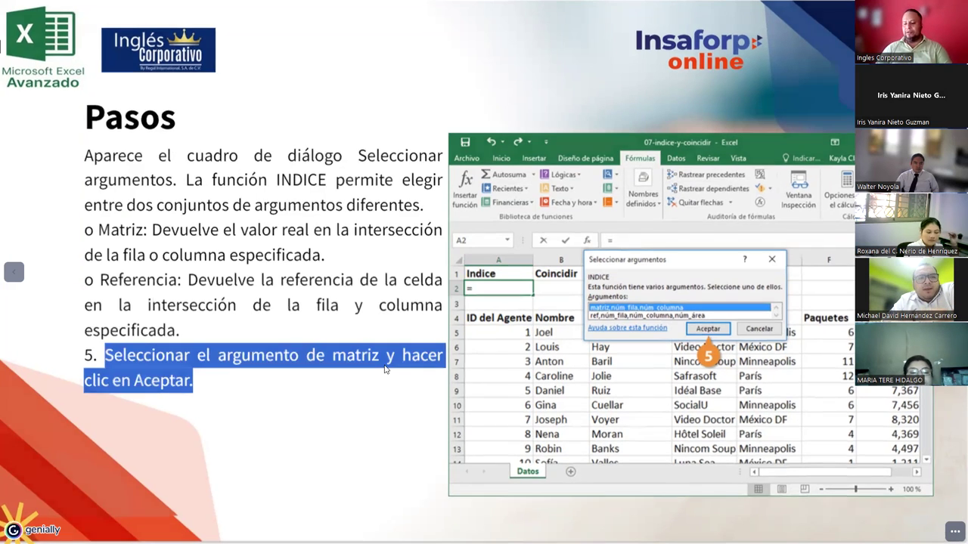
key(Right)
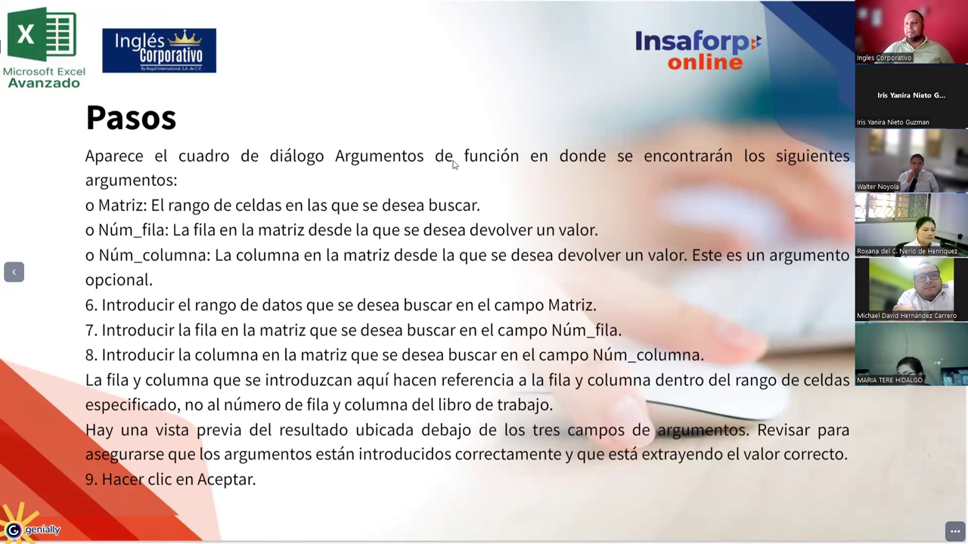
drag(100, 209, 148, 209)
drag(100, 230, 169, 231)
drag(99, 255, 209, 261)
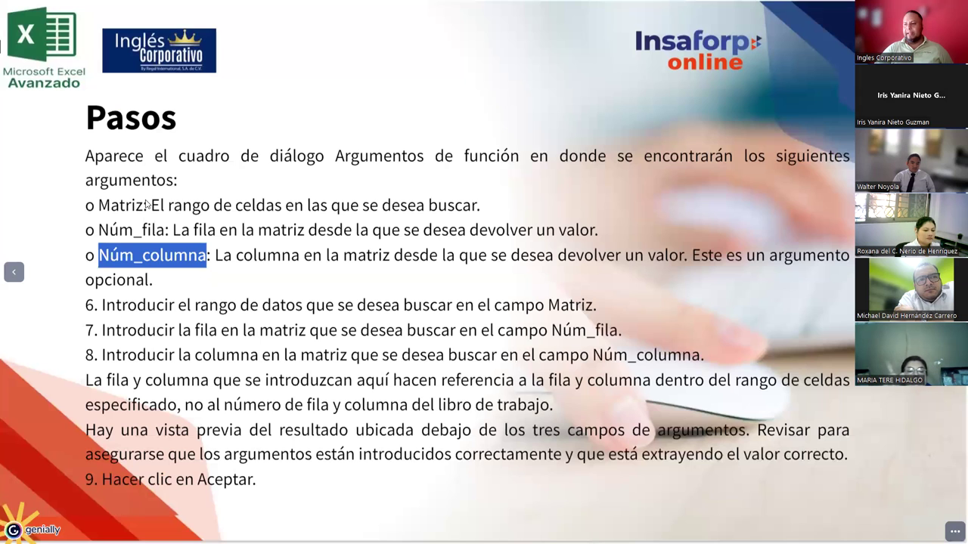
click(101, 216)
drag(101, 215, 167, 290)
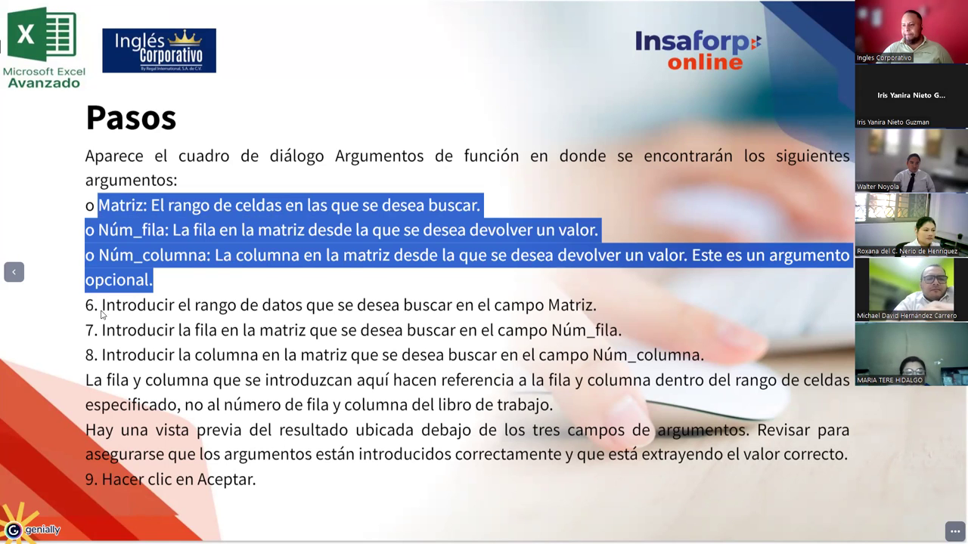
click(108, 316)
drag(108, 316, 598, 316)
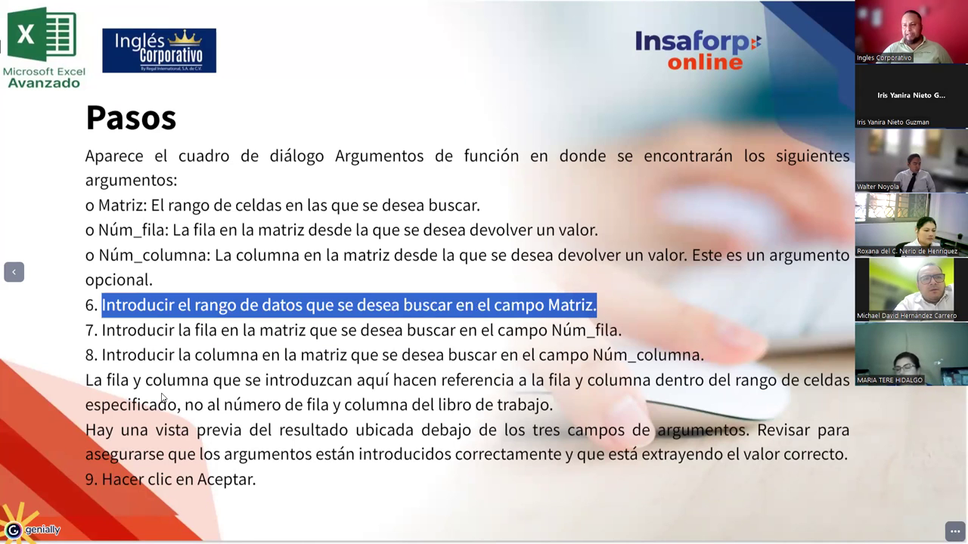
click(380, 429)
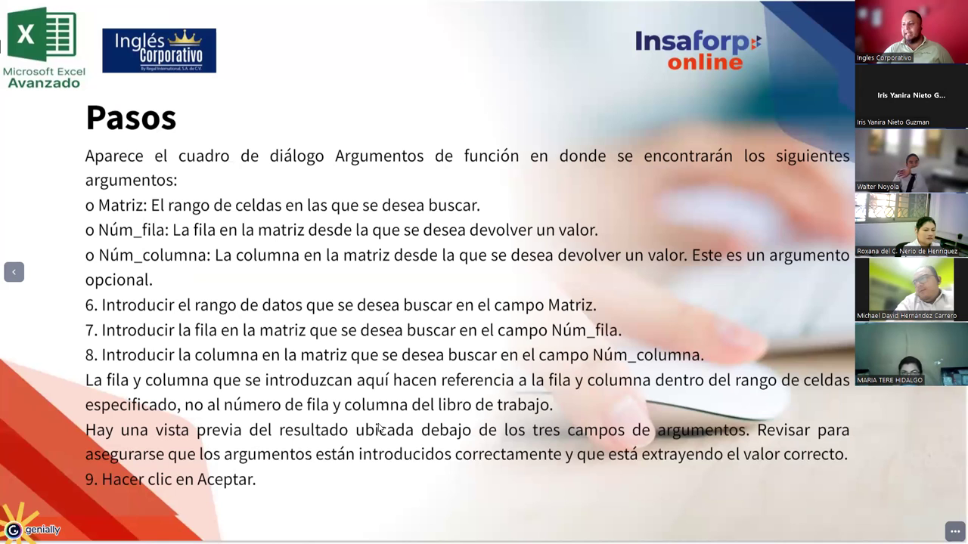
key(Right)
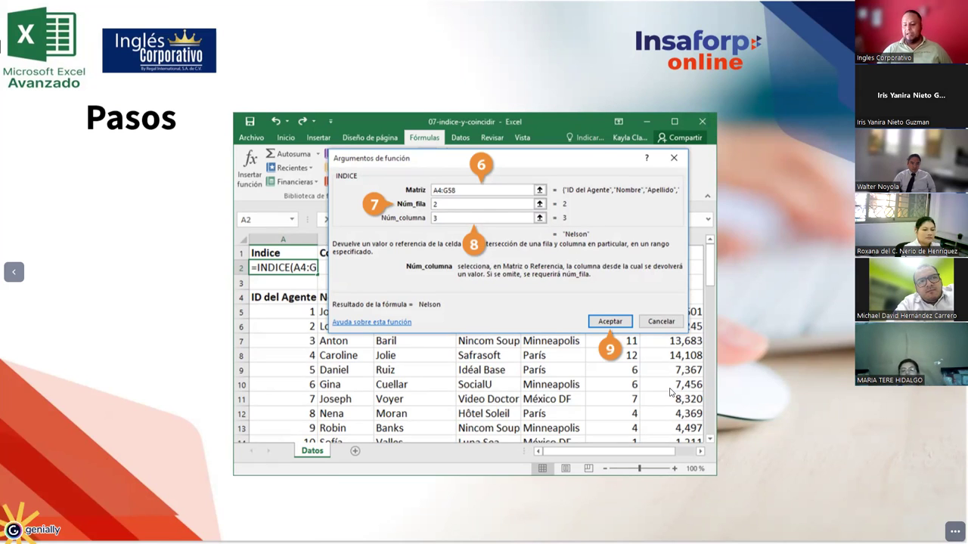
Switch from the slides to the Excel workbook and enter the labels INDICE in D1 and COINCIDIR in E1.
key(Right)
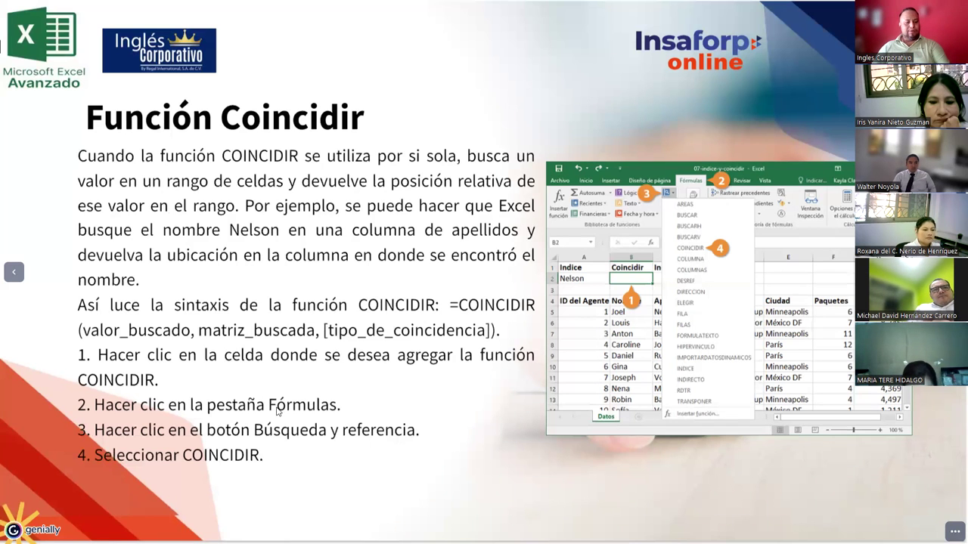
key(alt+Tab)
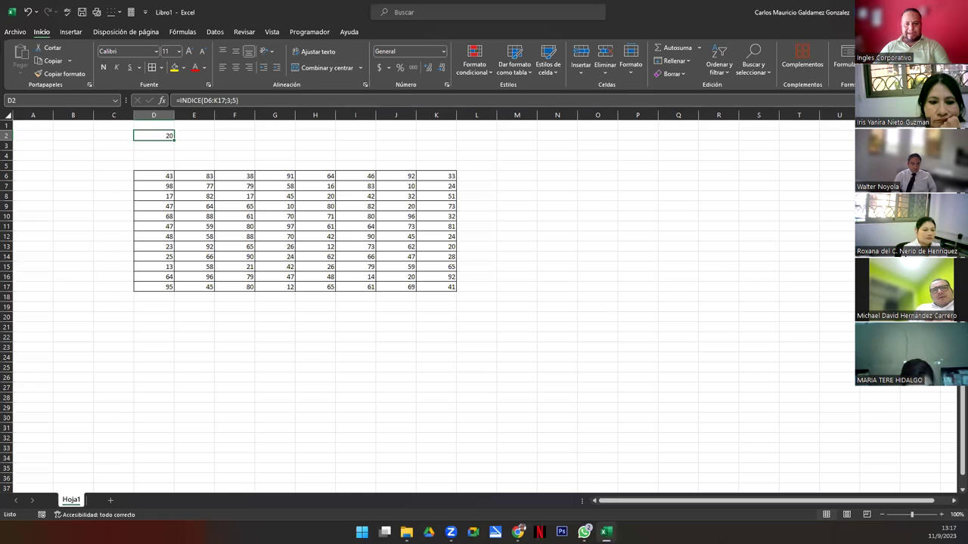
key(Up)
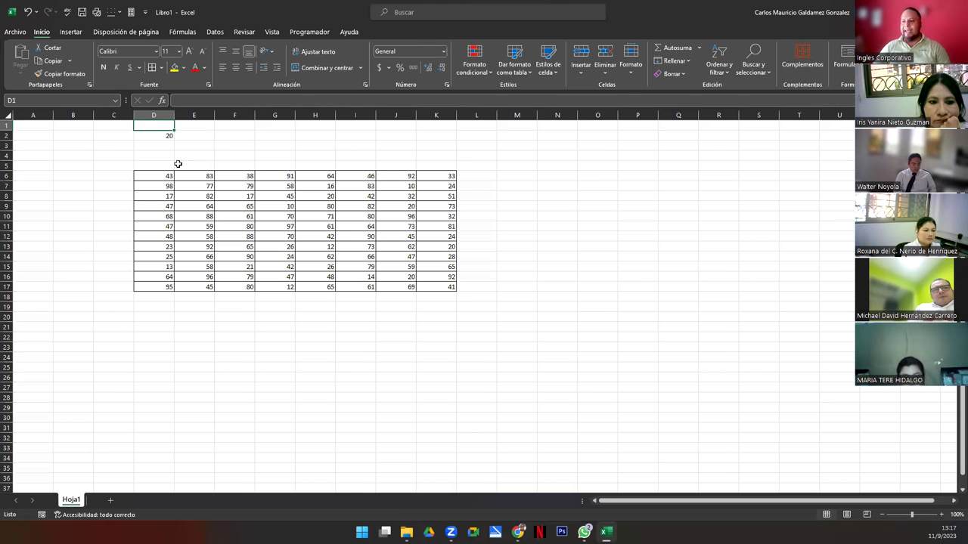
text(INDICE)
key(Tab)
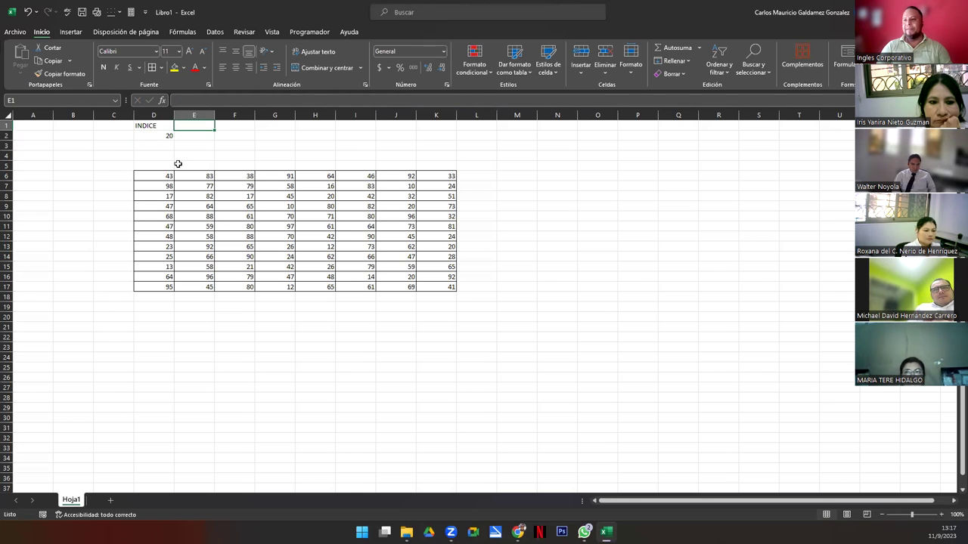
text(COINDI)
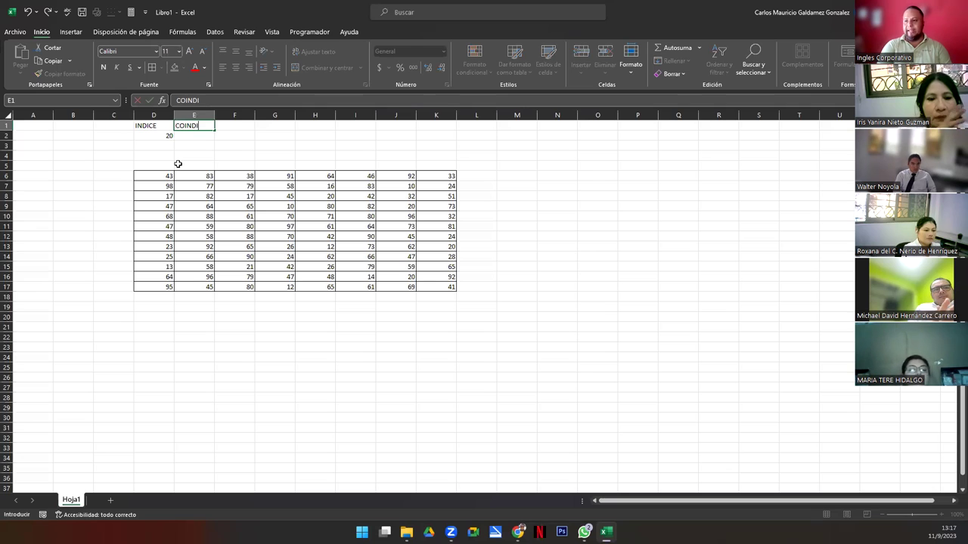
key(BackSpace)
text(CIDIR)
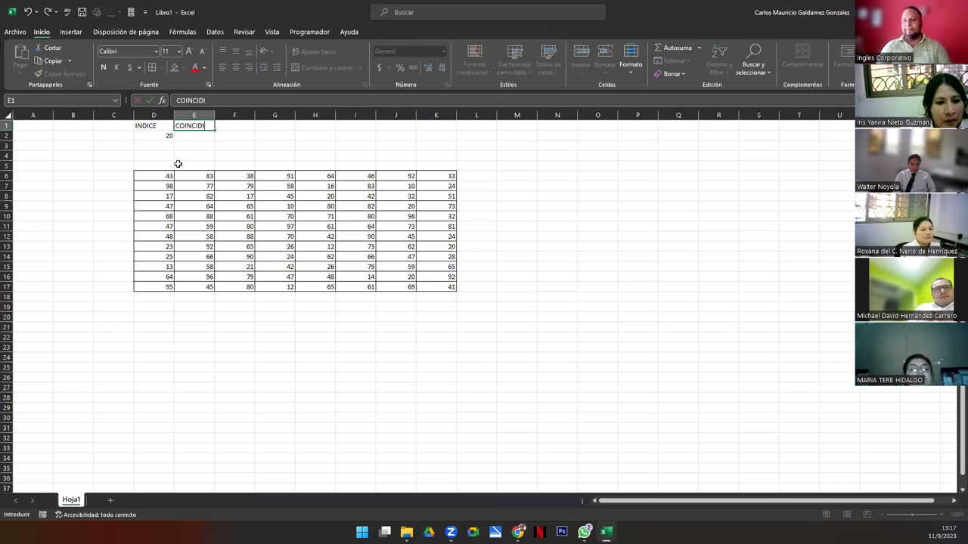
key(Return)
Move the bordered number table from D6:K17 down to D11:K22.
click(156, 176)
drag(157, 177, 444, 177)
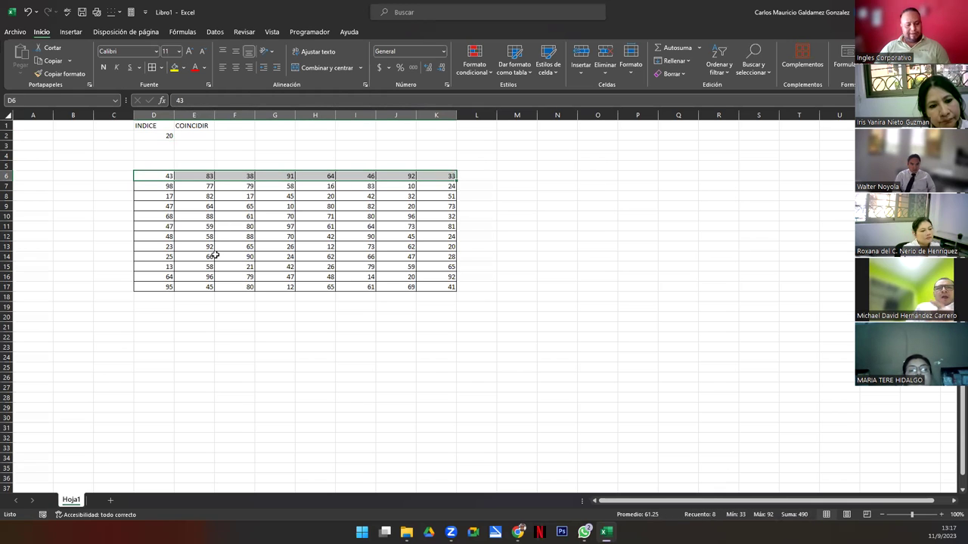
drag(153, 175, 442, 342)
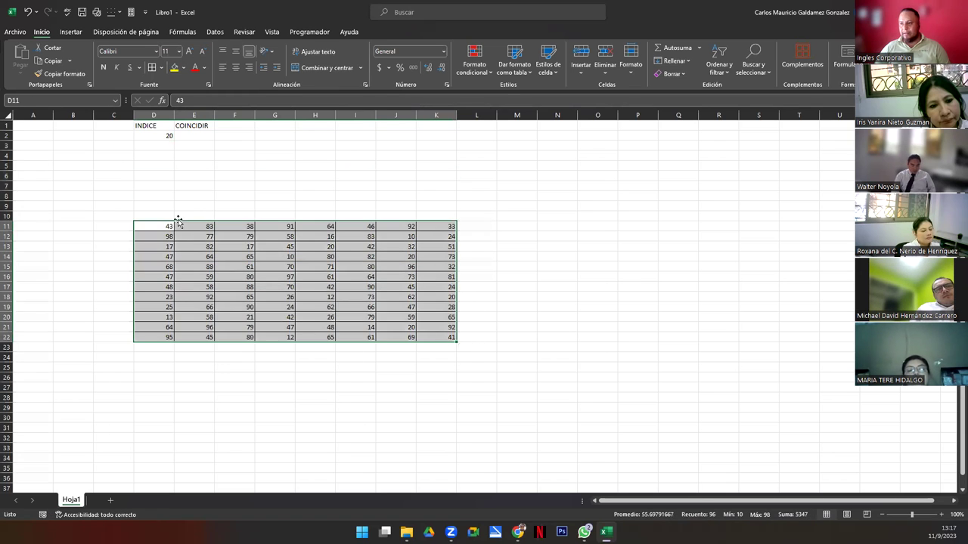
Copy the table's first row, D11:K11, to the range starting at D5.
drag(162, 222, 425, 226)
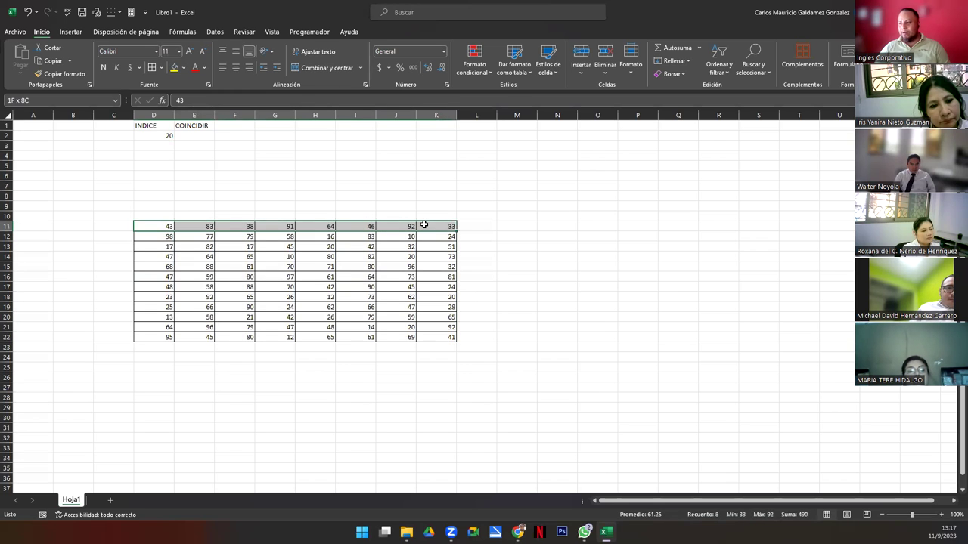
key(ctrl+c)
click(171, 165)
key(ctrl+v)
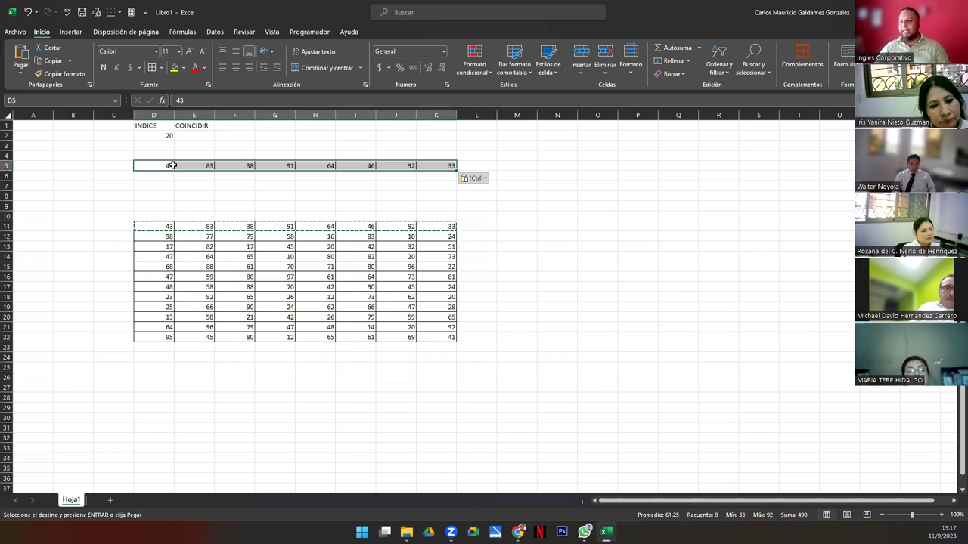
Number the positions above the copied row by entering 1 through 8 in D4:K4.
click(163, 154)
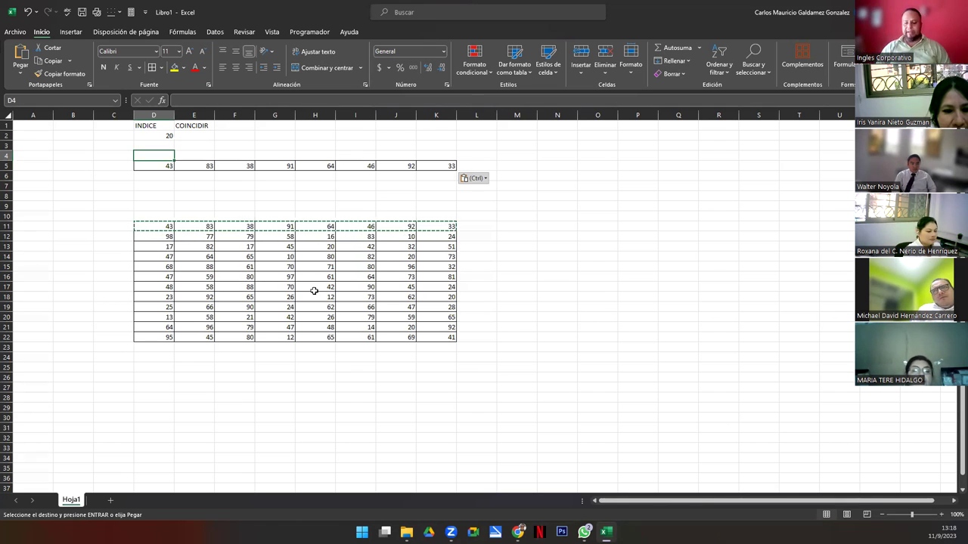
text(1)
key(Tab)
text(2)
key(Tab)
text(3)
key(Tab)
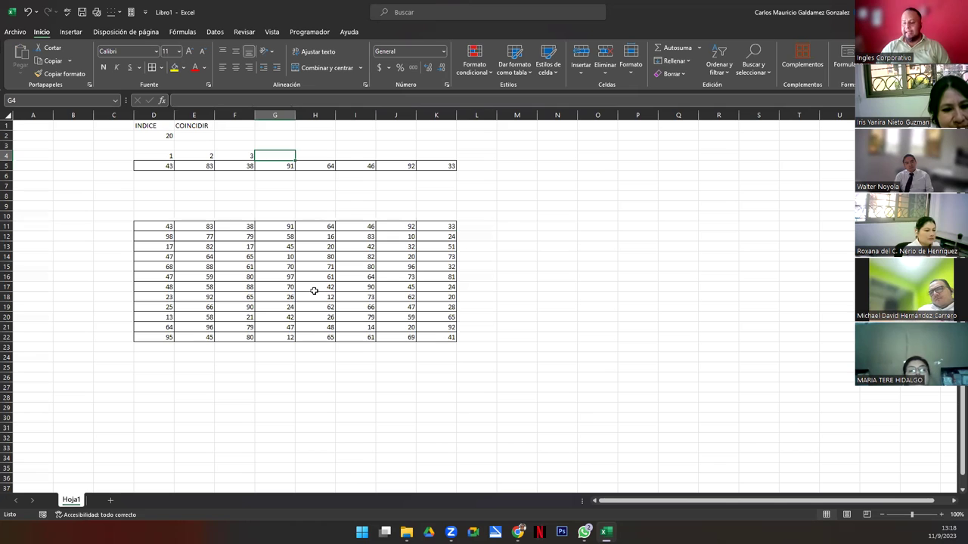
text(4)
key(Tab)
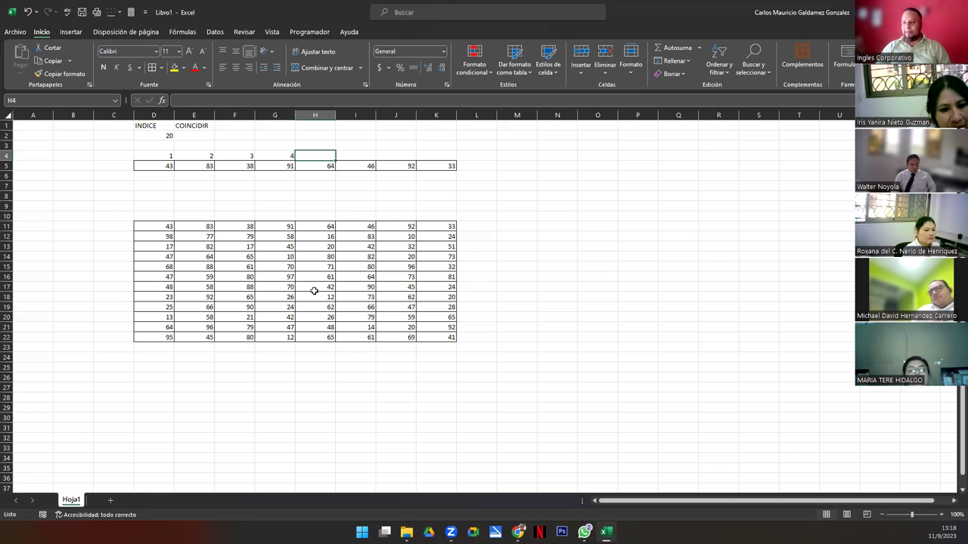
text(5)
key(Tab)
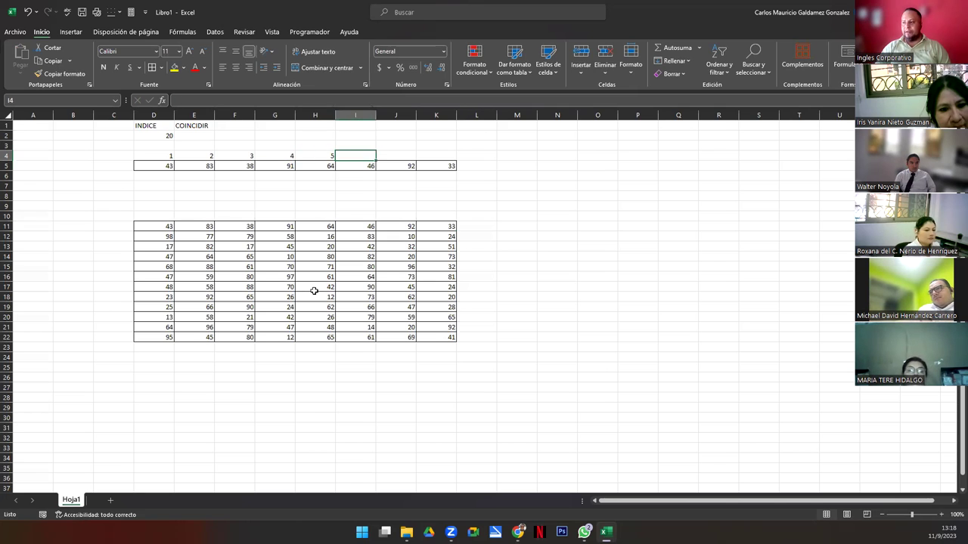
text(6)
key(Tab)
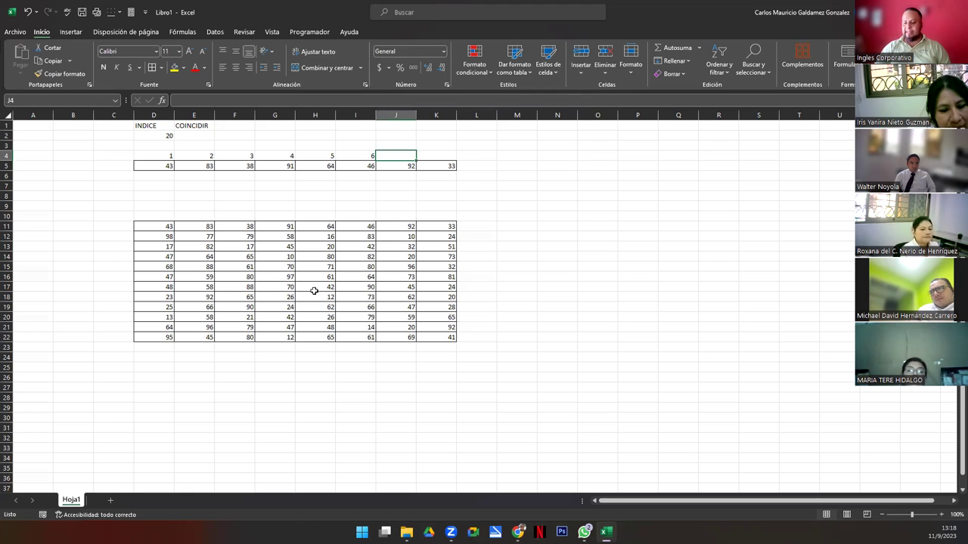
text(7)
key(Tab)
text(8)
key(Return)
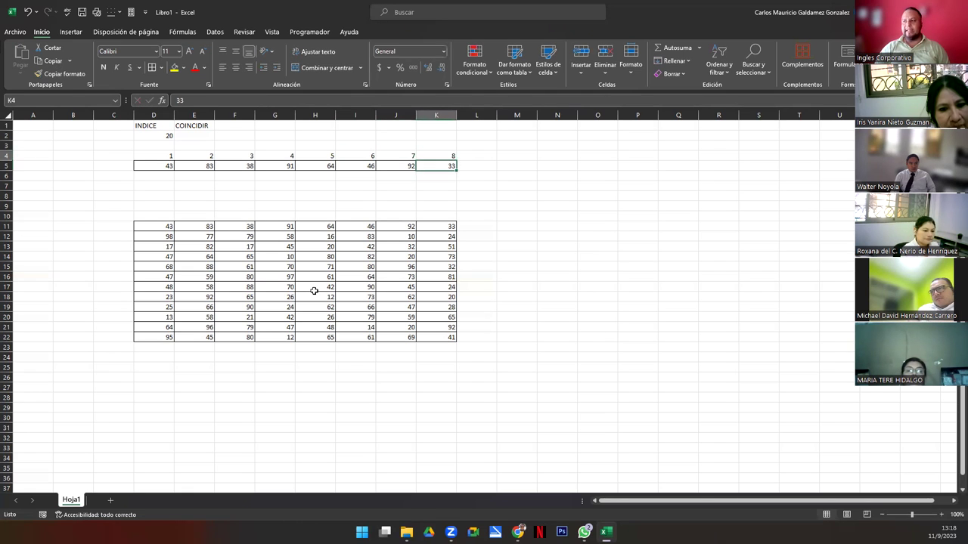
Trace the position numbers in row 4 from K4 back to D4 and across to K4 again.
key(Up)
key(Left)
key(Left)
key(Left)
key(Left)
key(Left)
key(Left)
key(Left)
key(Right)
key(Right)
key(Right)
key(Right)
key(Right)
key(Right)
key(Right)
key(Left)
Start a COINCIDIR formula in E2 with 64 as the lookup value and D5:K5 as the lookup range.
key(Up)
key(Left)
key(Left)
key(Up)
key(Left)
key(Left)
key(Left)
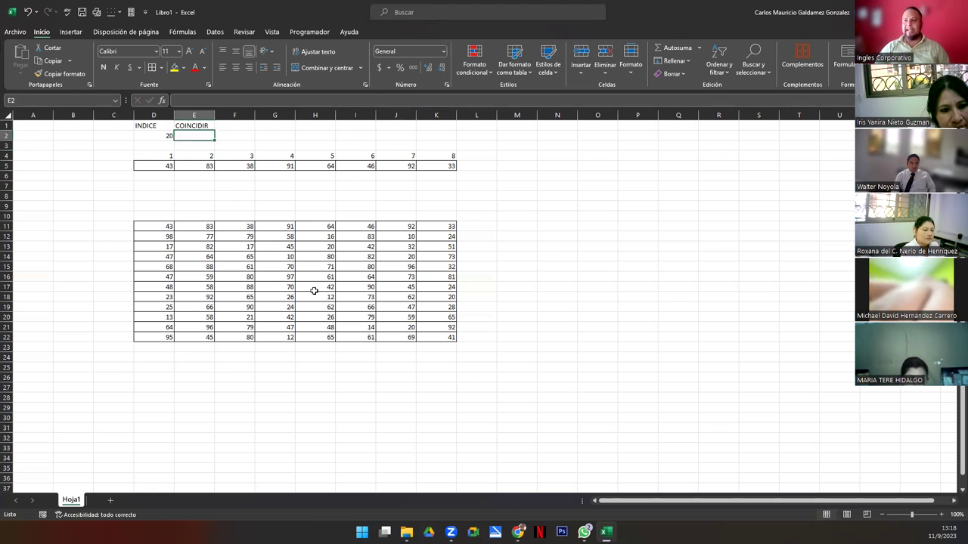
text(=)
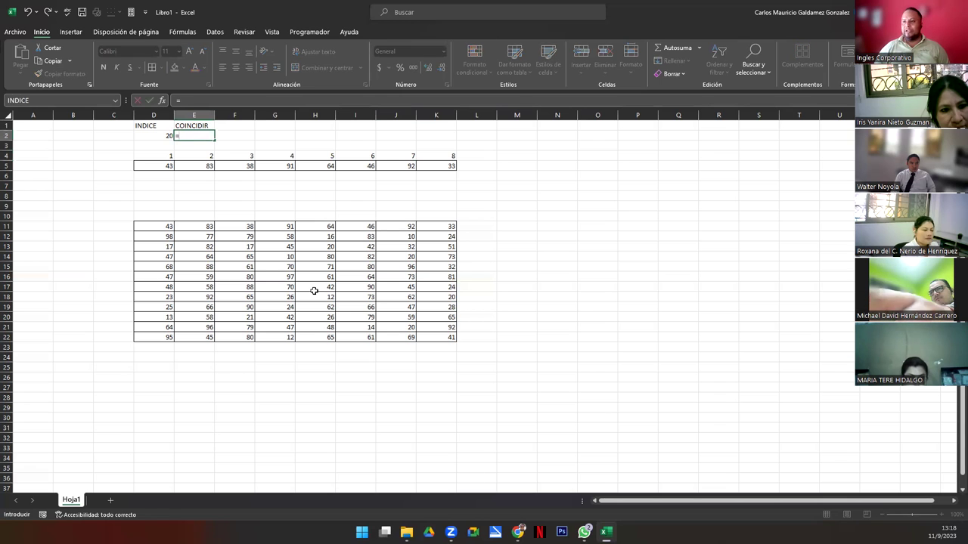
text(c)
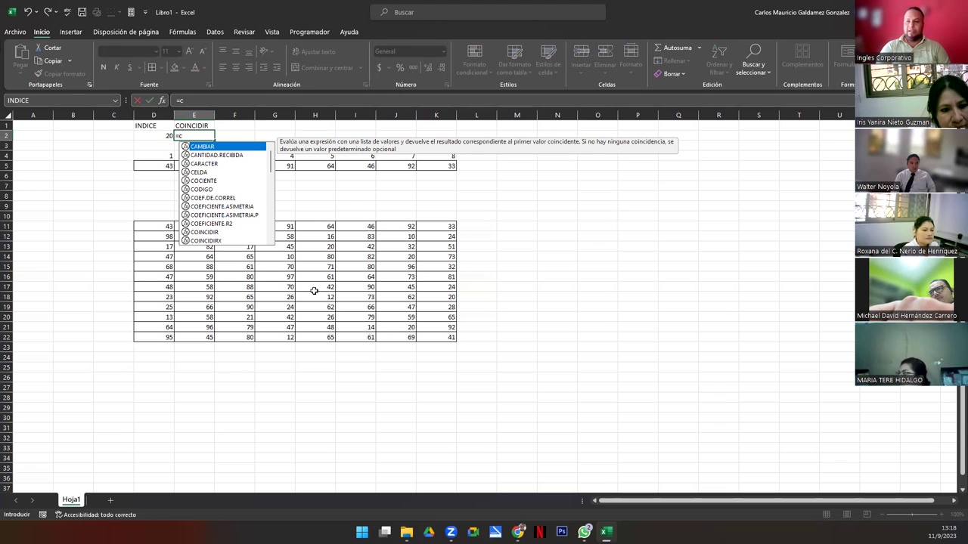
text(oin)
key(Tab)
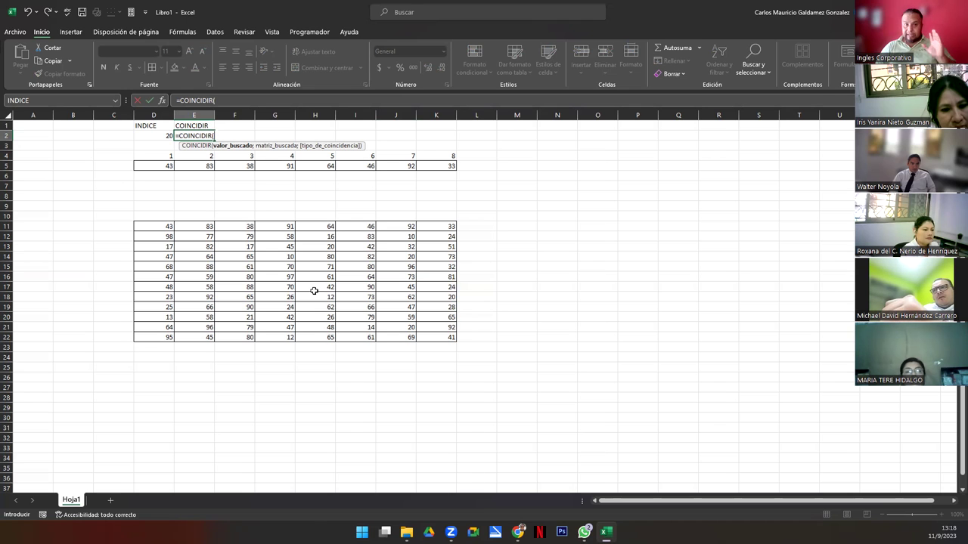
text(64)
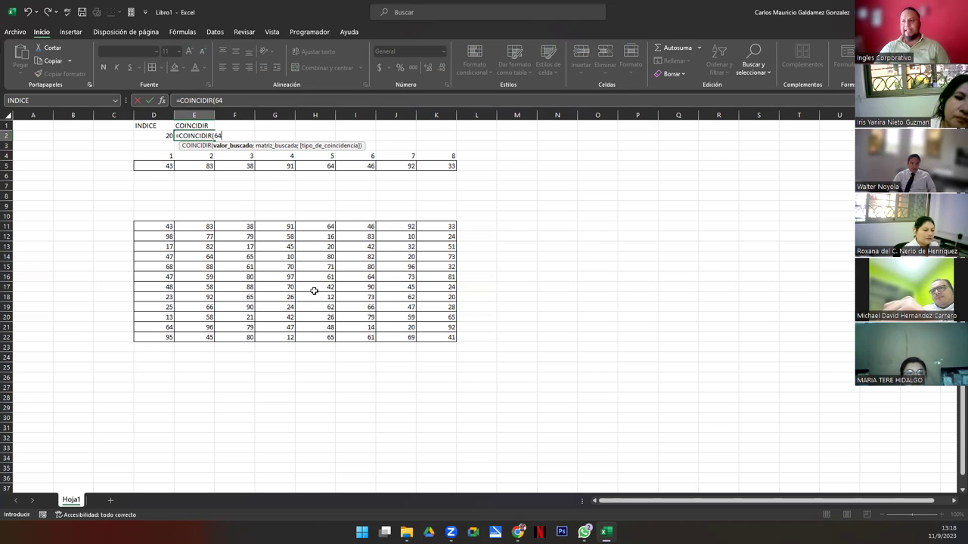
text(;)
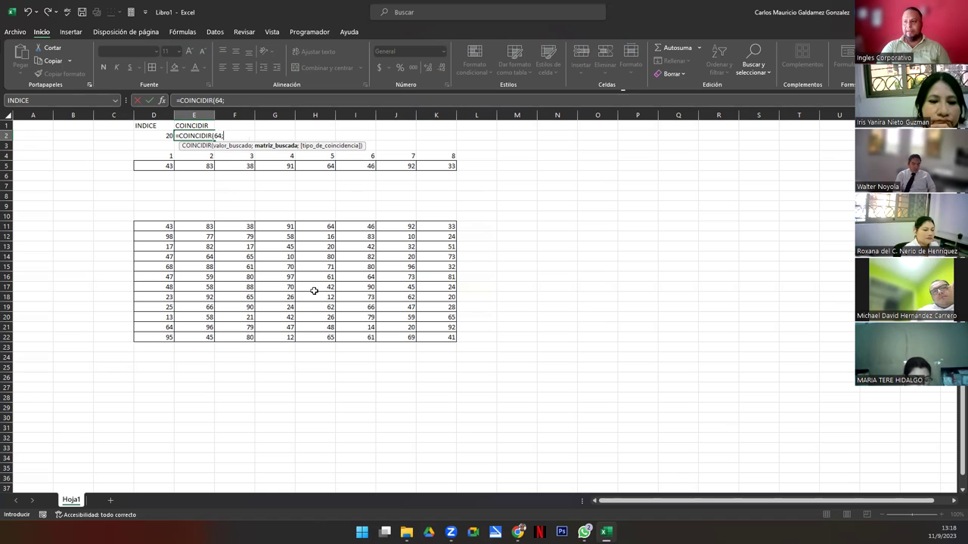
drag(159, 165, 435, 167)
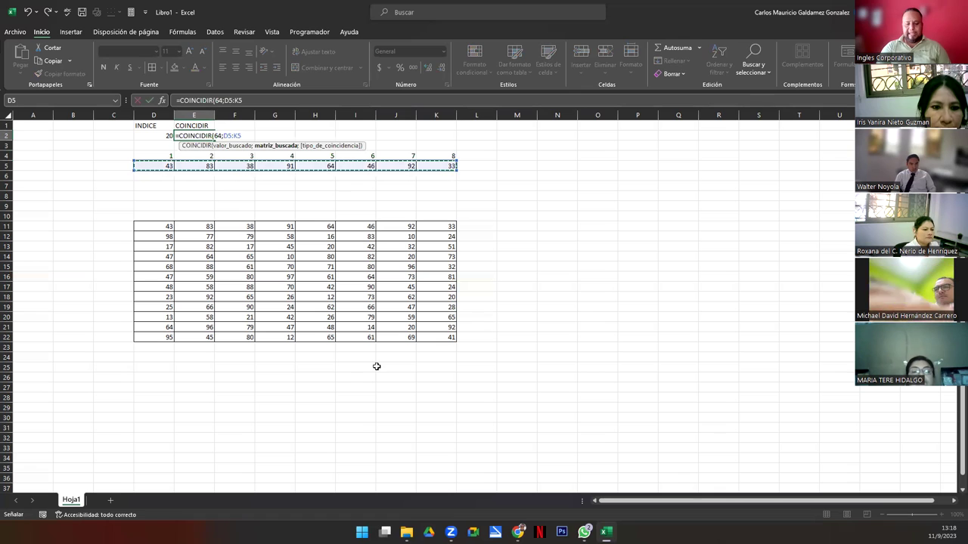
Review the match types, then complete the E2 formula with exact match as =COINCIDIR(64;D5:K5;0).
text(;)
key(Down)
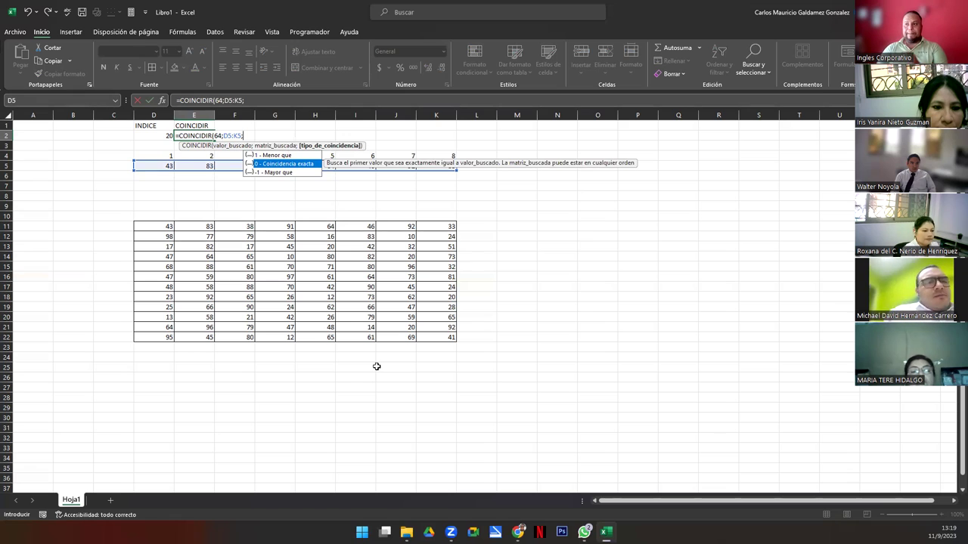
key(Up)
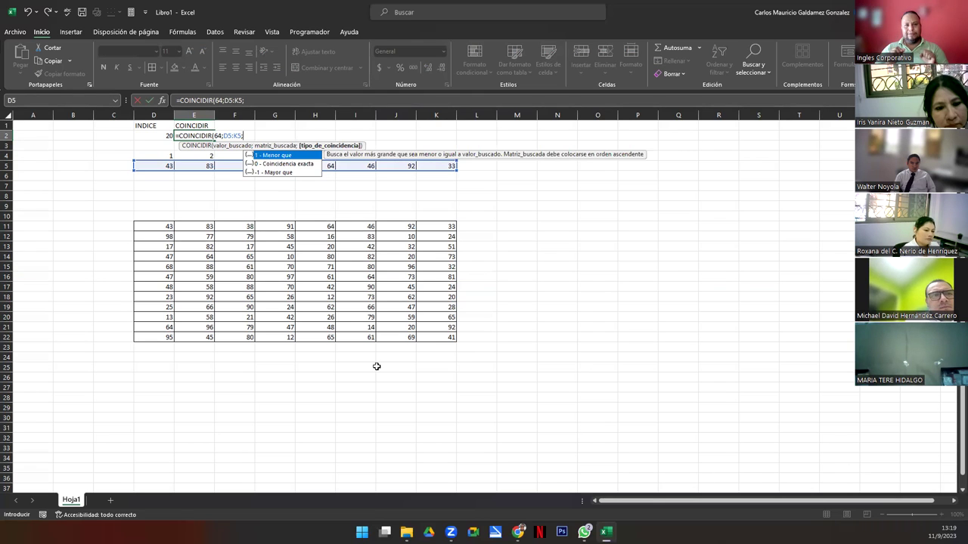
key(Escape)
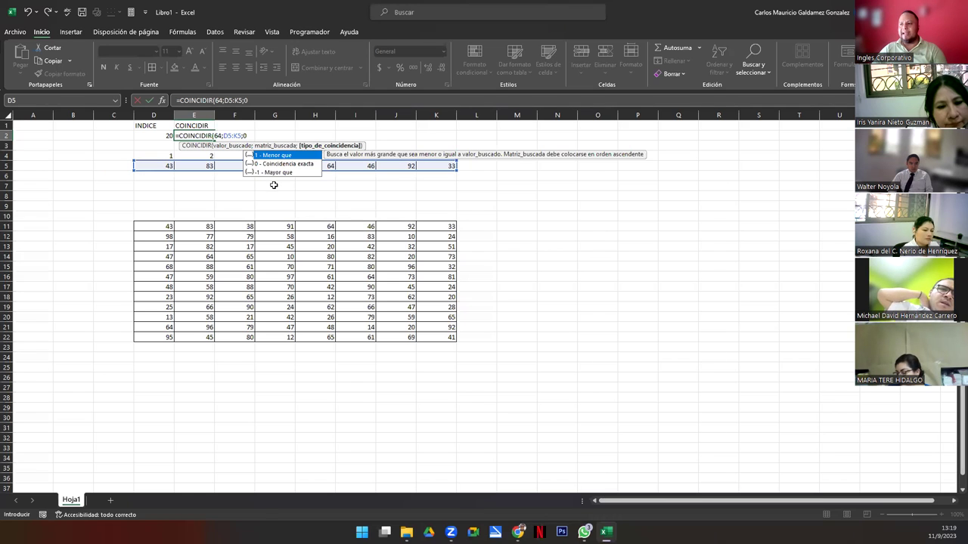
text(0)
double_click(283, 164)
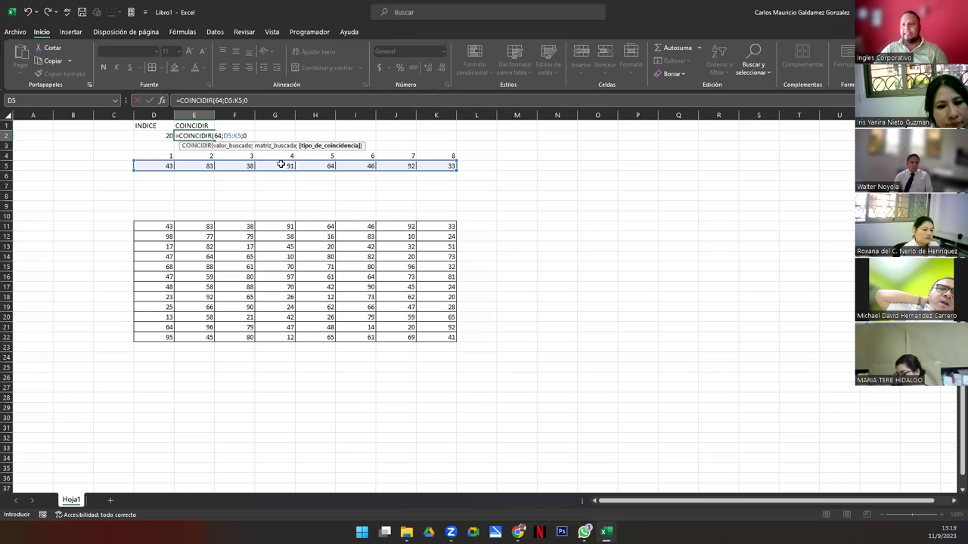
text())
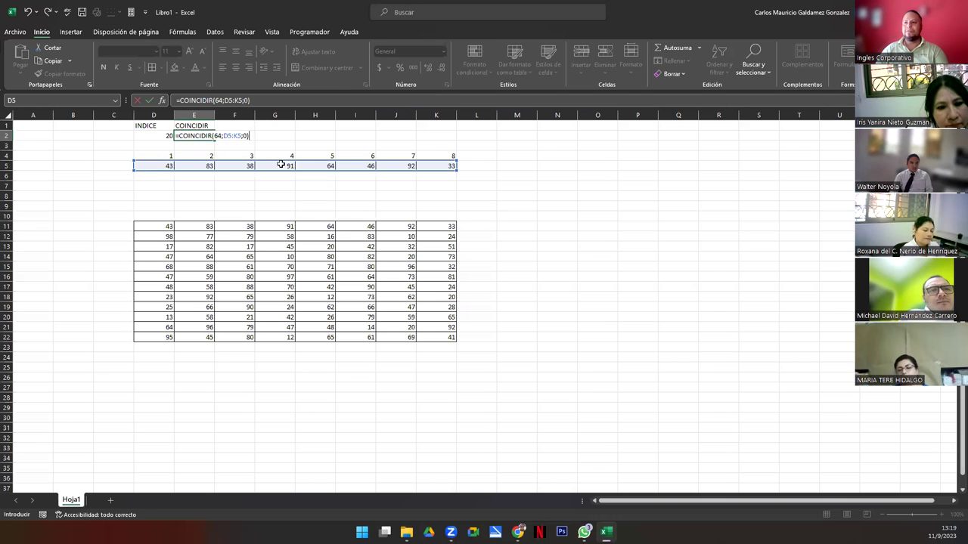
key(Return)
key(Up)
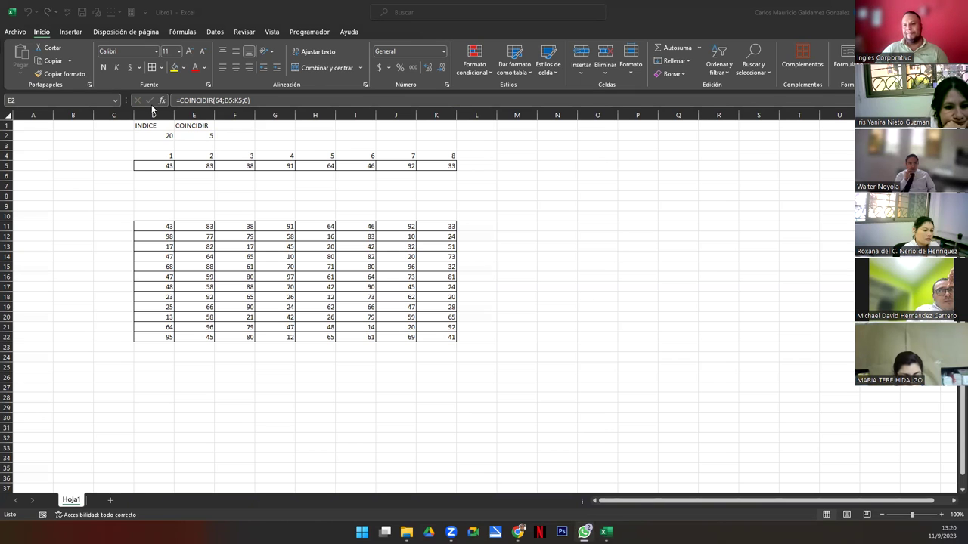
Replace the fixed lookup value in E2's COINCIDIR formula with a reference to F1, making it =COINCIDIR(F1;D5:K5;0).
click(234, 124)
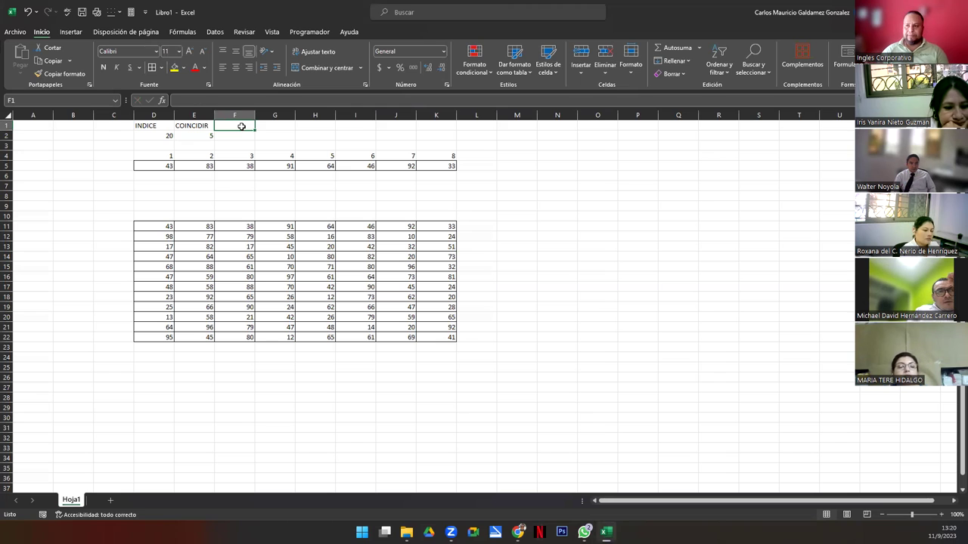
click(196, 136)
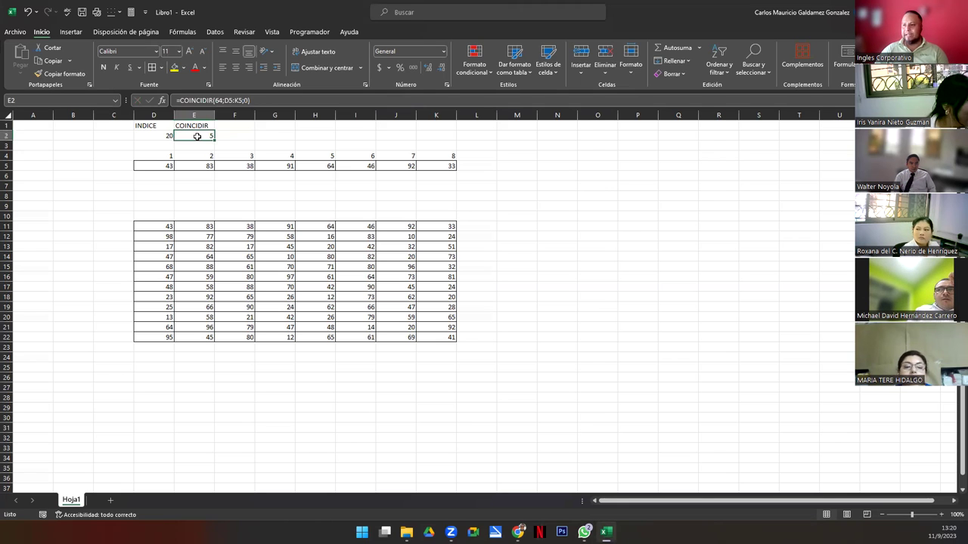
double_click(197, 136)
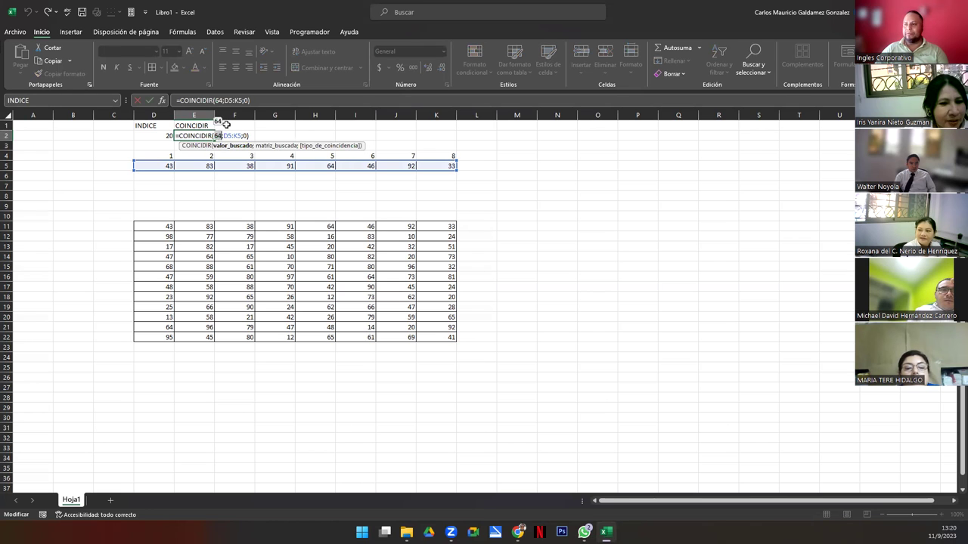
click(226, 125)
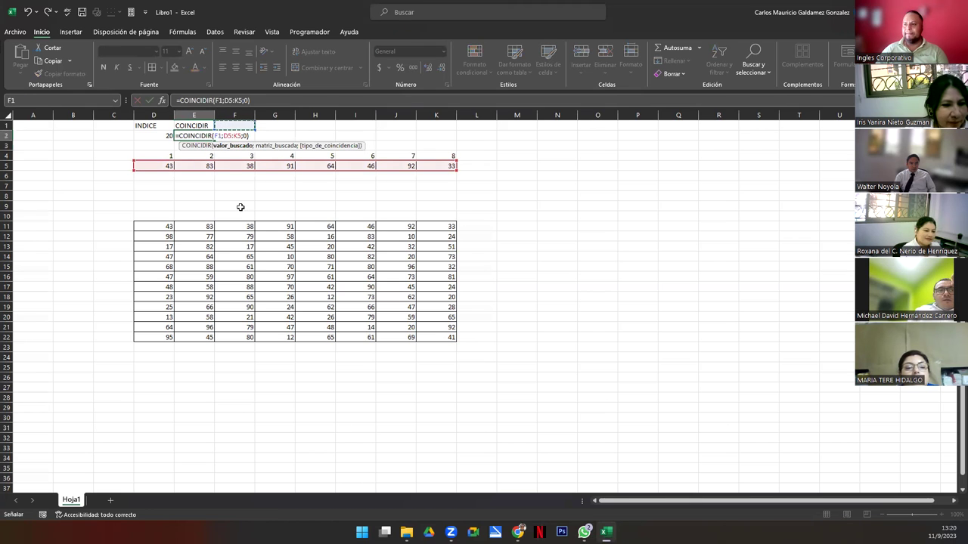
key(Return)
key(Up)
key(Right)
key(Up)
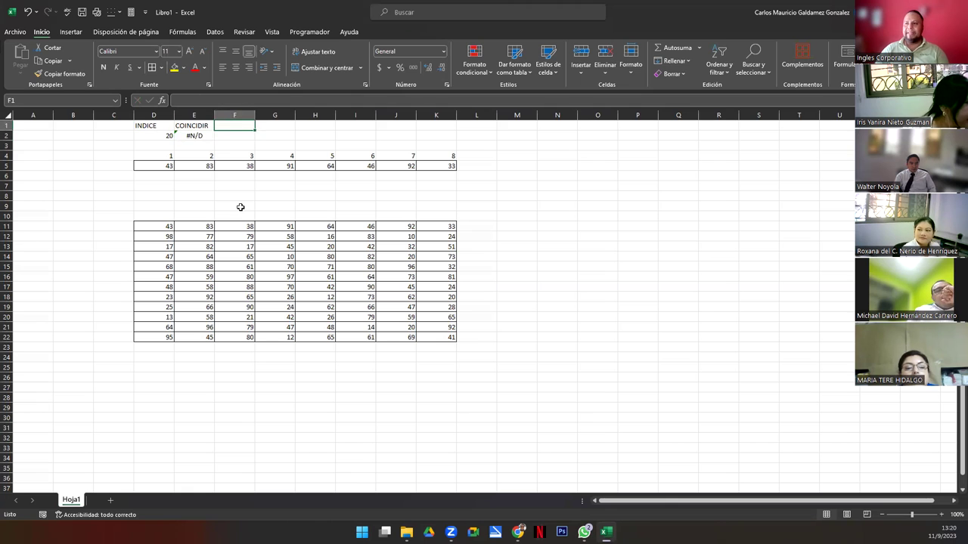
key(Down)
key(Left)
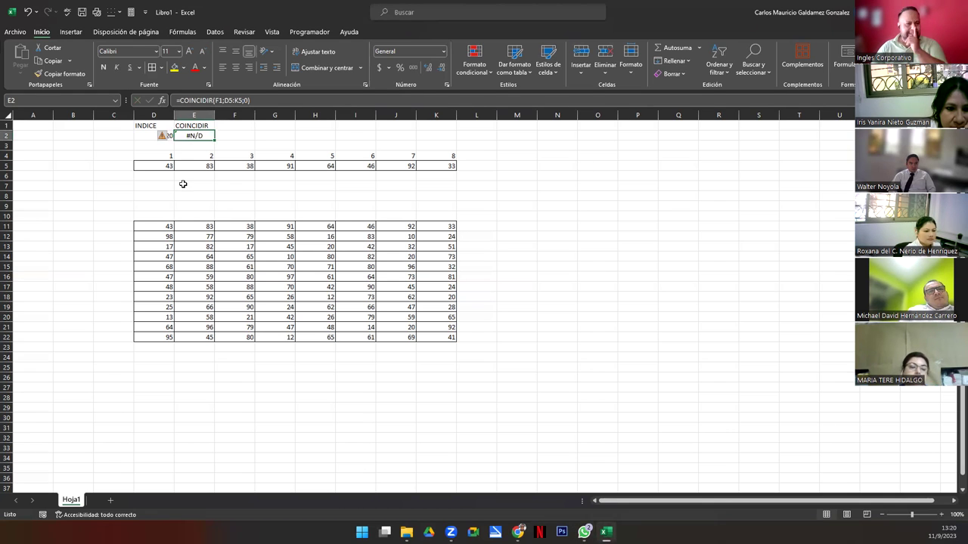
Wrap E2's COINCIDIR formula in SI.ND with 0 as the first argument, making it =SI.ND(0;COINCIDIR(F1;D5:K5;0)).
click(182, 99)
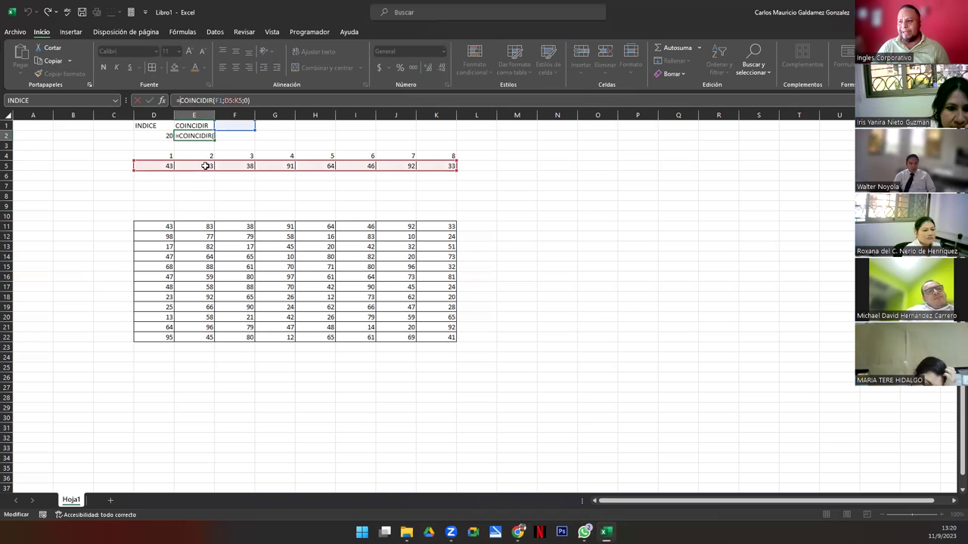
text(si)
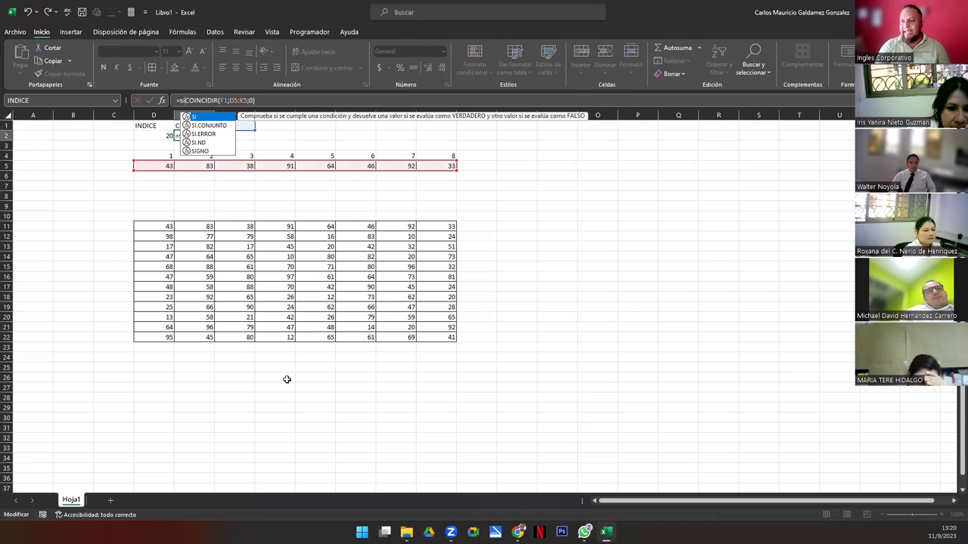
key(Down)
key(Down)
key(Down)
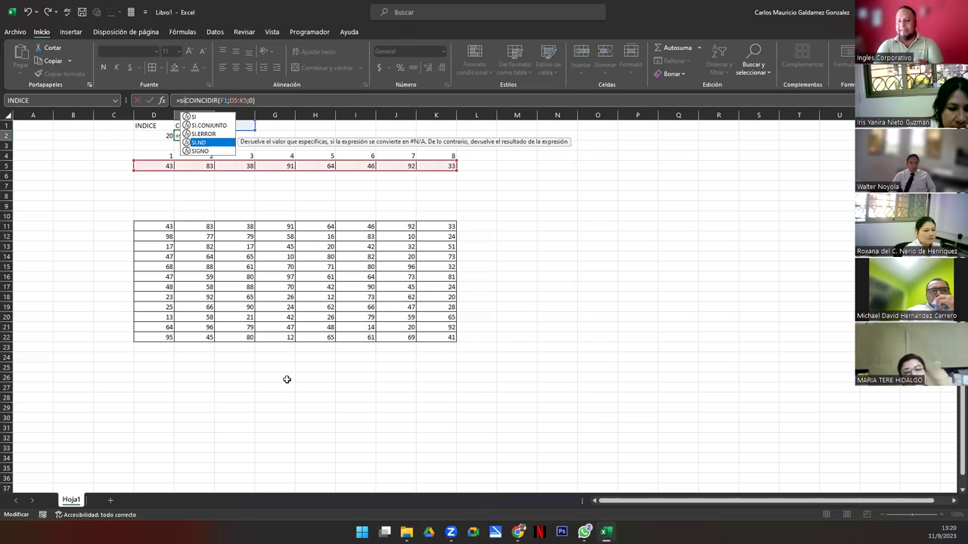
key(Tab)
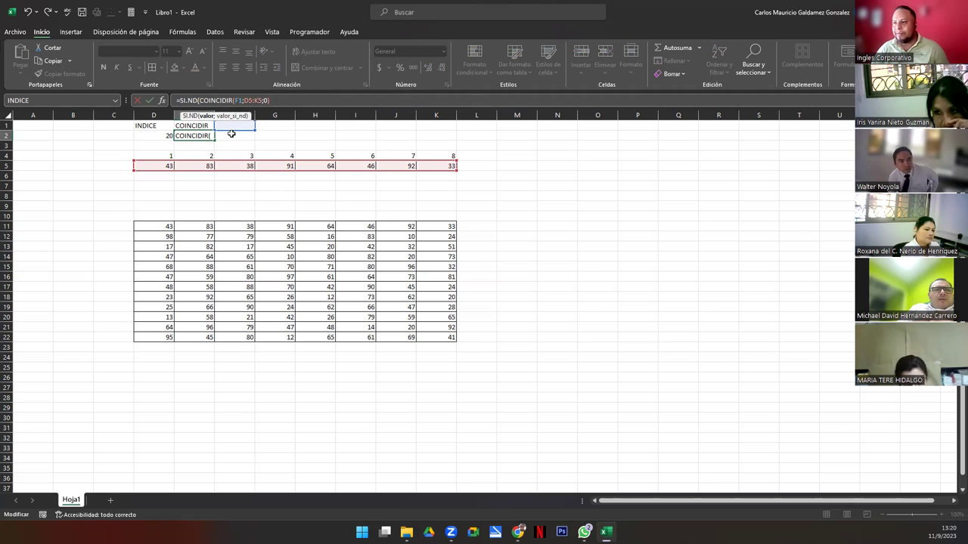
text(0)
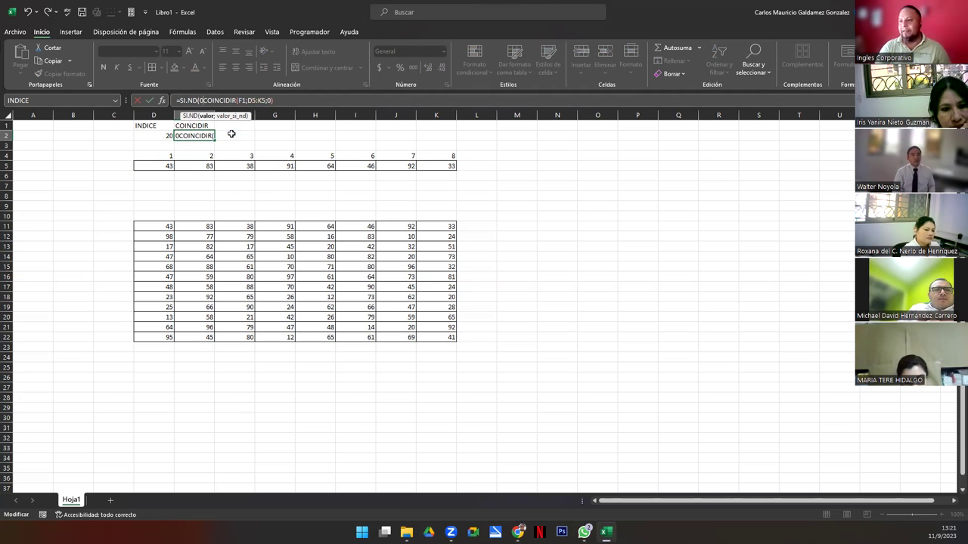
text(;)
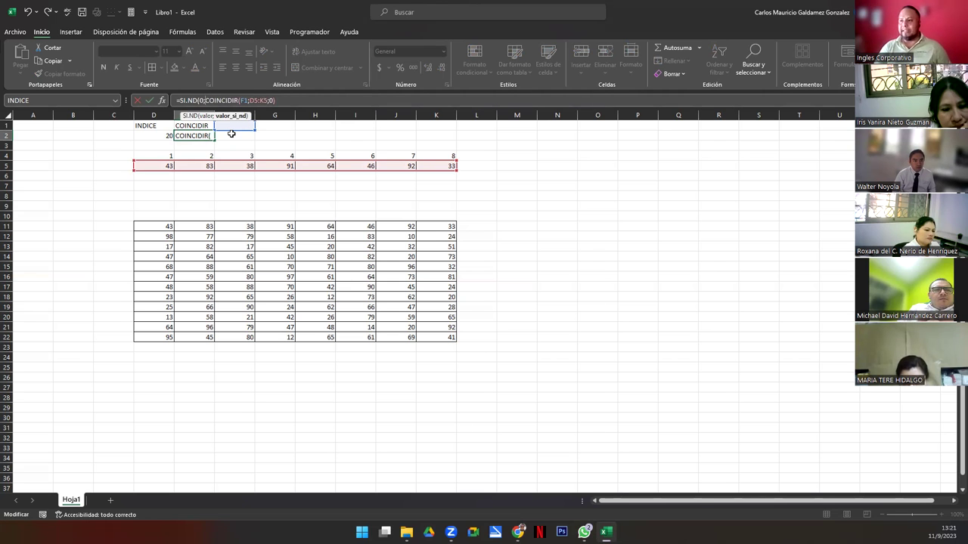
key(Return)
key(Up)
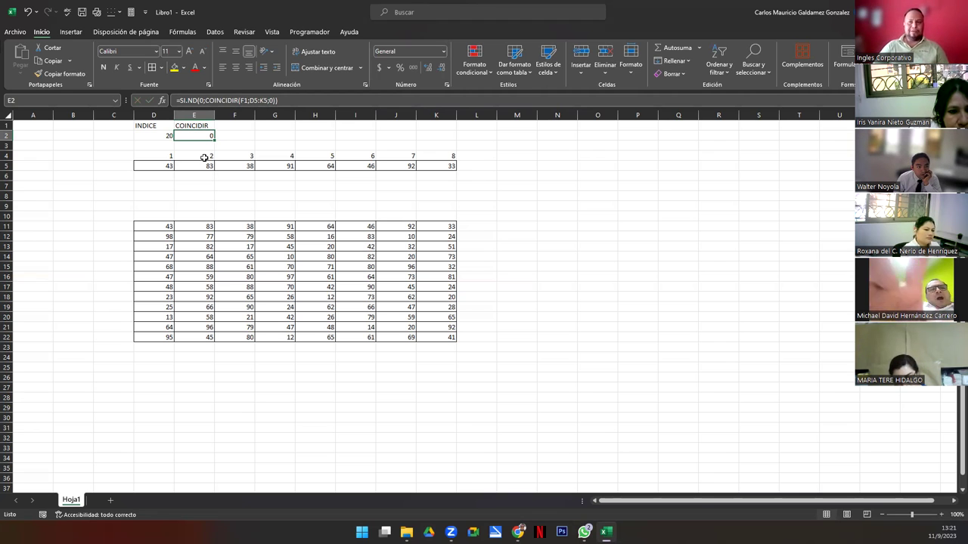
Try replacing the 0 in E2's SI.ND formula with the text "No coincide" as its first argument.
click(201, 100)
key(BackSpace)
text(")
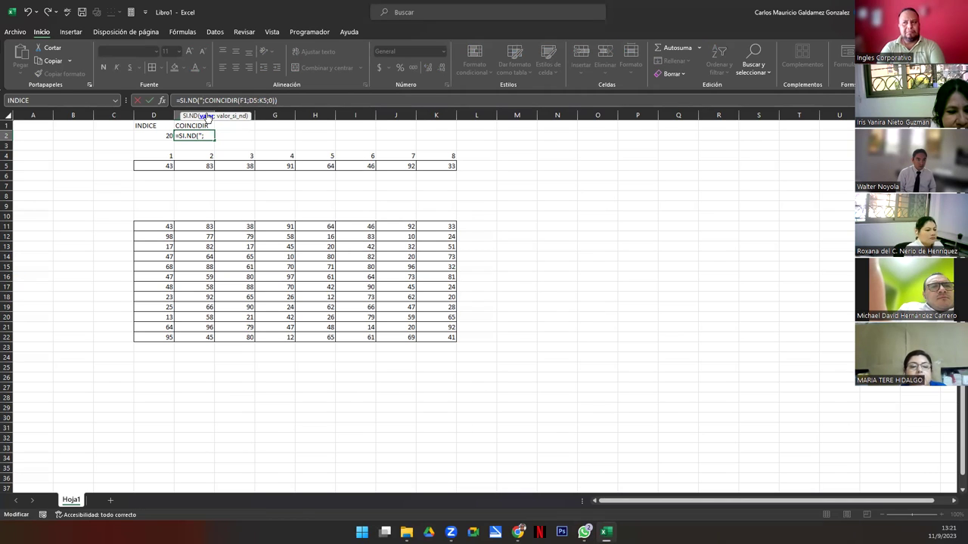
text(No Co)
key(BackSpace)
key(BackSpace)
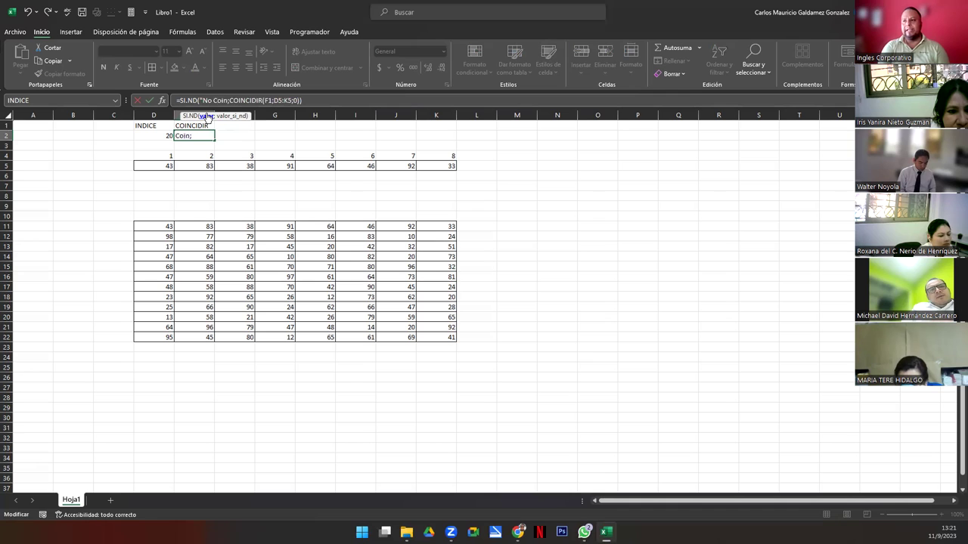
text(coincide")
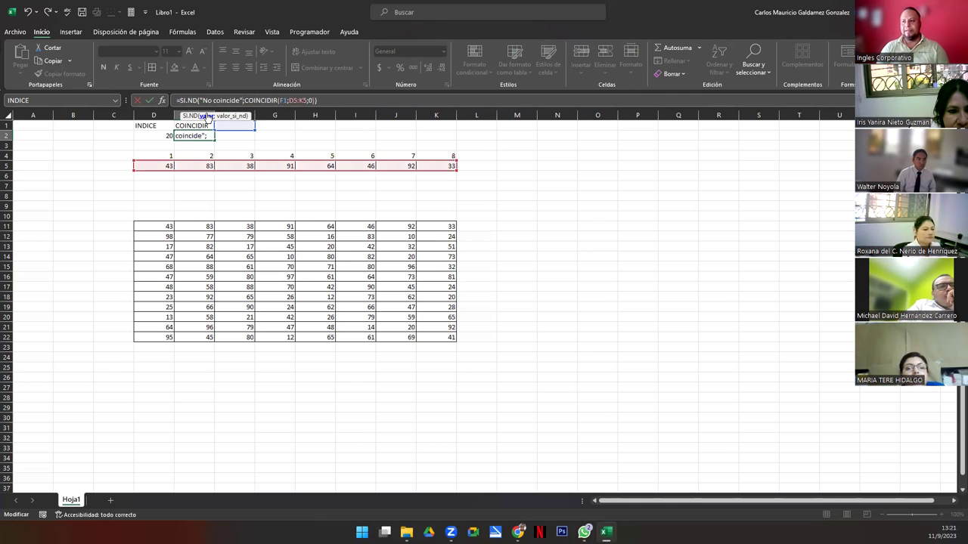
key(ctrl+Return)
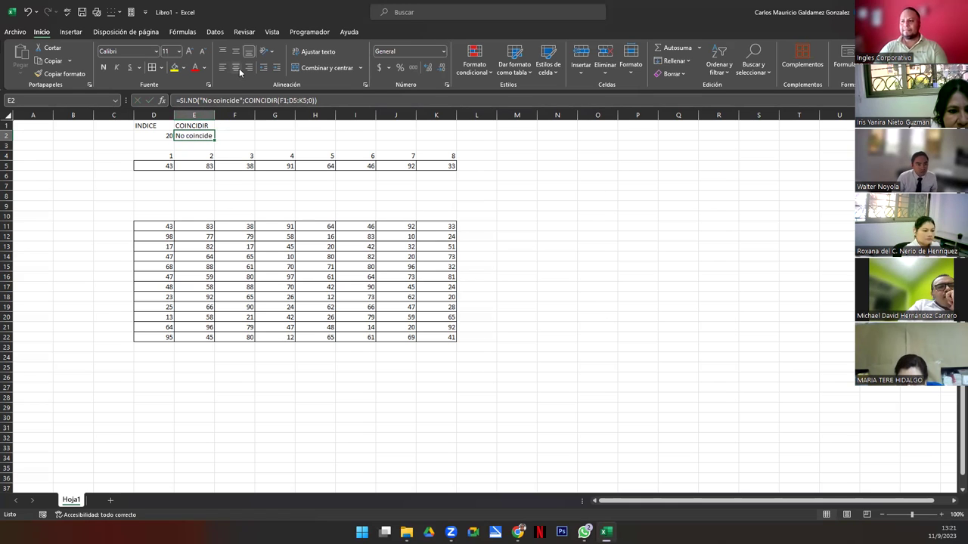
Test the lookup with 92 in F1 and inspect the arguments of E2's formula without changing it.
click(220, 127)
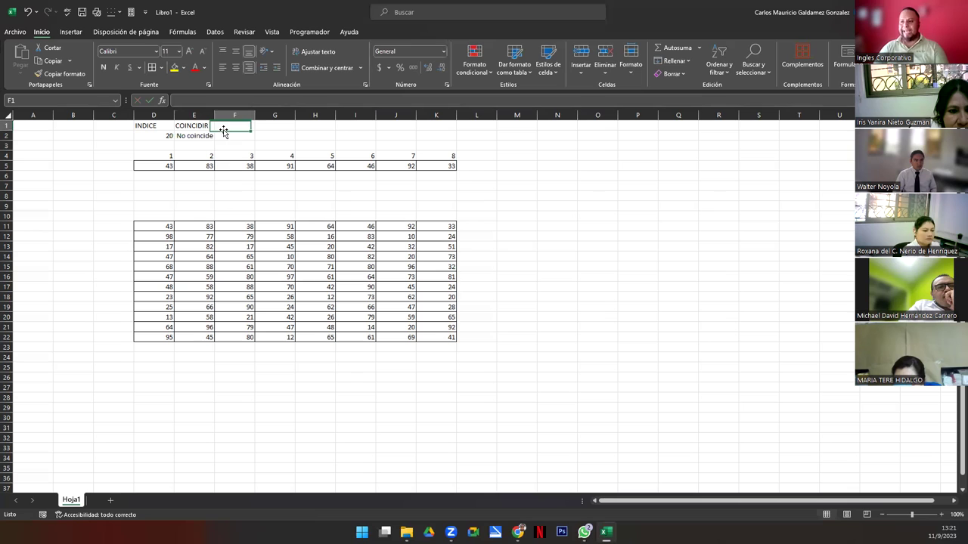
text(92)
key(Return)
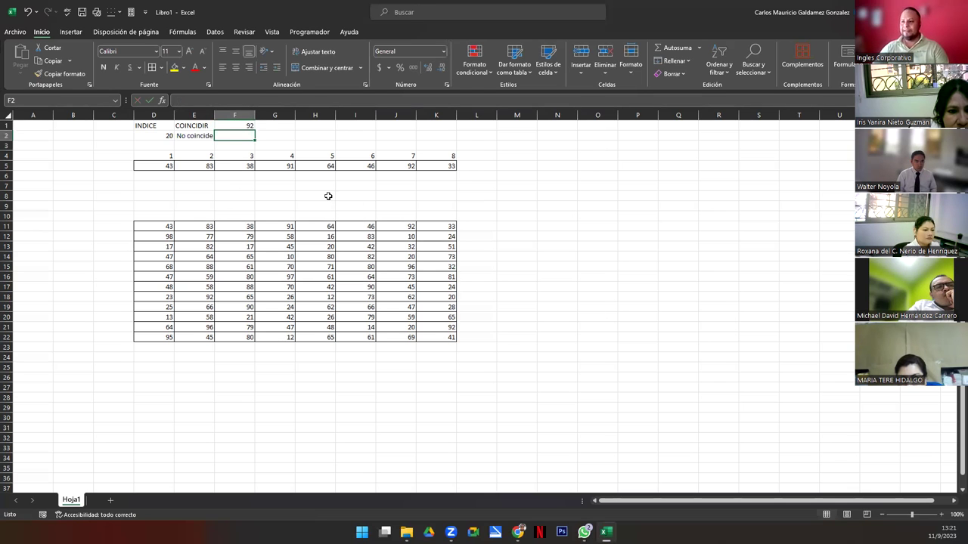
double_click(195, 137)
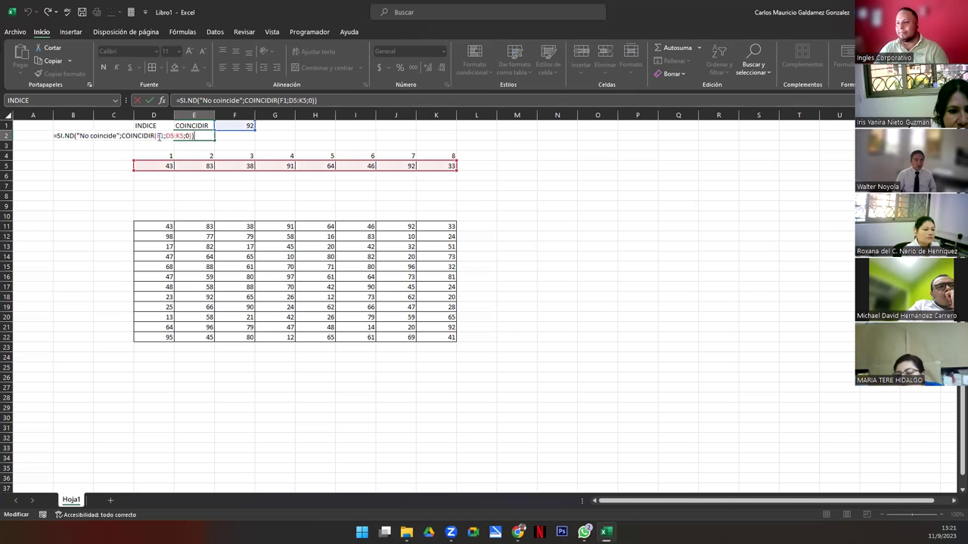
click(188, 137)
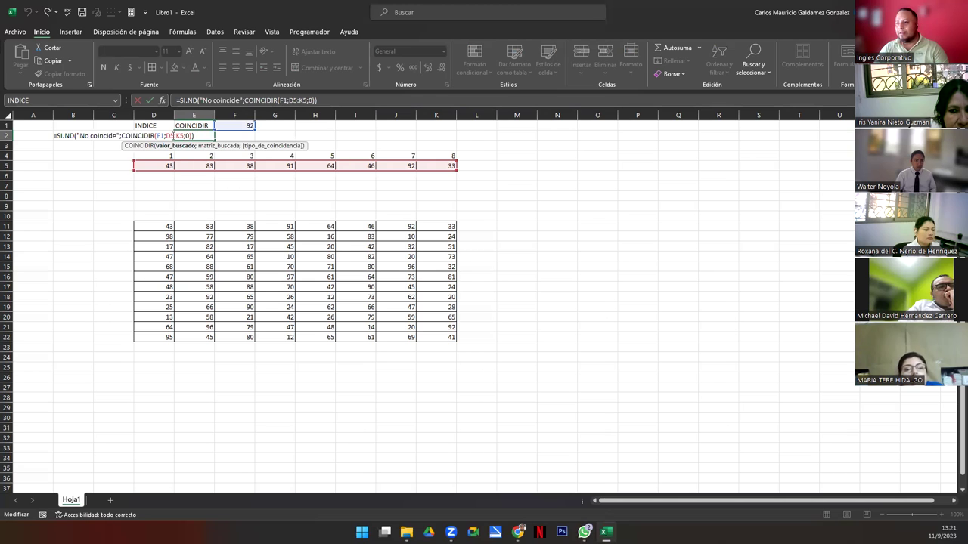
click(174, 136)
key(Escape)
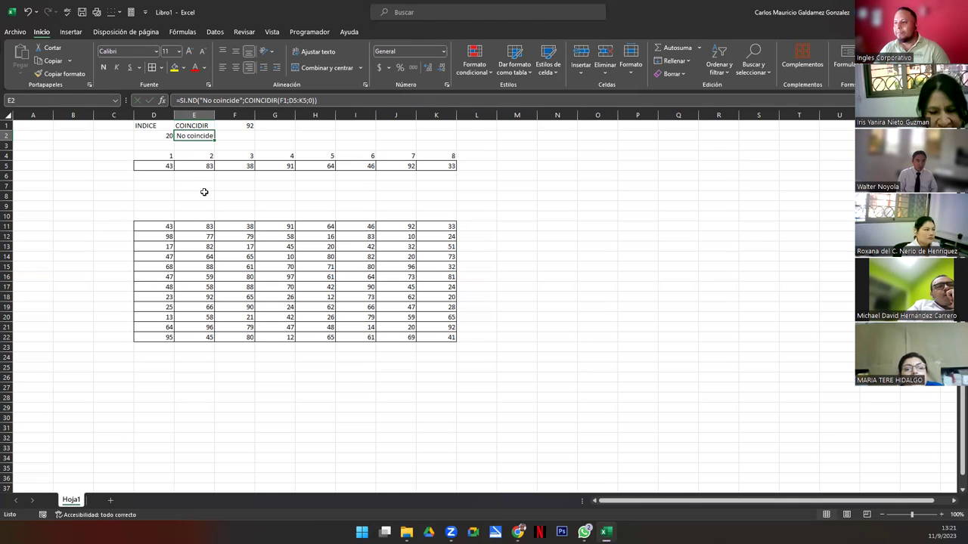
Move "No coincide" to the second SI.ND argument in E2, making the formula =SI.ND(COINCIDIR(F1;D5:K5;0);"No coincide").
drag(201, 101, 245, 100)
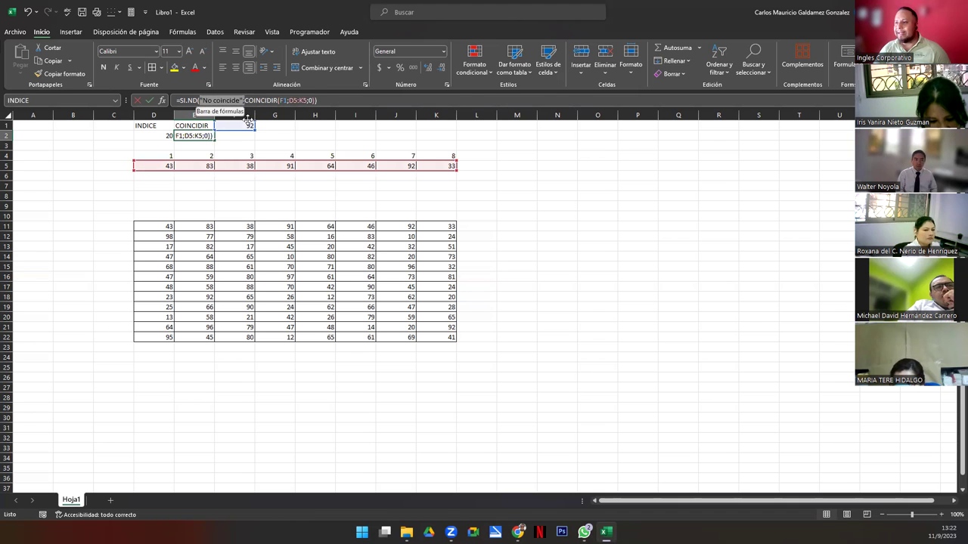
key(Delete)
click(266, 101)
key(Left)
text(;"No coincide")
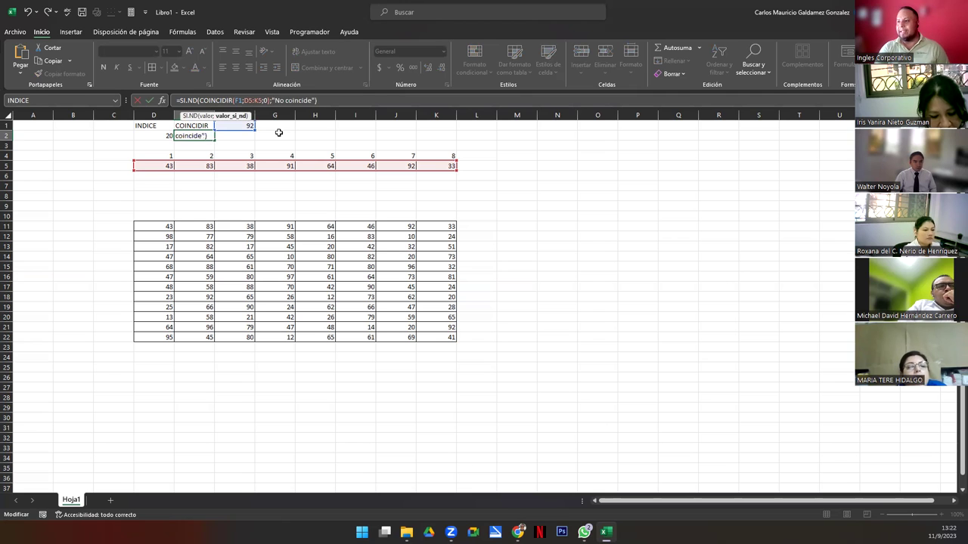
key(ctrl+Return)
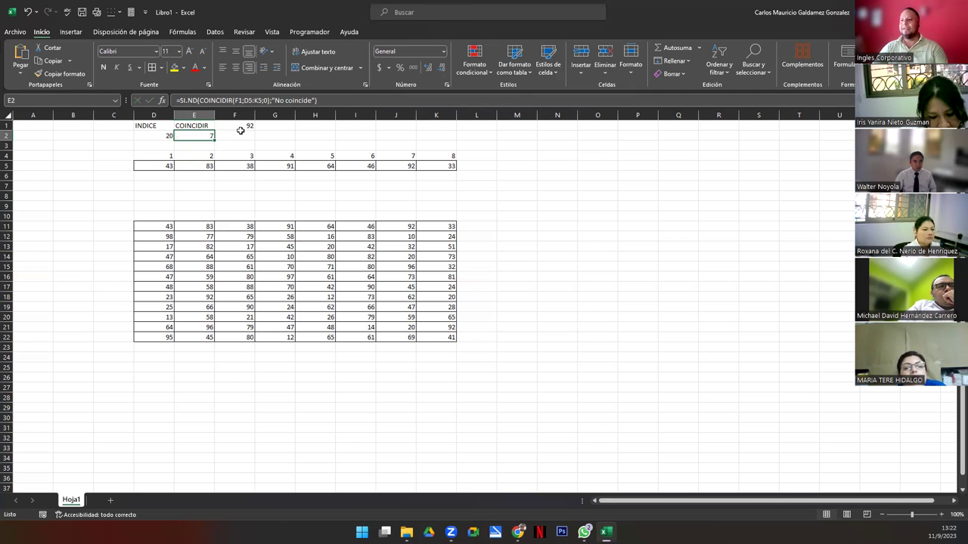
Test E2's formula by setting the lookup value in F1 to 91 and then to 15.
key(Up)
key(Right)
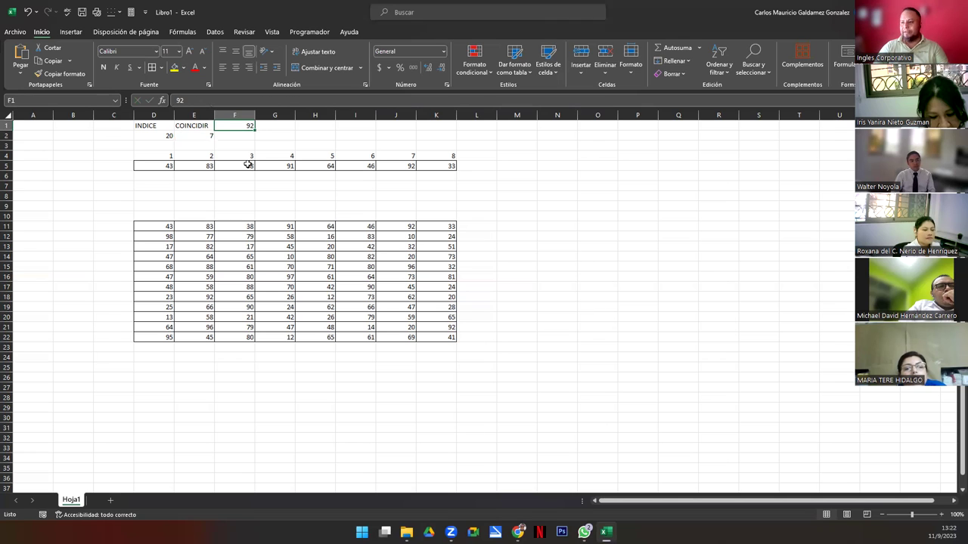
text(91)
key(Return)
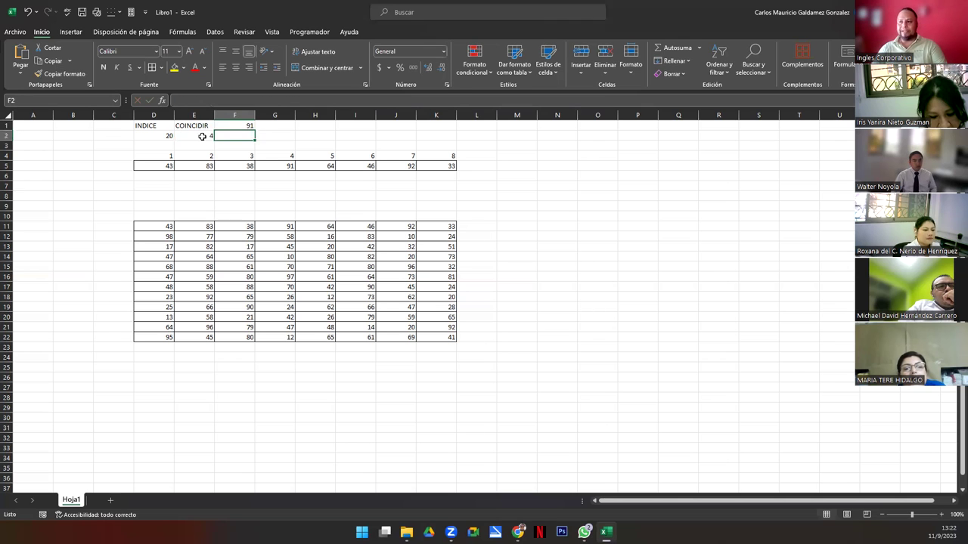
click(202, 136)
click(242, 128)
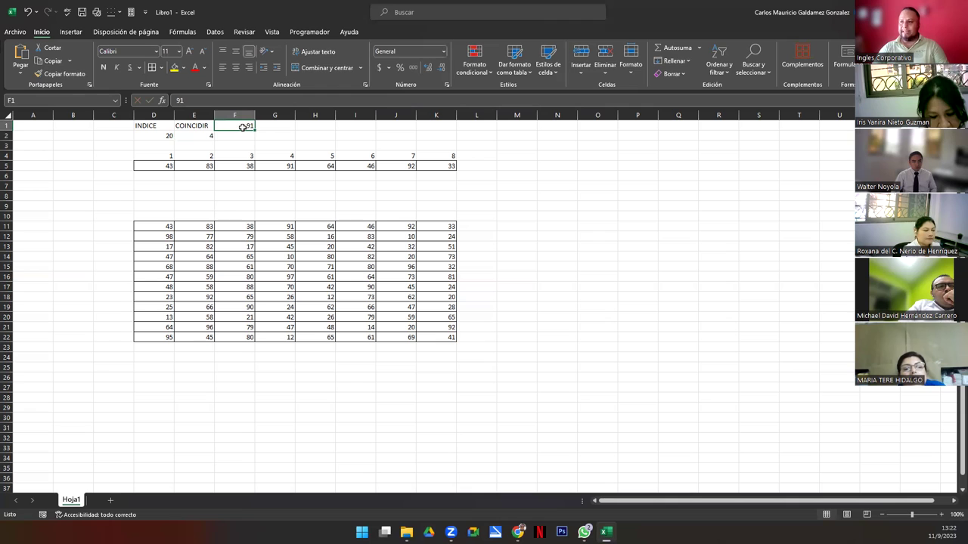
text(15)
key(Return)
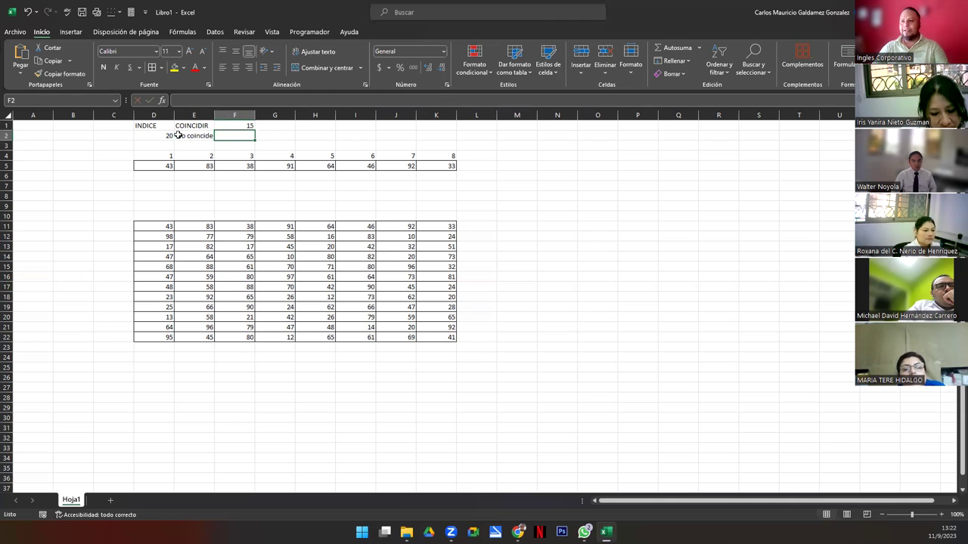
Widen column E and centre the COINCIDIR and INDICE headings in E1 and D1.
drag(235, 126, 230, 160)
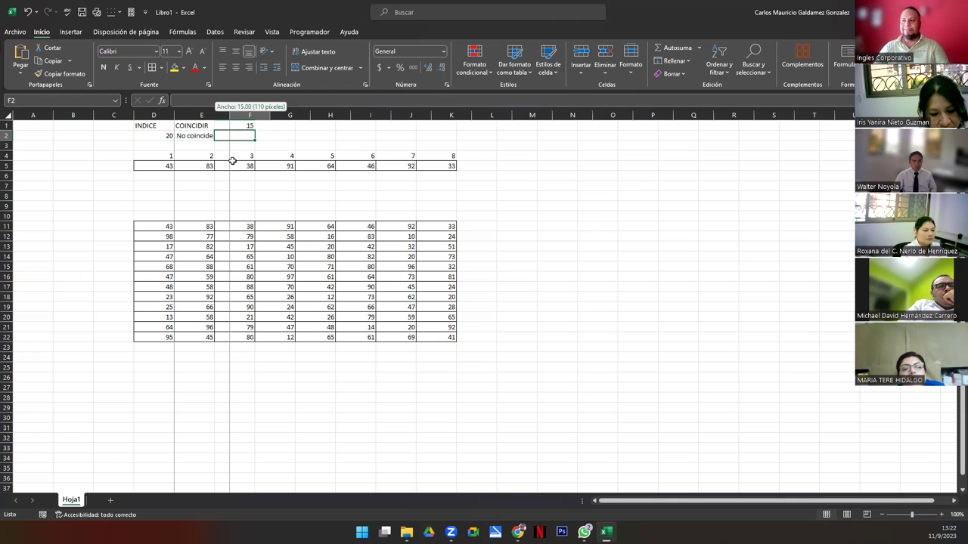
drag(216, 125, 224, 125)
click(216, 125)
click(234, 68)
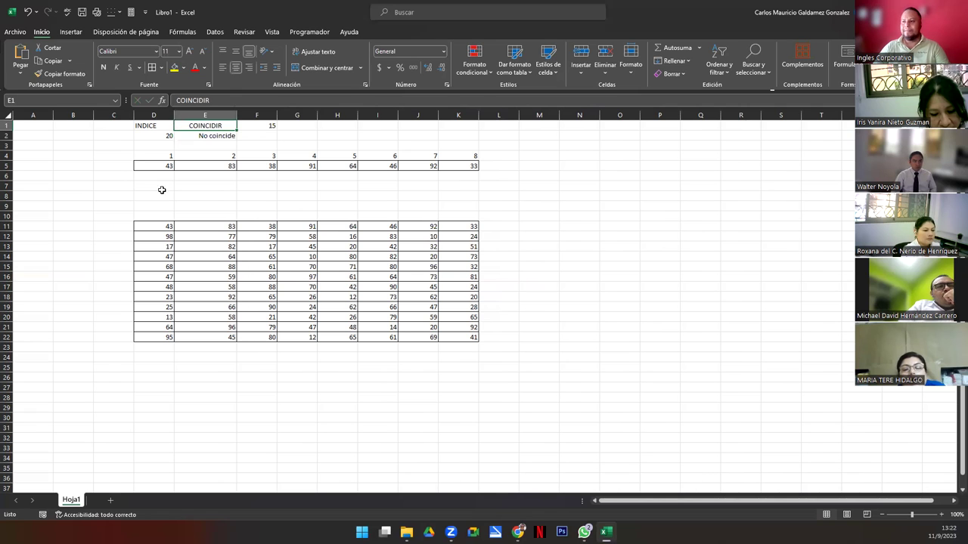
key(Left)
click(237, 68)
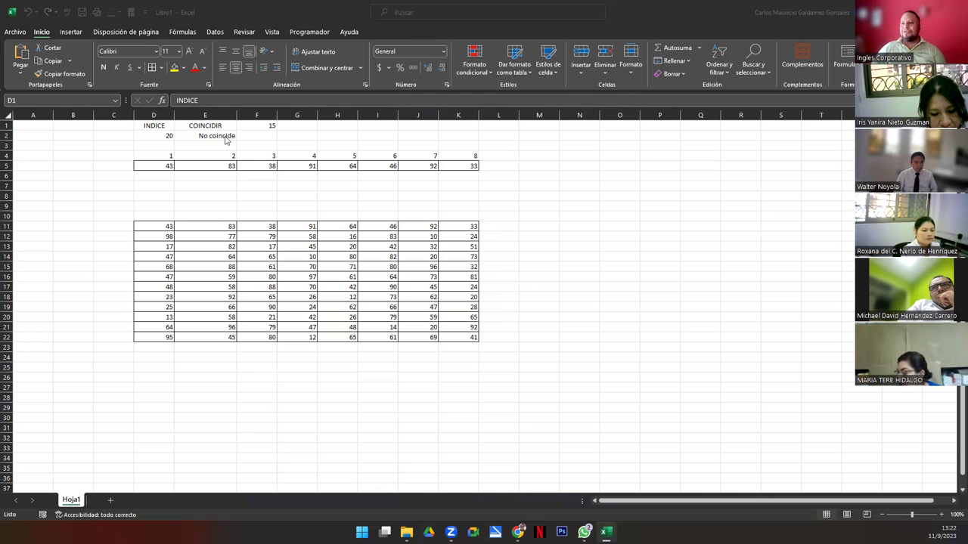
Open the SI.ND help from E2's formula and examine how its value and value-if-N/A arguments match the COINCIDIR part and "No coincide".
key(F2)
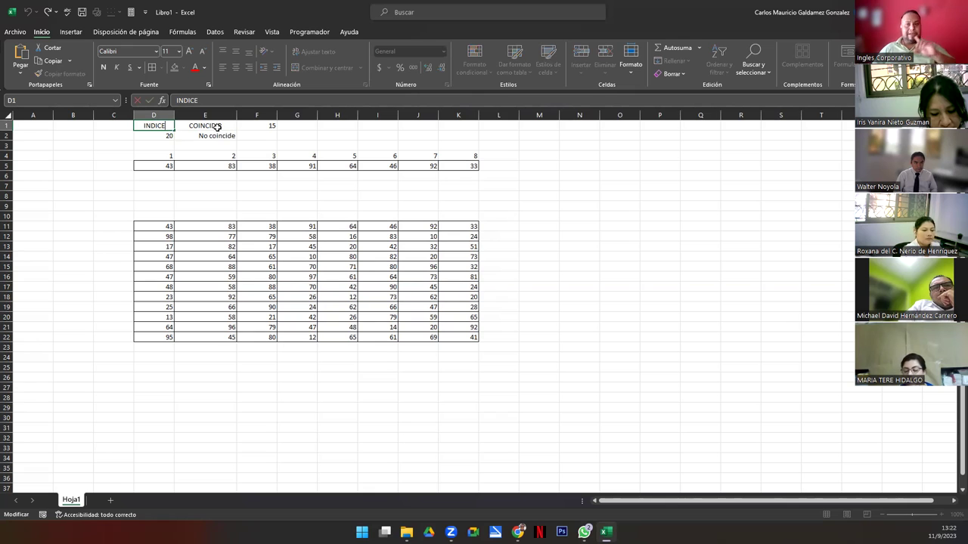
click(218, 135)
click(196, 104)
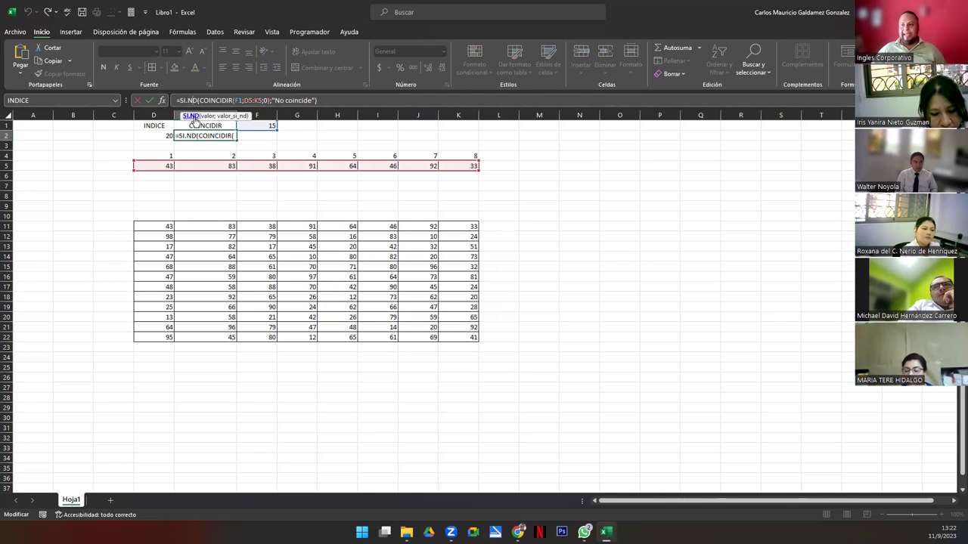
click(193, 117)
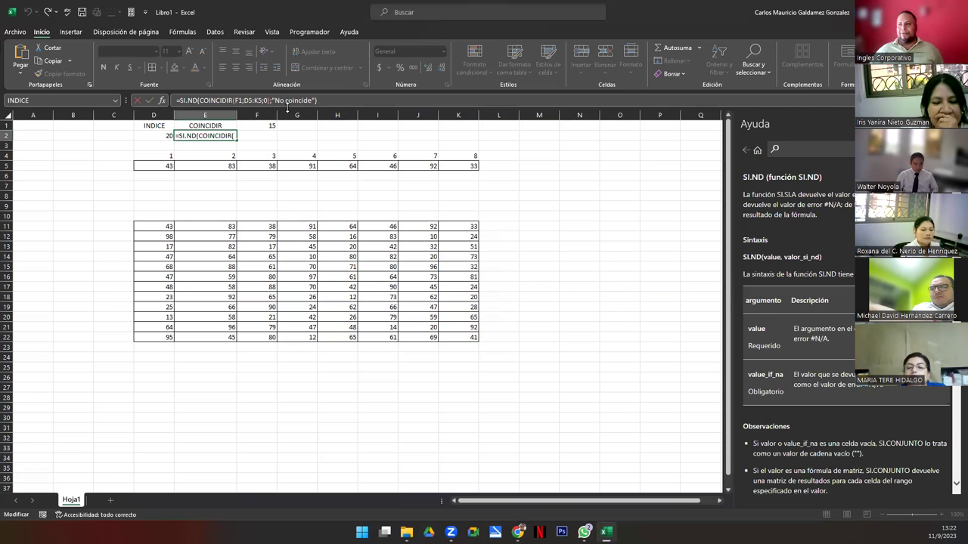
click(229, 99)
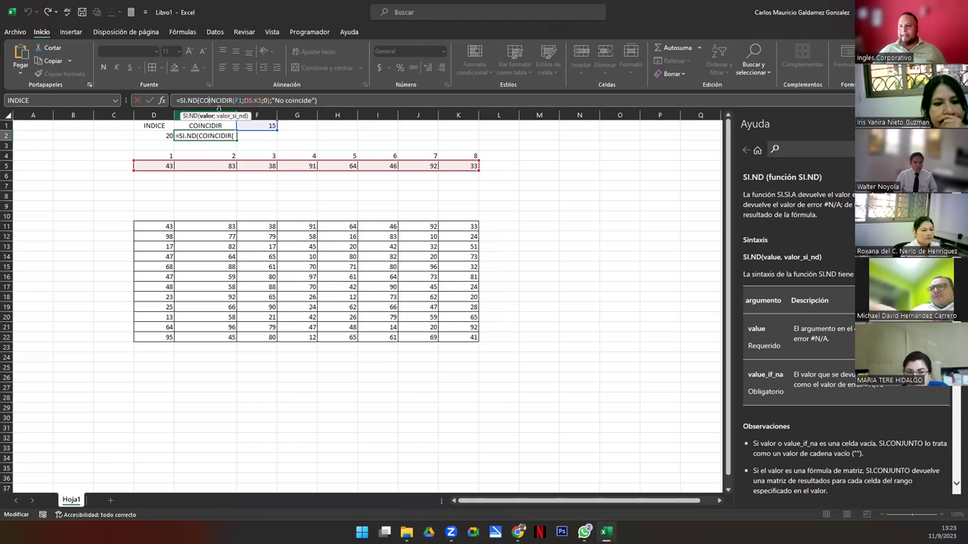
drag(200, 100, 269, 100)
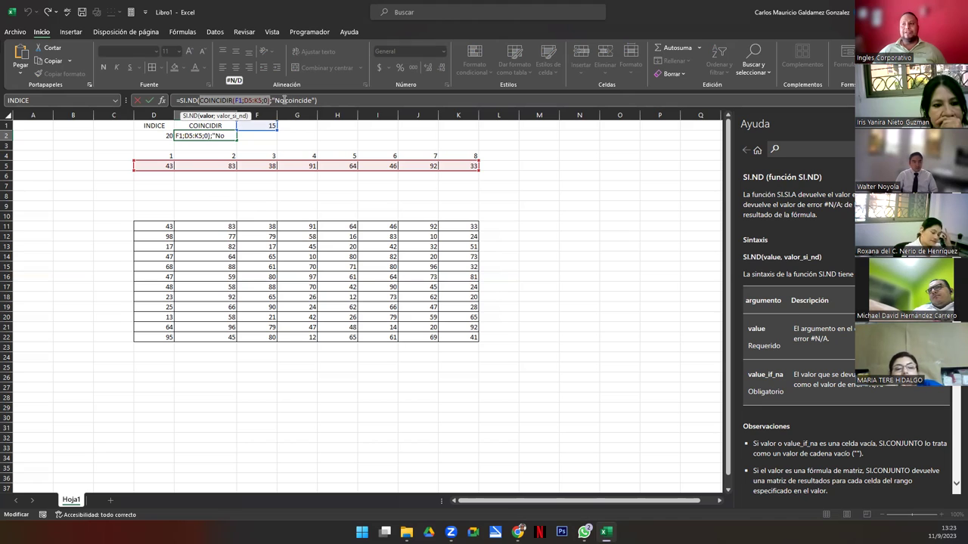
drag(284, 101, 271, 101)
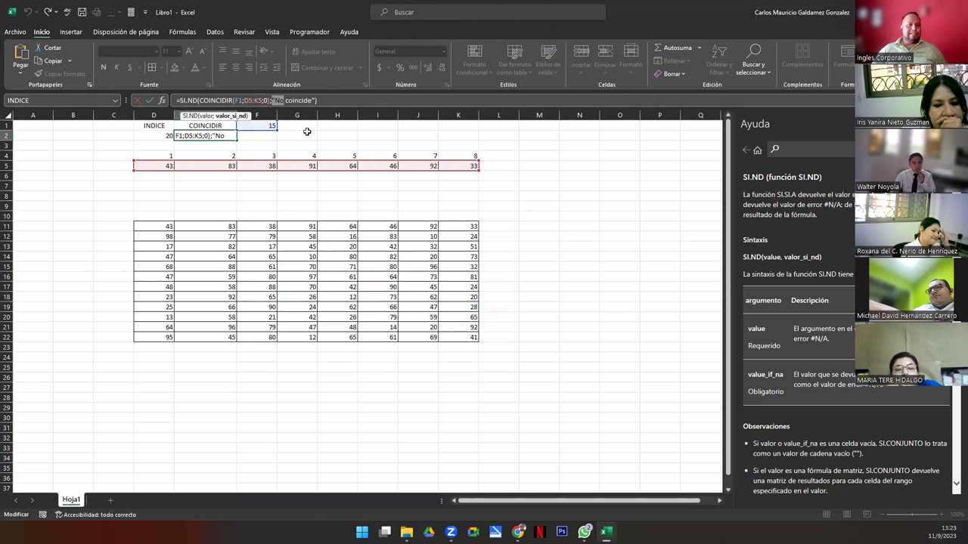
click(327, 101)
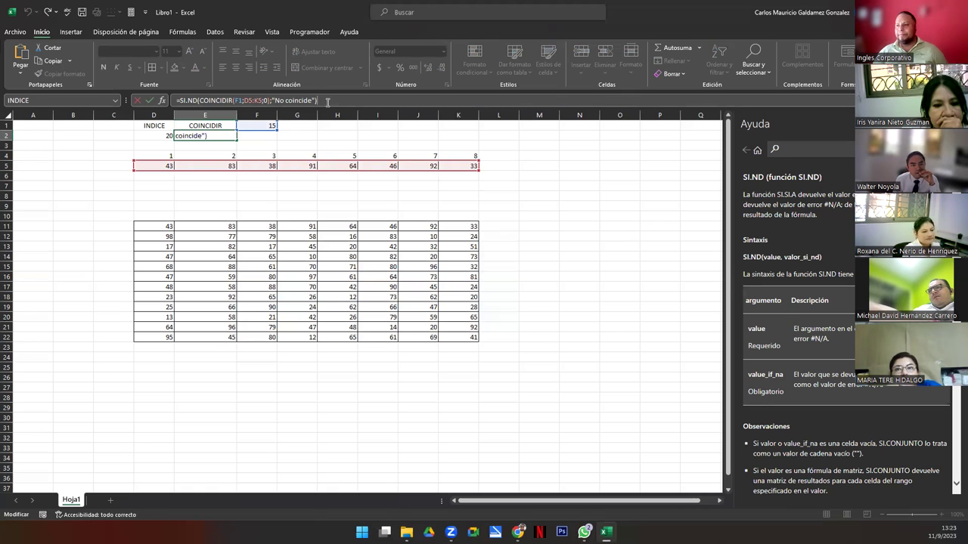
key(ctrl+Return)
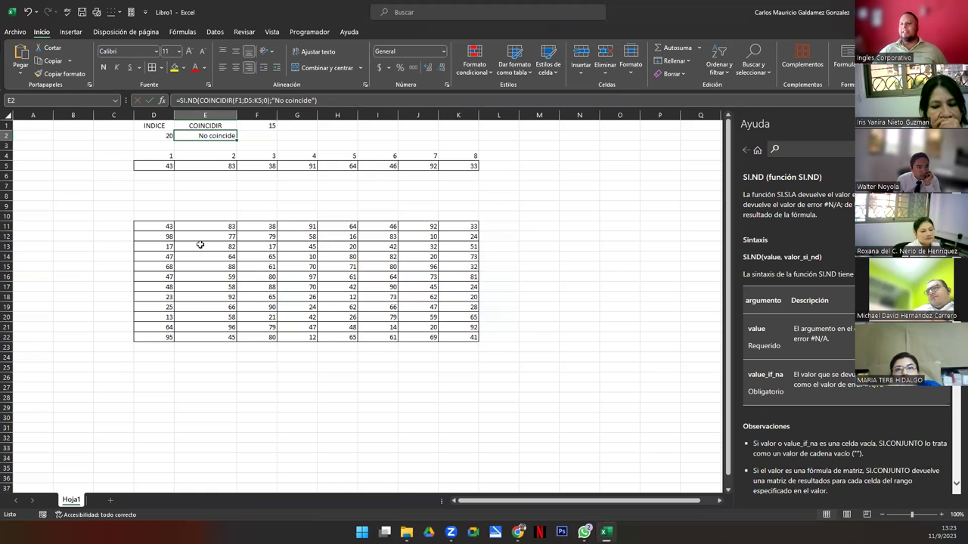
Examine the arguments of the INDICE formula in D2 and the SI.ND formula in E2 without changing them.
click(157, 226)
double_click(150, 134)
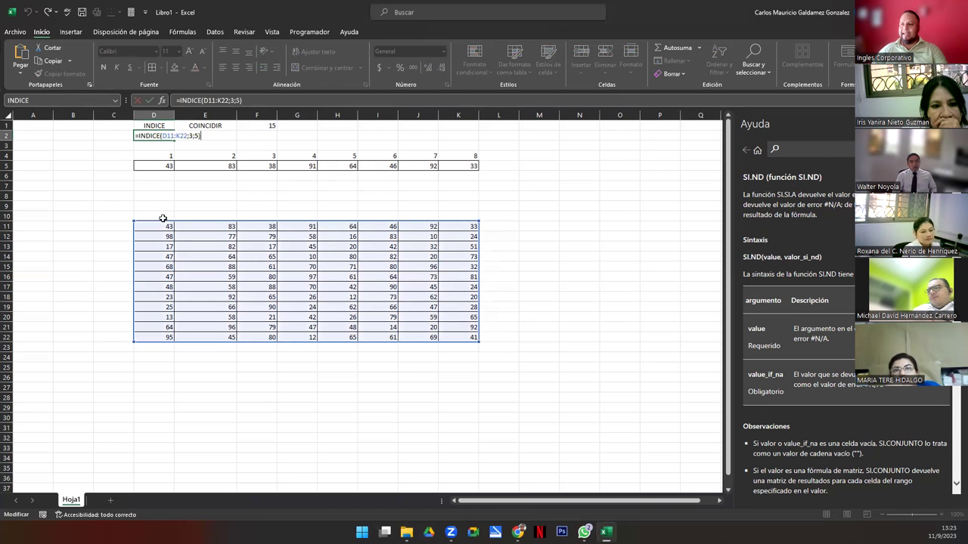
click(172, 137)
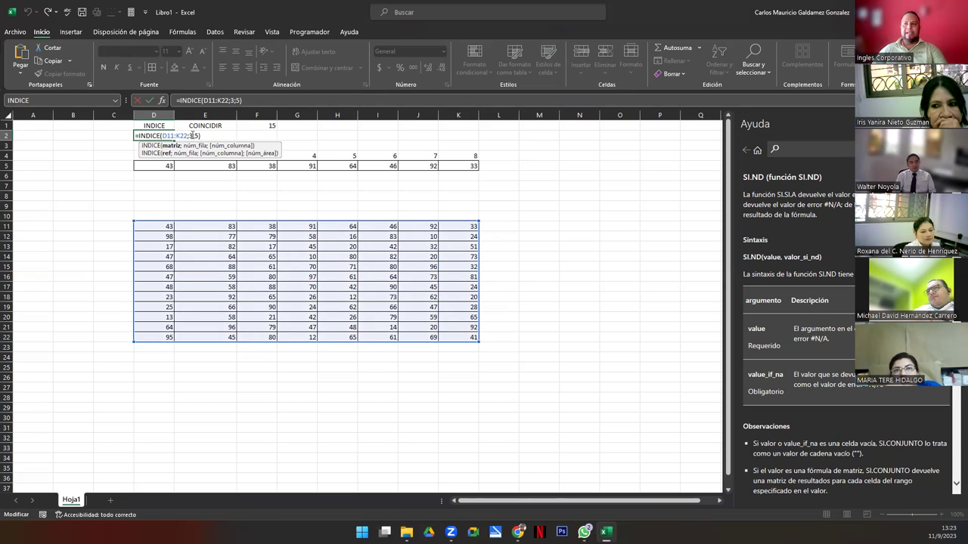
click(195, 136)
key(Escape)
double_click(204, 135)
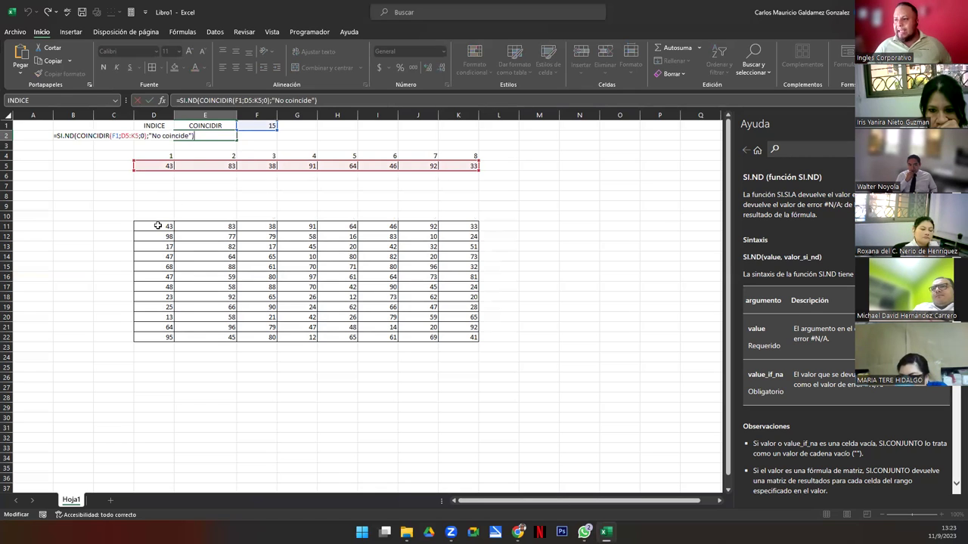
click(281, 265)
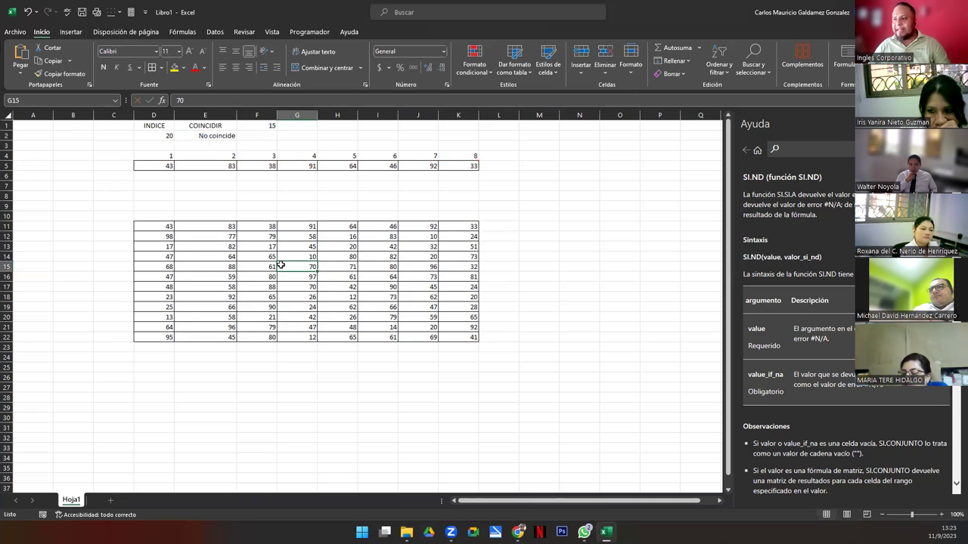
Copy the COINCIDIR block E1:F2, including its heading, formula and lookup value, to E8 above the large table.
click(208, 126)
drag(243, 129, 249, 136)
key(ctrl+c)
click(200, 198)
key(ctrl+v)
Extend the COINCIDIR search range in E9 to the whole table D11:K22.
click(210, 207)
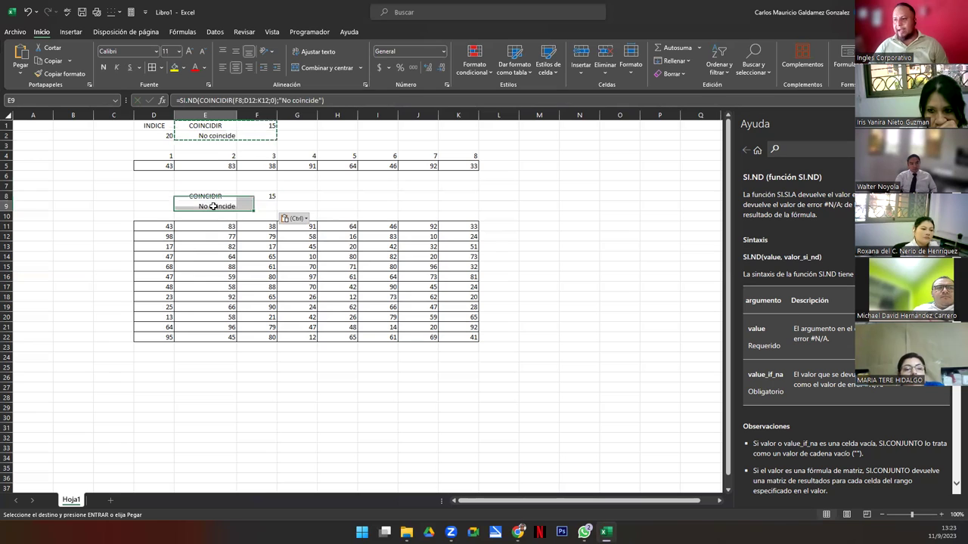
double_click(210, 207)
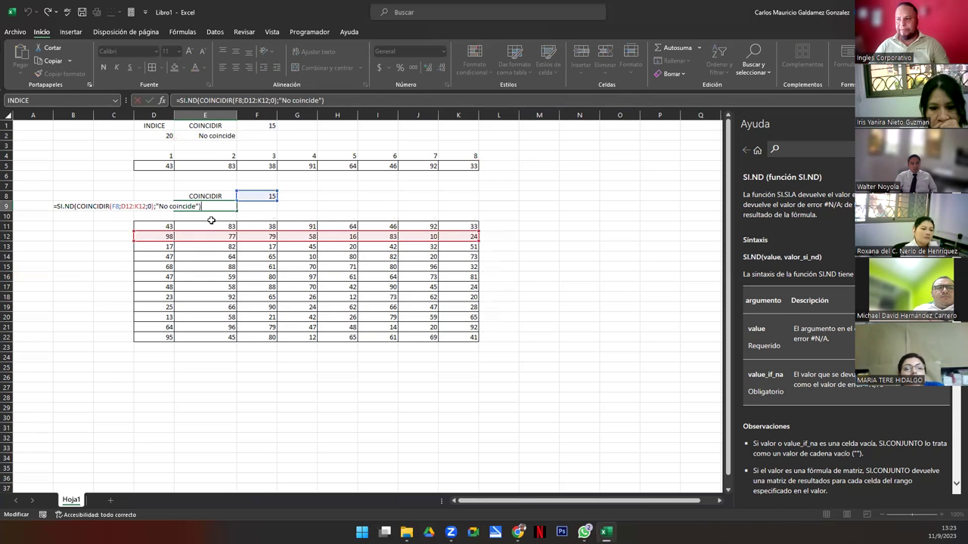
click(133, 206)
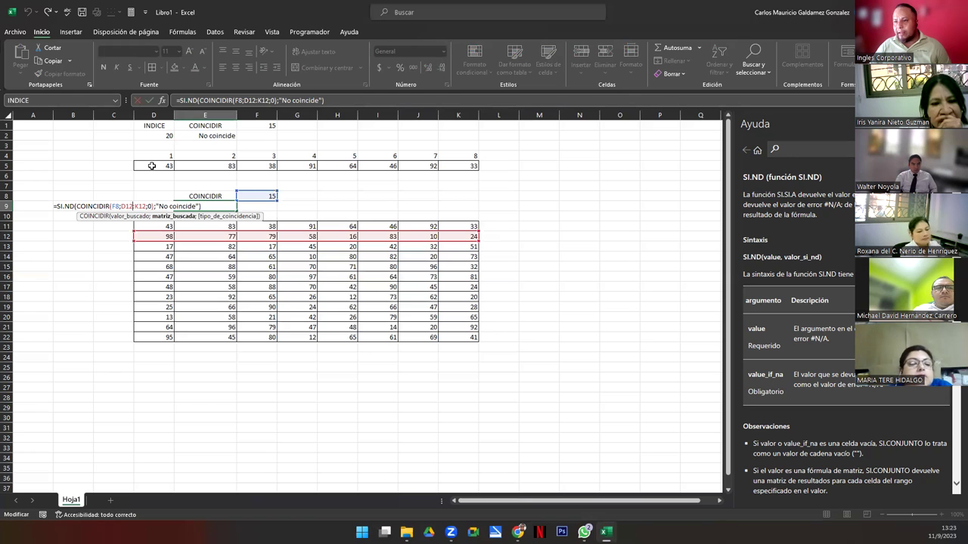
drag(155, 242, 185, 231)
drag(479, 234, 474, 341)
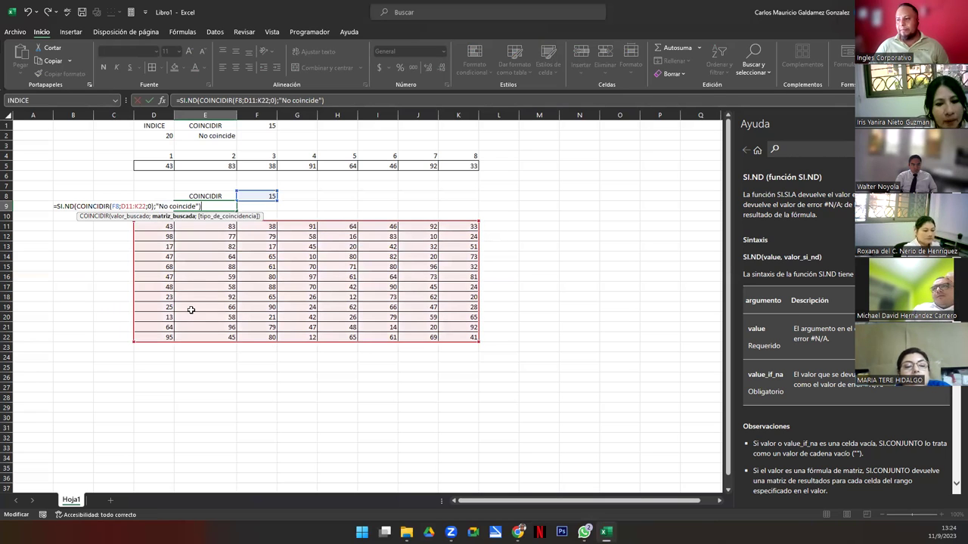
key(ctrl+Return)
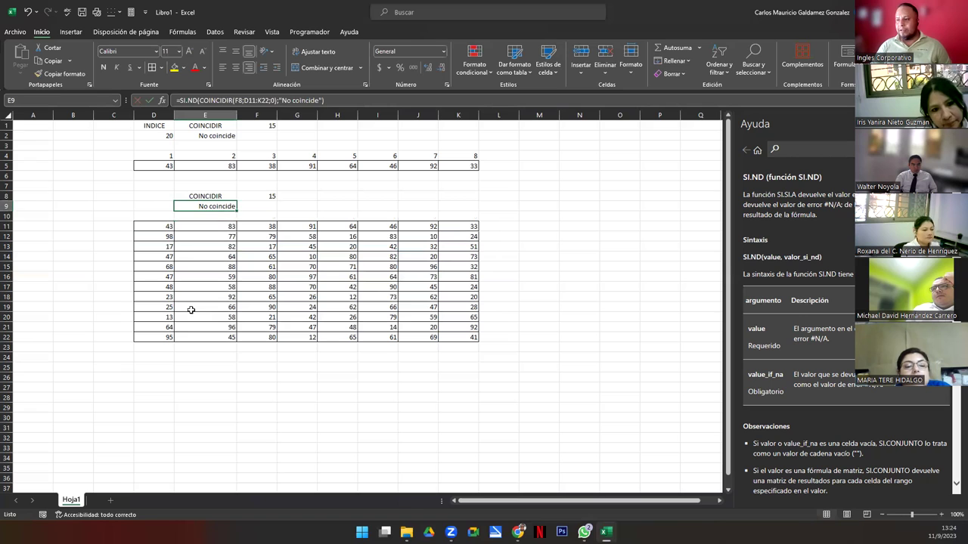
Test E9's whole-table formula by setting the lookup value in F8 to 12, and compare it with the table's values.
click(264, 198)
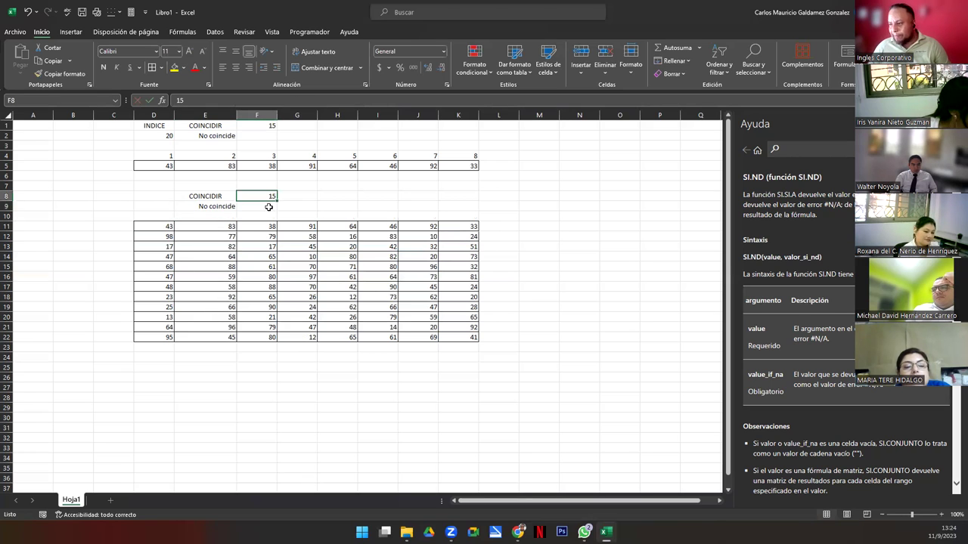
text(12)
key(Return)
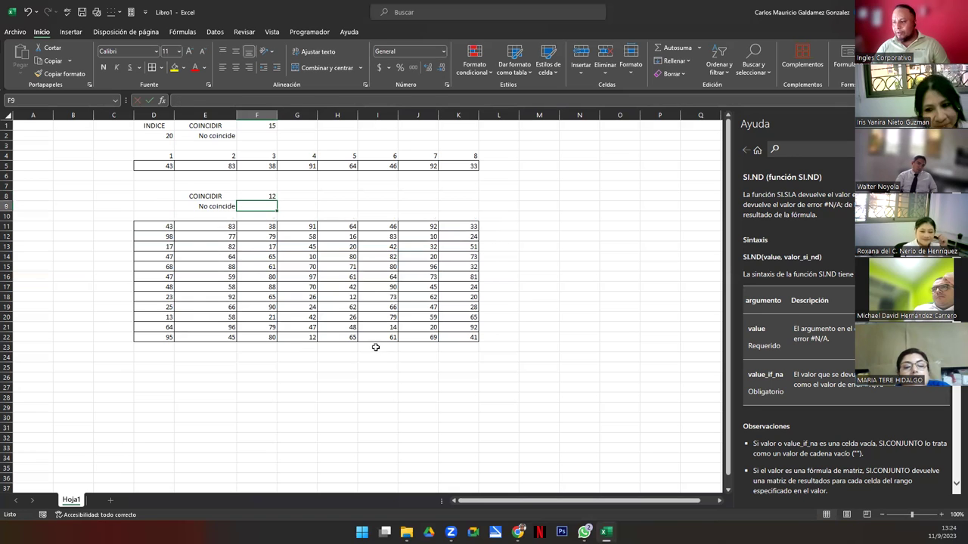
click(341, 336)
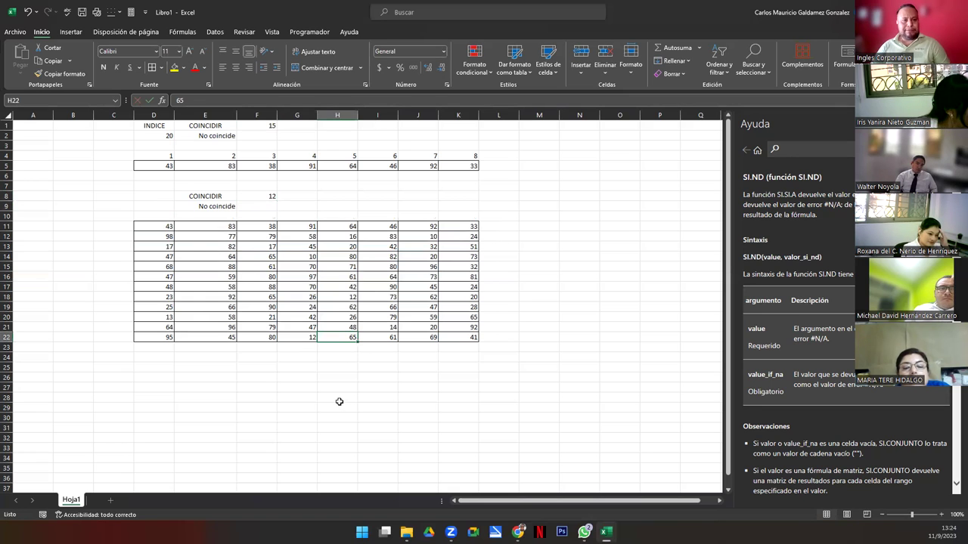
click(198, 207)
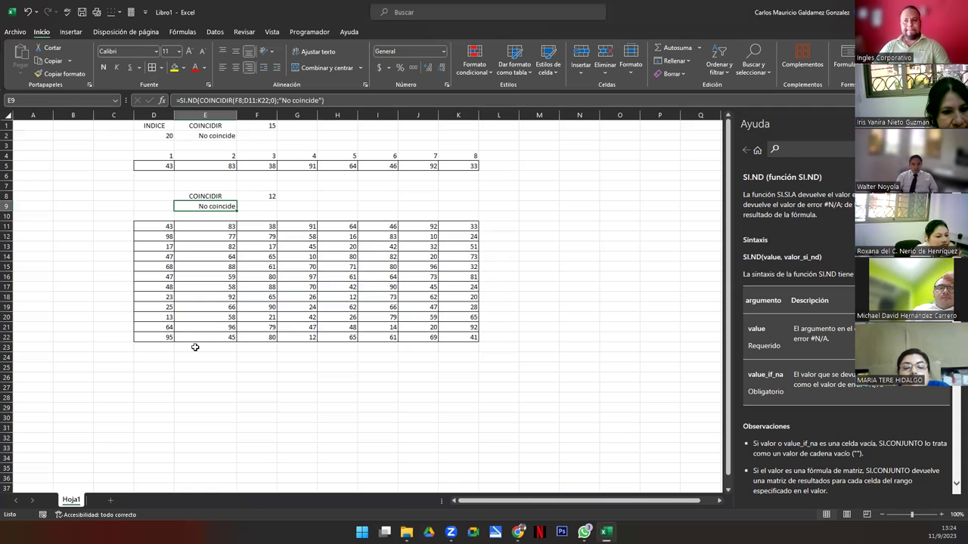
click(154, 225)
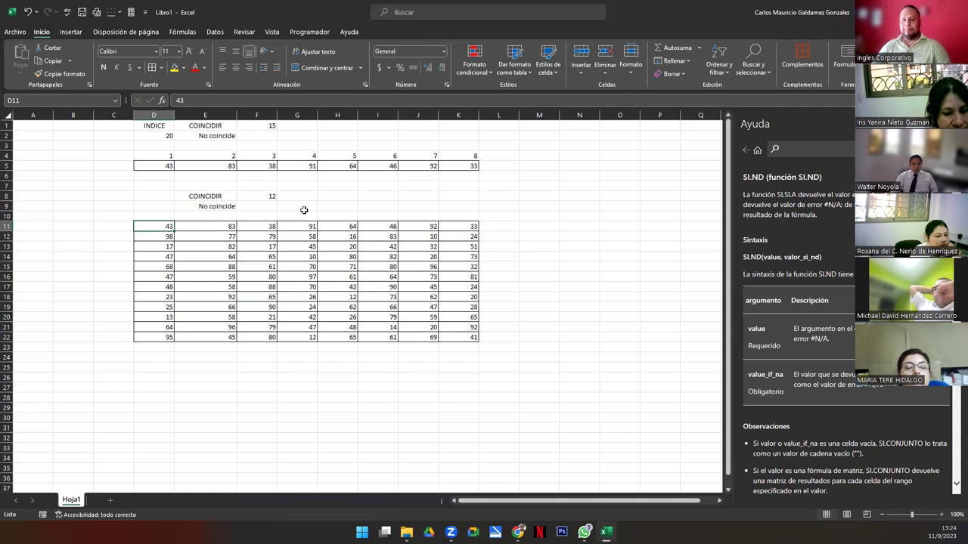
Reduce the COINCIDIR search range in E9 to the table's first column, D11:D22.
click(214, 205)
double_click(214, 205)
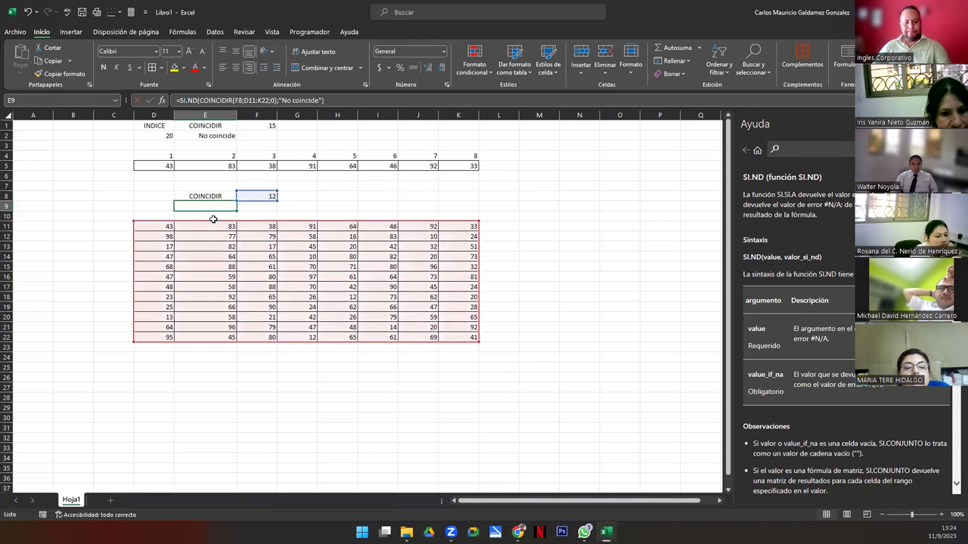
drag(481, 340, 176, 343)
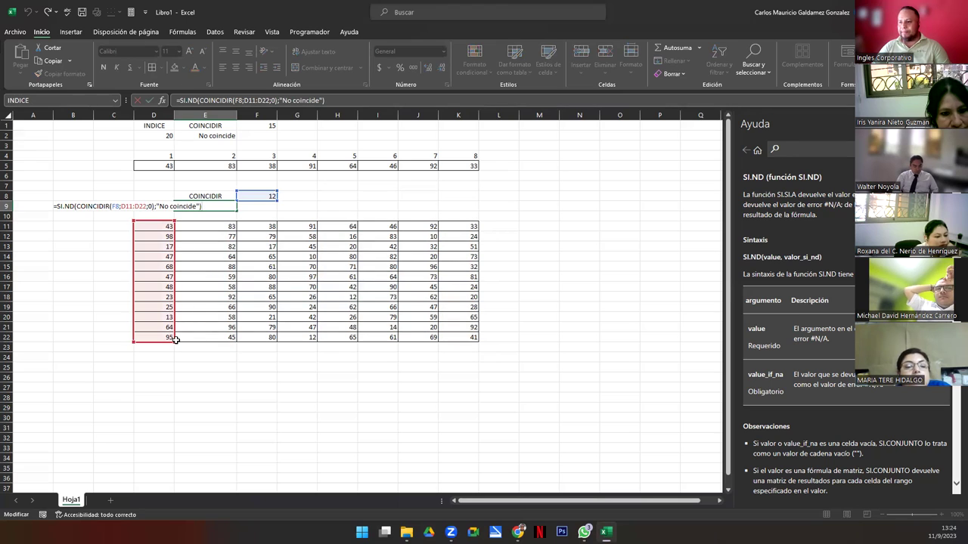
key(ctrl+Return)
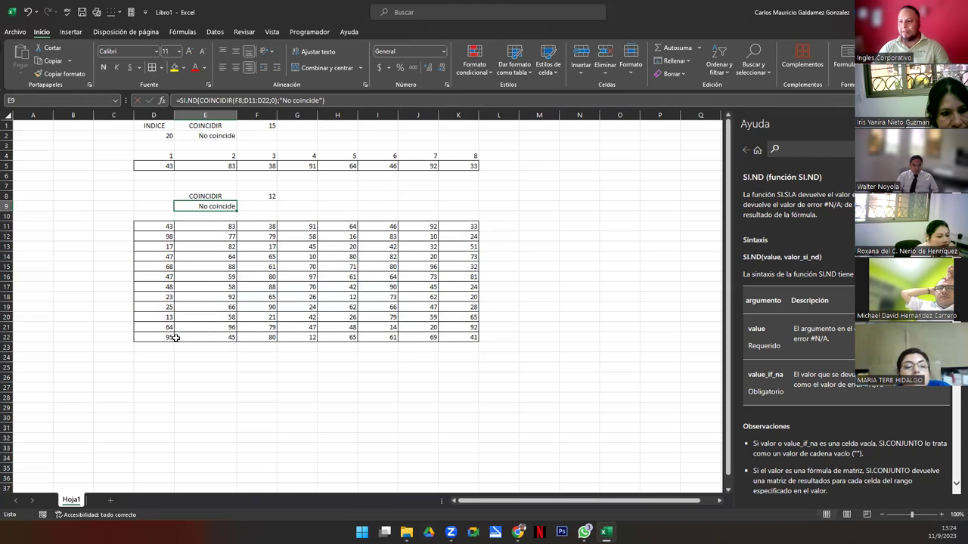
Set the lookup value in F8 to 13 and check its position within the column D11:D22.
click(263, 195)
text(13)
key(Return)
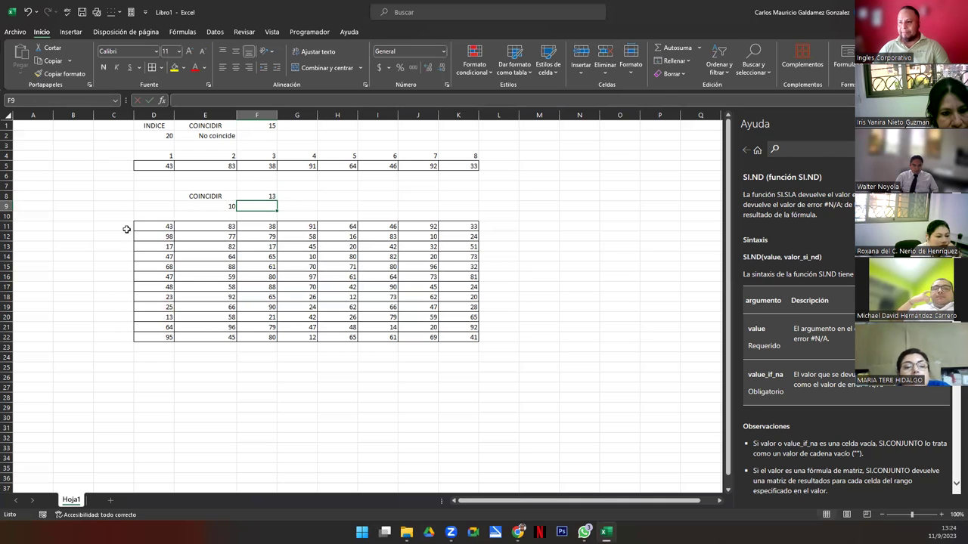
drag(148, 225, 148, 318)
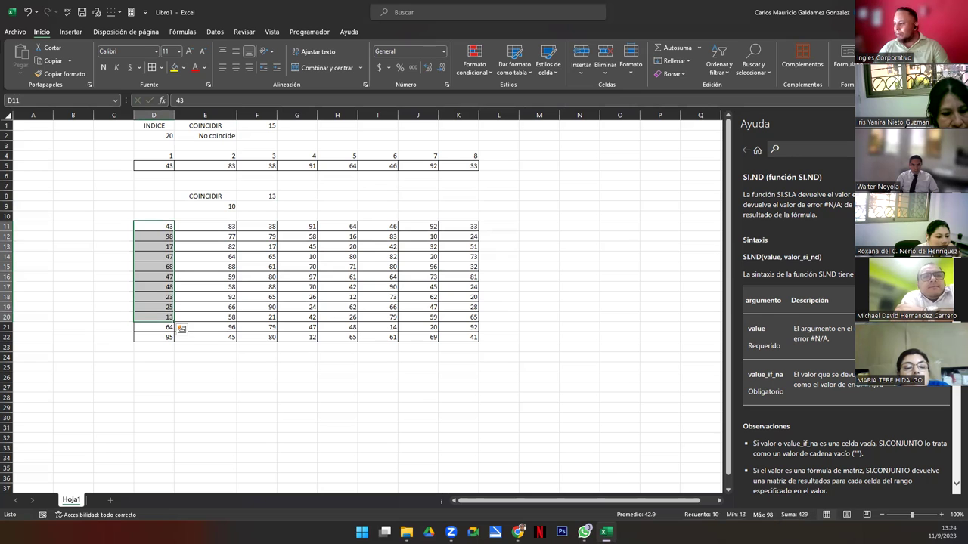
click(155, 227)
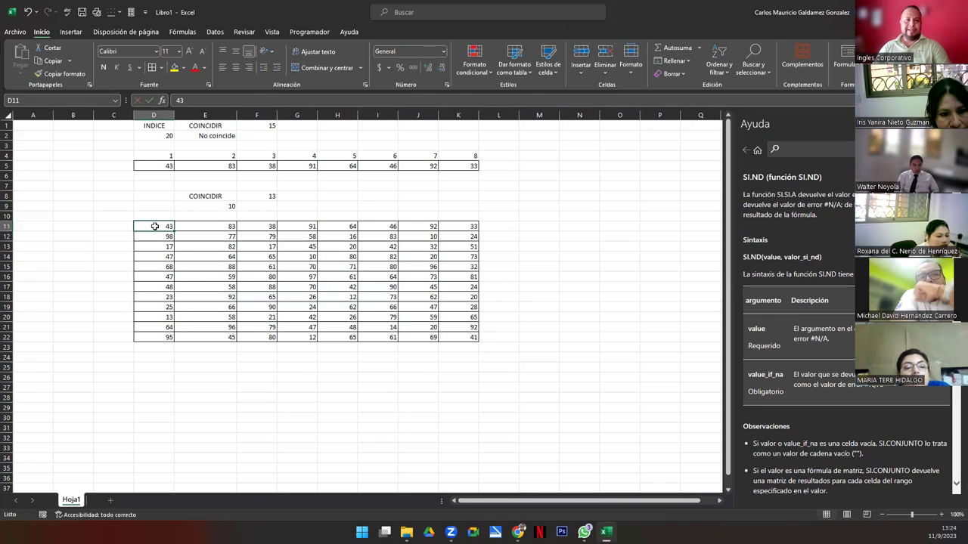
drag(154, 226, 154, 337)
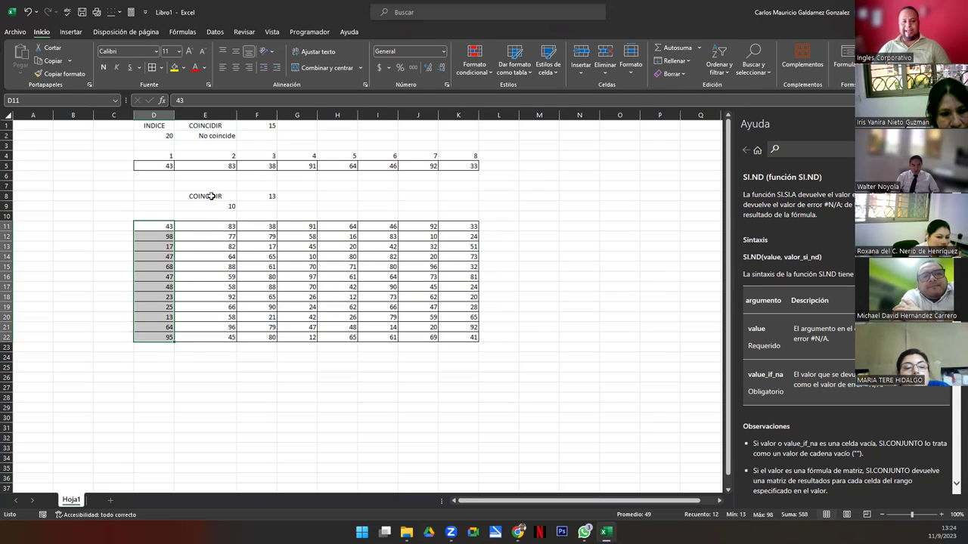
drag(136, 226, 469, 339)
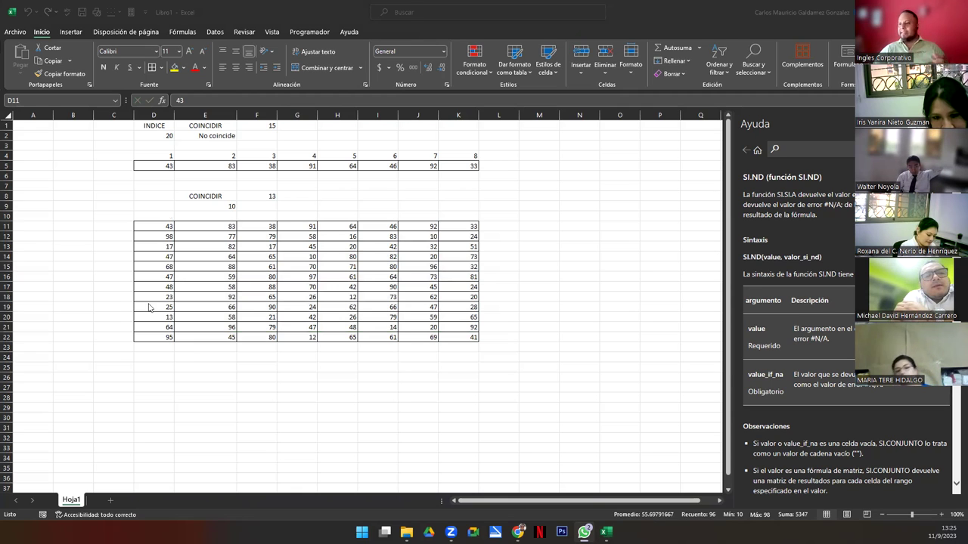
Switch to the Genially presentation and review the COINCIDIR argument slides up to the demonstration slide.
key(alt+Tab)
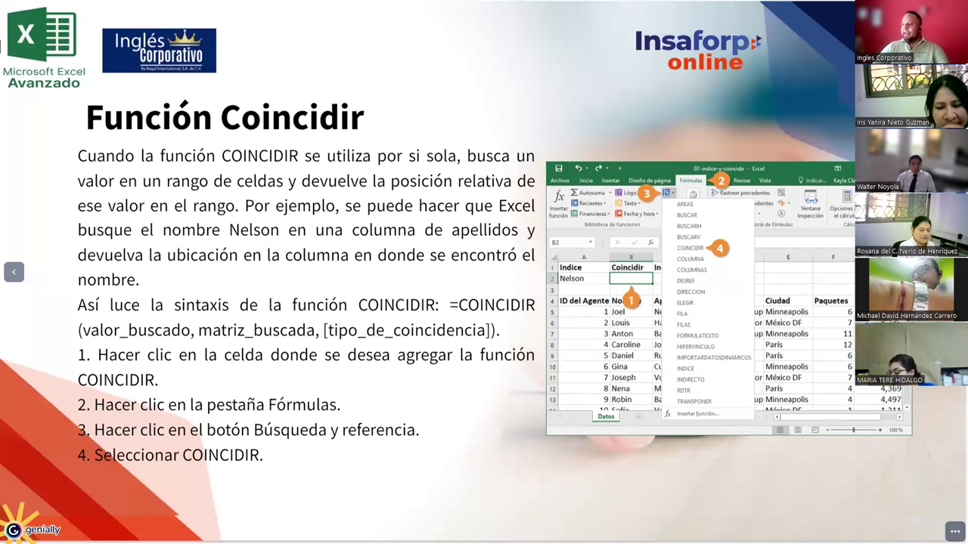
key(Right)
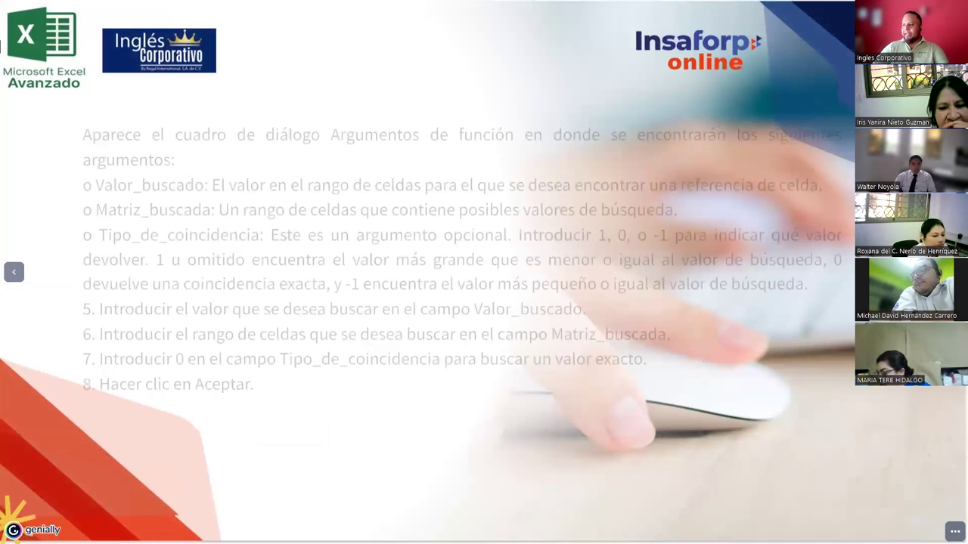
key(Right)
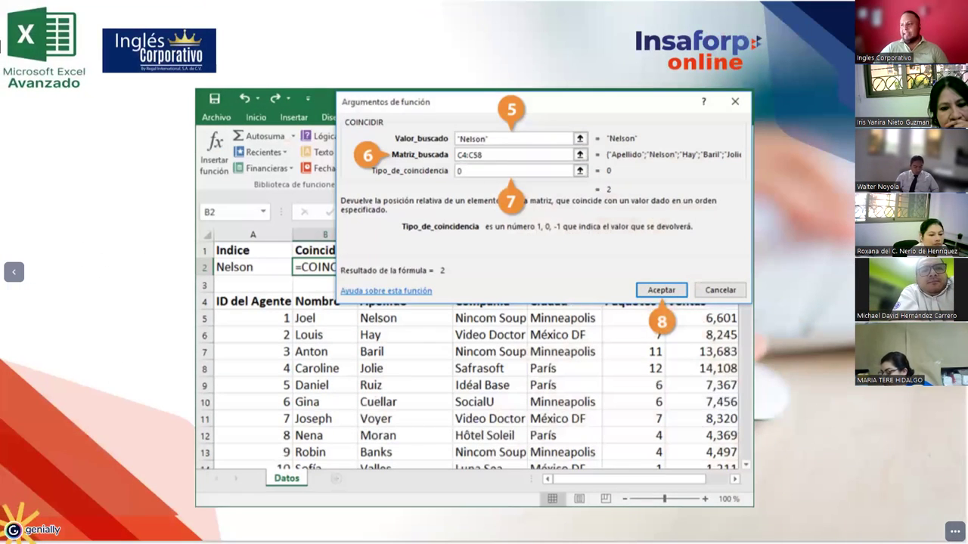
key(Right)
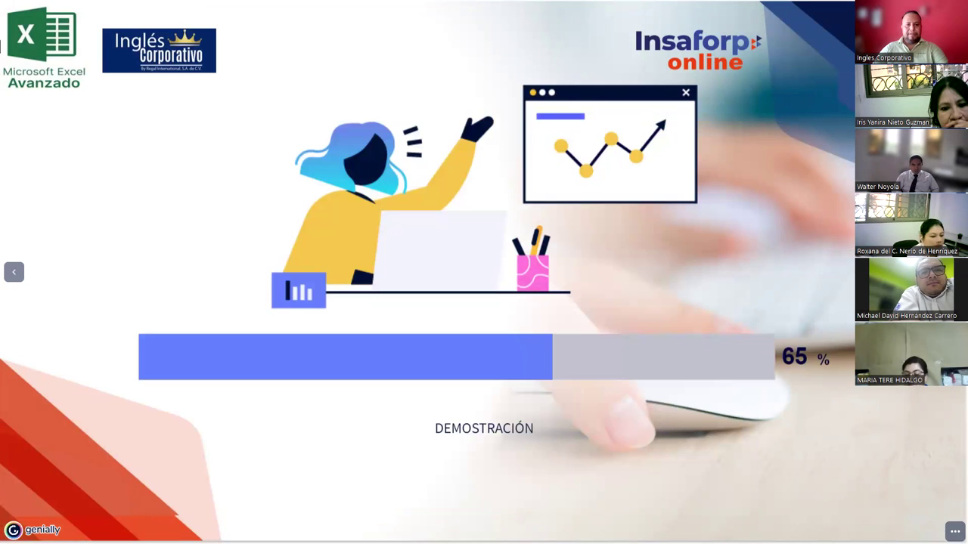
Switch to File Explorer and locate the Ejer03_Participante workbook in the Ejercicios folder.
key(alt+Tab)
click(539, 236)
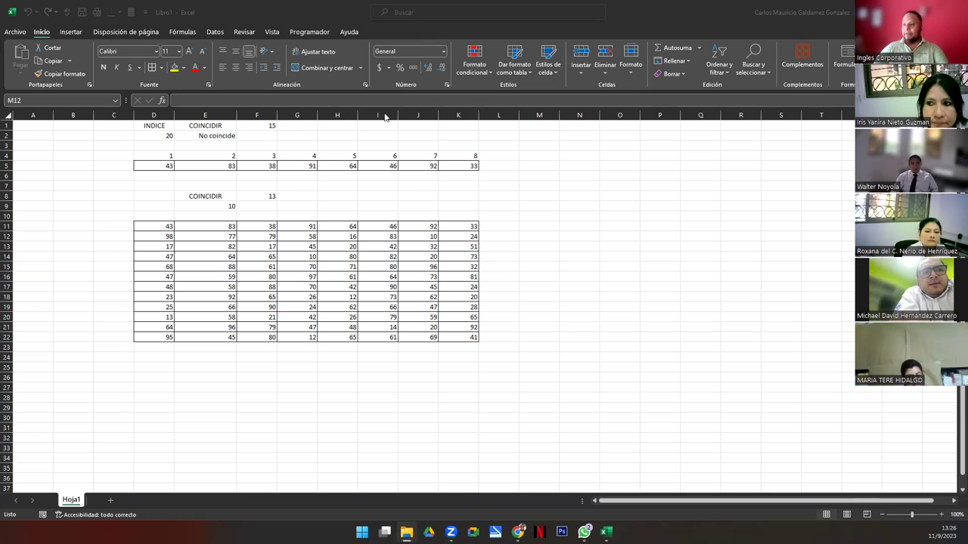
key(alt+Tab)
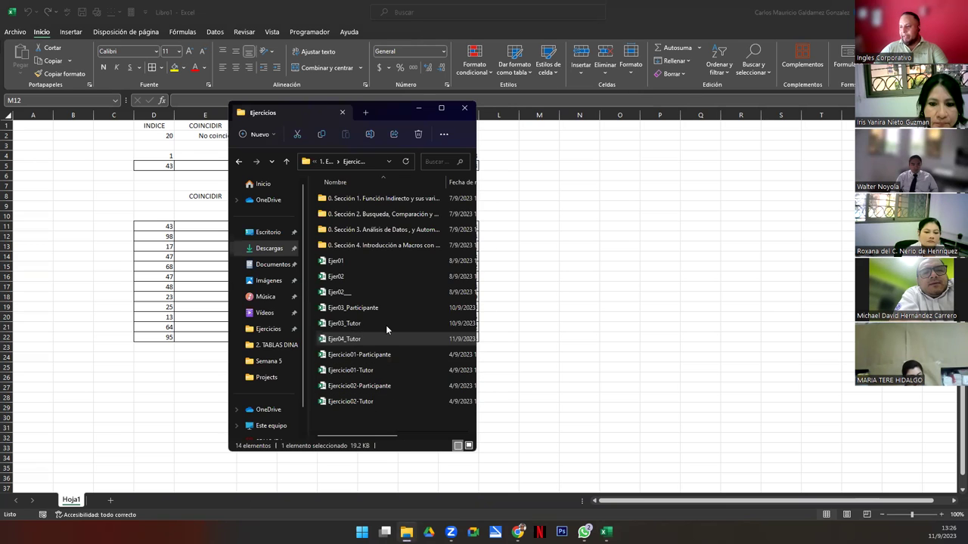
click(355, 308)
double_click(355, 308)
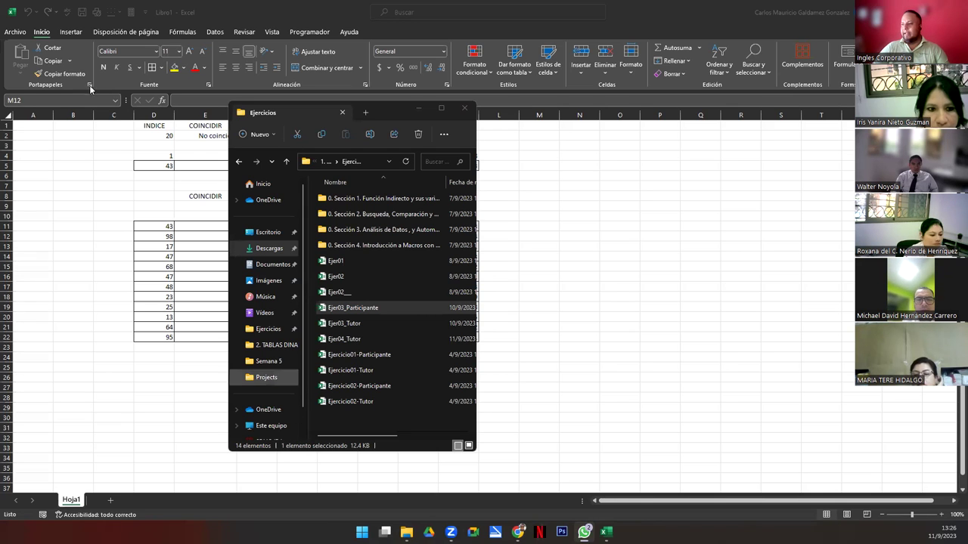
click(416, 108)
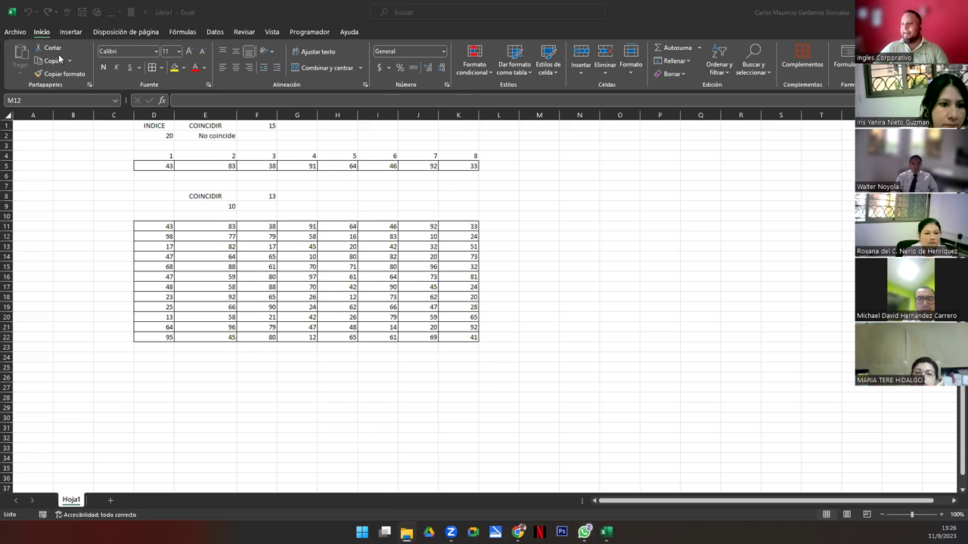
Open the recent workbook Ejer03_Tutor in Excel and look over its FUNCION COINCIDIR exercise.
click(9, 34)
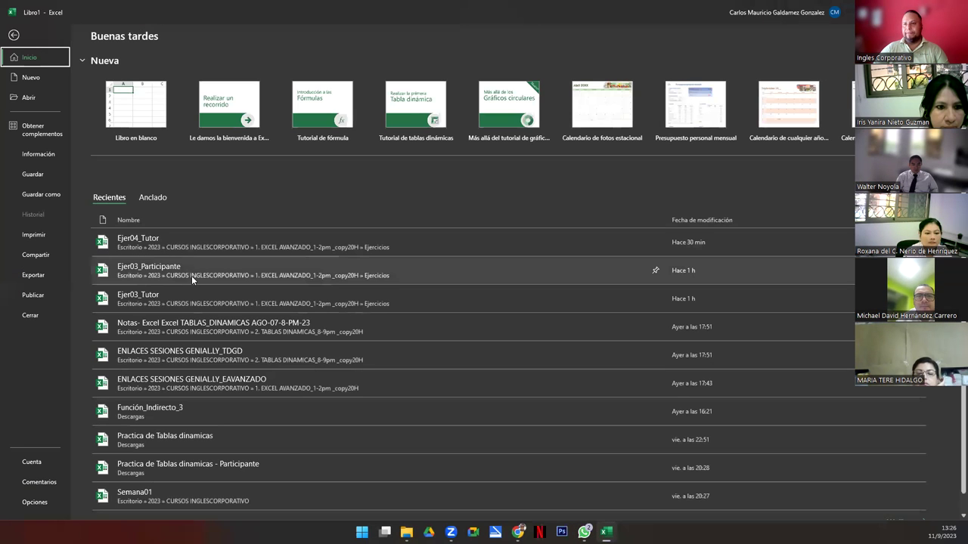
click(157, 302)
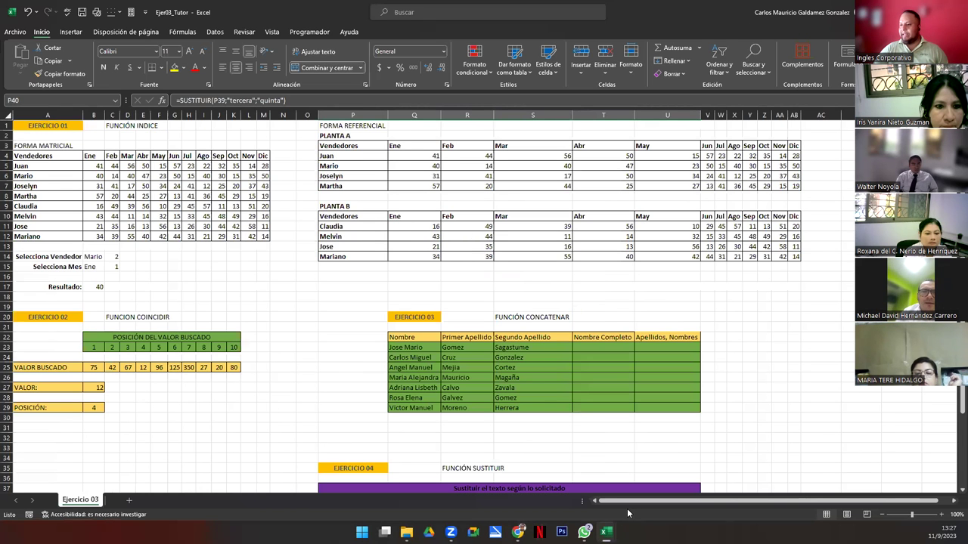
click(222, 294)
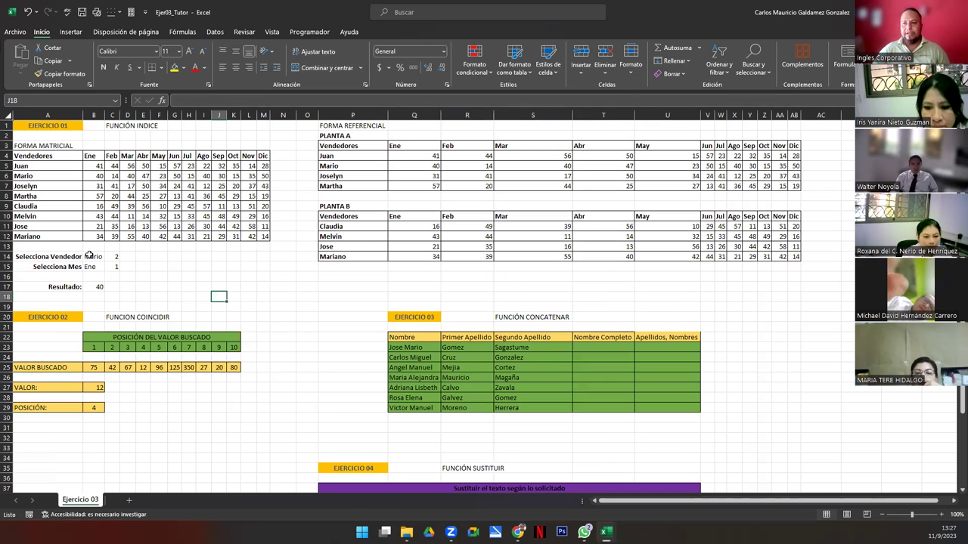
scroll(121, 297, up, 4)
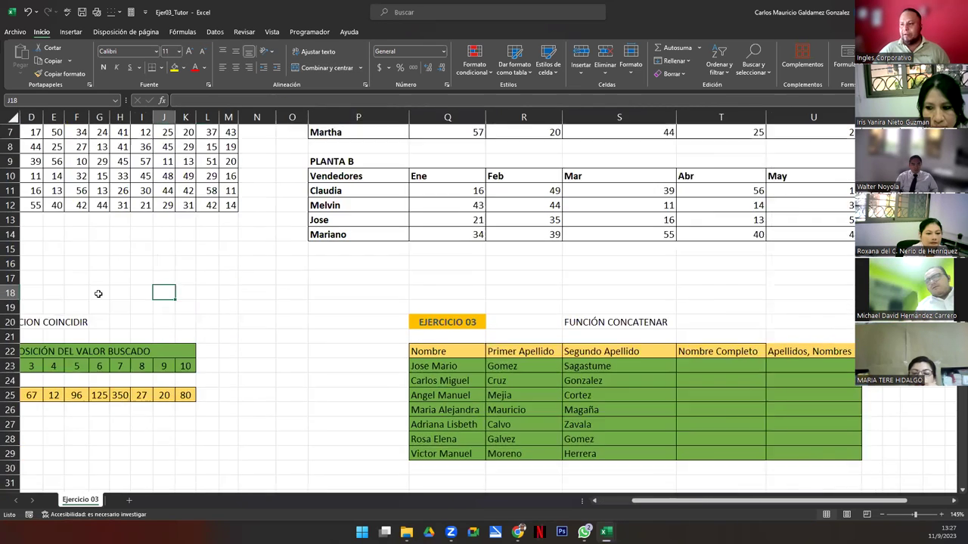
click(609, 501)
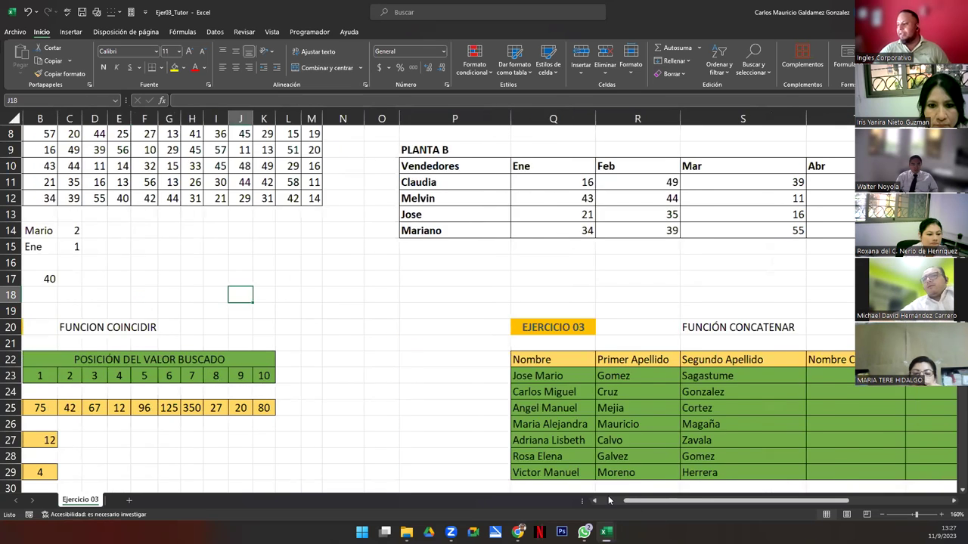
Look over the Ejercicio 01 and Ejercicio 02 sections, ending at the FORMA MATRICIAL table.
scroll(83, 297, up, 3)
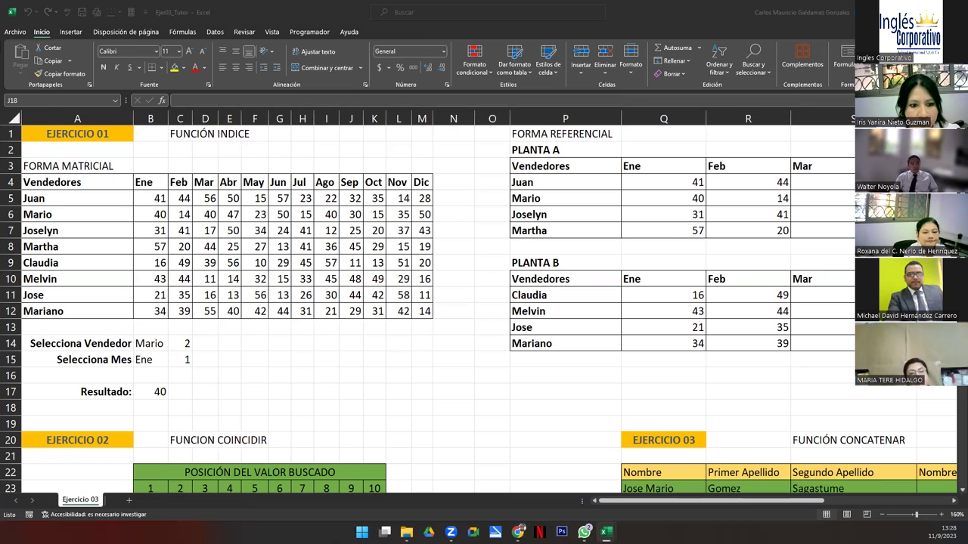
scroll(344, 308, down, 5)
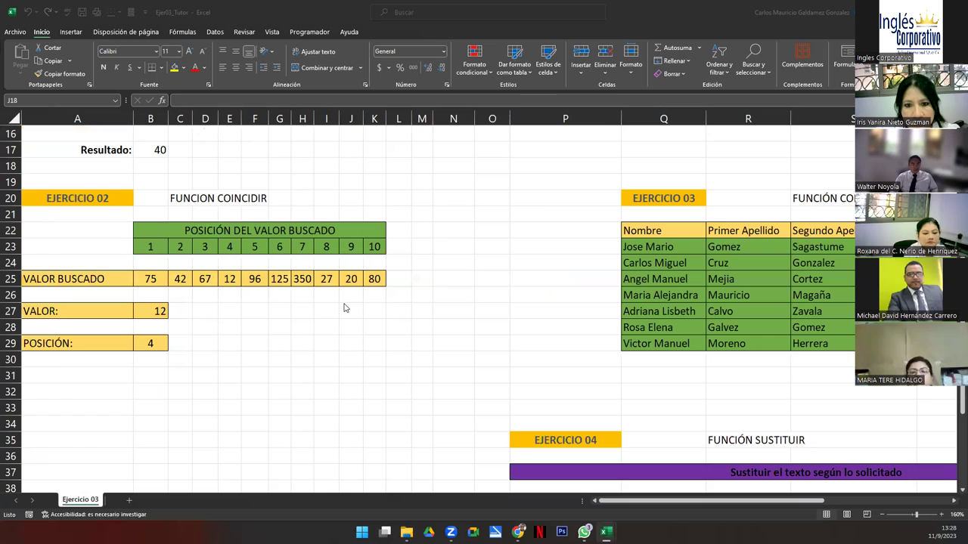
scroll(340, 302, up, 5)
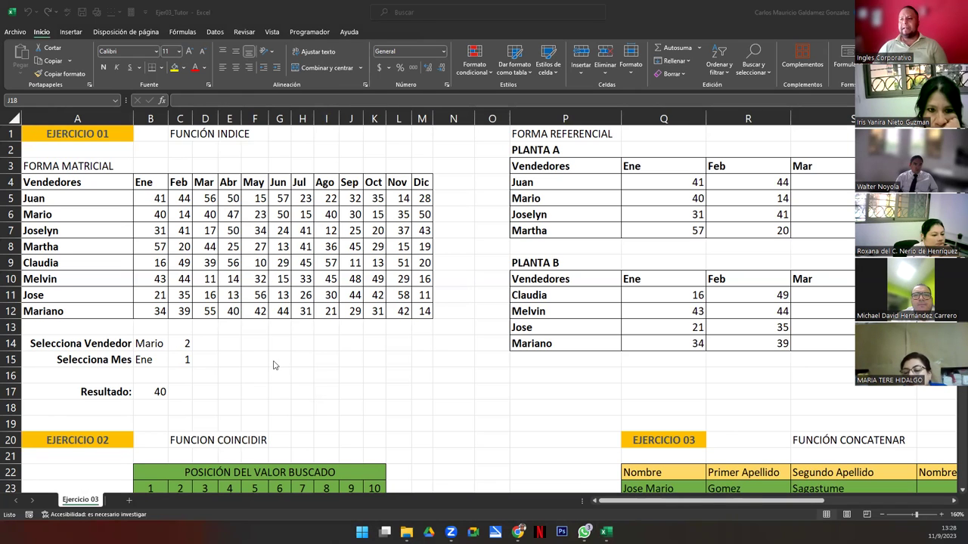
click(55, 167)
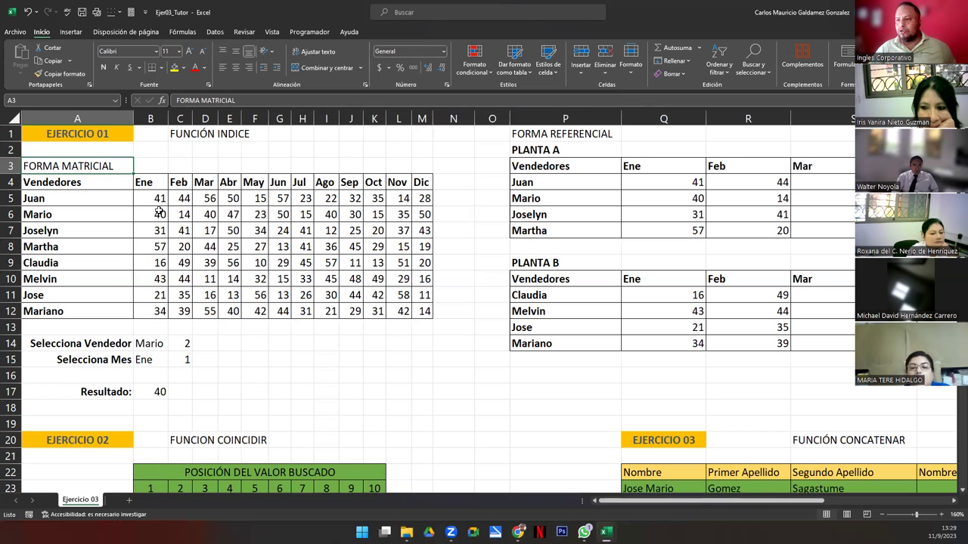
Check the extent of the sales matrix B5:M12, counting its month headers in B4:M4 and its seller rows in B5:B12.
drag(153, 199, 419, 320)
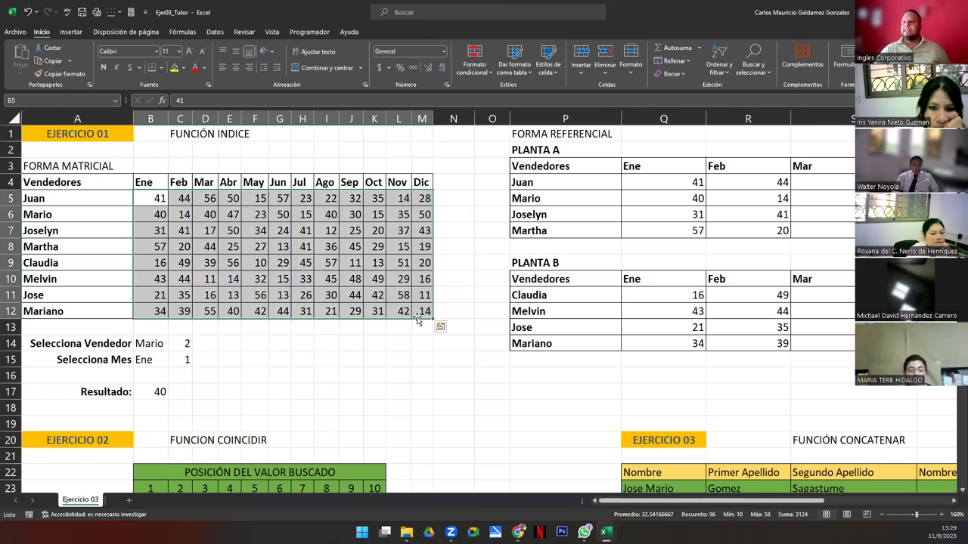
click(180, 280)
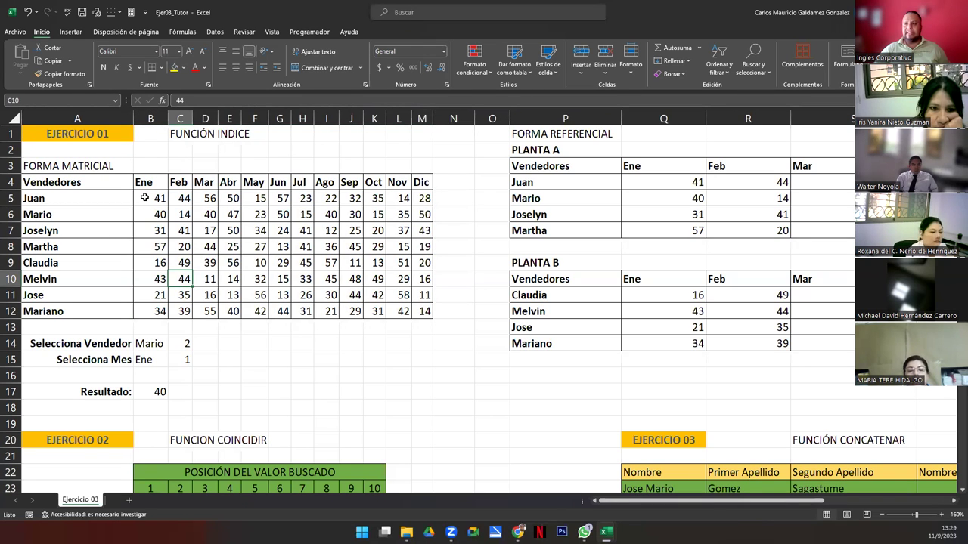
drag(145, 199, 425, 312)
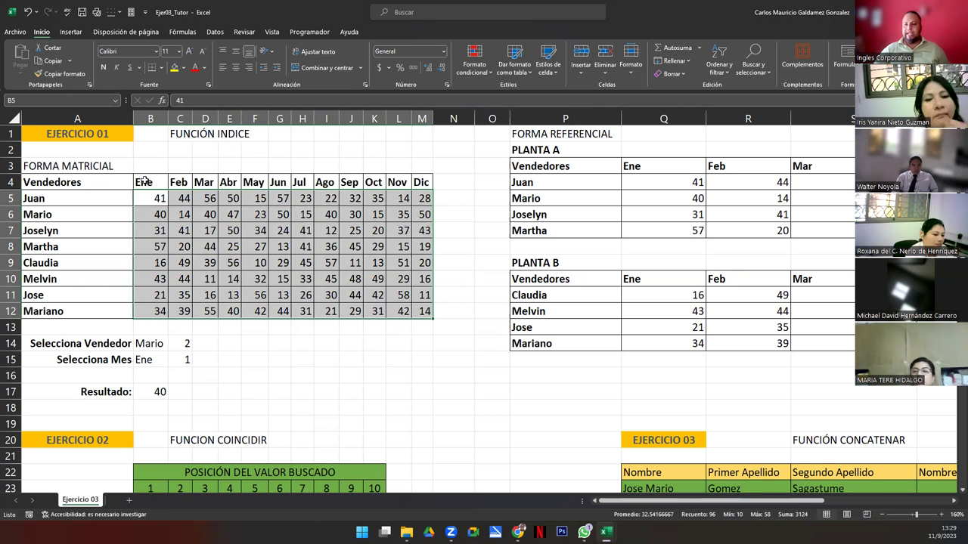
click(145, 182)
drag(143, 181, 421, 182)
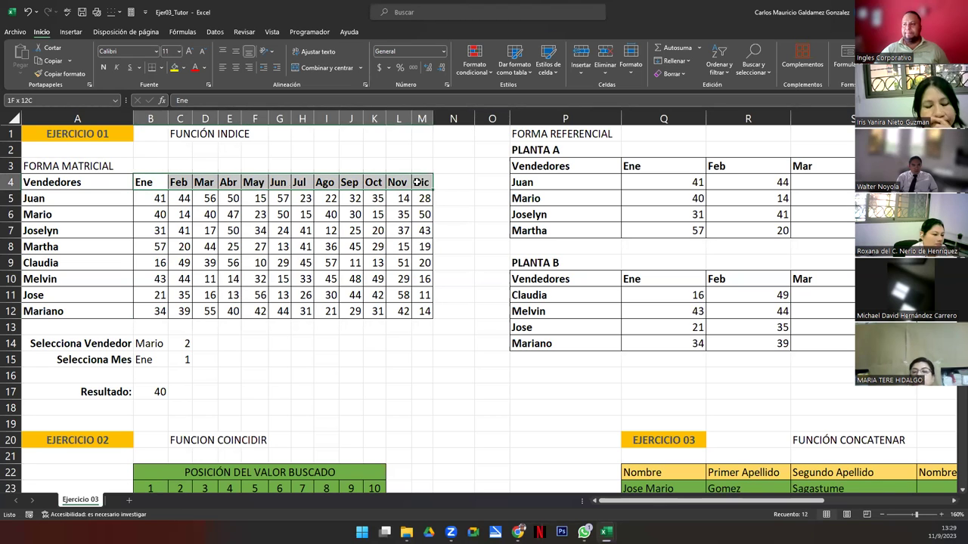
drag(164, 198, 159, 310)
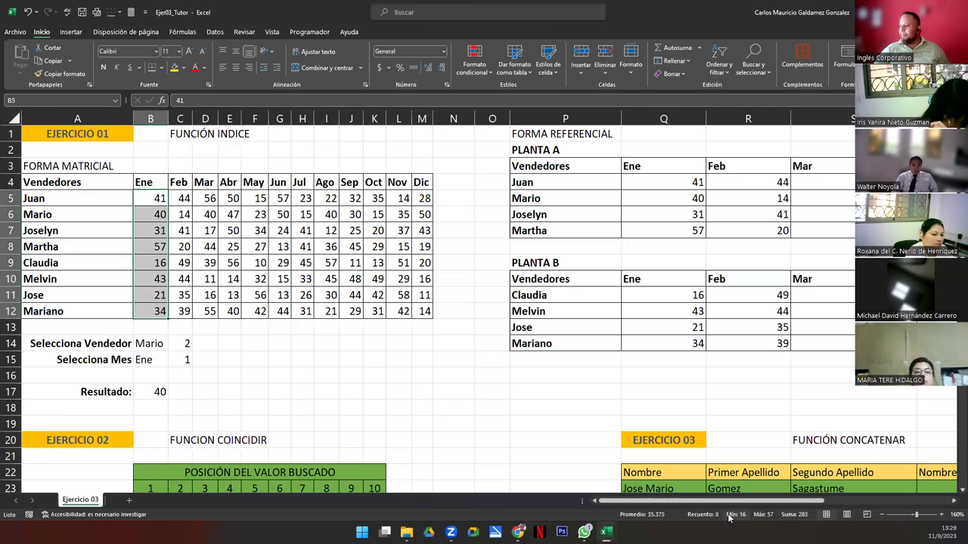
drag(158, 182, 423, 183)
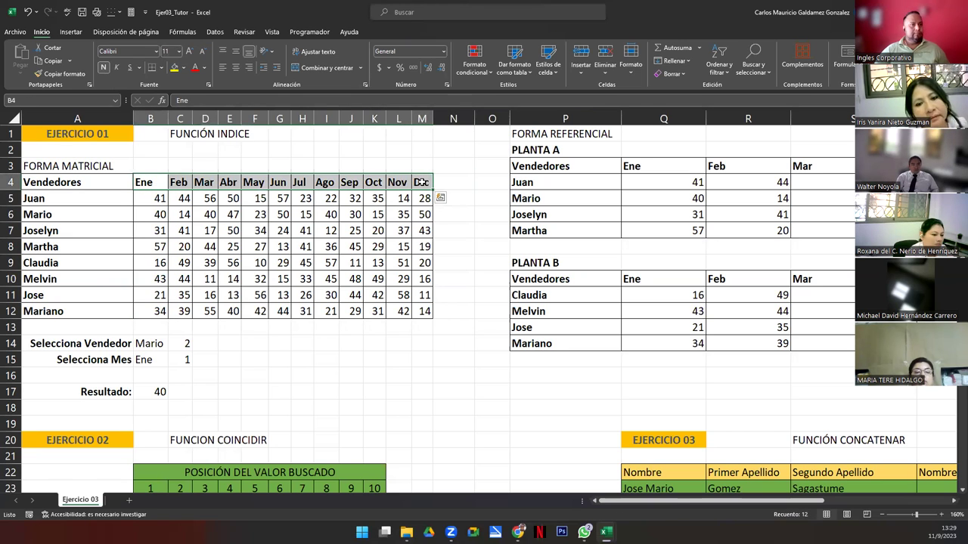
Note the matrix dimensions in H14 as 8f*12c.
click(302, 344)
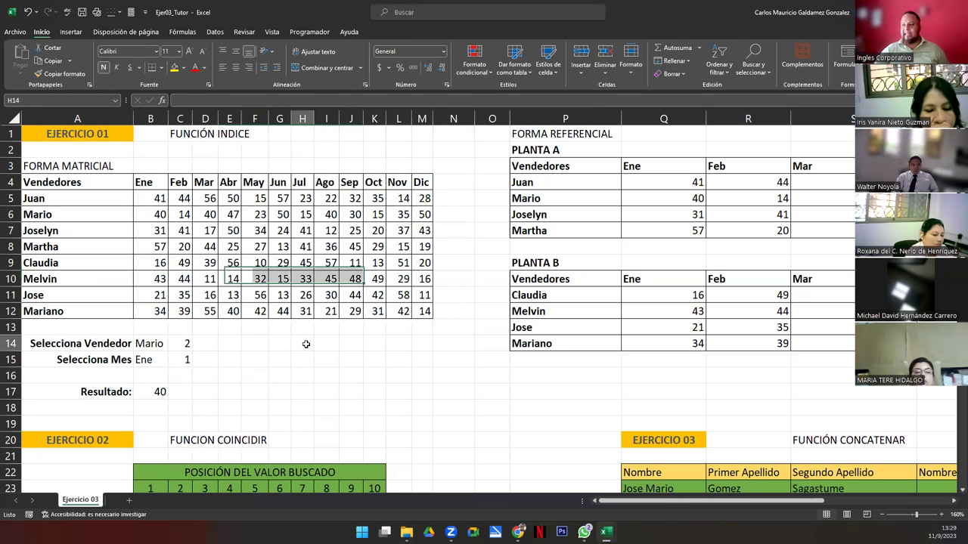
text(8f*12)
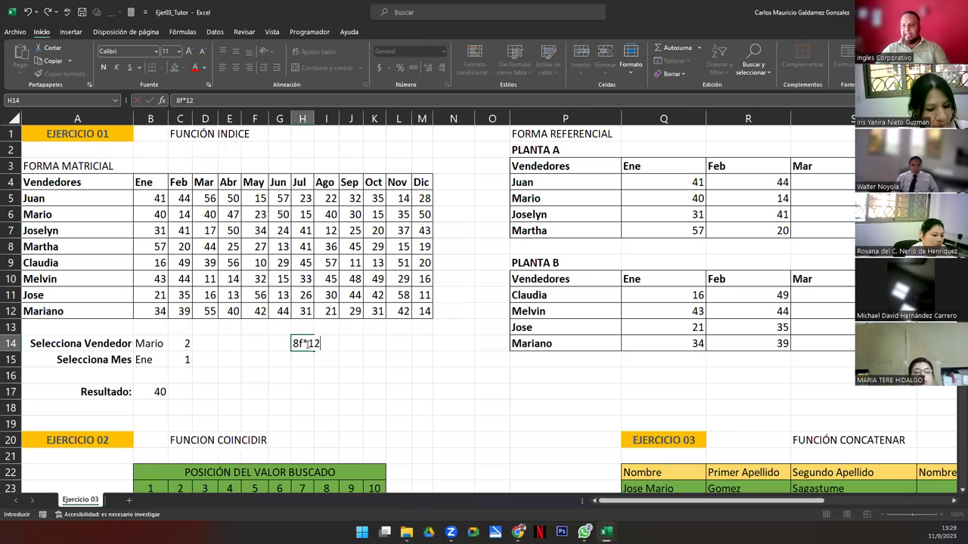
text(c)
key(Return)
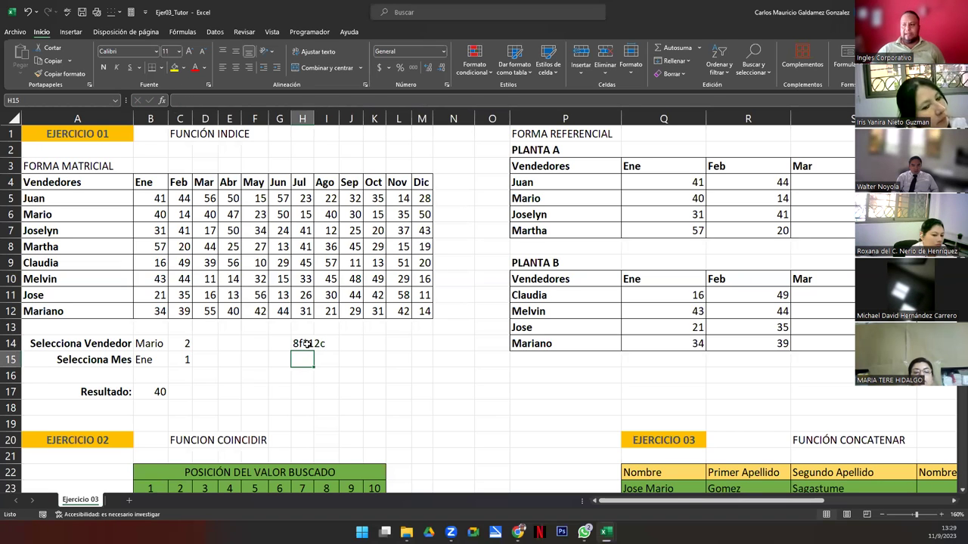
click(306, 344)
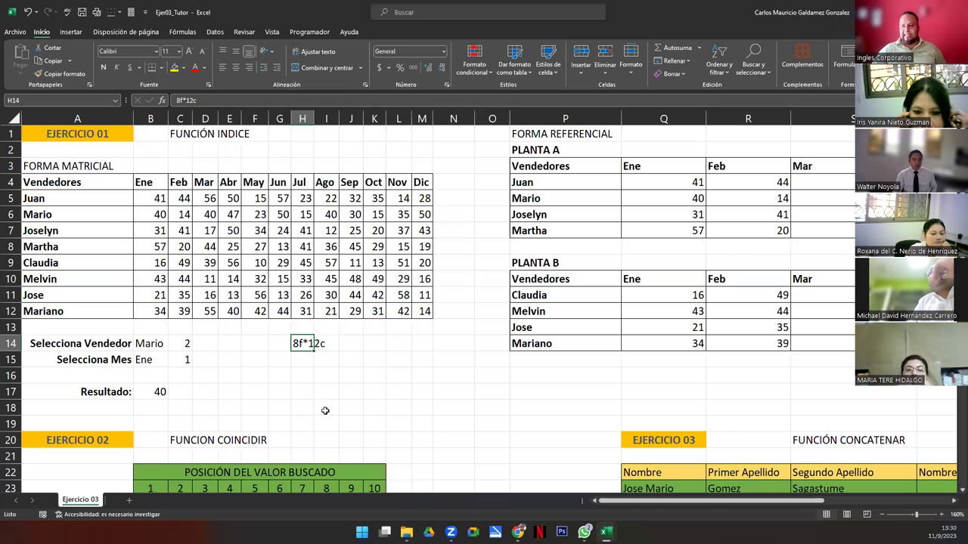
click(277, 373)
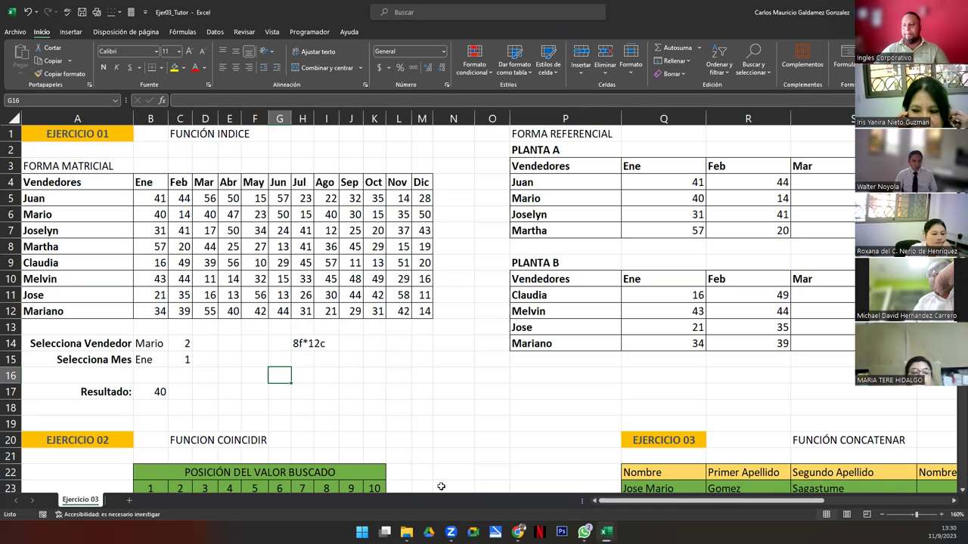
Add the label Resultado in F17 below the sales matrix.
drag(51, 198, 113, 310)
click(302, 374)
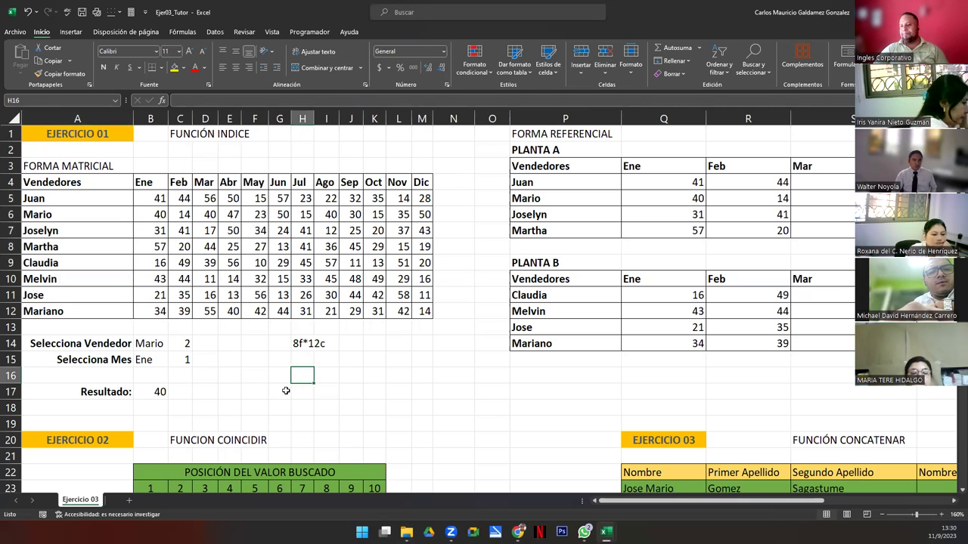
click(254, 393)
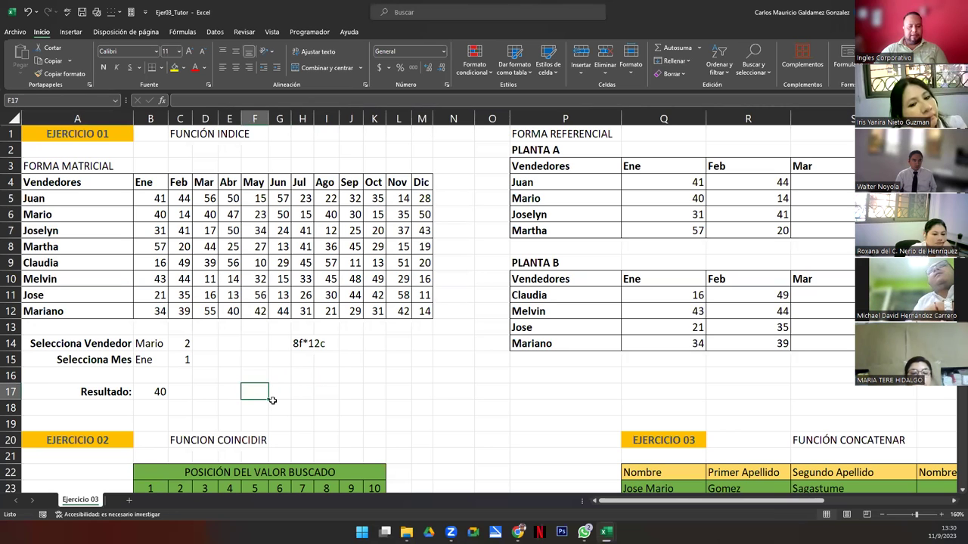
text(Resultado)
key(Tab)
key(Tab)
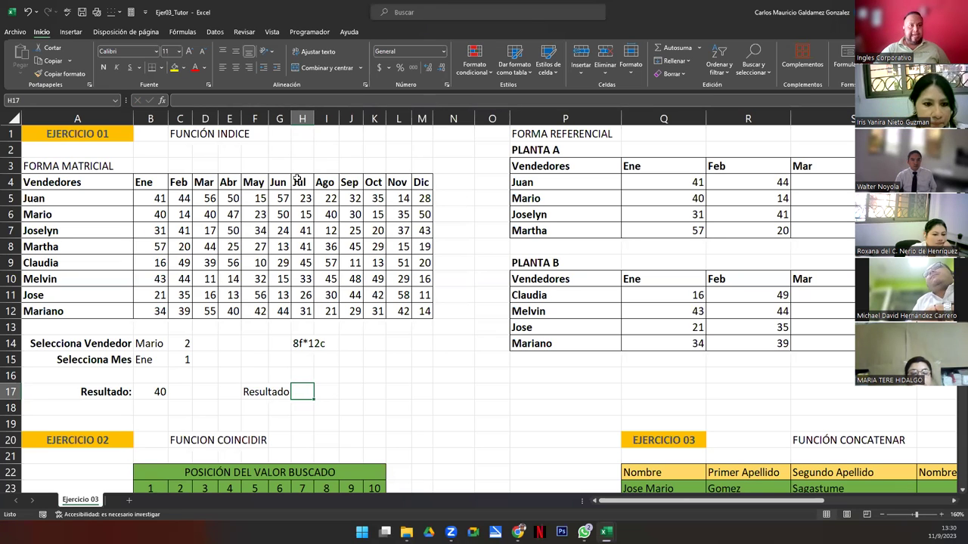
Enter the position to look up, 6f*6c, in H16 above the result cell.
click(302, 376)
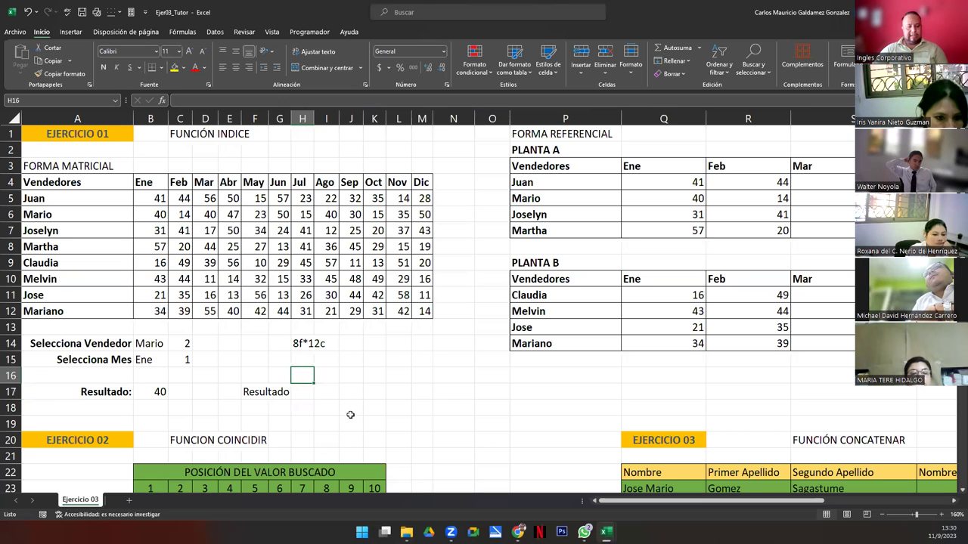
text(6)
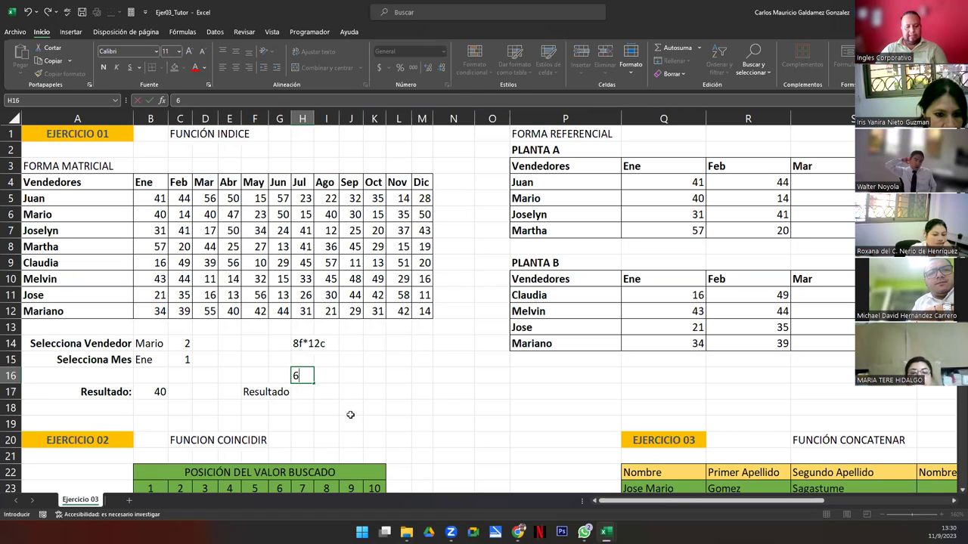
text(f*6c)
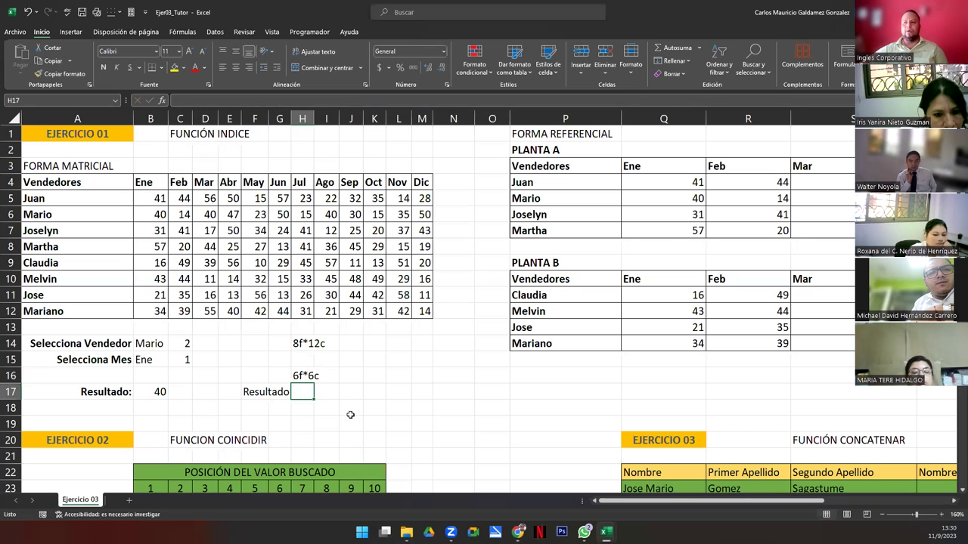
Enter =INDICE(B5:M12;6;6) in H17 and check it against the intersection of row 10 and column G.
text(=)
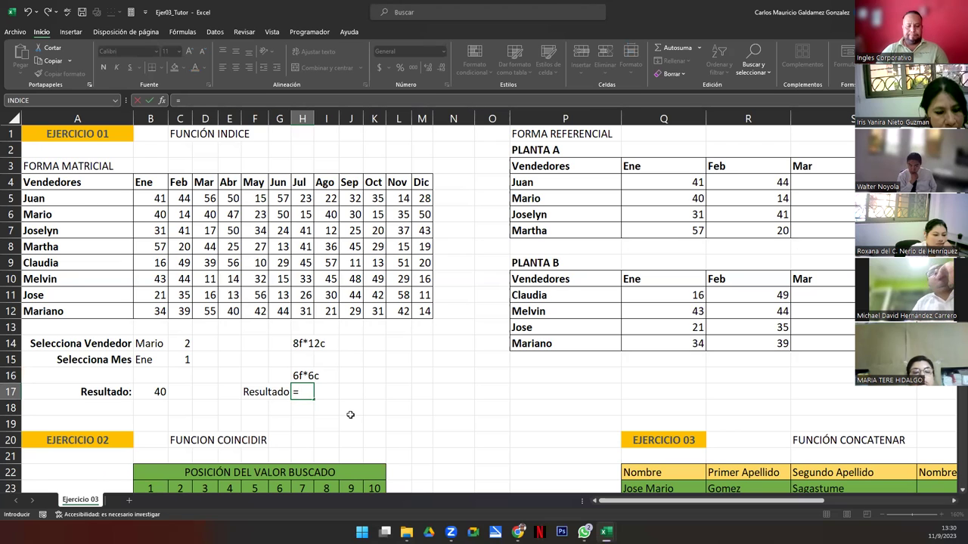
text(indice)
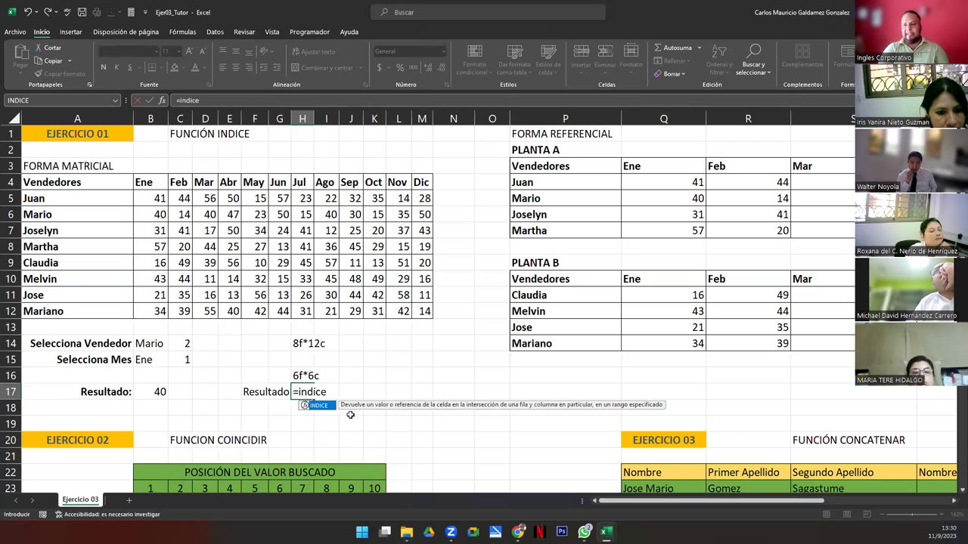
key(Tab)
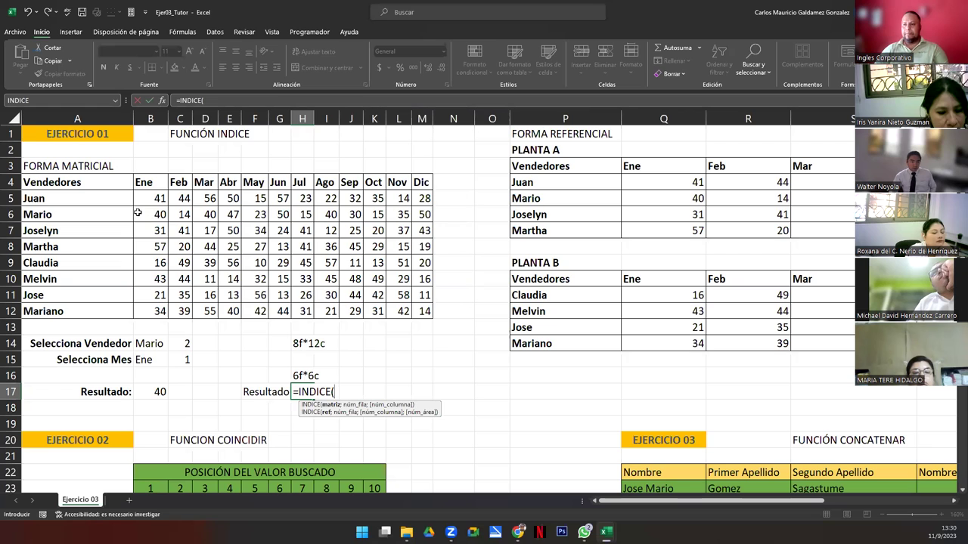
drag(144, 196, 422, 311)
text(;)
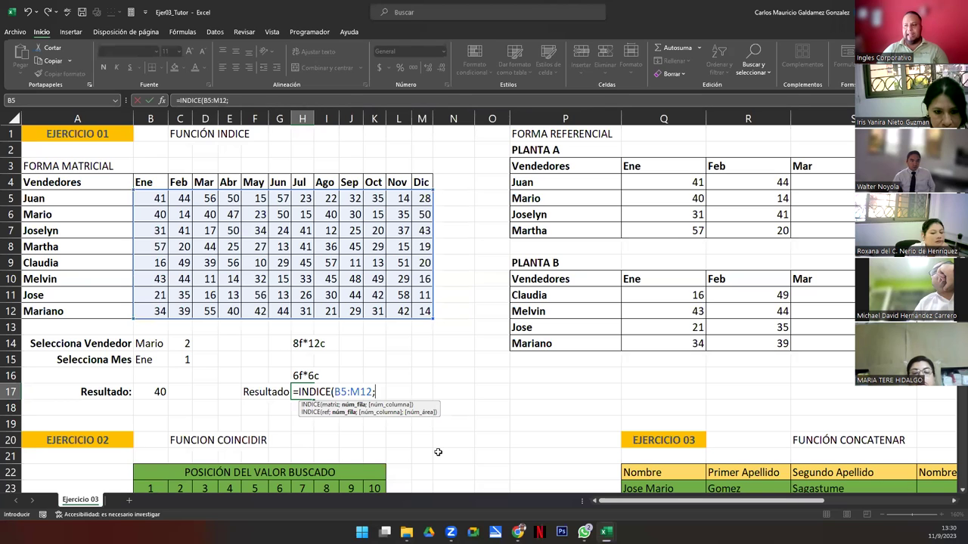
text(6;6)
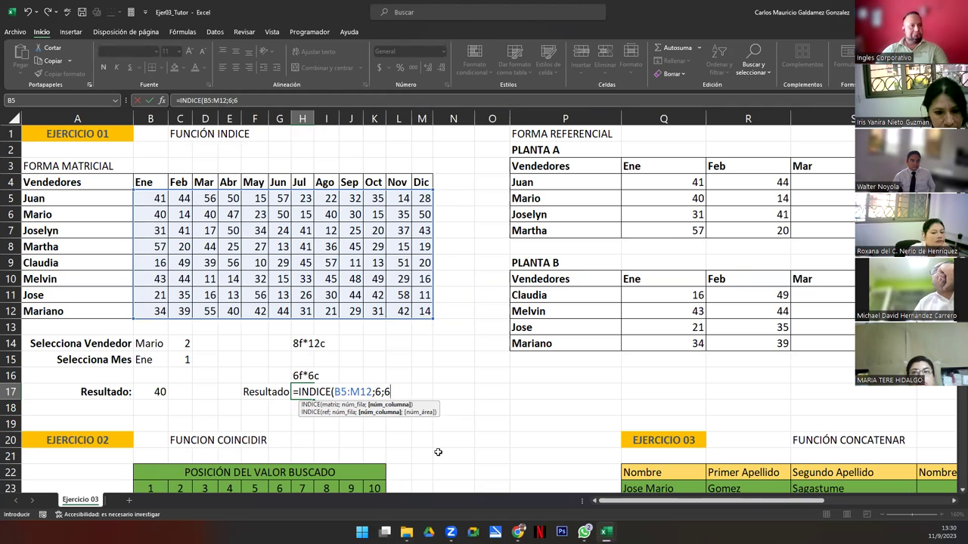
text())
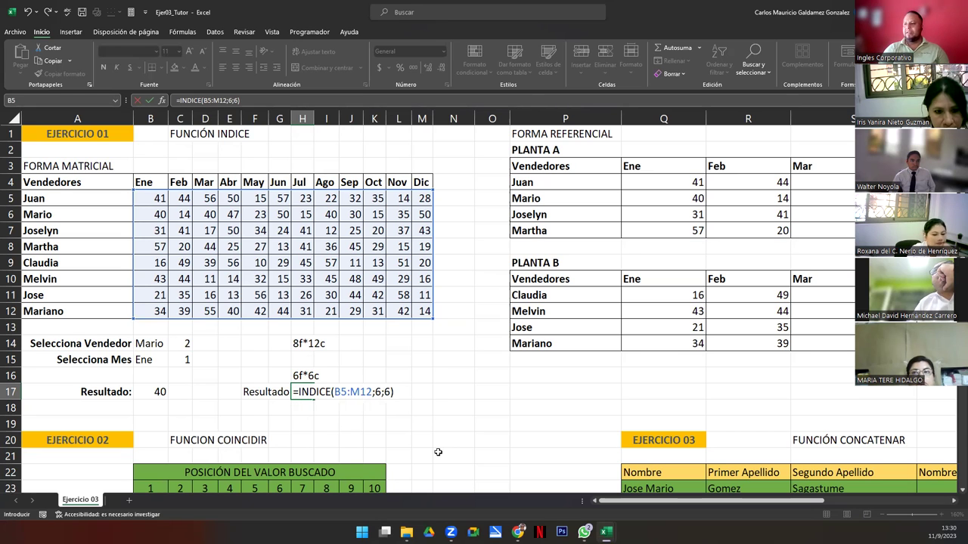
key(Return)
key(Up)
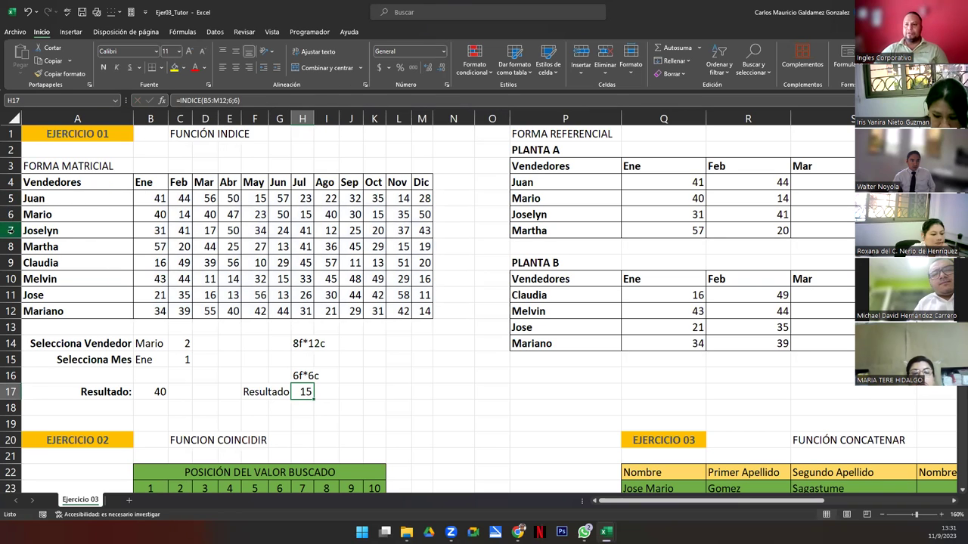
click(11, 279)
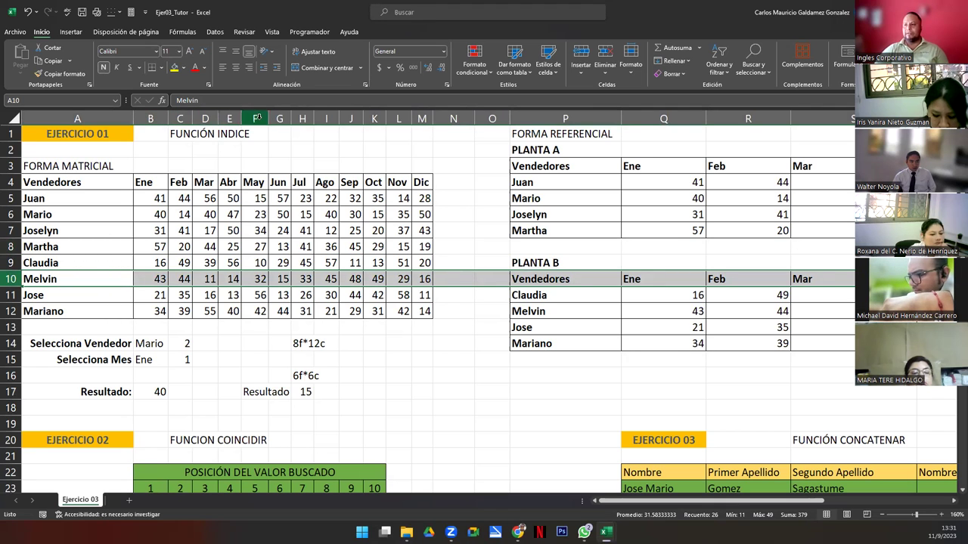
ctrl+click(279, 119)
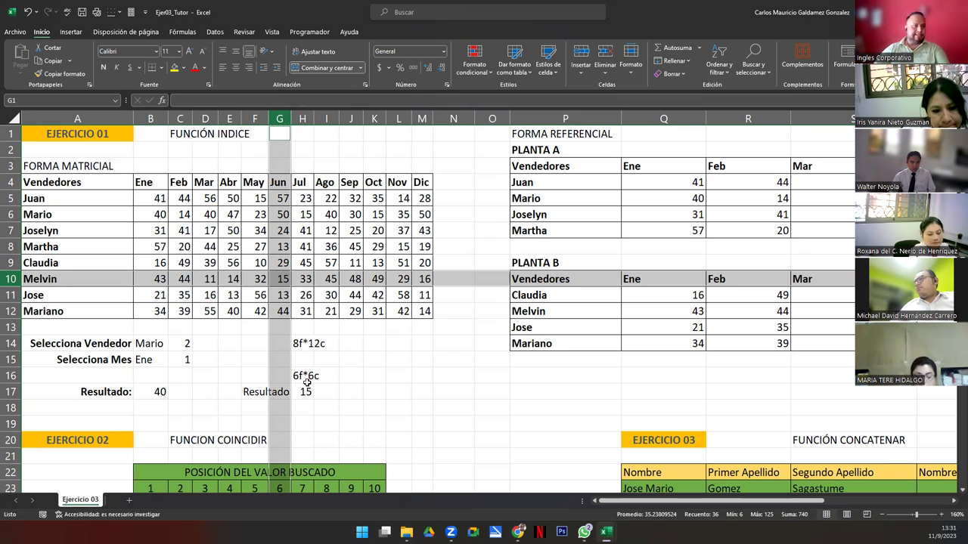
Enter a second position to look up, 8f*11c, in J16.
click(356, 375)
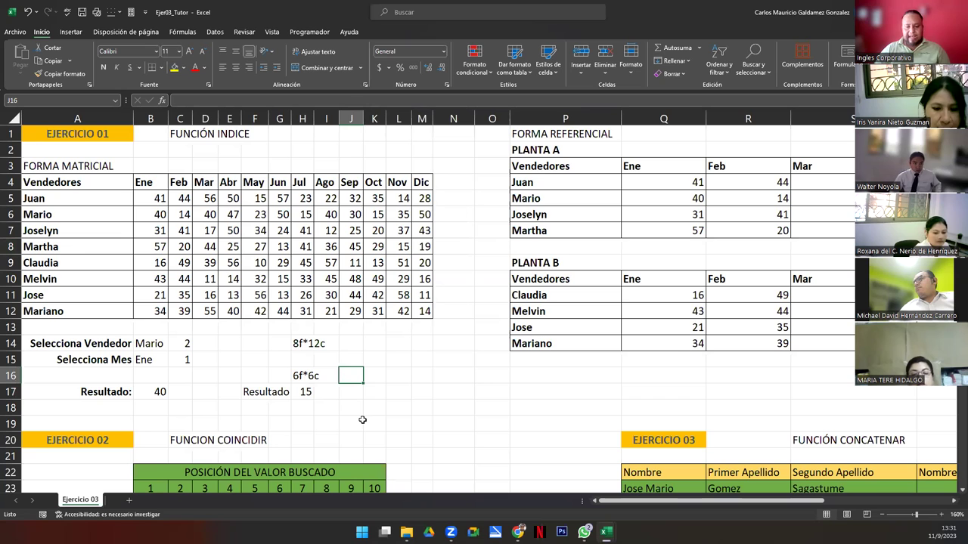
text(8)
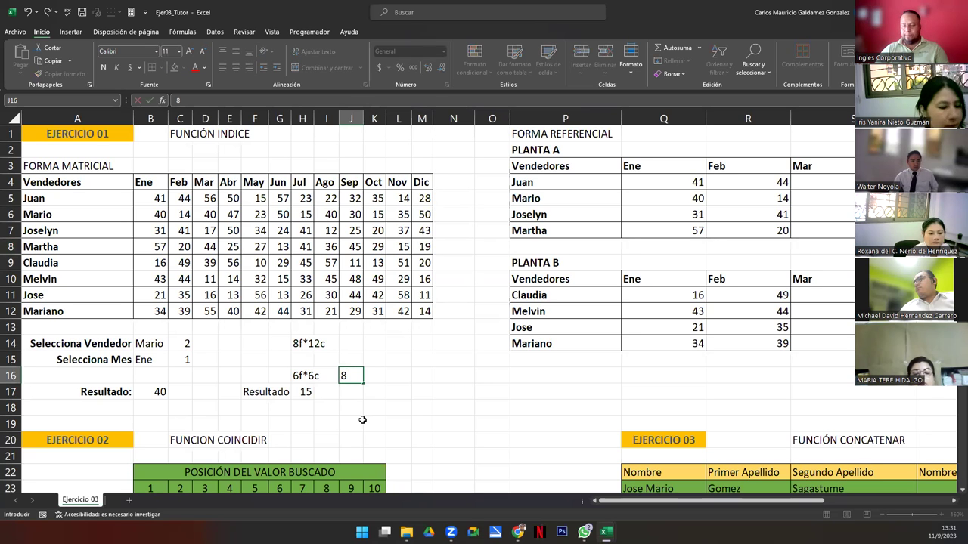
text(f)
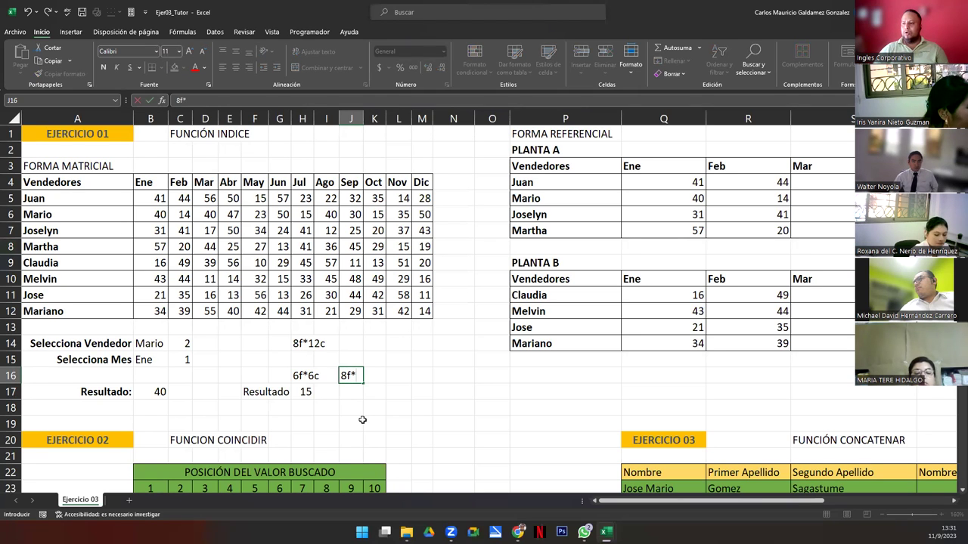
text(*11c)
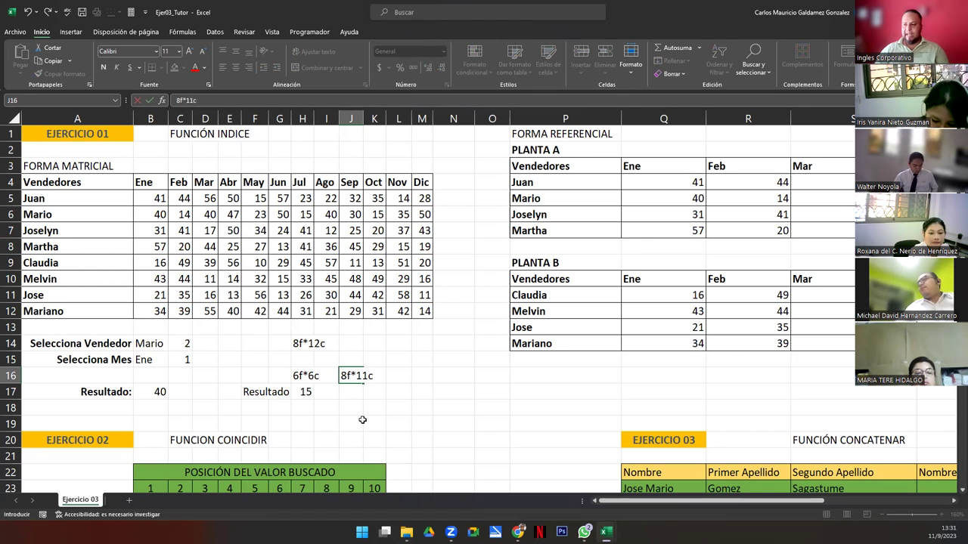
key(Return)
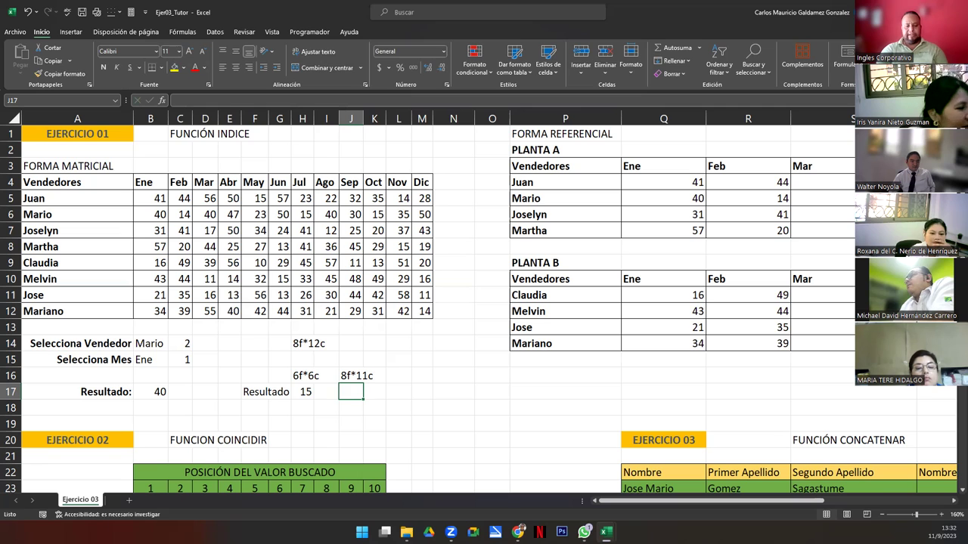
Enter =INDICE(B5:M12;8;11) in J17 and review both position lookups with their results.
text(=indic)
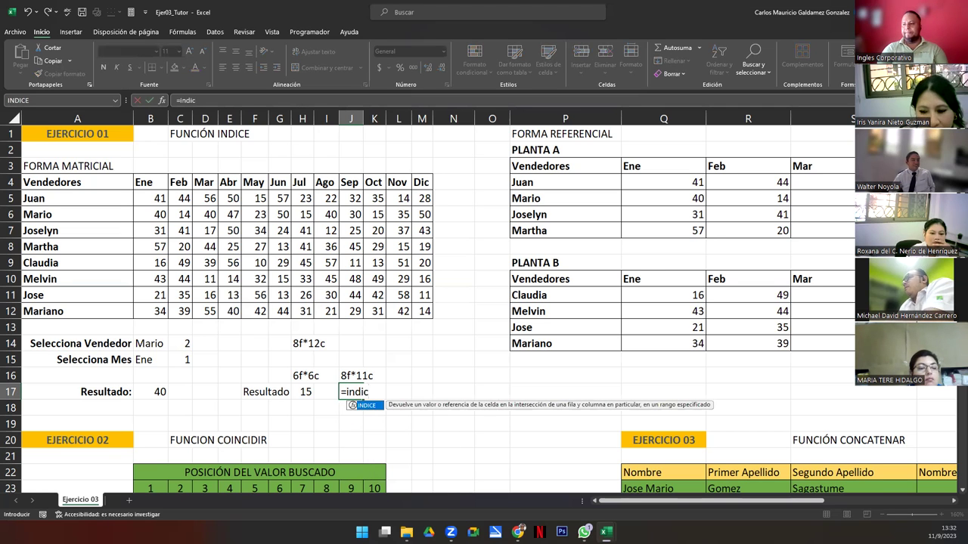
key(Tab)
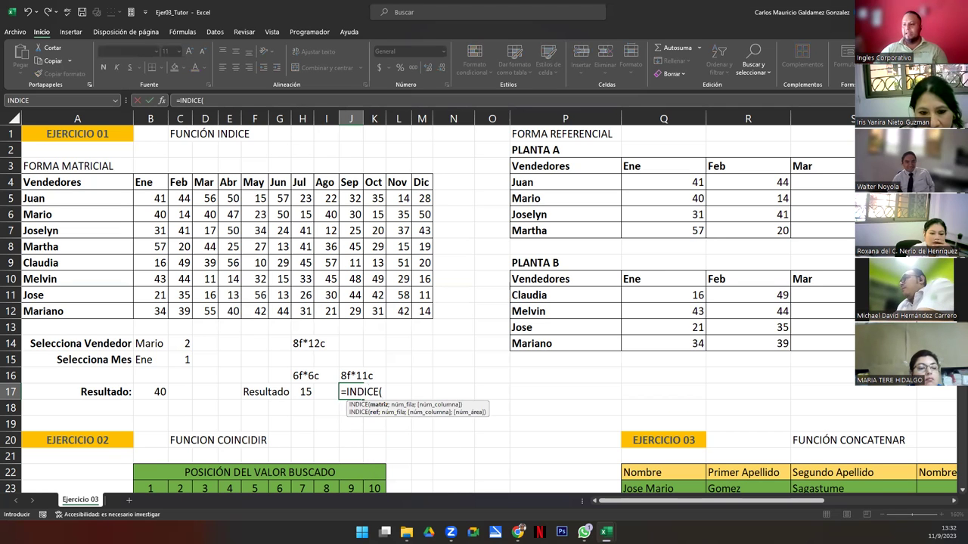
drag(140, 199, 419, 310)
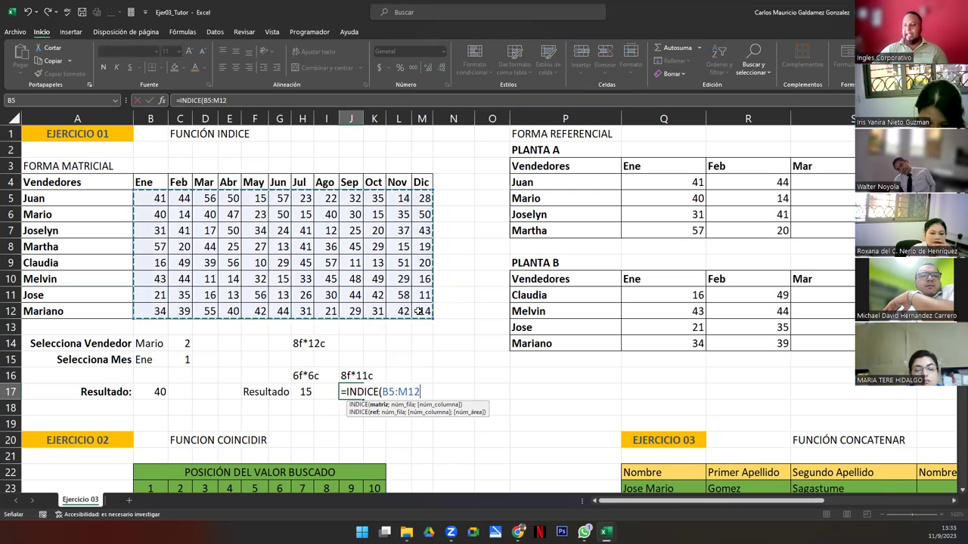
text(;8)
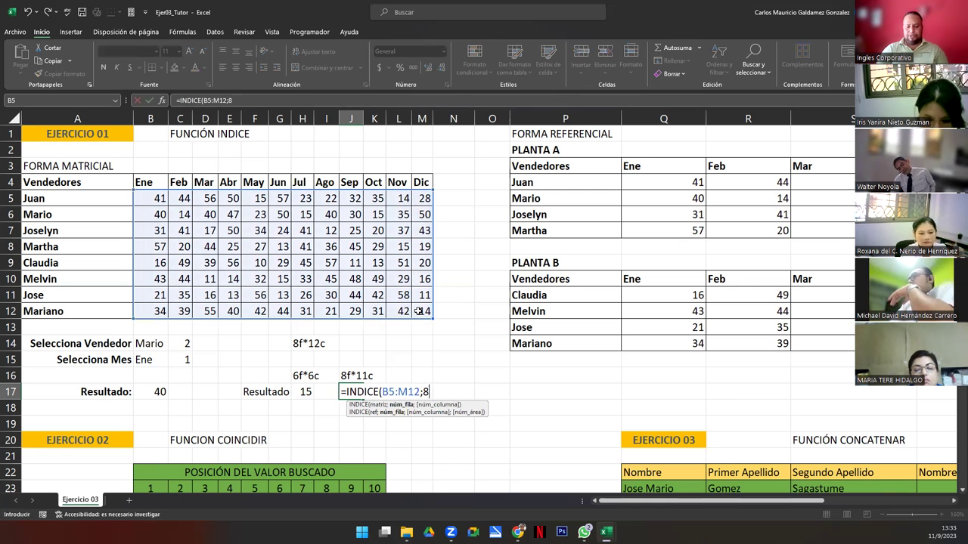
text(;11))
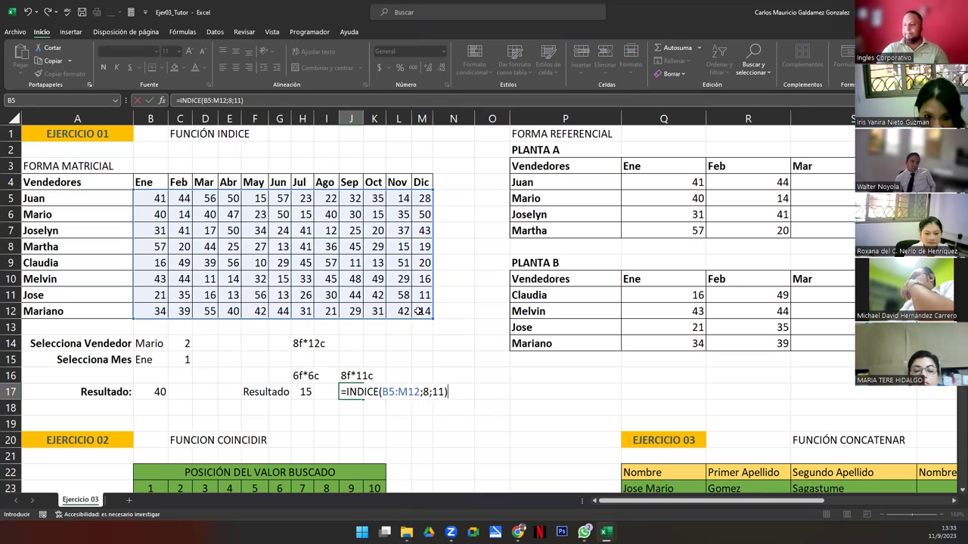
key(Return)
key(Up)
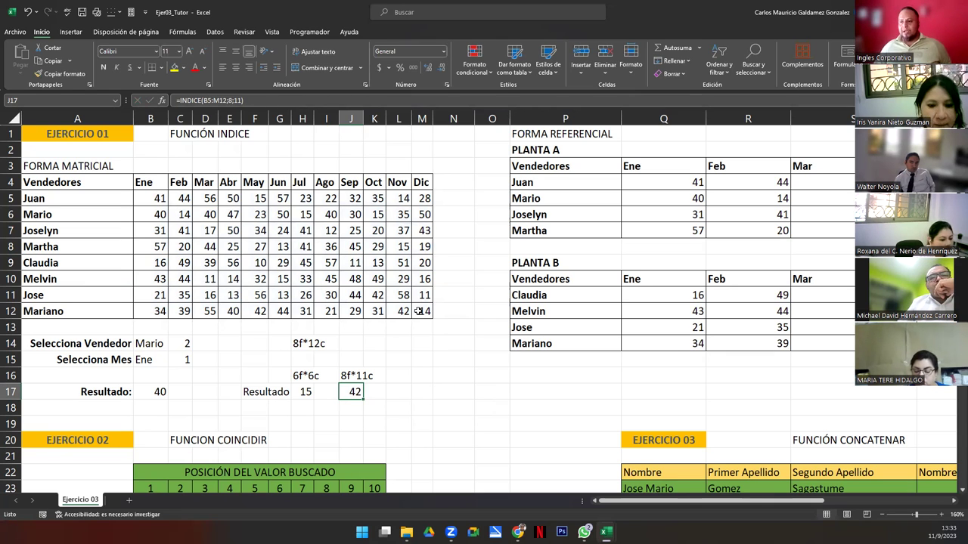
drag(254, 376, 378, 392)
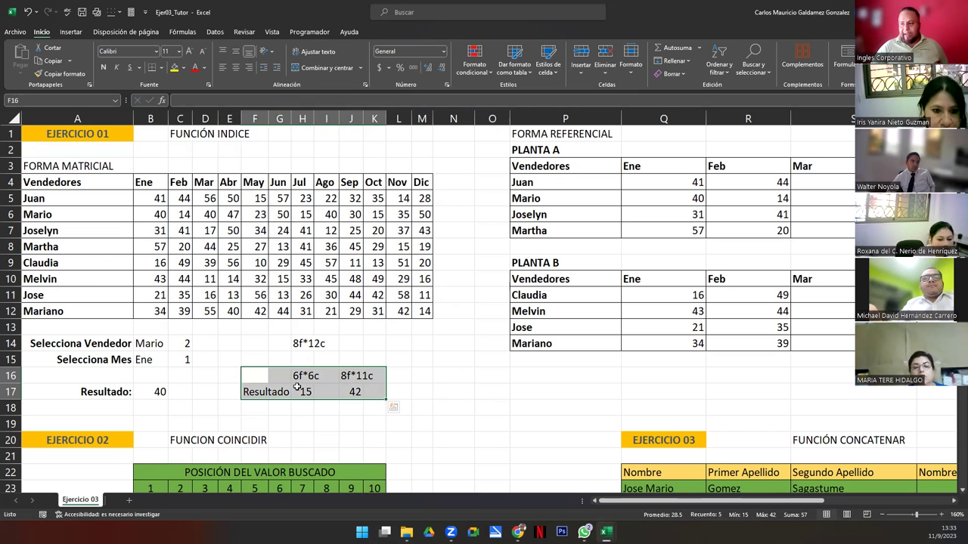
drag(303, 376, 374, 392)
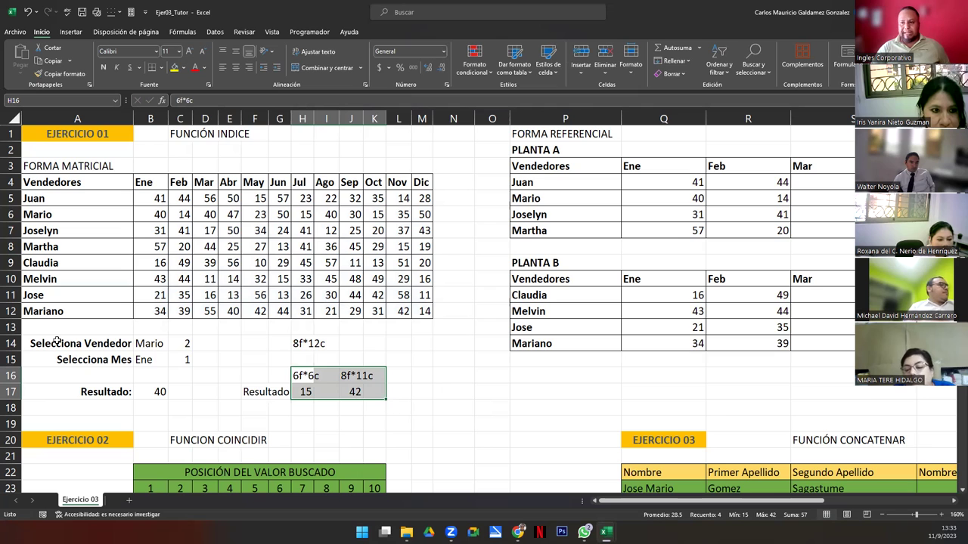
Clear the vendor and month entries in B14:B15 of the selection block.
drag(57, 343, 193, 394)
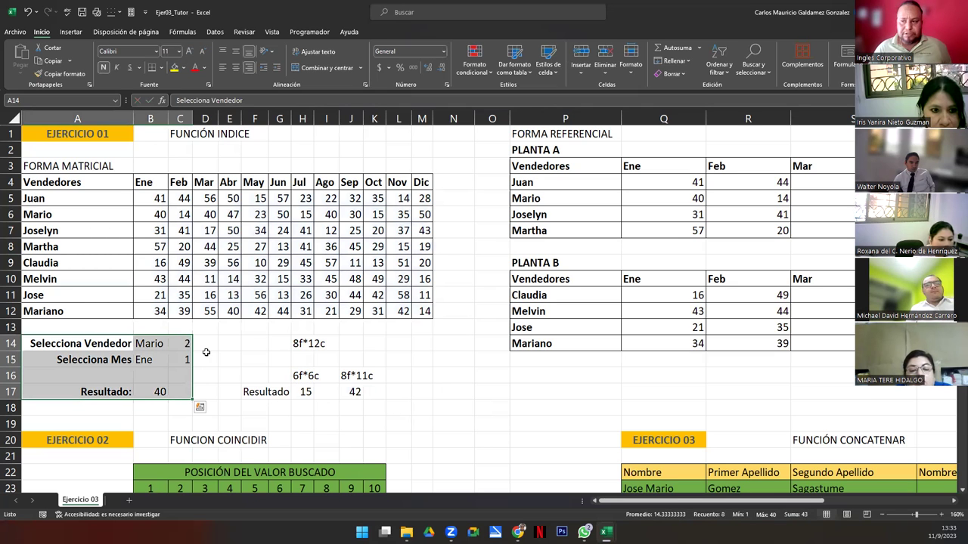
drag(182, 344, 182, 360)
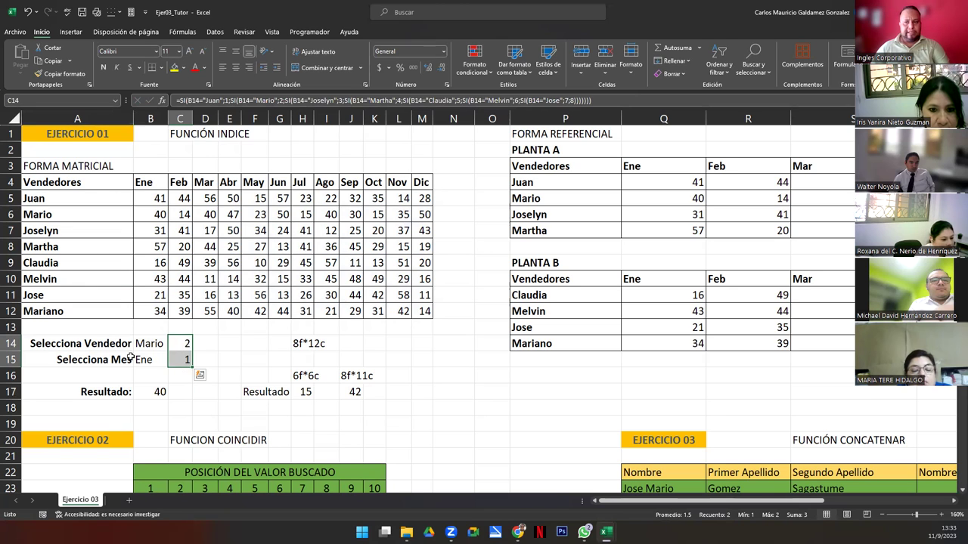
drag(147, 344, 145, 362)
key(Delete)
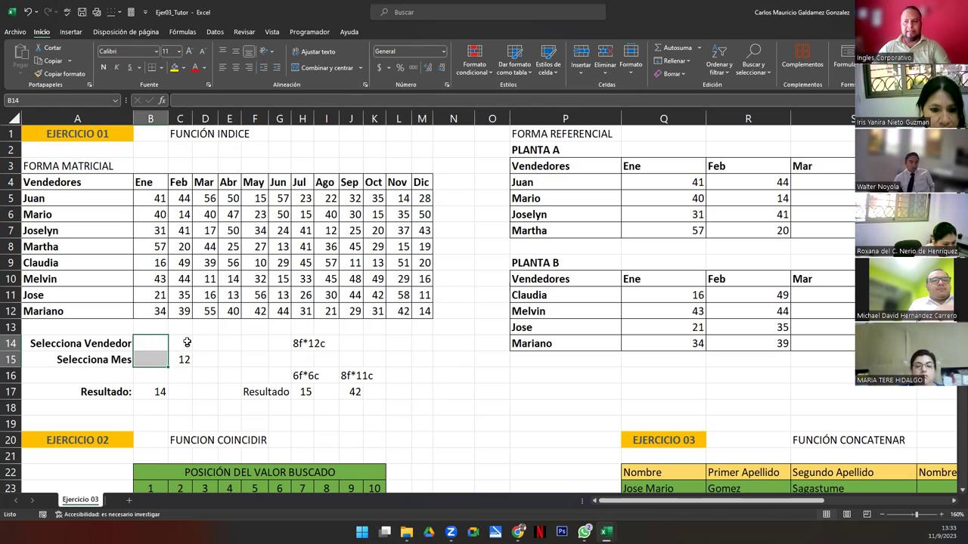
Examine the nested SI formulas in C14 and C15 that convert the chosen vendor and month into position numbers.
drag(189, 342, 185, 361)
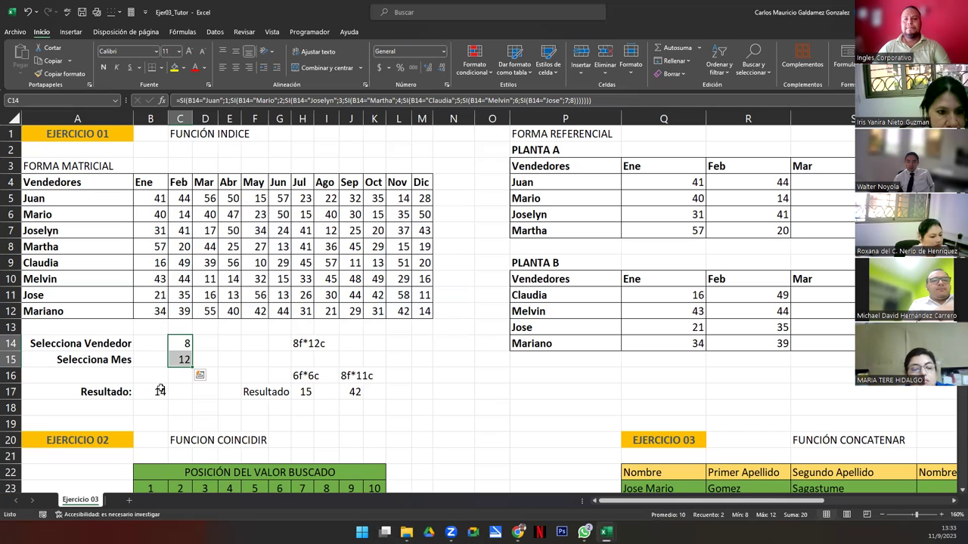
click(185, 345)
double_click(185, 345)
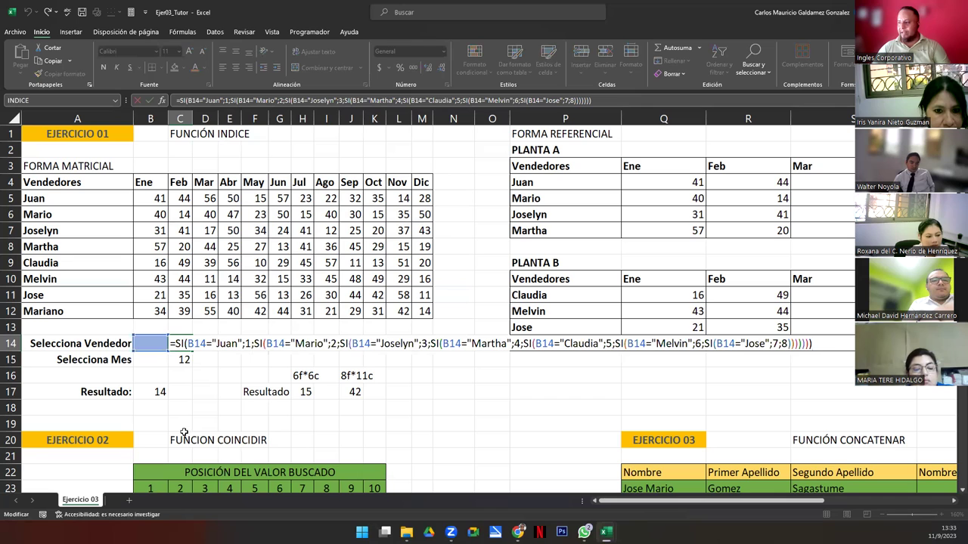
drag(827, 341, 173, 338)
key(Escape)
click(182, 360)
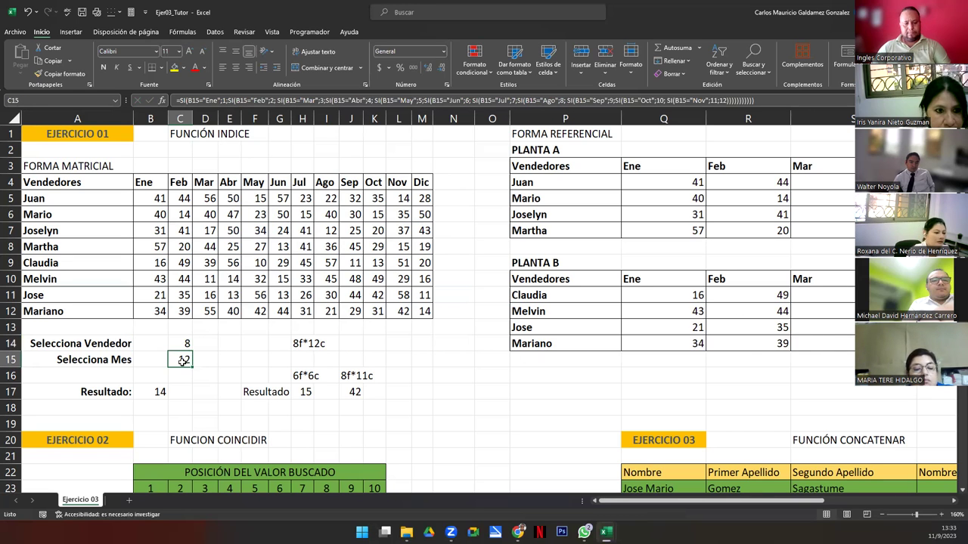
double_click(181, 358)
drag(296, 376, 164, 356)
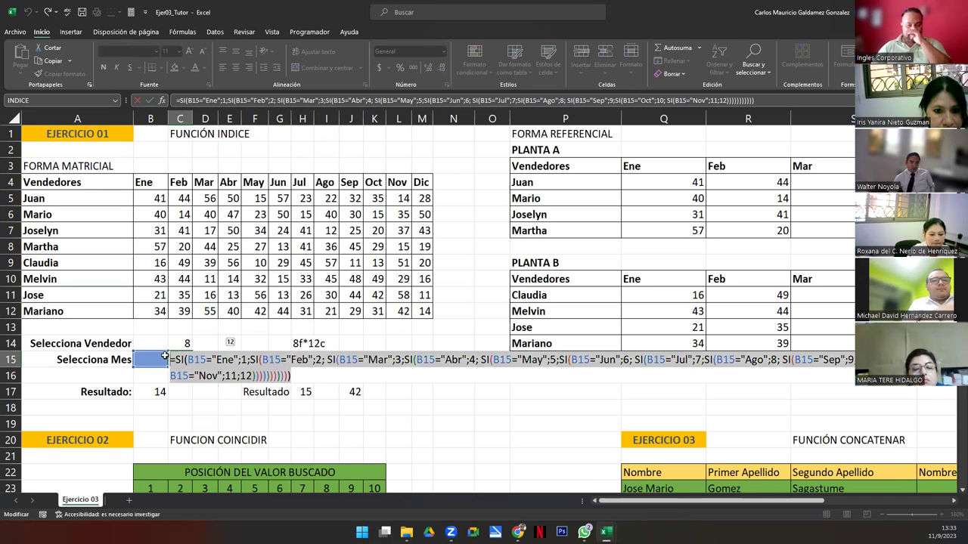
key(Escape)
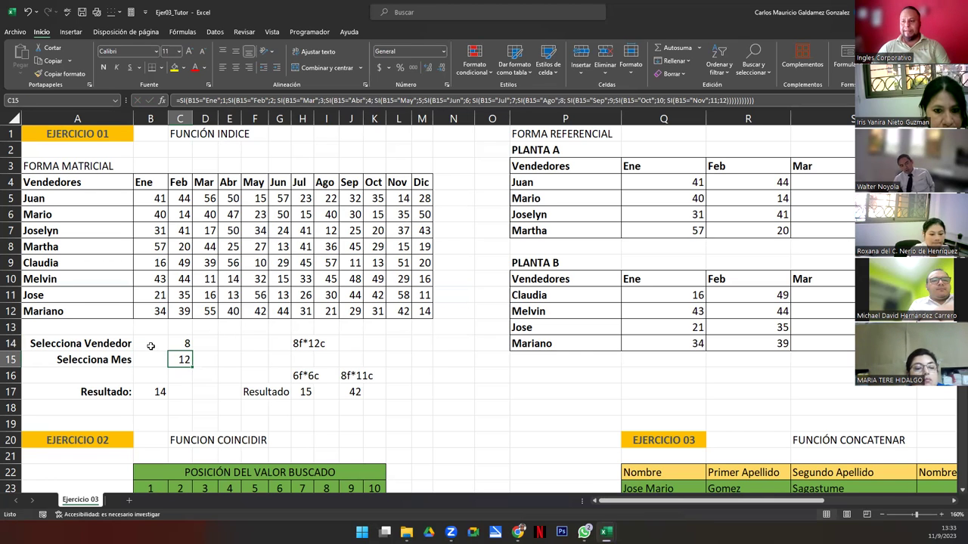
click(150, 346)
drag(184, 344, 180, 360)
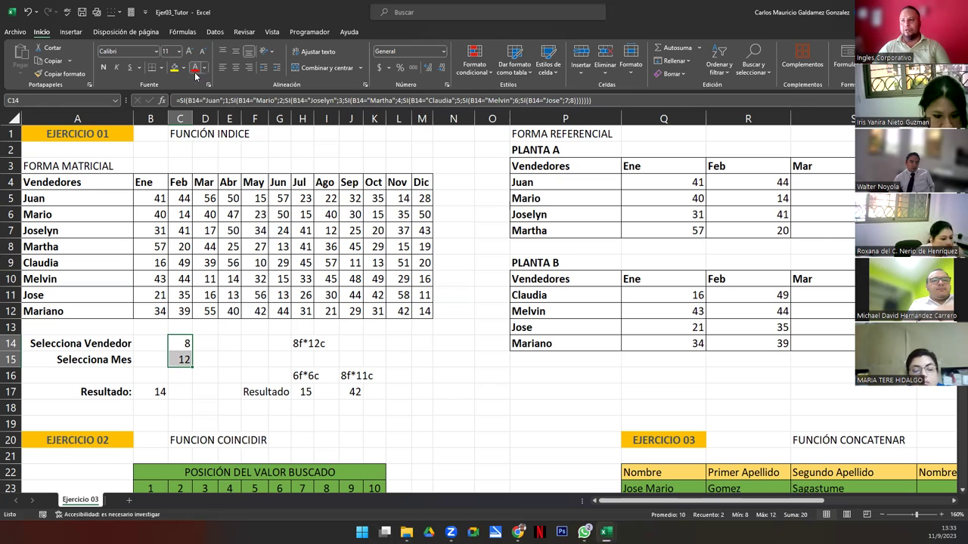
Test the vendor lookup by entering the first vendor's name in B14, and clear the cell again.
click(140, 345)
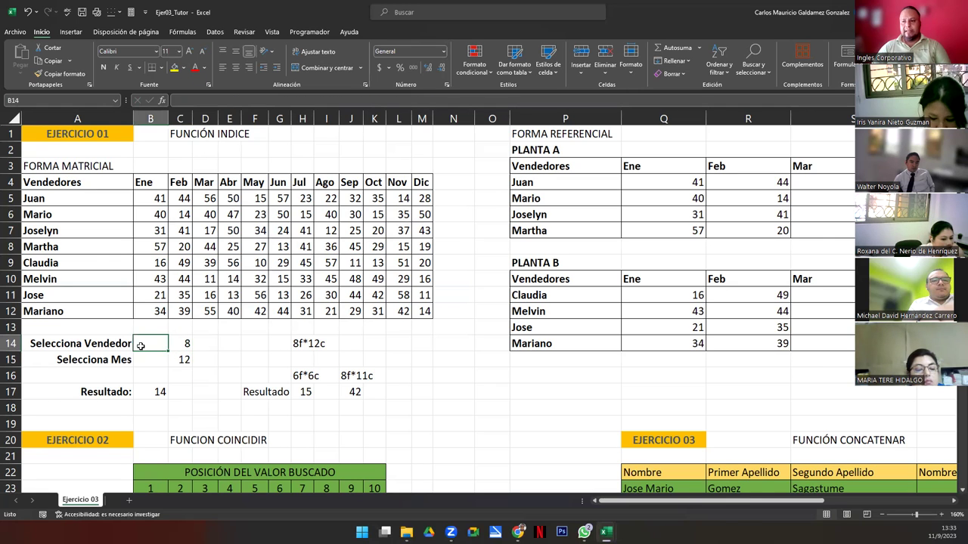
drag(41, 201, 45, 310)
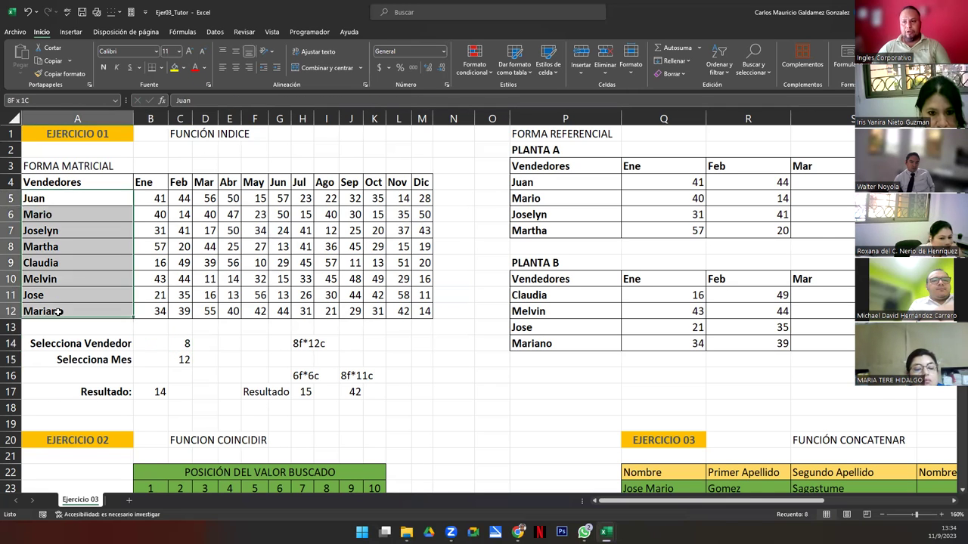
click(155, 344)
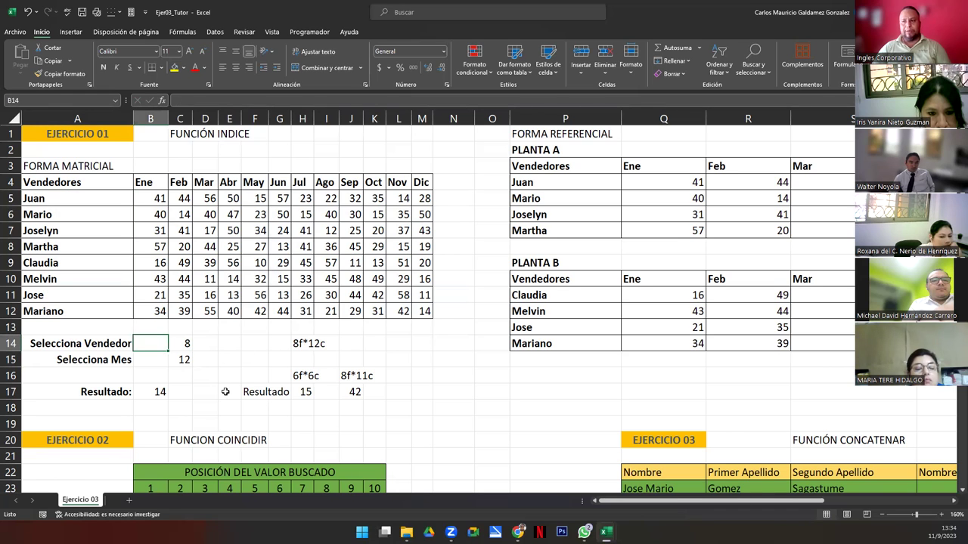
text(Jua)
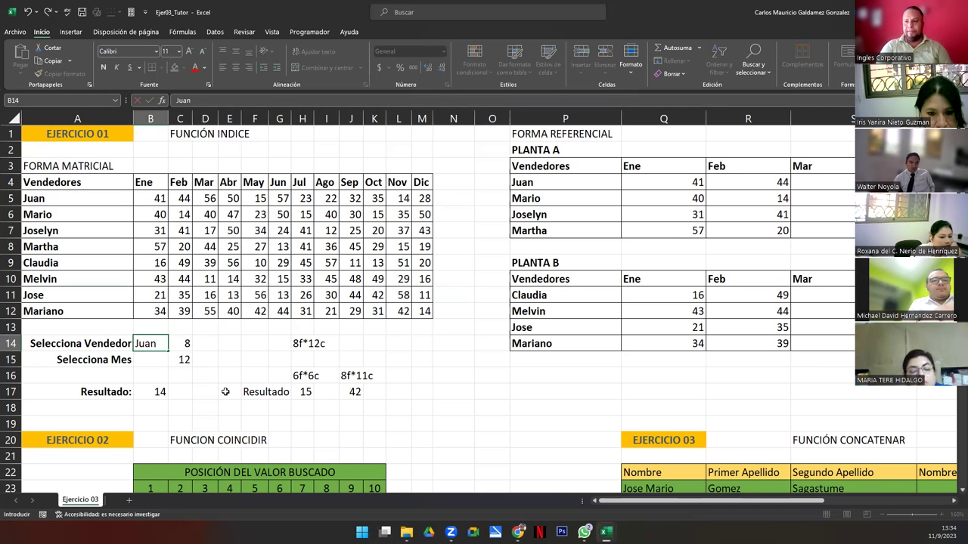
text(n)
key(ctrl+Return)
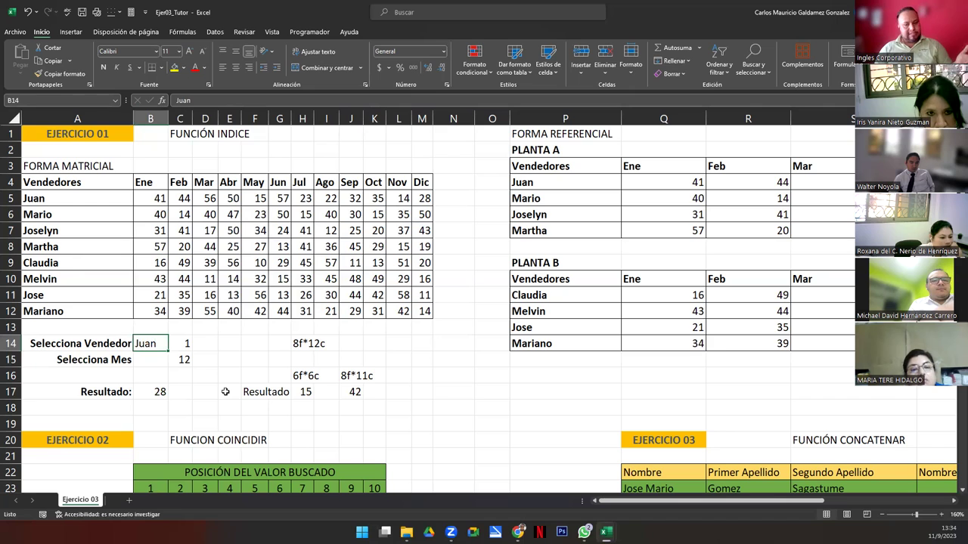
key(Delete)
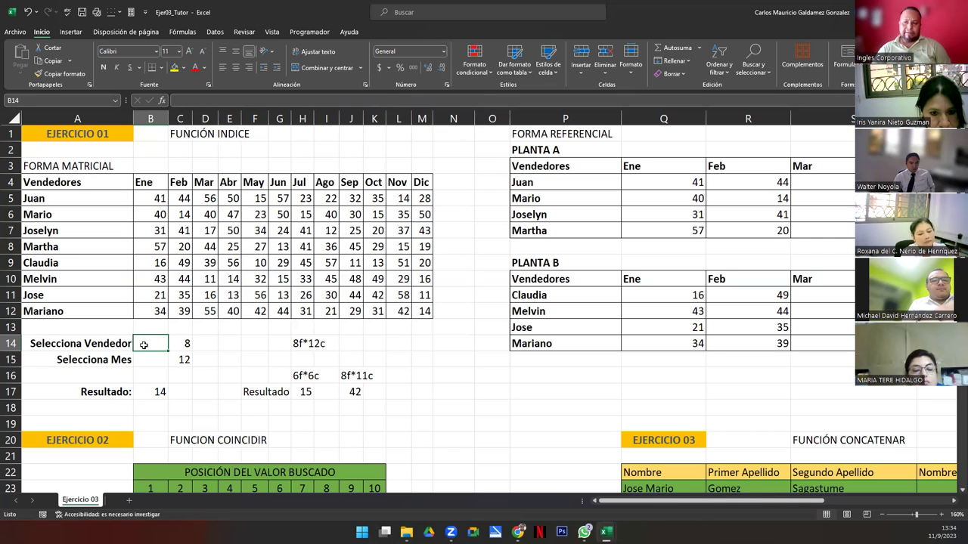
Add a Lista data validation to B14 with the vendor names in =$A$5:$A$12 as its source.
click(219, 33)
click(546, 66)
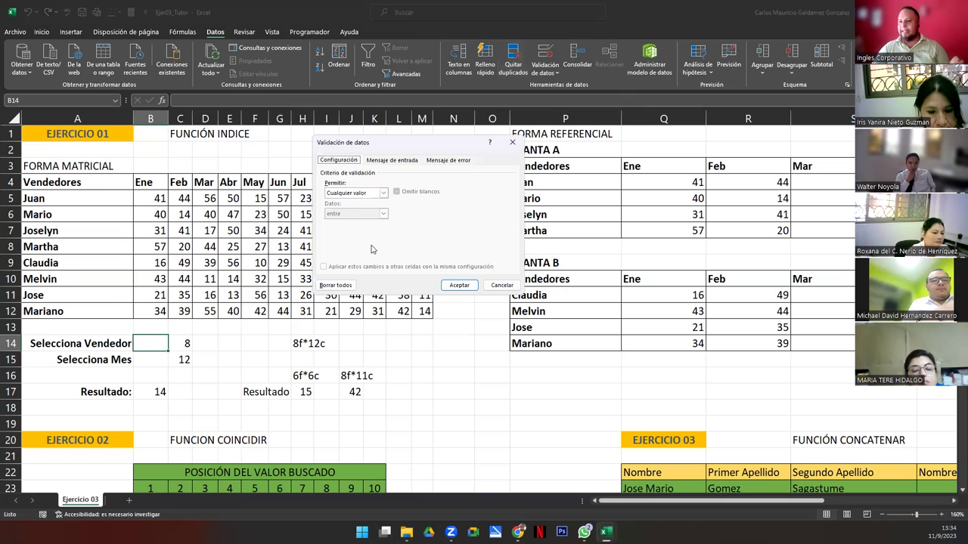
click(383, 193)
click(353, 222)
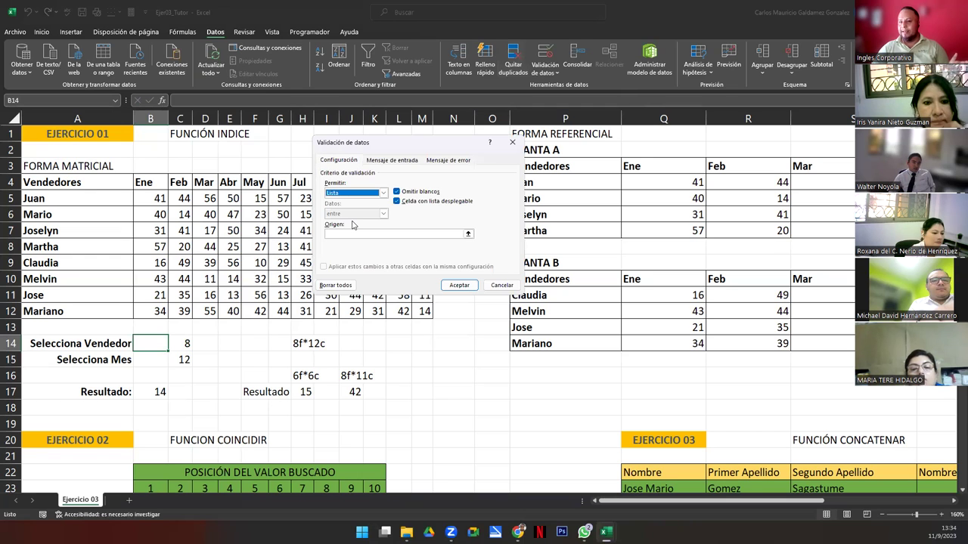
click(468, 234)
drag(54, 200, 73, 304)
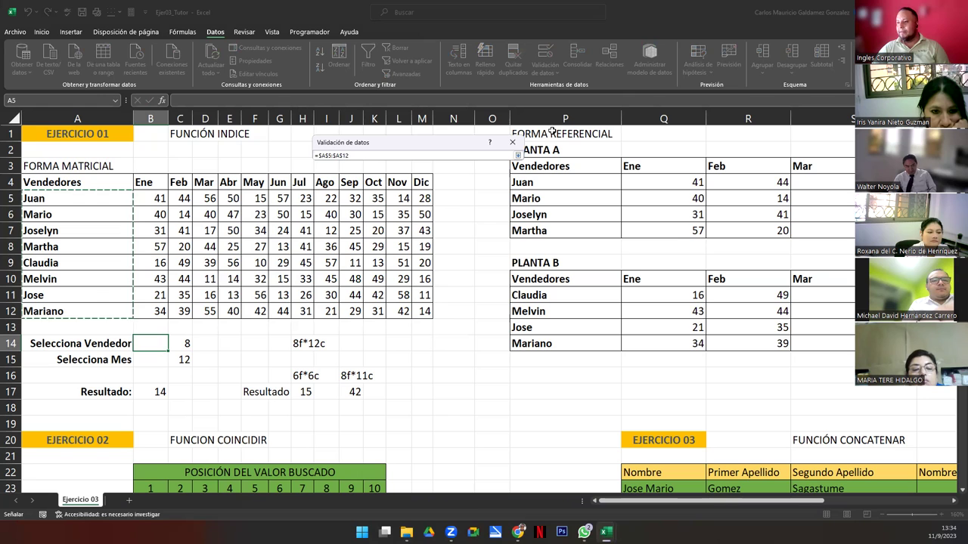
click(517, 155)
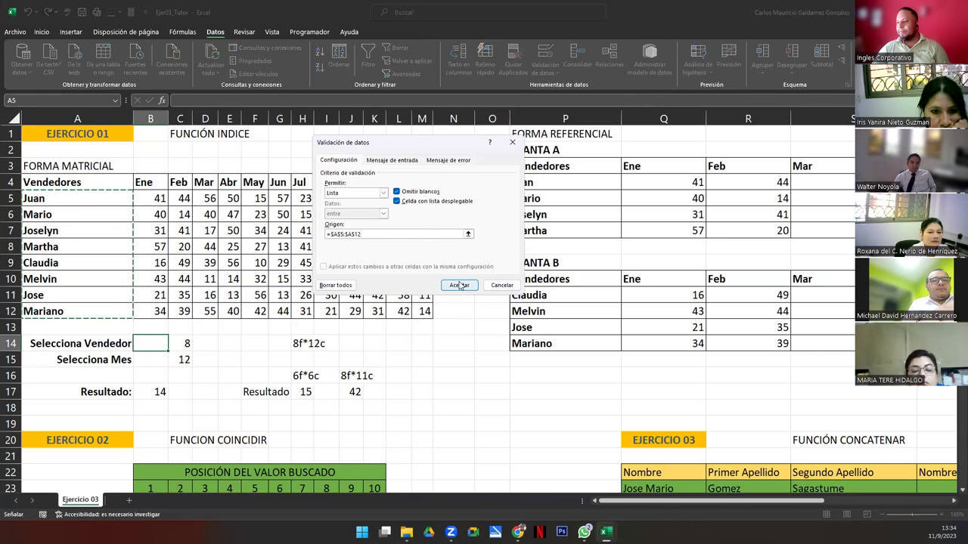
click(460, 286)
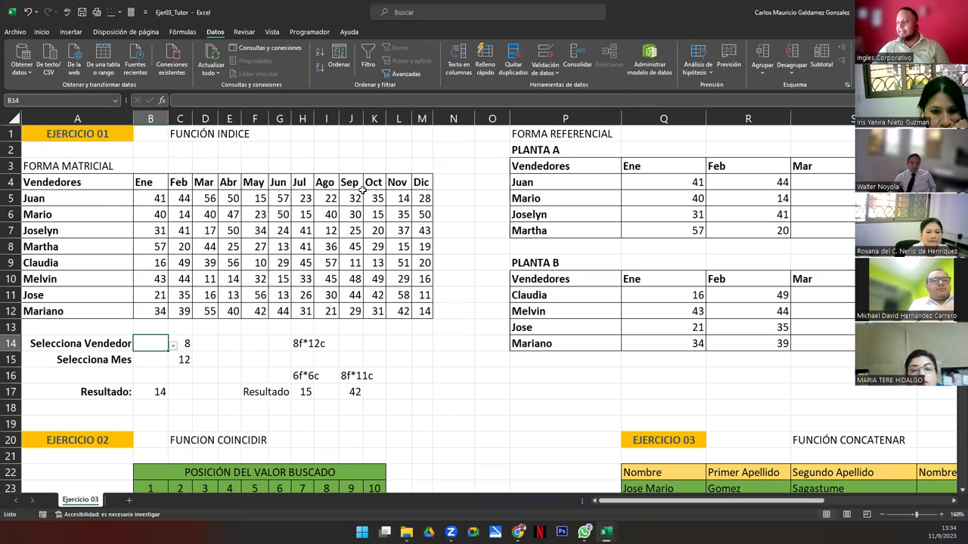
Add a Lista data validation to B15 with the month headers in =$B$4:$M$4 as its source.
click(154, 355)
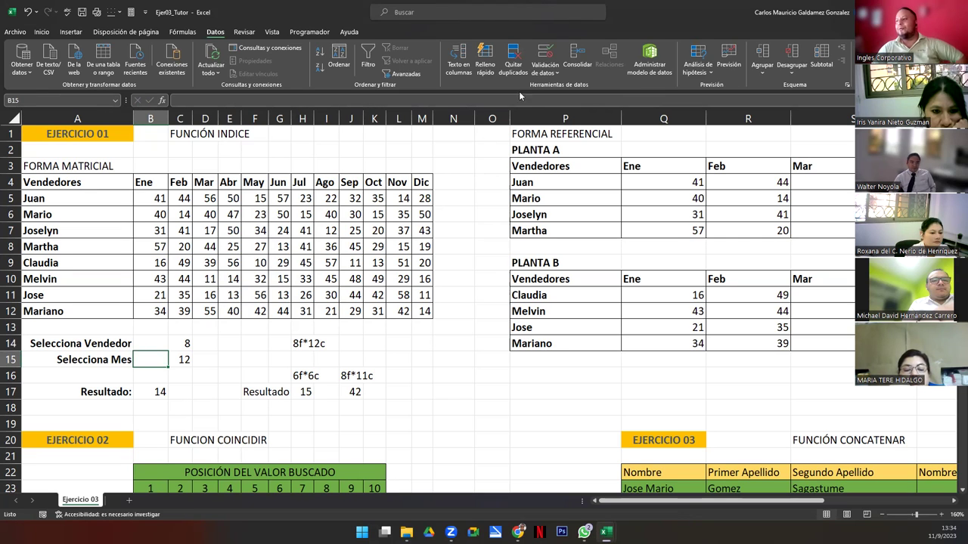
click(542, 58)
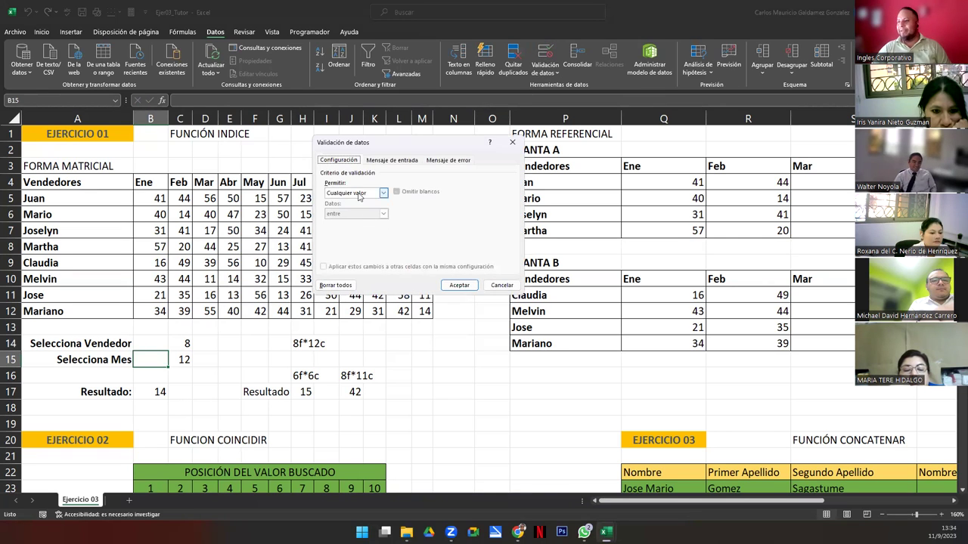
click(384, 192)
click(333, 220)
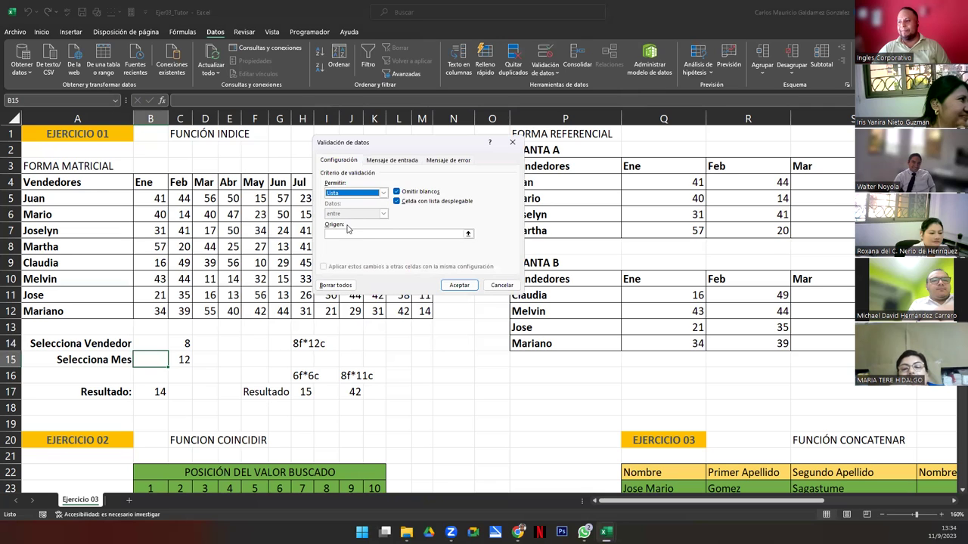
click(427, 233)
click(468, 233)
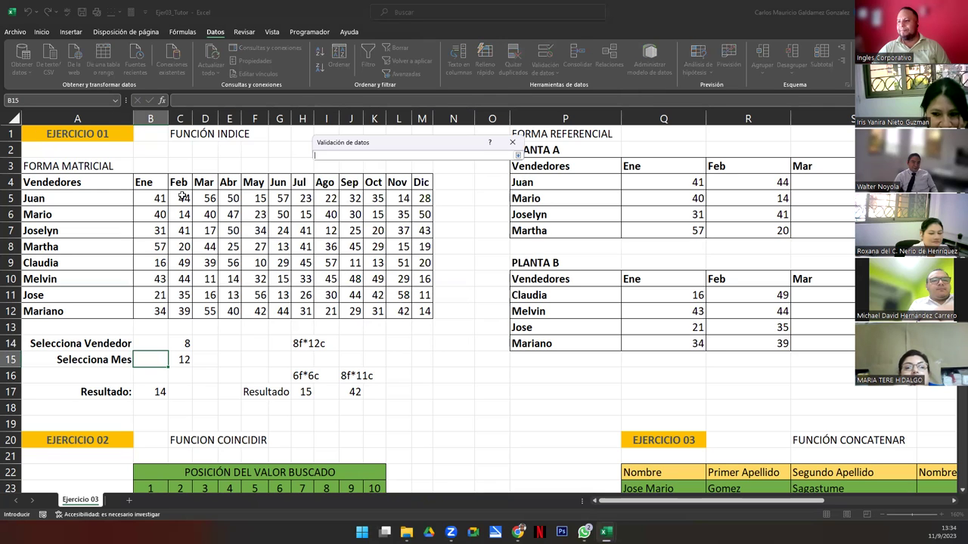
drag(146, 182, 422, 187)
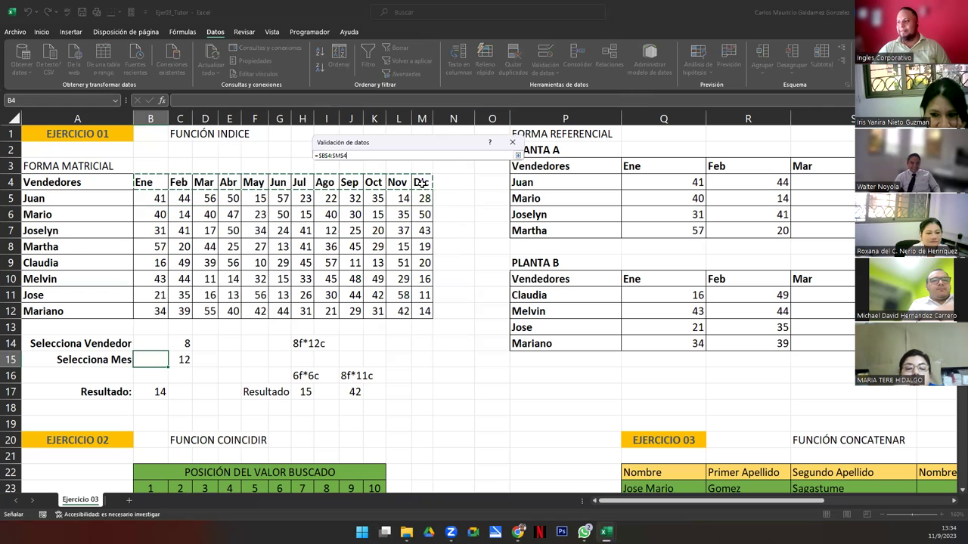
key(Return)
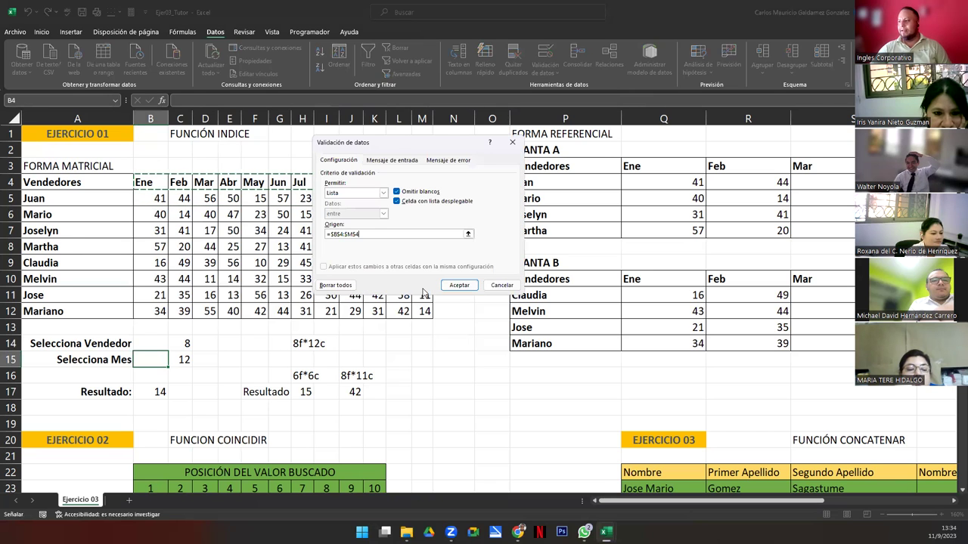
click(459, 285)
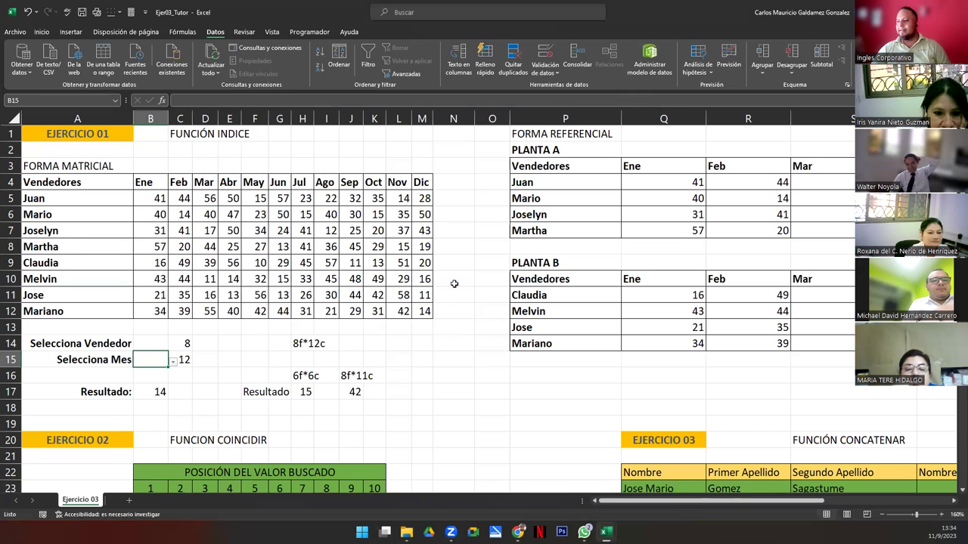
Choose the fifth vendor in B14 and Jun in B15, and check the INDICE formula in B17 against its B5:M12 matrix.
click(159, 344)
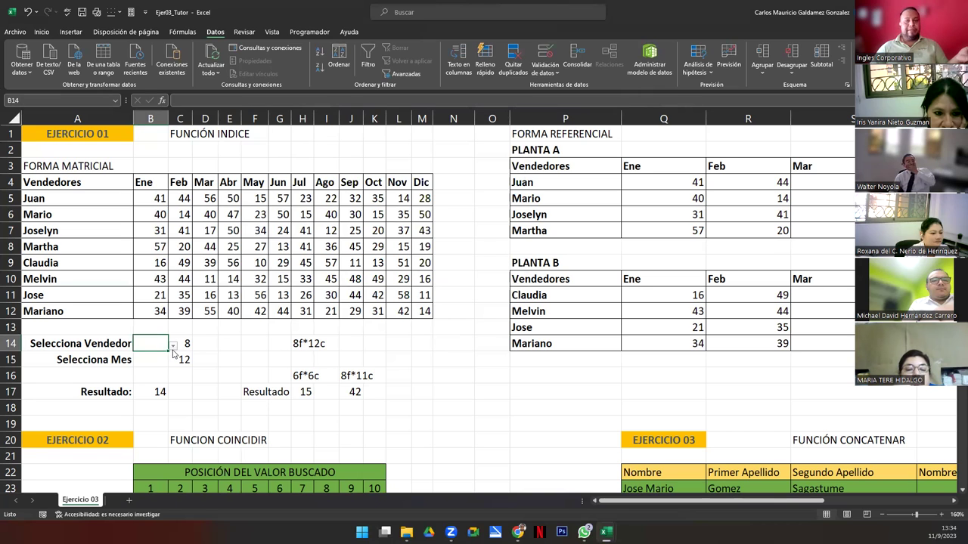
click(174, 346)
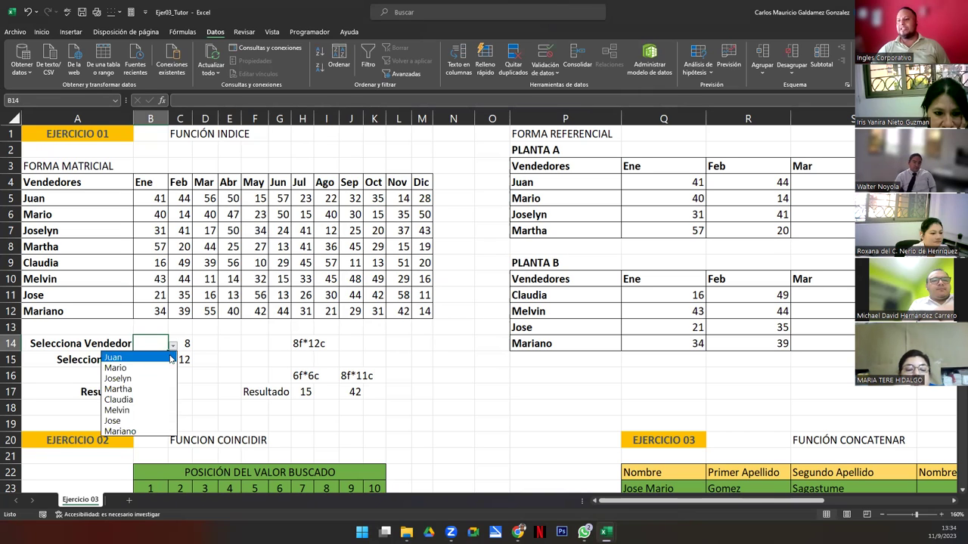
click(140, 399)
click(159, 363)
click(174, 363)
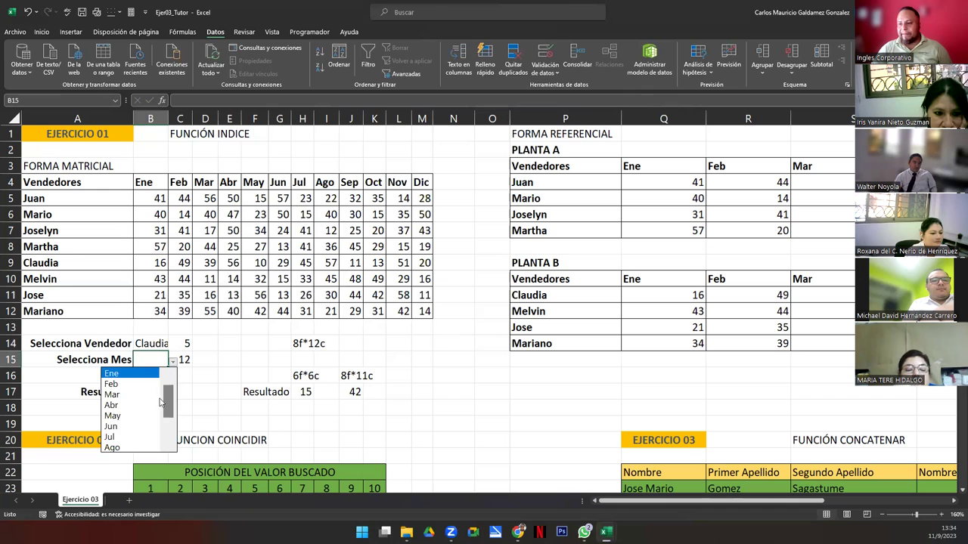
click(128, 426)
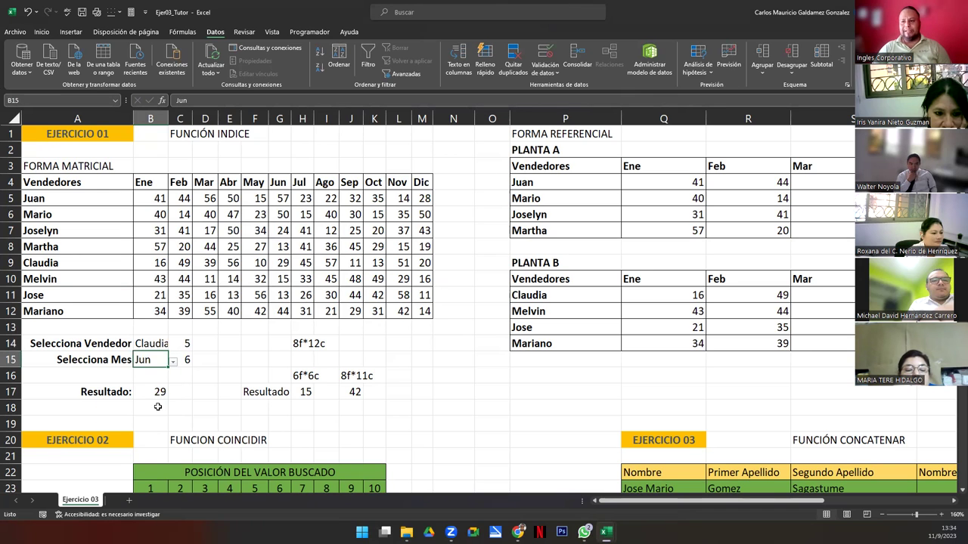
click(148, 395)
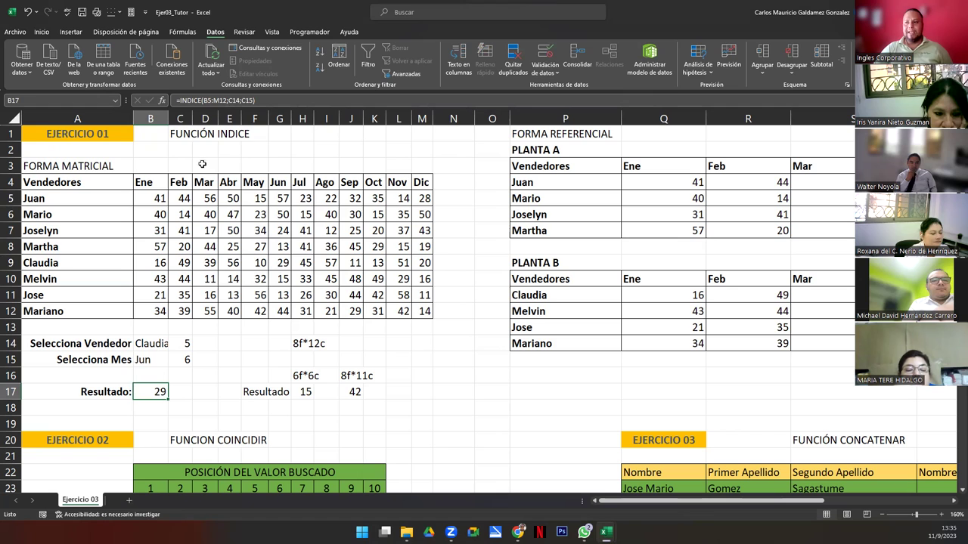
drag(160, 198, 425, 312)
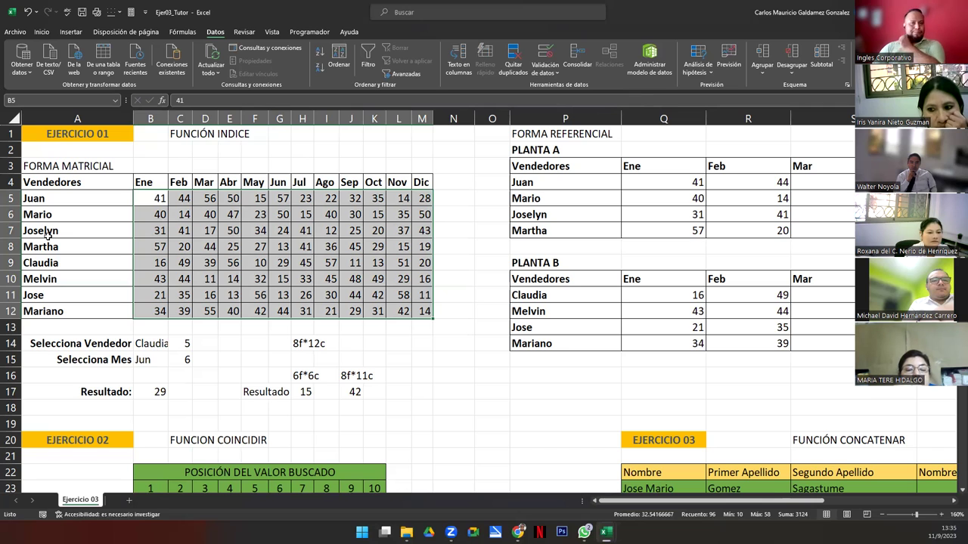
Hide the position numbers in C14:C15 by setting their font color to white.
drag(181, 344, 186, 360)
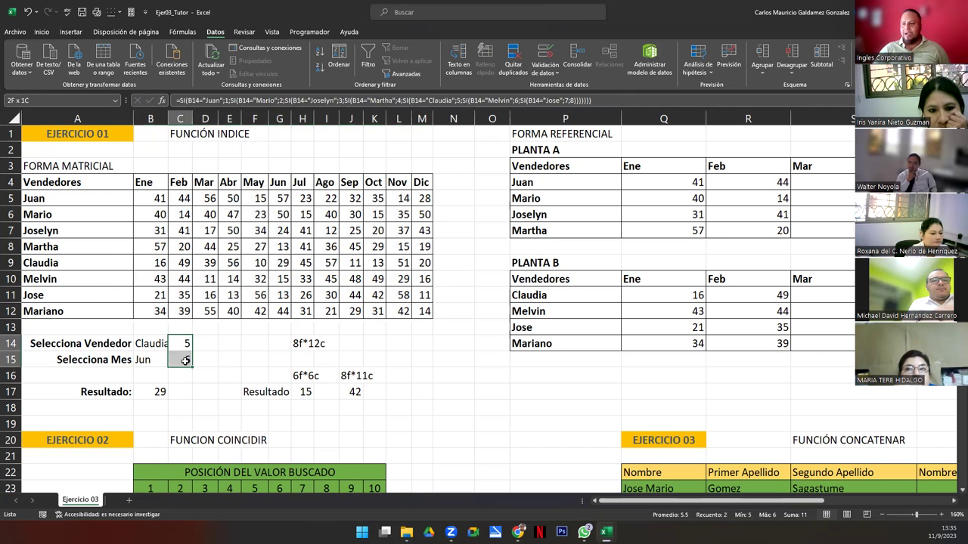
click(42, 32)
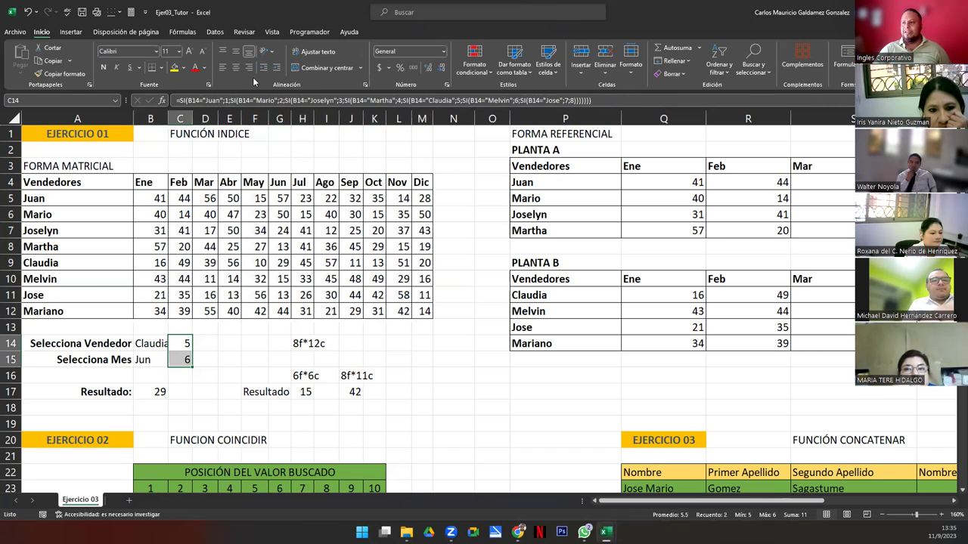
click(203, 67)
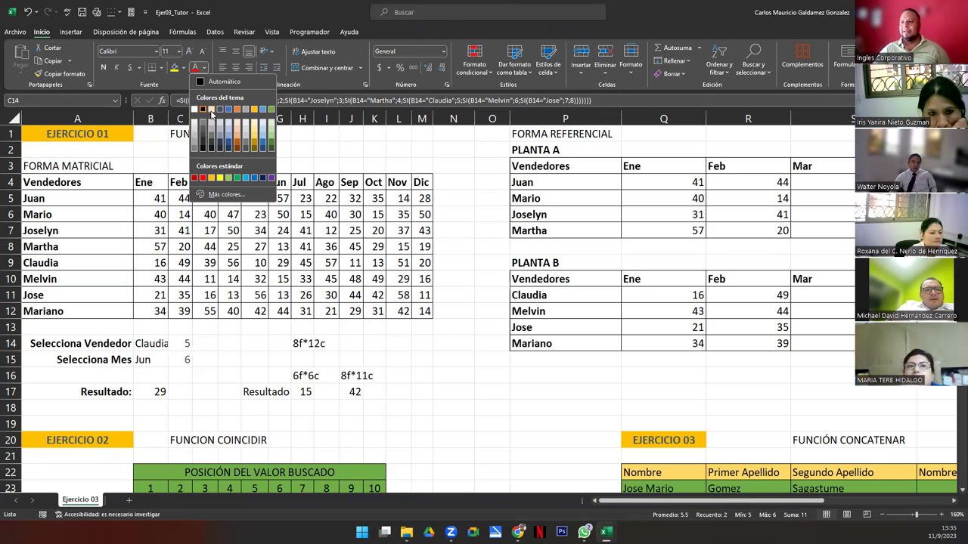
click(211, 112)
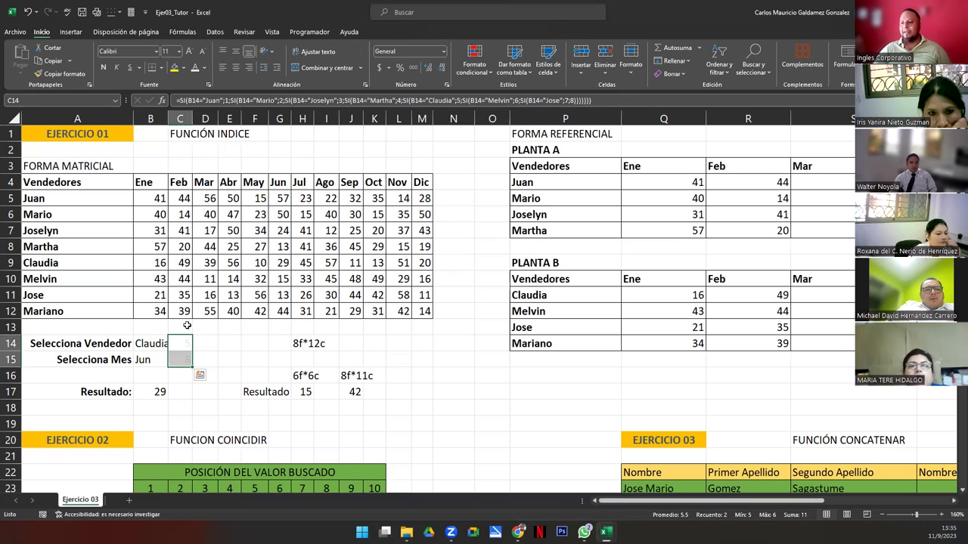
click(205, 68)
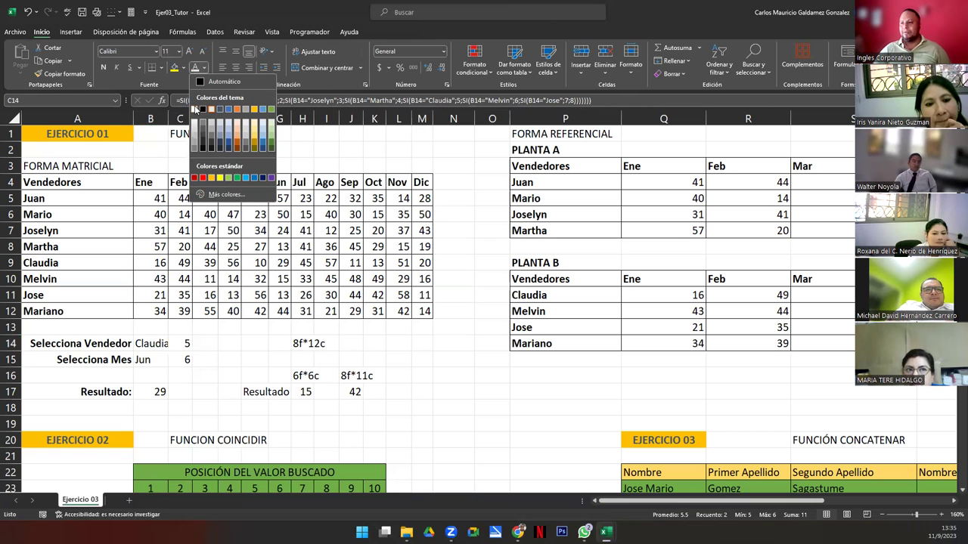
click(197, 112)
AutoFit the width of column B and center the month and vendor selections in B15 and B14.
click(154, 341)
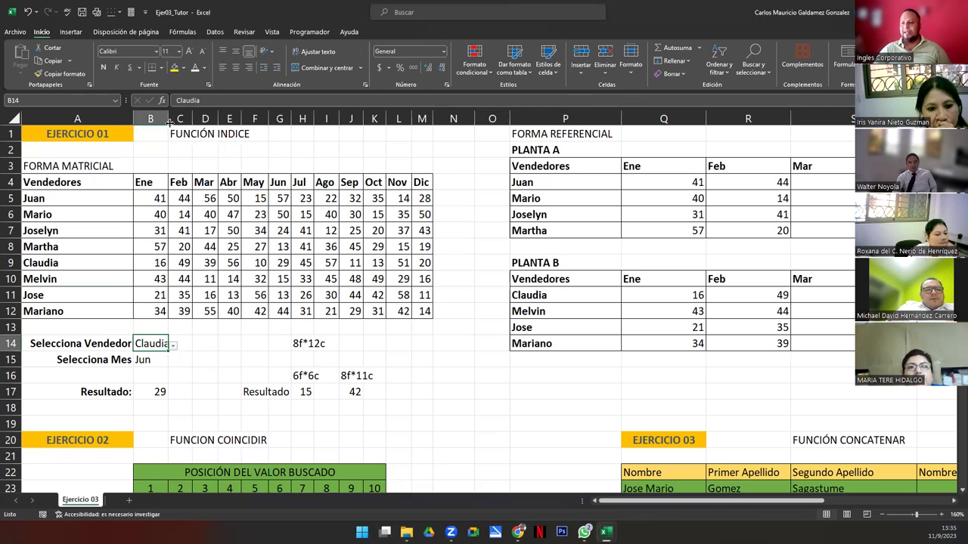
key(alt+h)
key(o)
key(i)
click(164, 360)
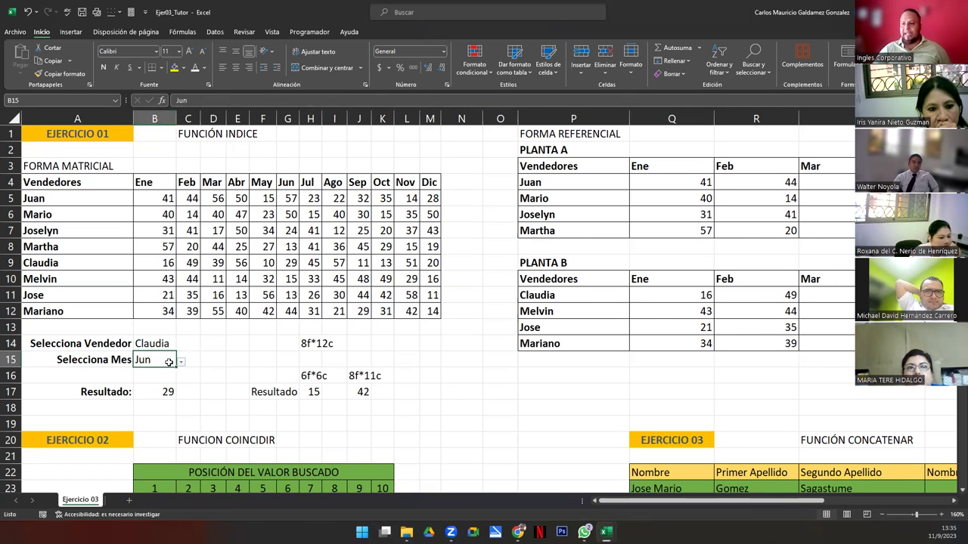
click(237, 69)
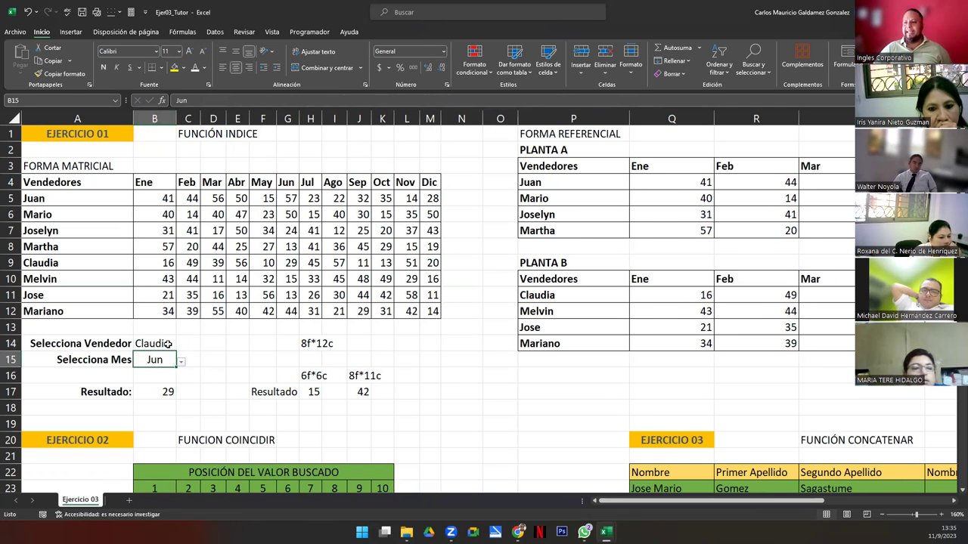
key(Up)
click(237, 68)
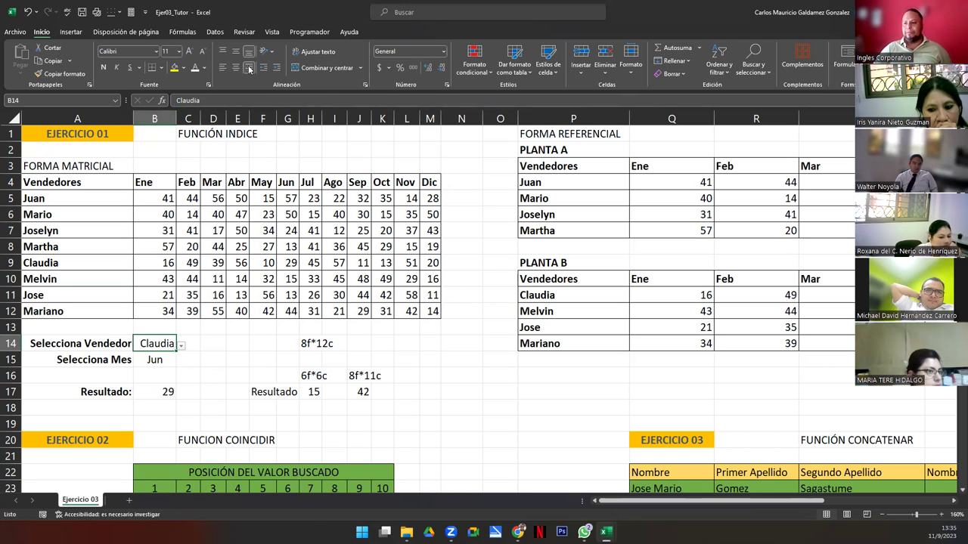
Test the lookup by choosing the second vendor in B14 and Nov in B15, and check the result in B17.
click(144, 393)
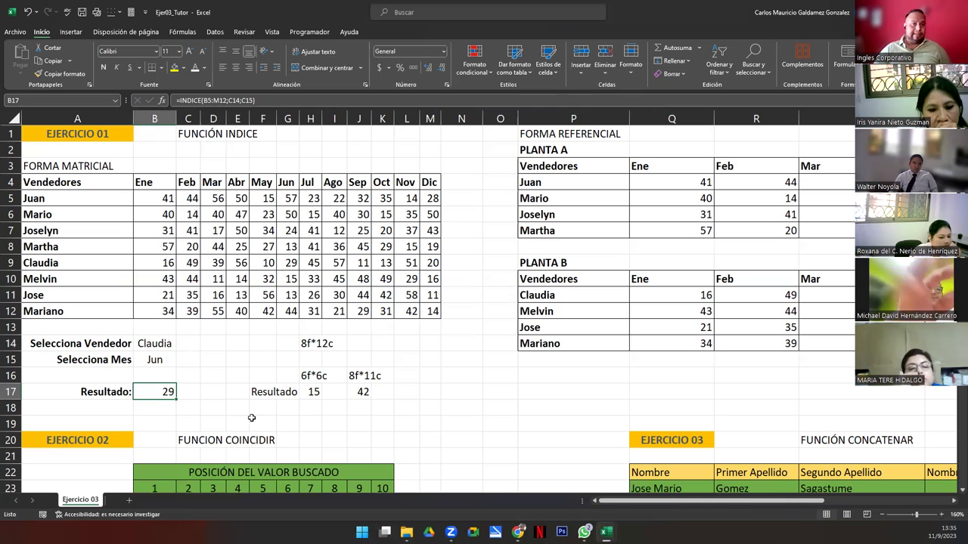
click(177, 344)
click(181, 345)
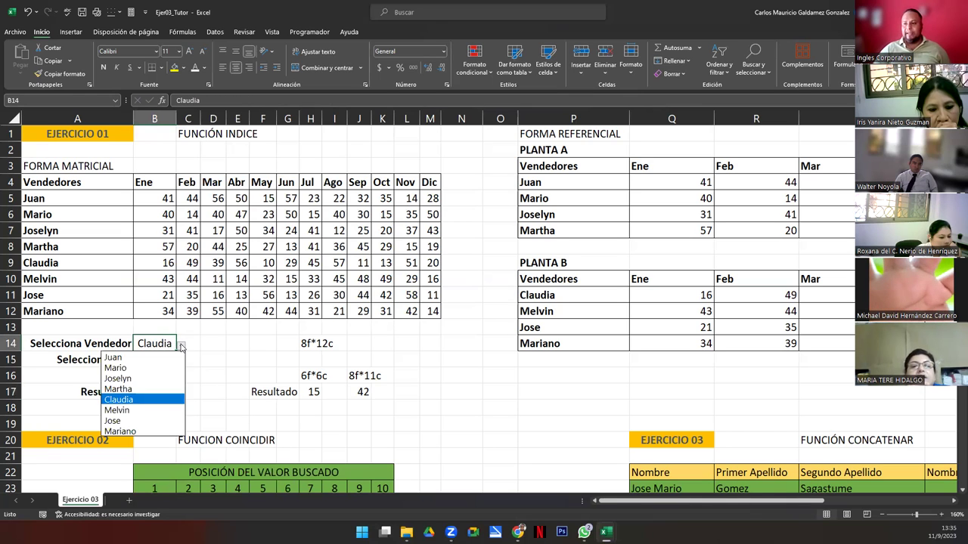
click(125, 368)
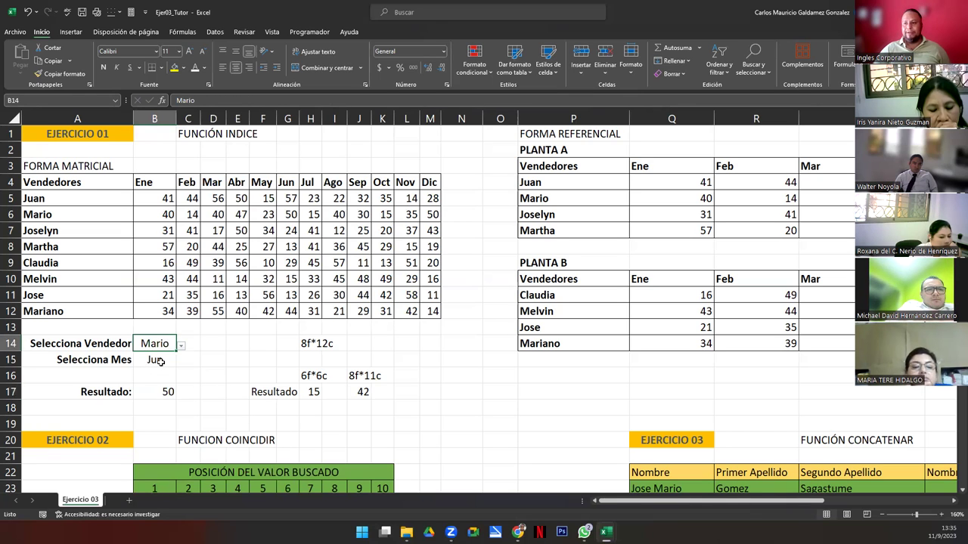
click(157, 360)
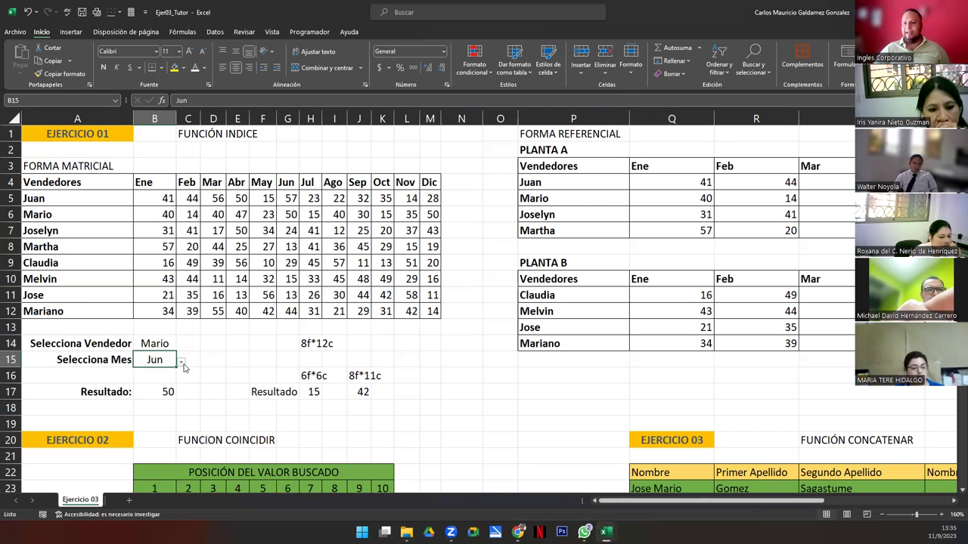
click(181, 362)
click(137, 439)
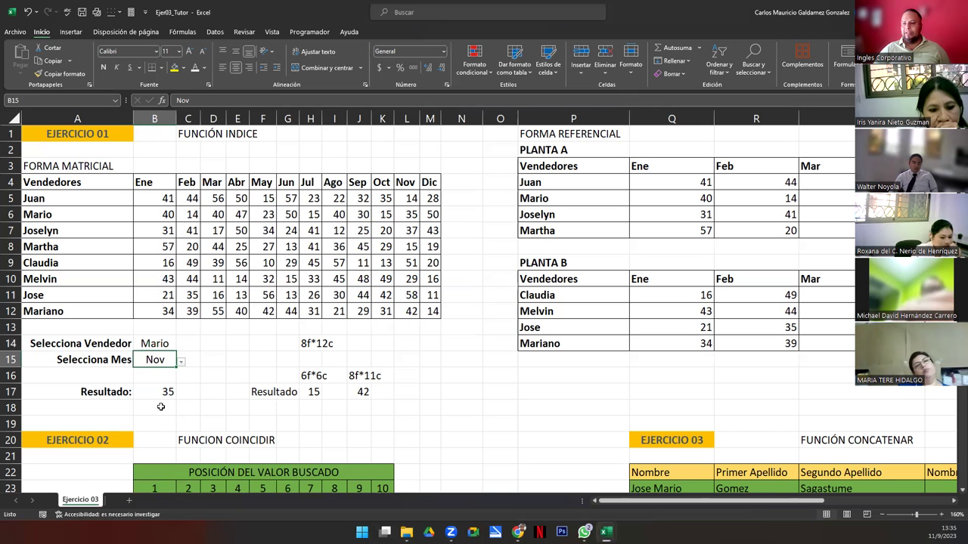
click(149, 394)
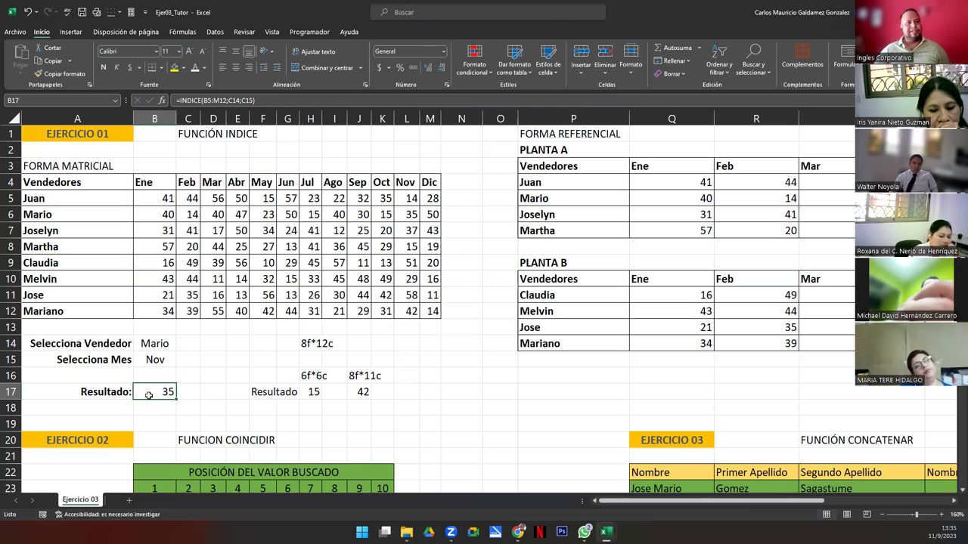
Examine the selection block A14:B17 alongside the source ranges of its dropdowns, the vendors in A5:A12 and the months in B4:M4.
drag(140, 344, 147, 393)
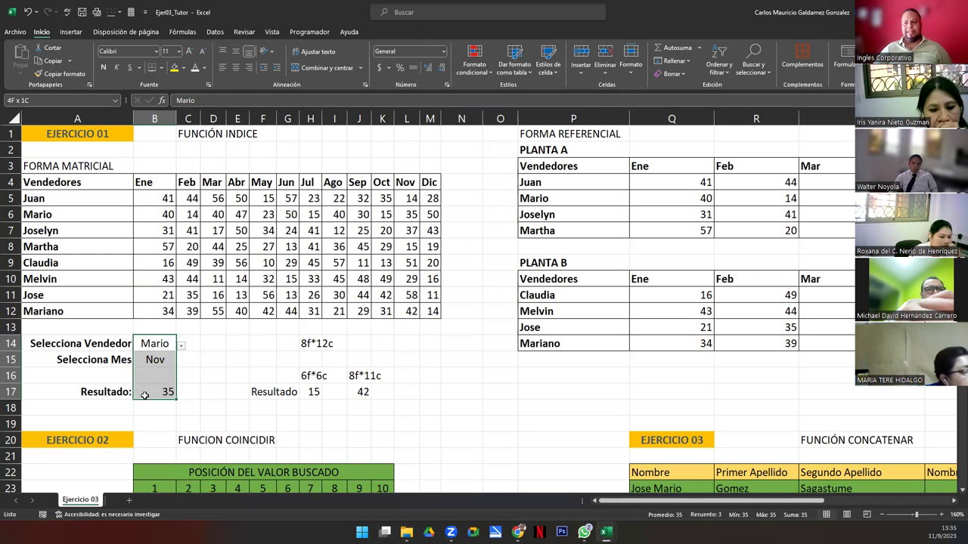
drag(83, 344, 149, 392)
click(148, 392)
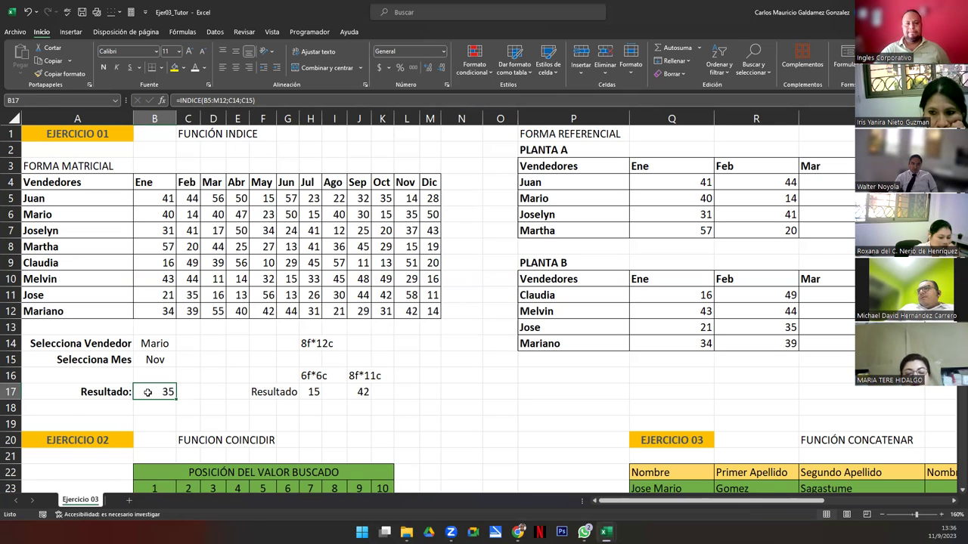
click(258, 374)
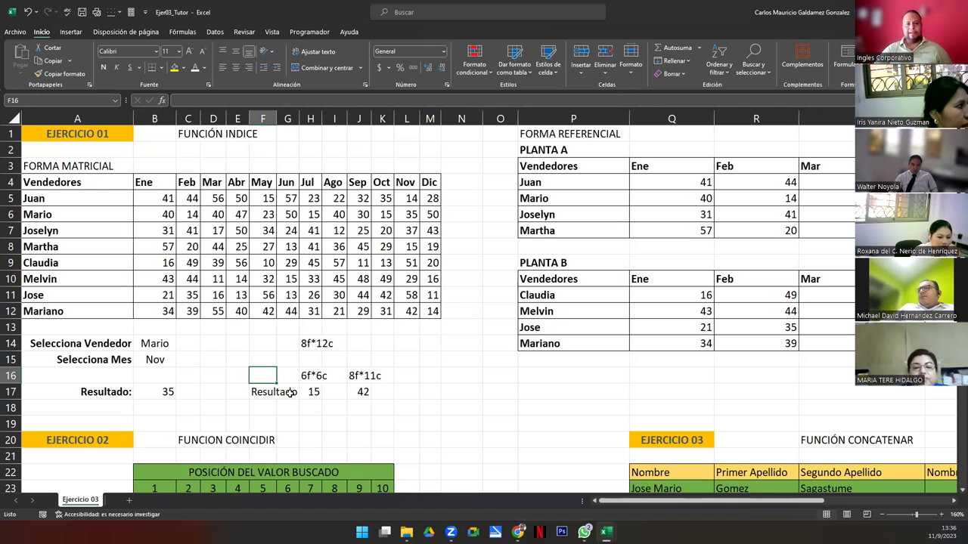
click(146, 344)
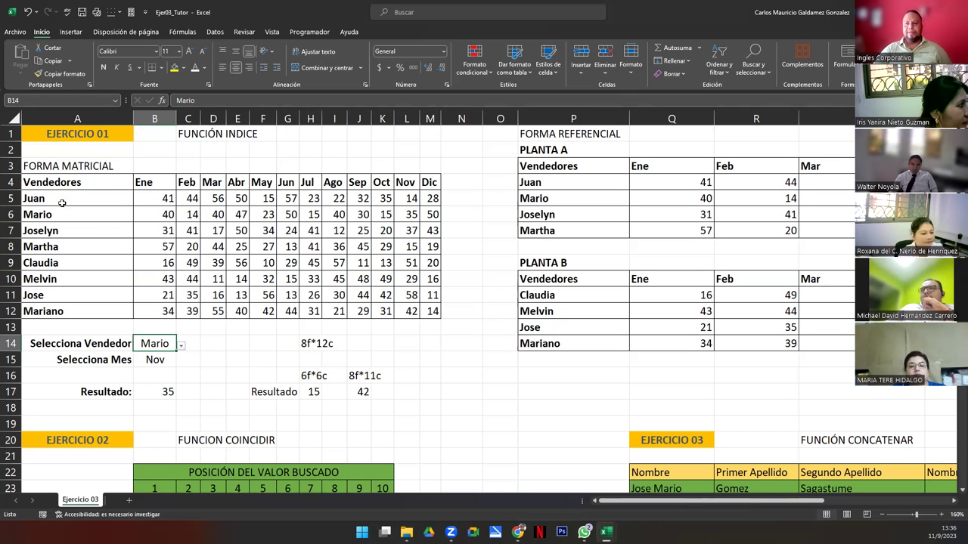
drag(56, 198, 68, 311)
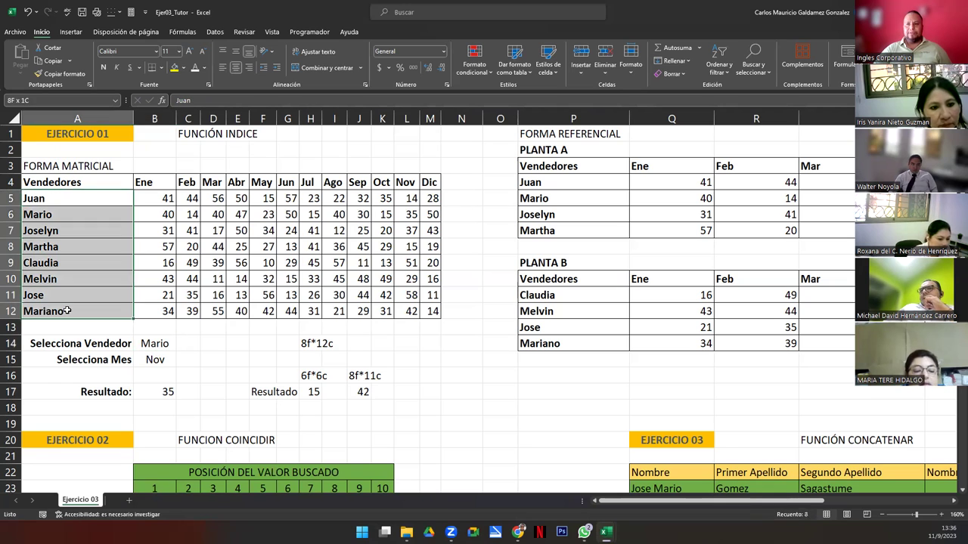
click(150, 361)
drag(169, 183, 432, 184)
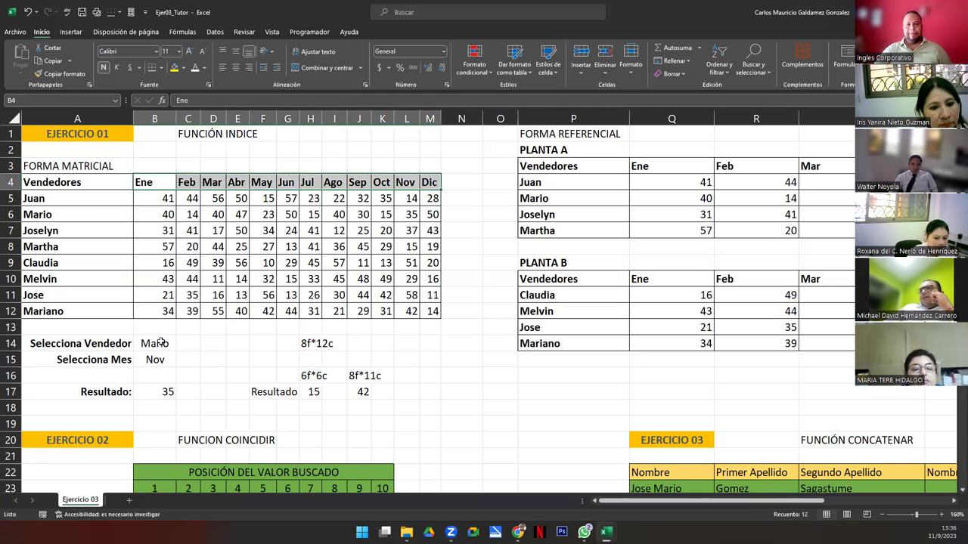
Examine the range, row and column arguments of the INDICE formula in the result cell B17, leaving the formula as it is.
click(162, 392)
key(F2)
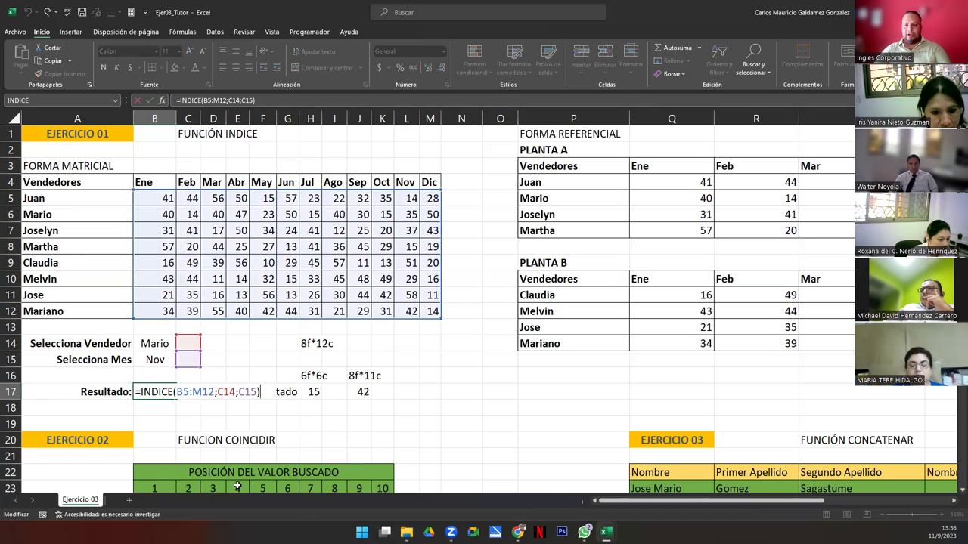
click(229, 392)
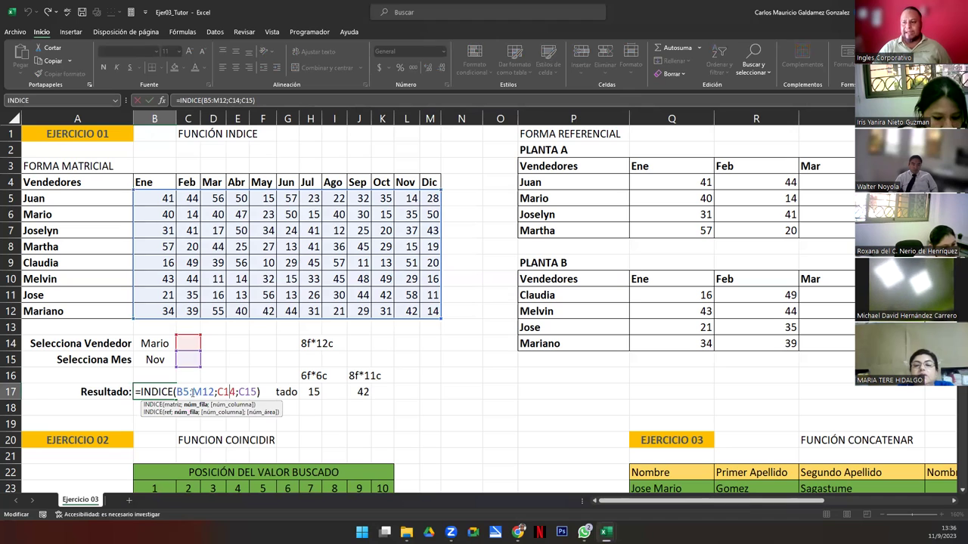
click(151, 391)
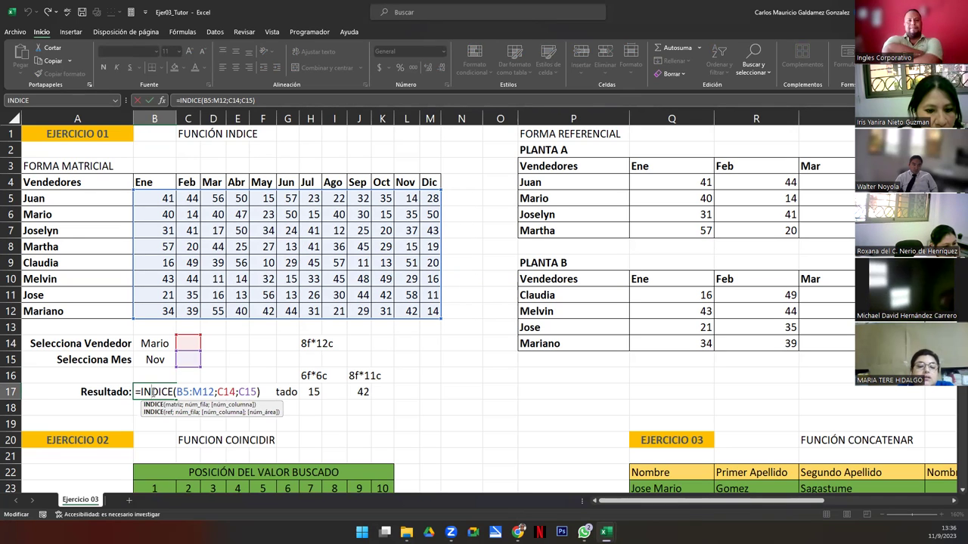
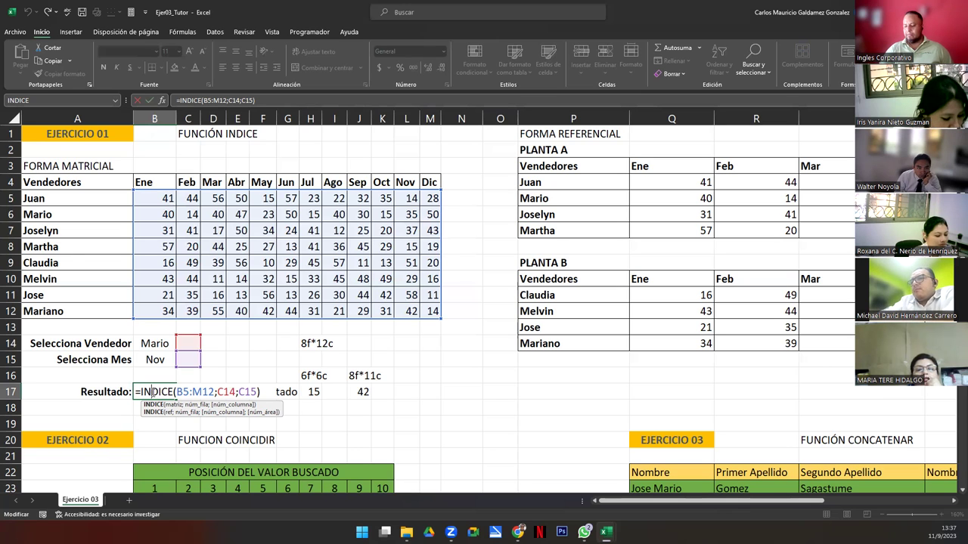
click(227, 393)
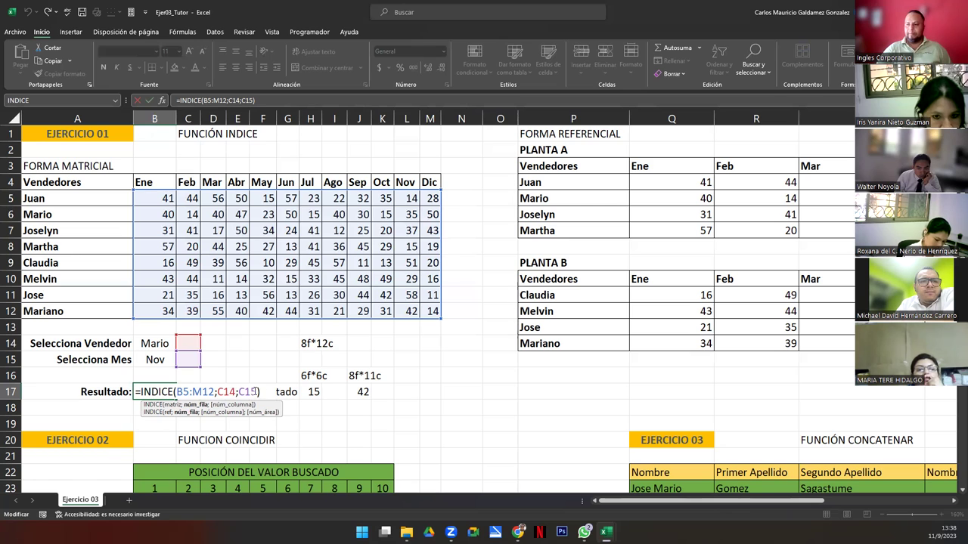
click(262, 391)
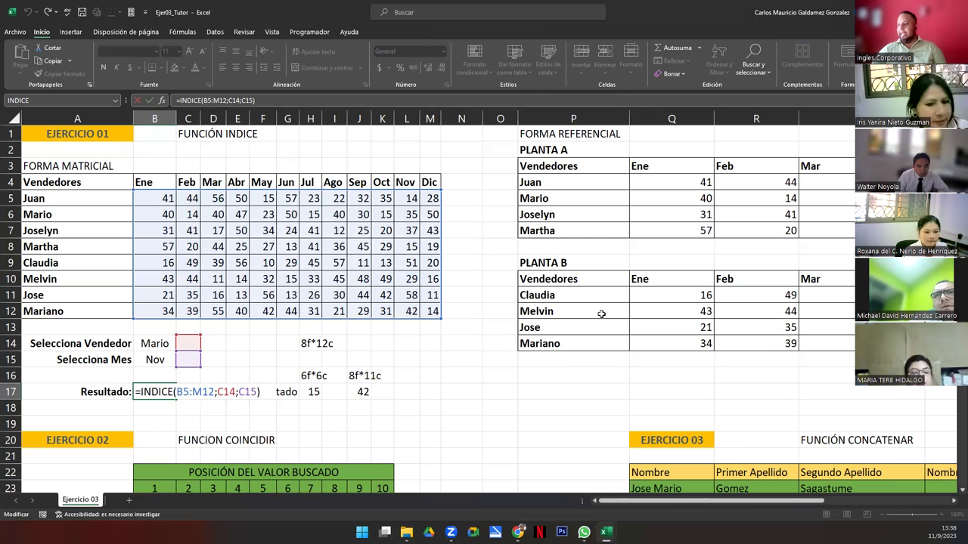
scroll(952, 505, right, 9)
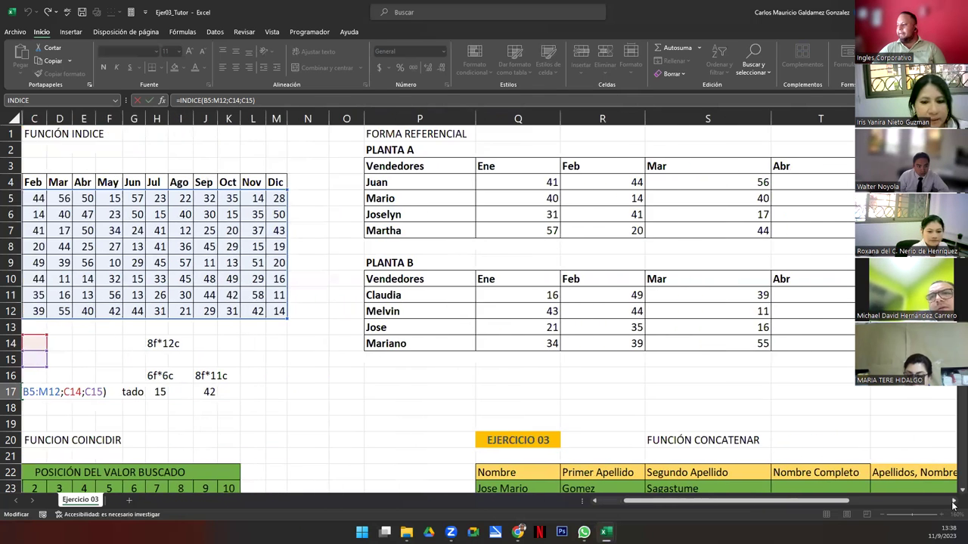
scroll(952, 504, right, 5)
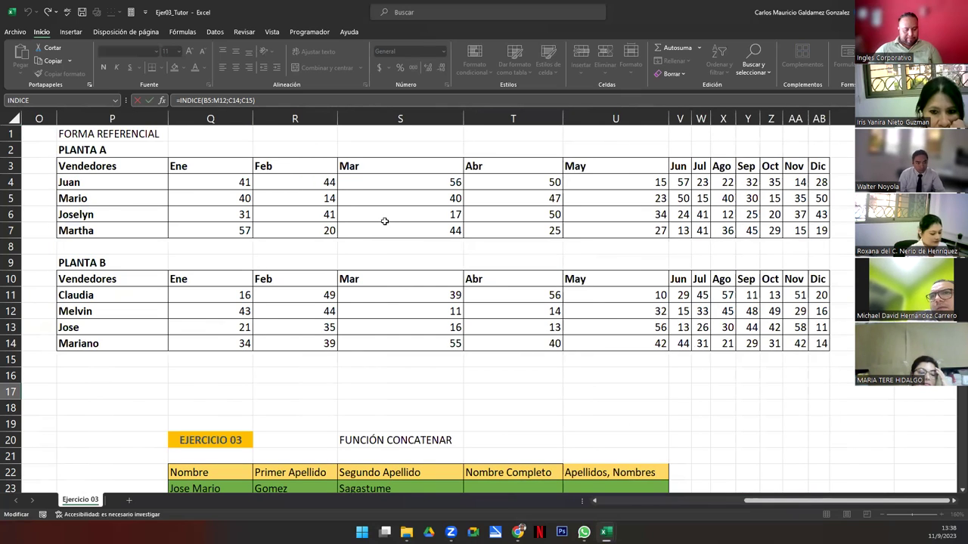
click(254, 115)
key(Escape)
Examine the PLANTA A and PLANTA B headings and the sellers listed in each table of the FORMA REFERENCIAL section.
click(248, 118)
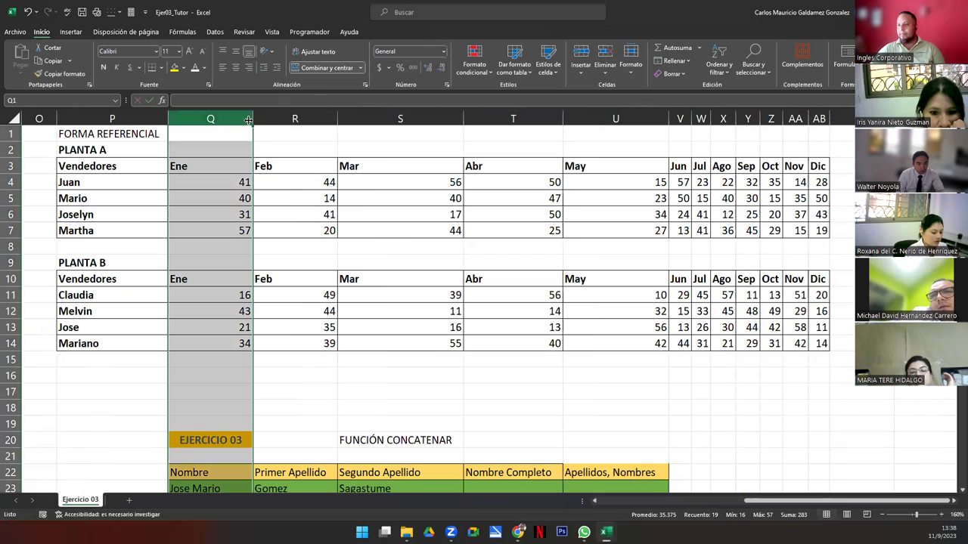
click(298, 178)
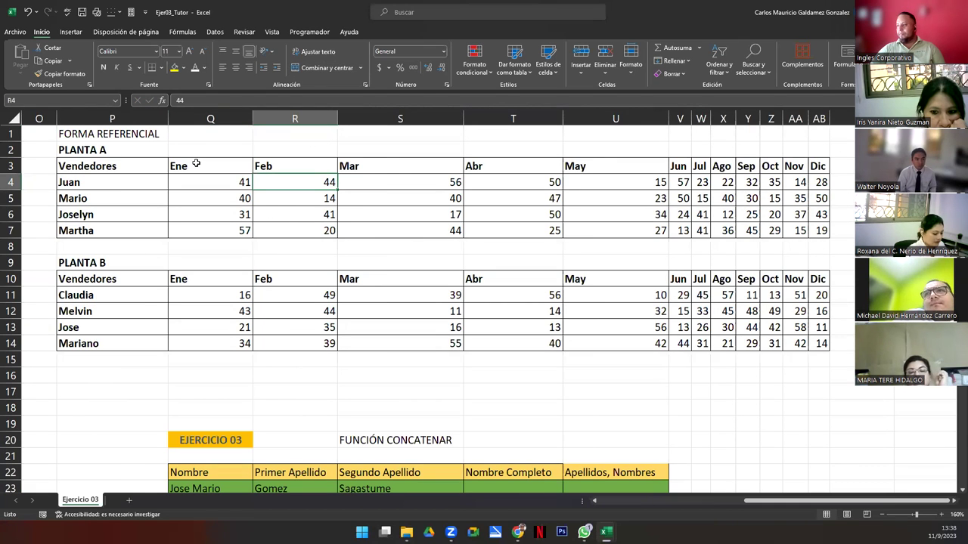
click(93, 149)
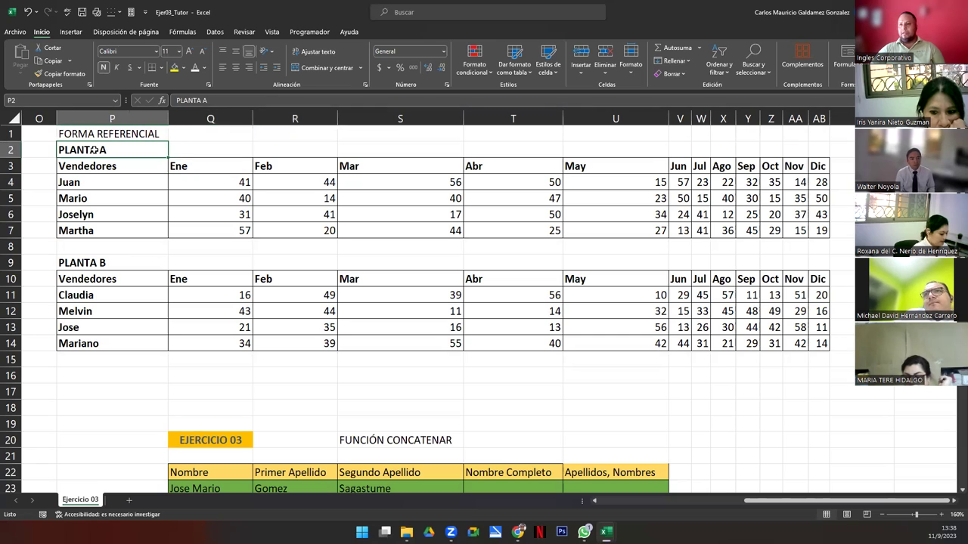
click(96, 267)
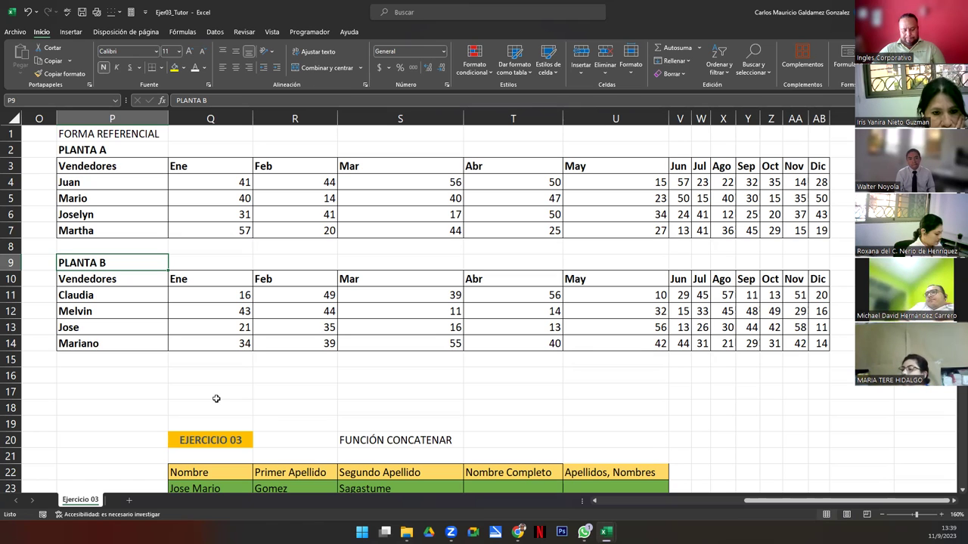
drag(91, 183, 91, 198)
click(96, 199)
click(101, 215)
click(111, 234)
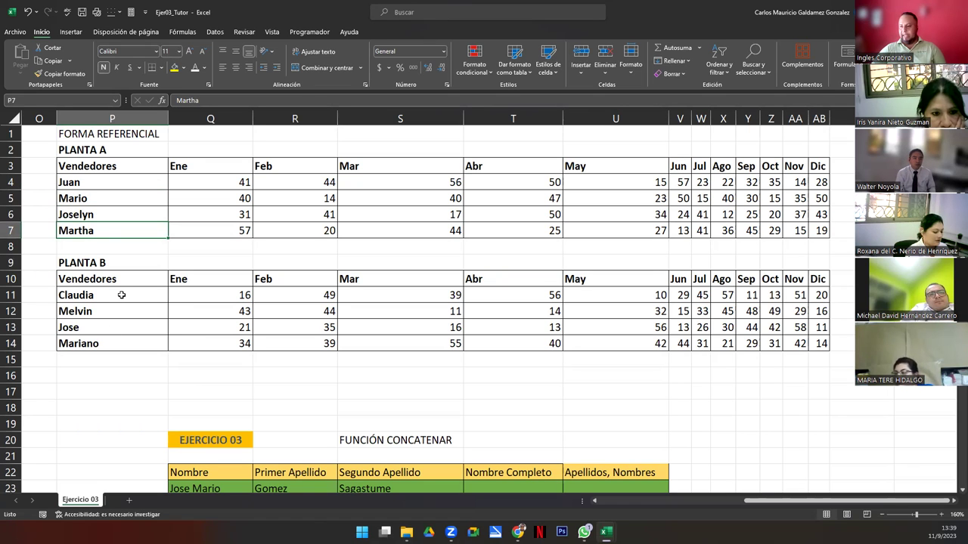
drag(121, 298, 127, 344)
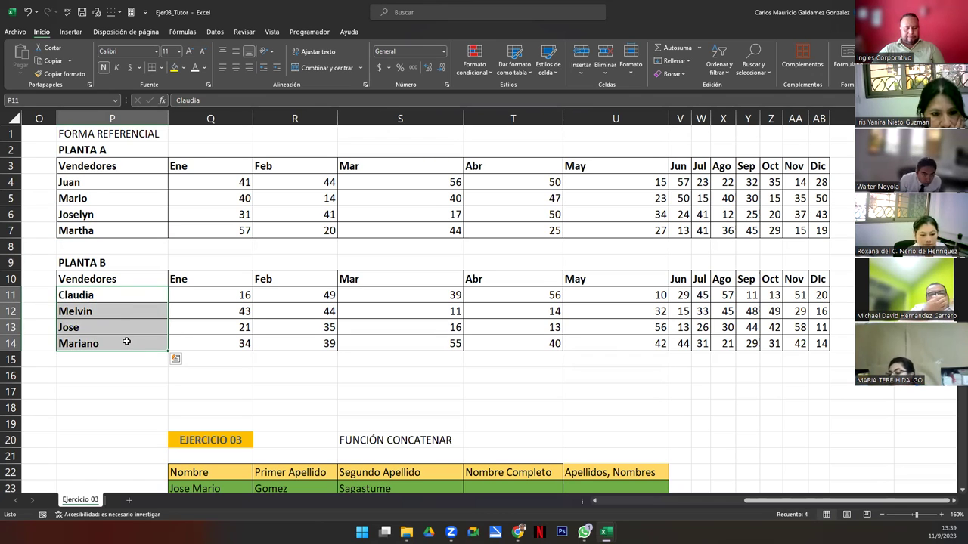
drag(197, 178, 824, 231)
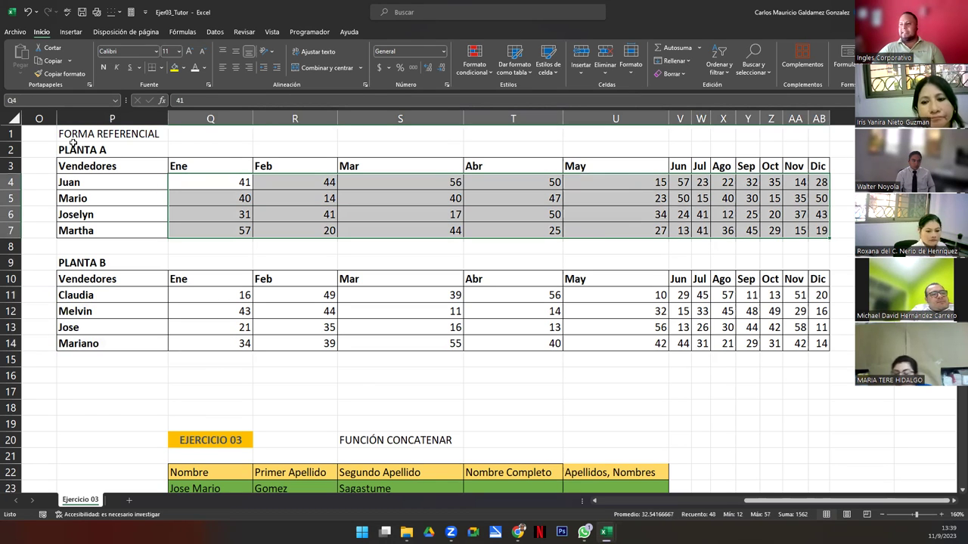
click(77, 134)
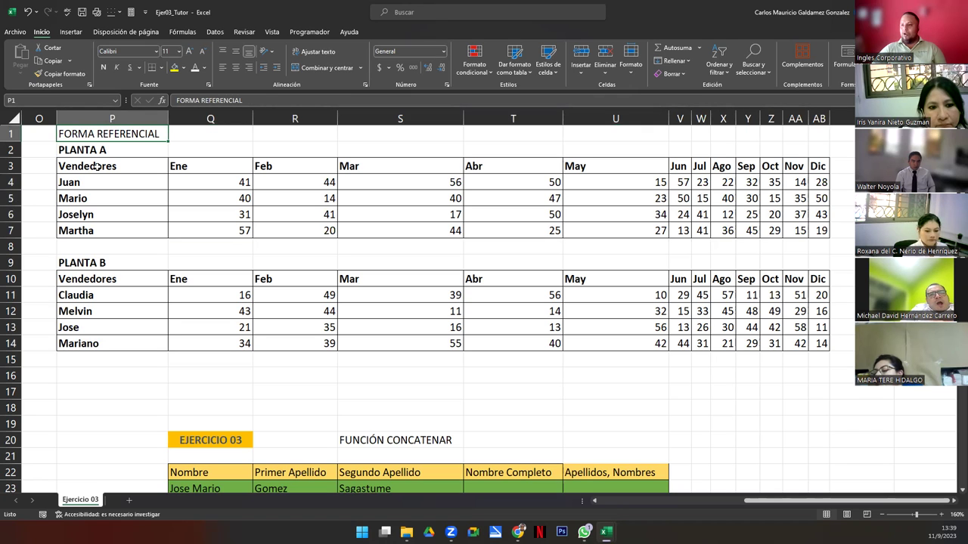
click(218, 380)
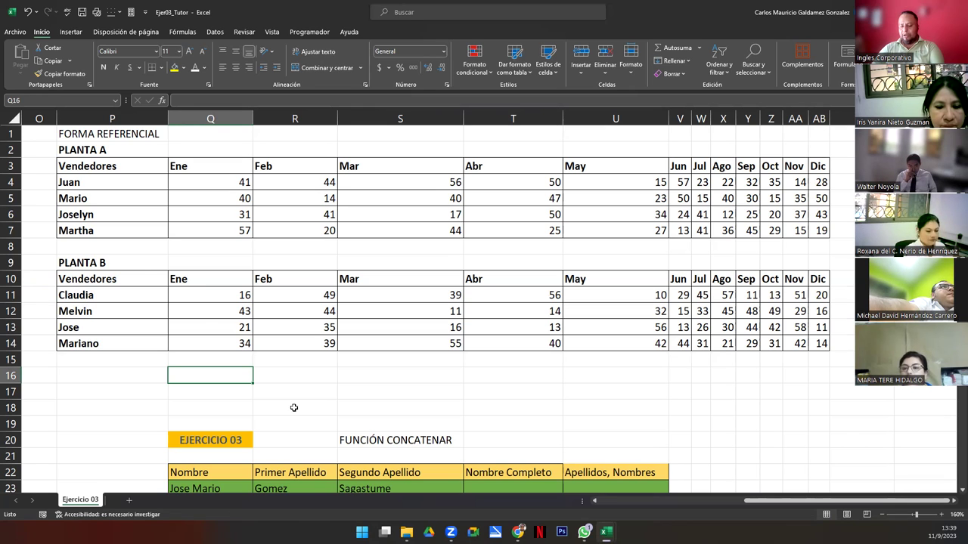
Compare the full extents of the PLANTA A and PLANTA B tables and their monthly data ranges without the headers.
drag(111, 168, 820, 231)
drag(136, 279, 812, 345)
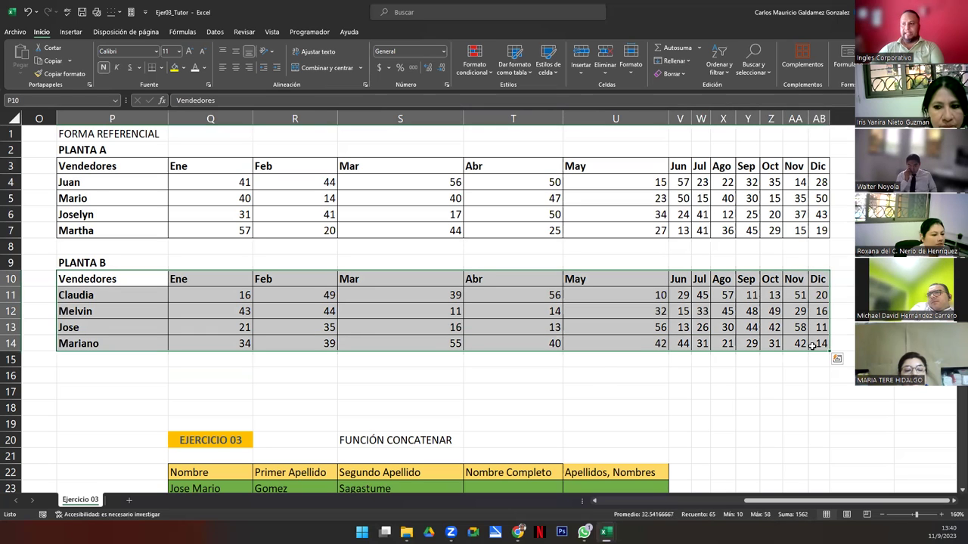
click(239, 299)
drag(308, 311, 828, 349)
drag(179, 182, 816, 229)
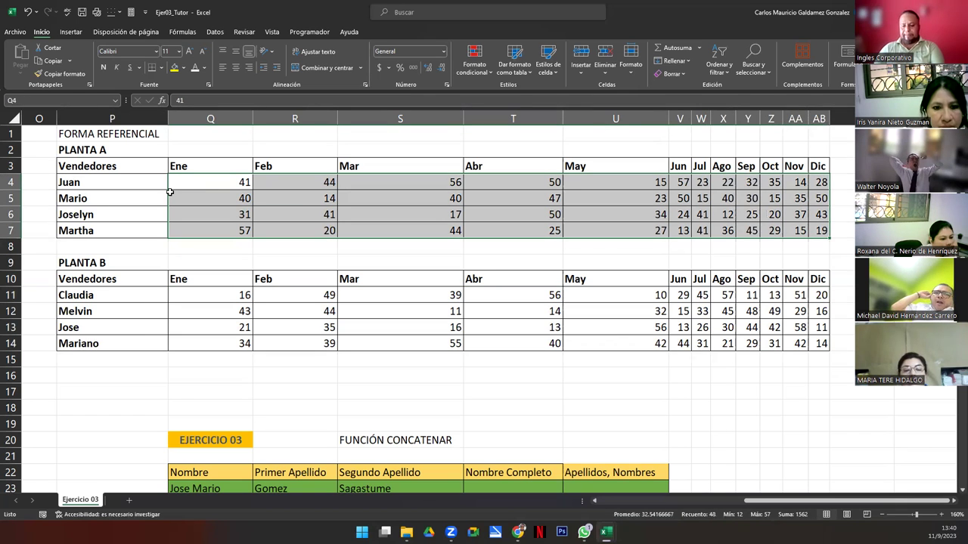
drag(204, 185, 824, 232)
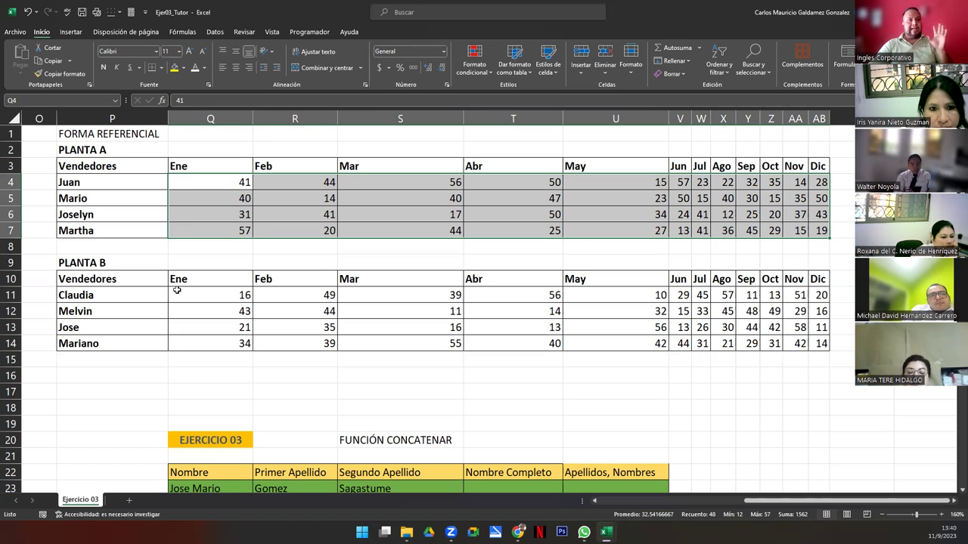
Enter the label Resultado in cell R17, below the PLANTA B table.
click(107, 169)
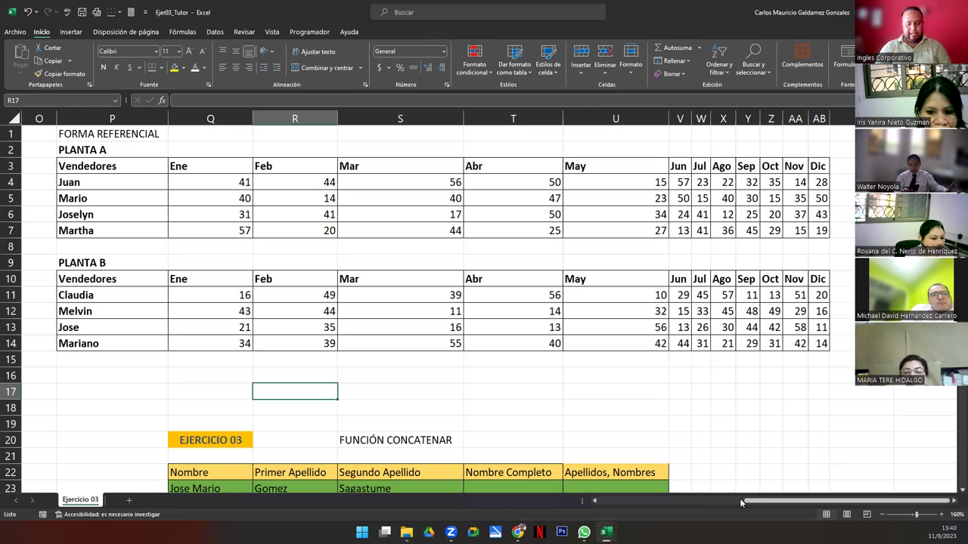
text(Resultado)
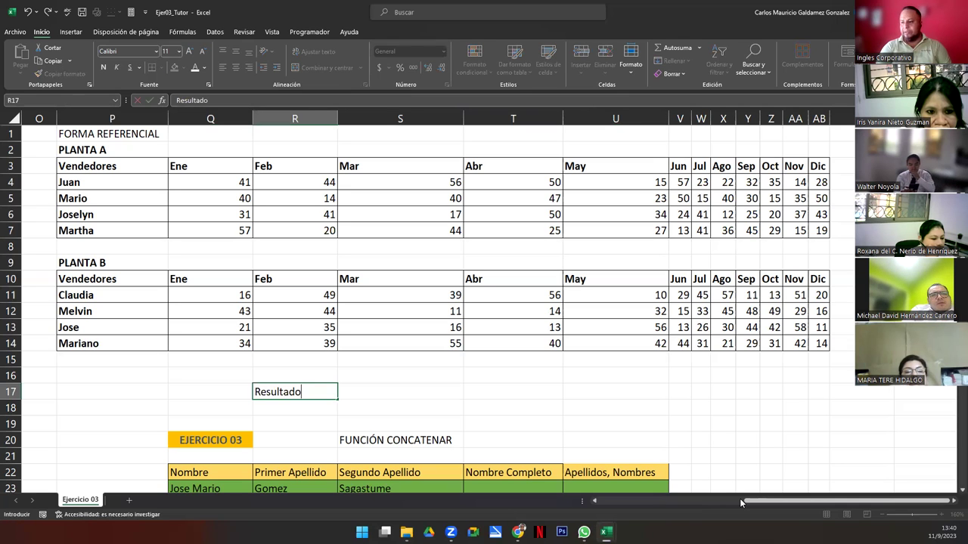
key(Tab)
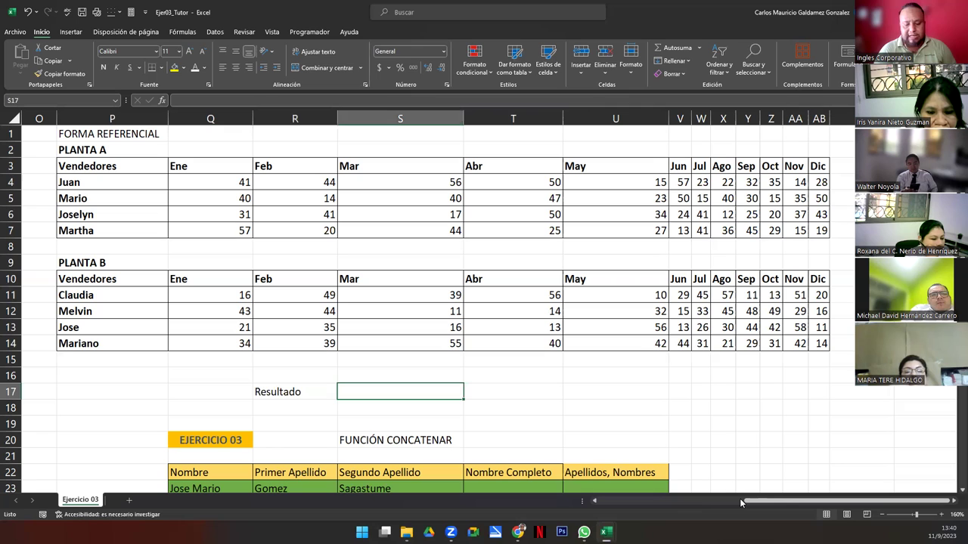
text(=)
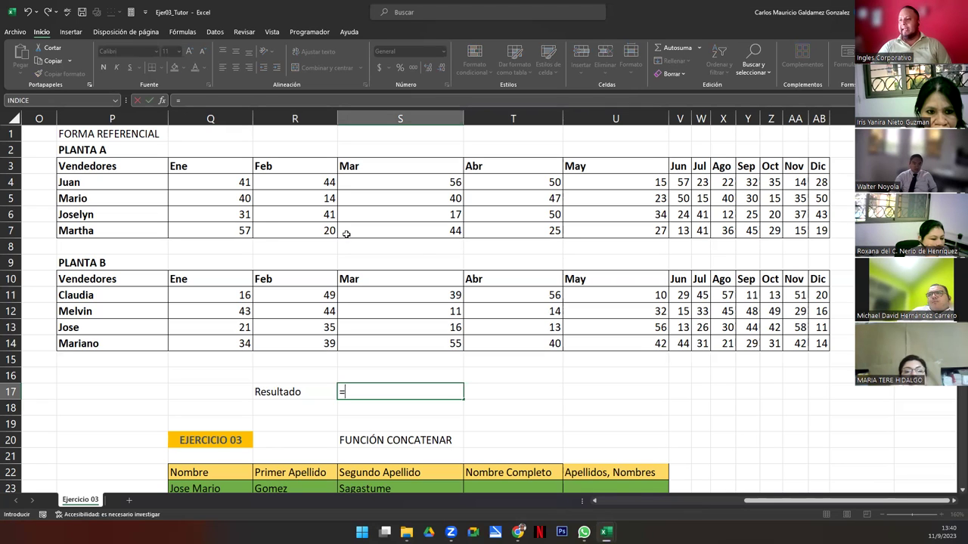
drag(227, 182, 824, 231)
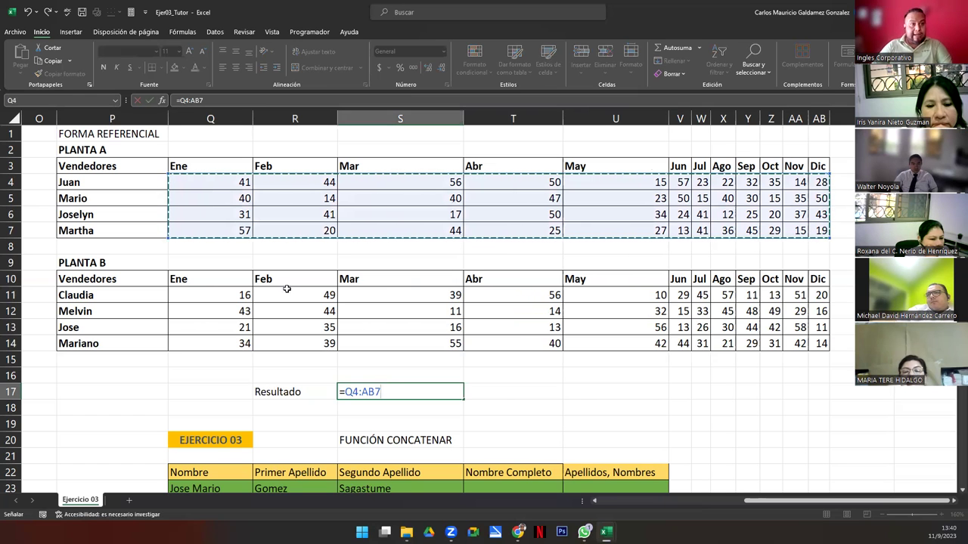
drag(251, 295, 801, 348)
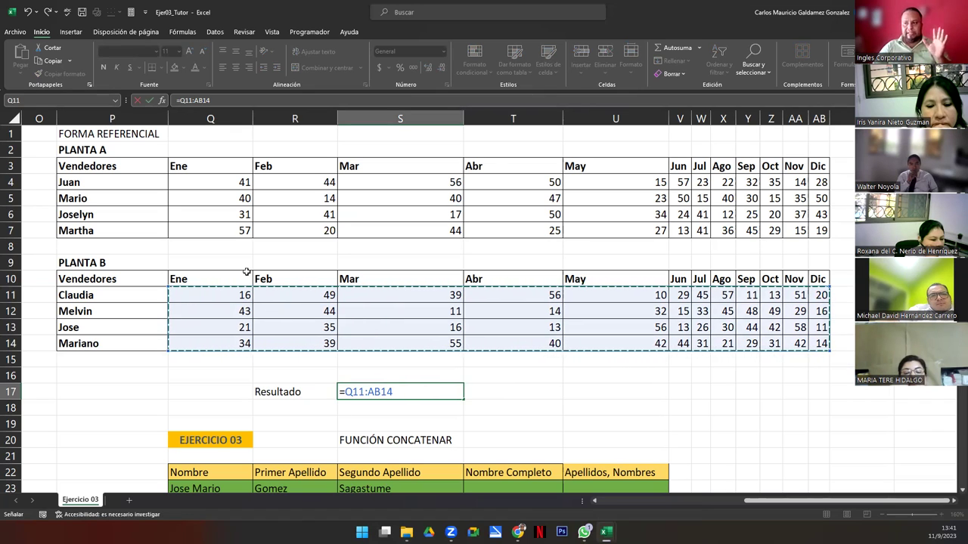
drag(219, 294, 825, 350)
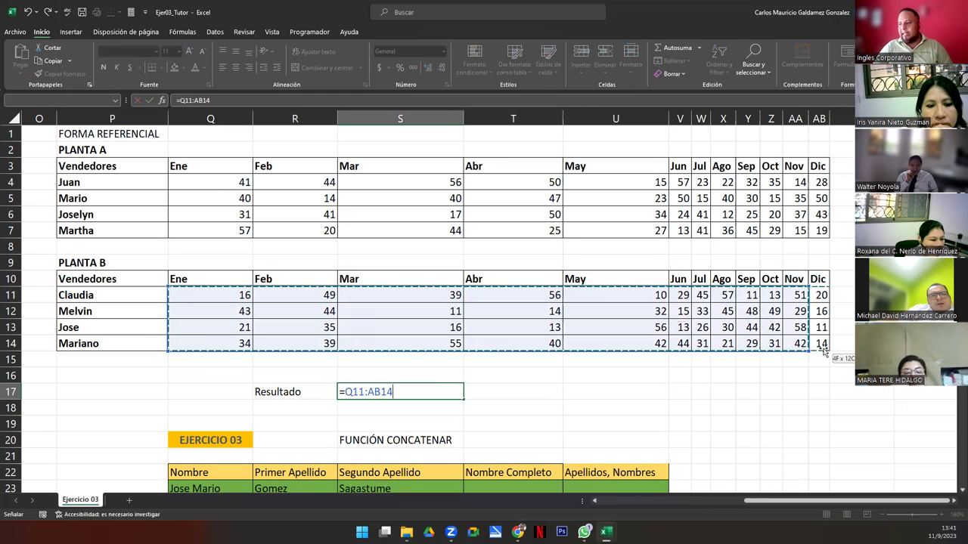
drag(217, 184, 821, 233)
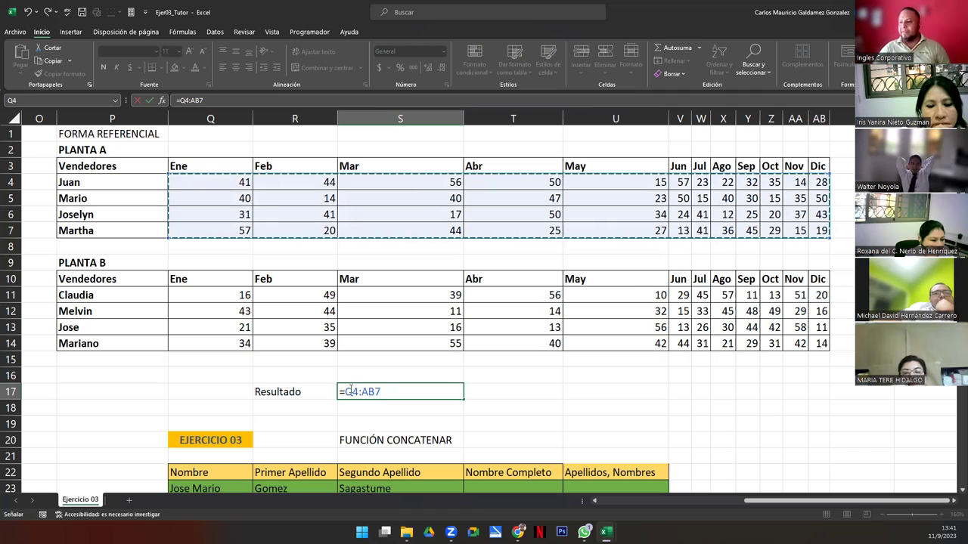
drag(345, 391, 449, 392)
key(BackSpace)
key(BackSpace)
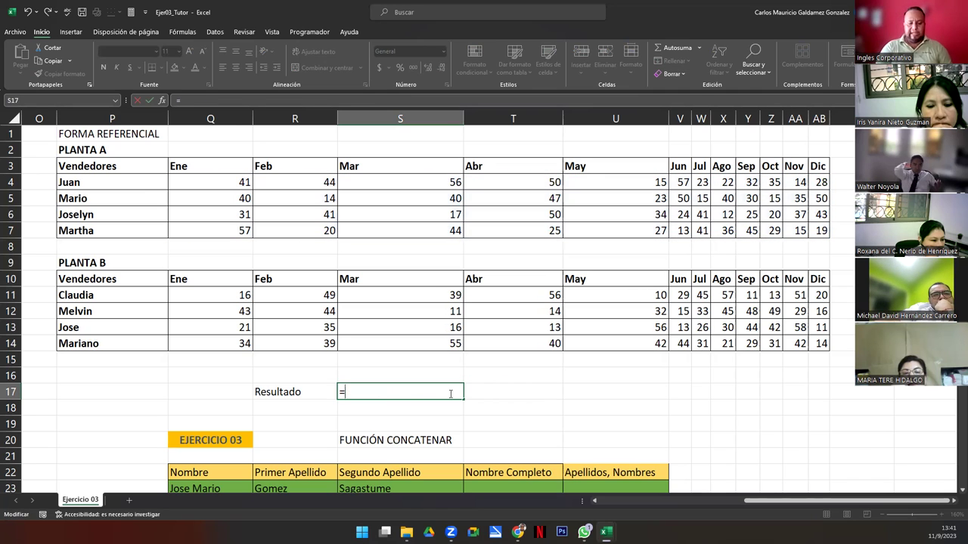
key(Escape)
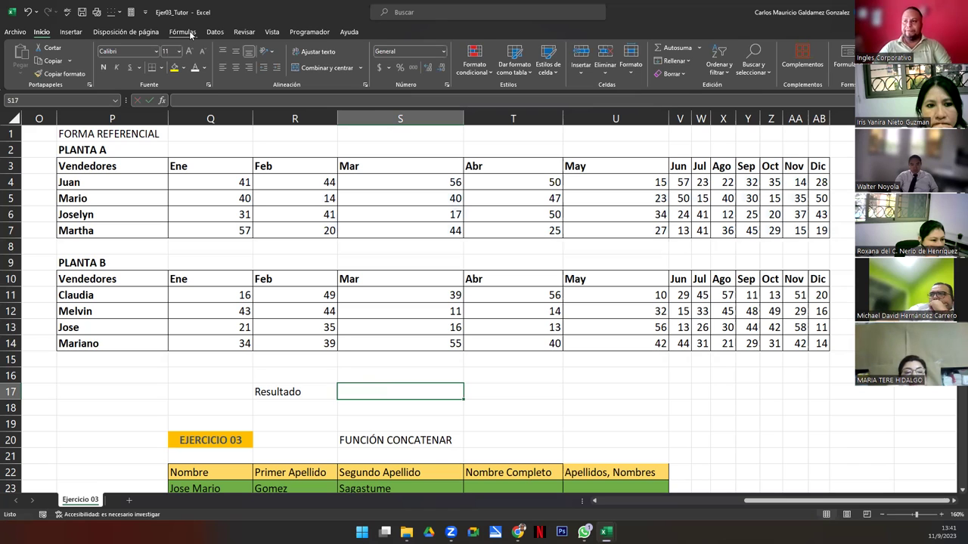
Insert the lookup function INDICE in cell S17 using the ref;núm_fila;núm_columna;núm_área argument form.
click(183, 32)
click(237, 68)
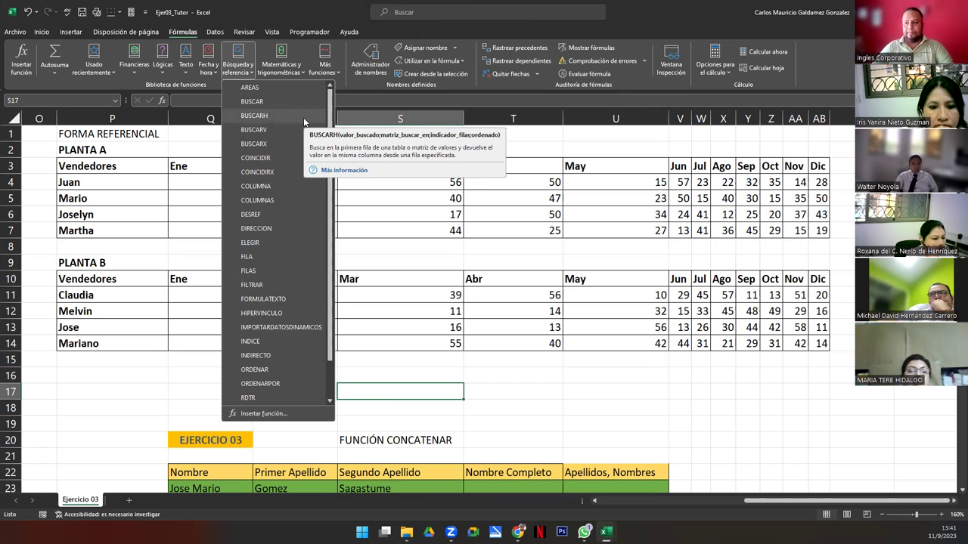
click(276, 343)
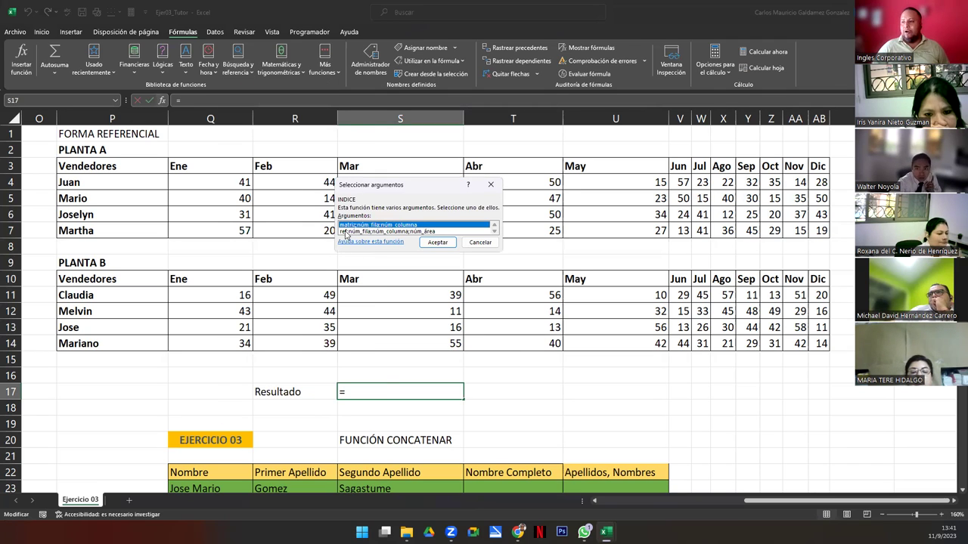
click(385, 230)
click(436, 243)
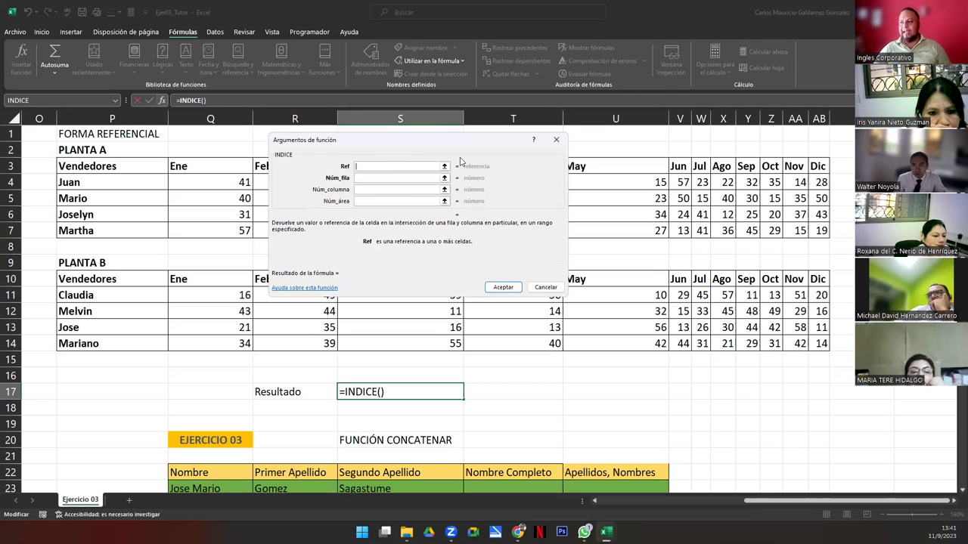
Set the INDICE Ref argument to the two monthly data ranges Q4:AB7 and Q11:AB14.
drag(400, 145, 503, 105)
click(546, 127)
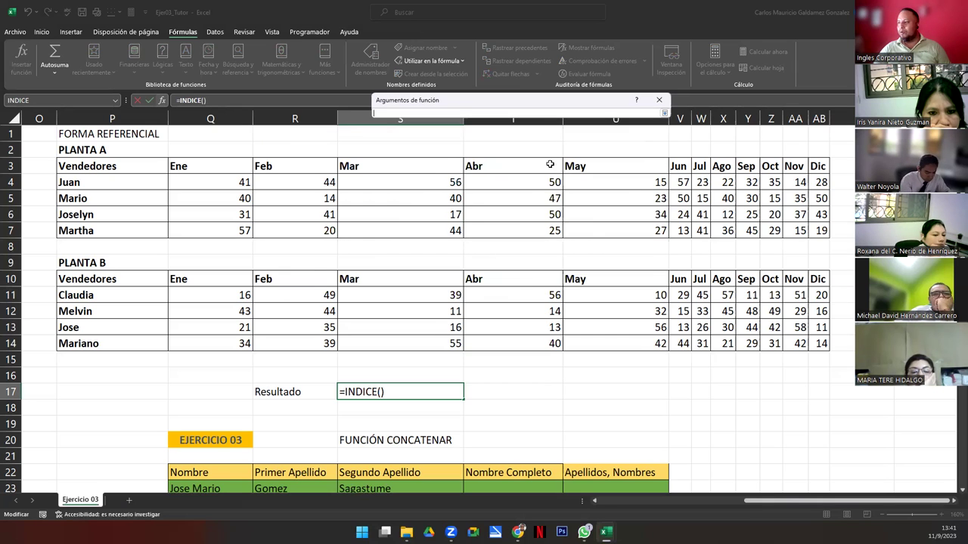
drag(214, 182, 819, 227)
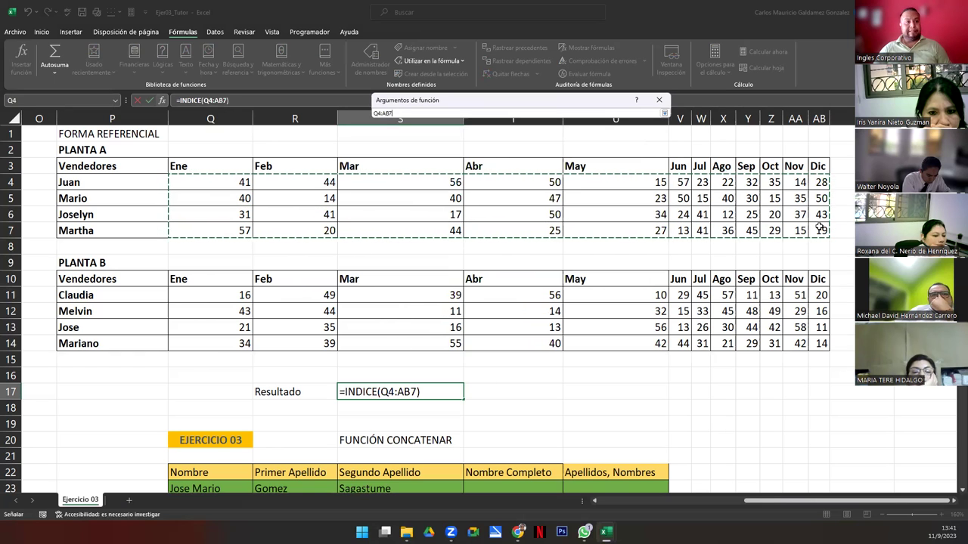
ctrl+click(240, 295)
drag(240, 295, 816, 347)
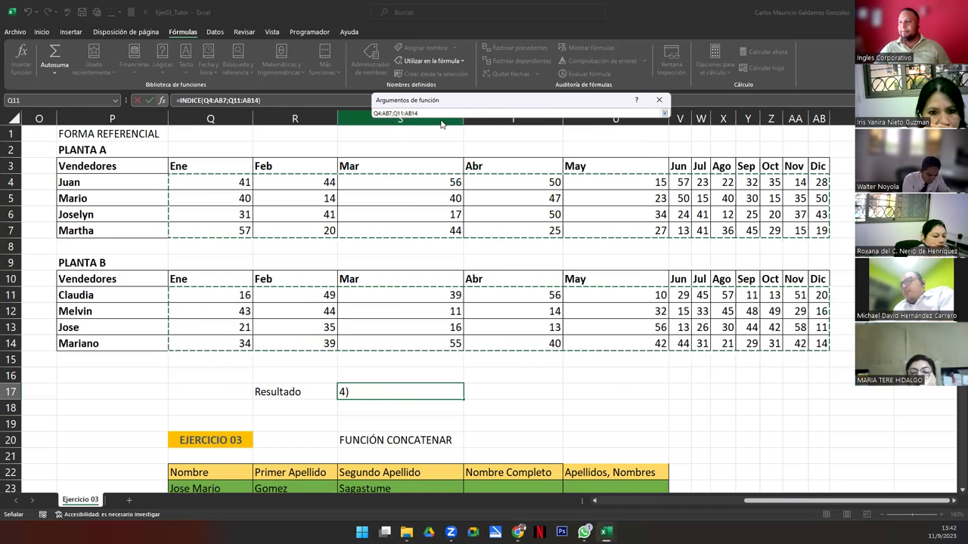
click(664, 113)
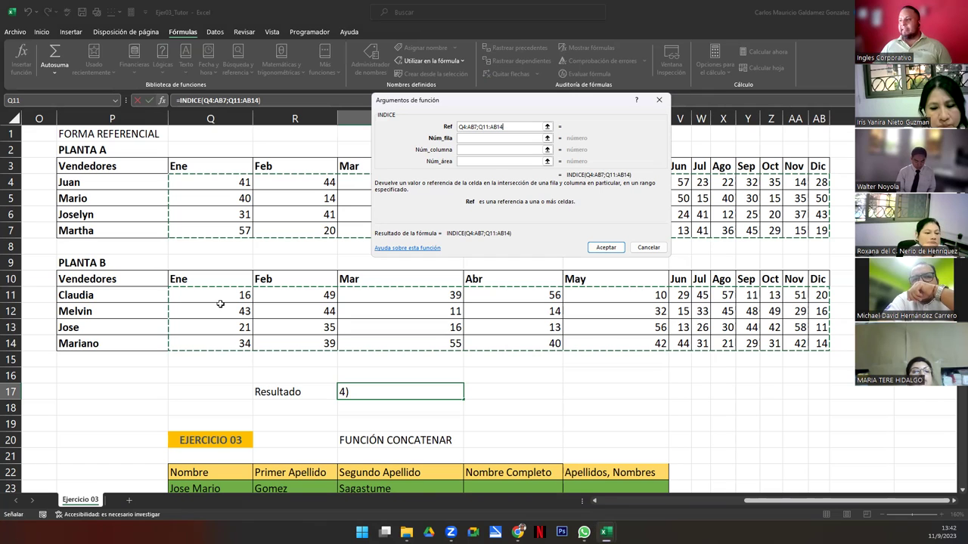
Enclose the two ranges in the Ref argument in parentheses, as (Q4:AB7;Q11:AB14).
click(463, 140)
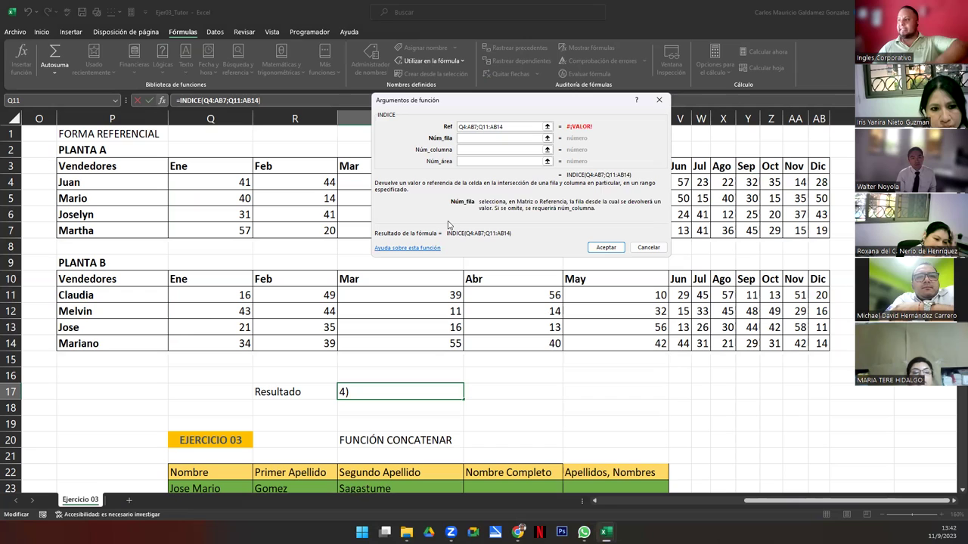
click(459, 127)
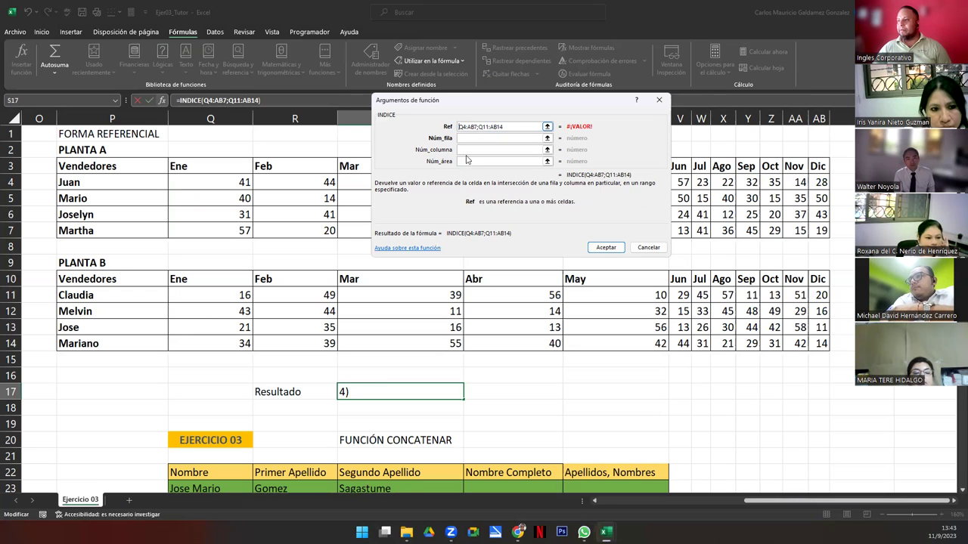
text(()
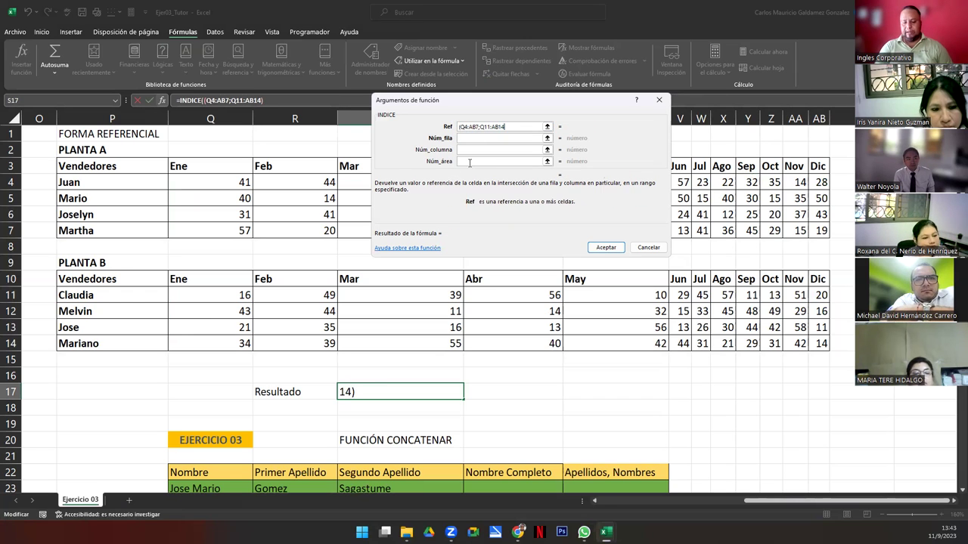
key(Tab)
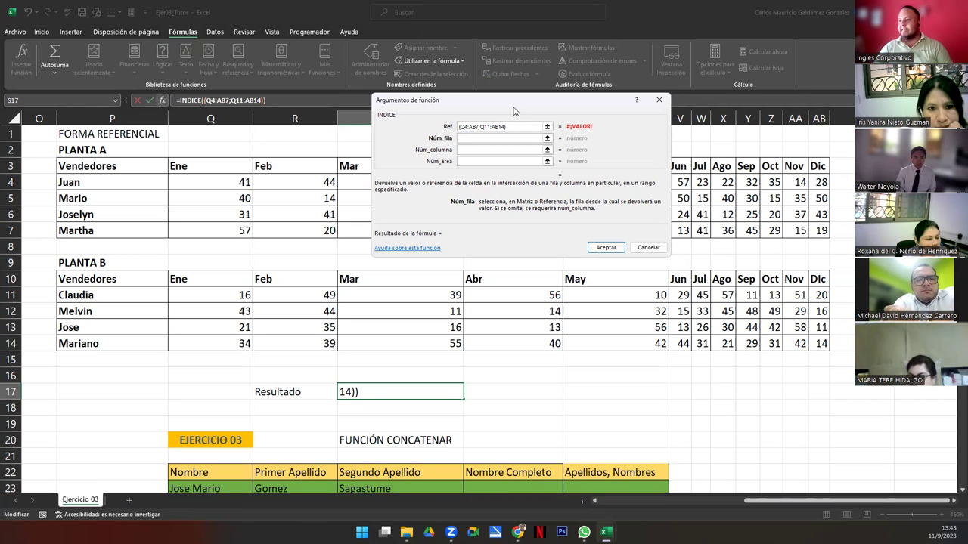
drag(513, 111, 576, 139)
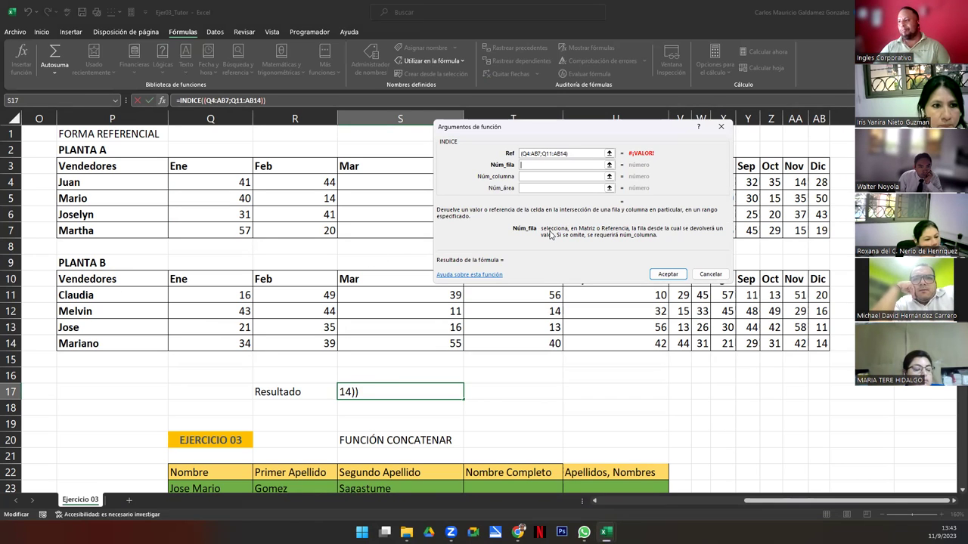
Set Núm_fila to 1, Núm_columna to 6 and Núm_área to 1, and accept the INDICE formula.
text(1)
key(Tab)
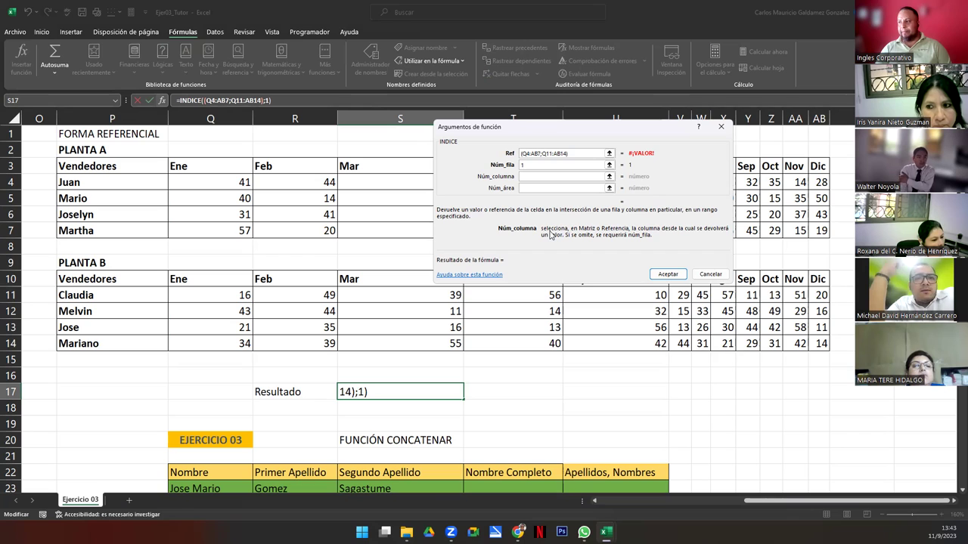
text(6)
key(Tab)
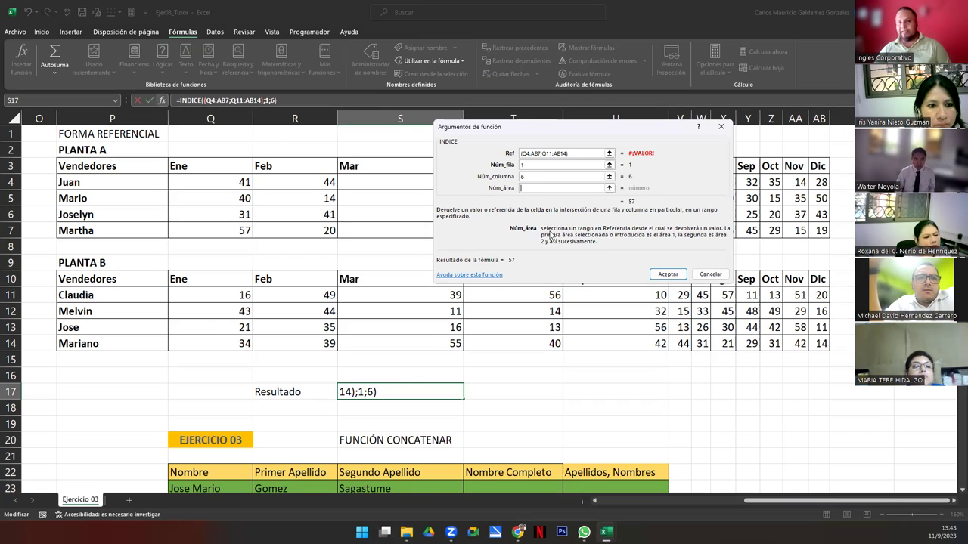
text(1)
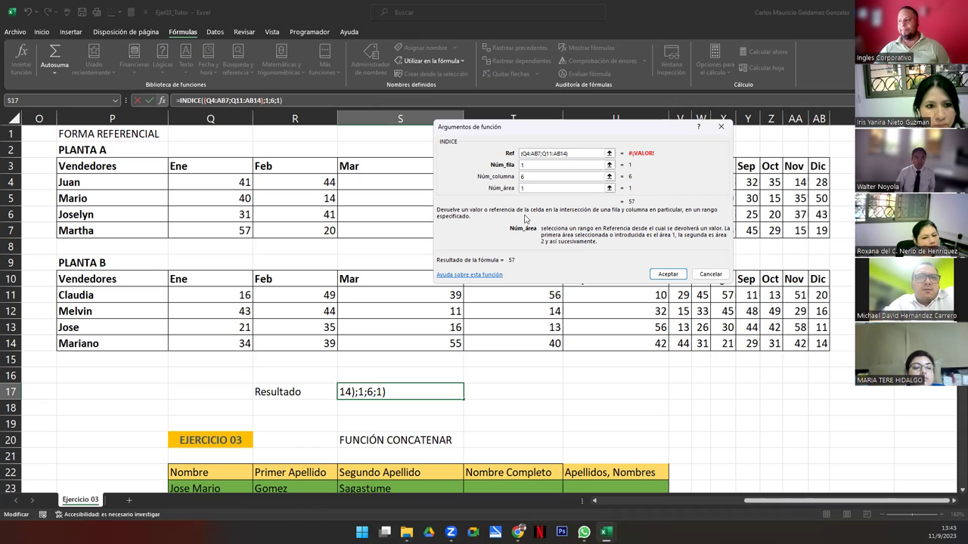
drag(555, 137, 637, 179)
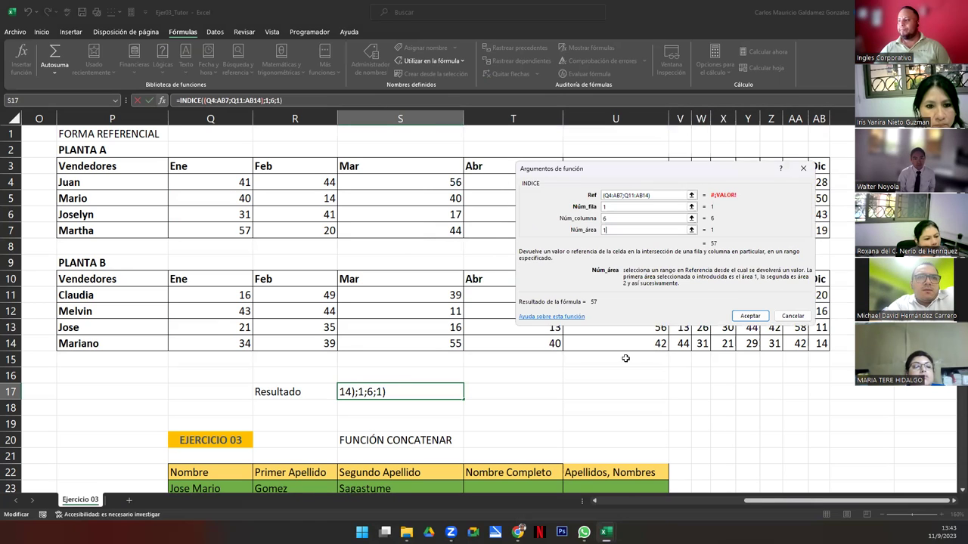
click(741, 316)
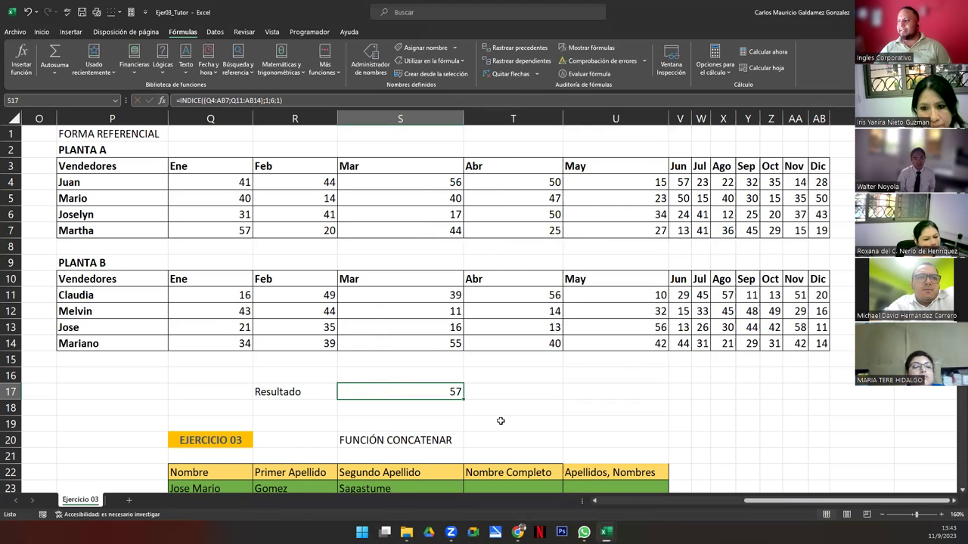
Copy the PLANTA A seller names in P4:P7 over the PLANTA B sellers starting at P11.
drag(93, 185, 100, 236)
key(ctrl+c)
click(102, 303)
key(ctrl+v)
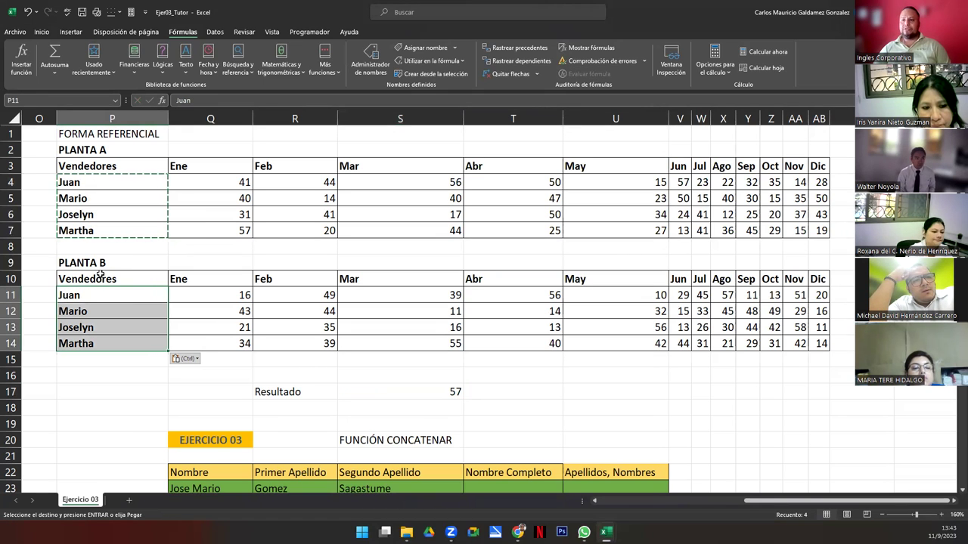
Replace the PLANTA A heading in cell P2 with Quincena 1.
click(96, 150)
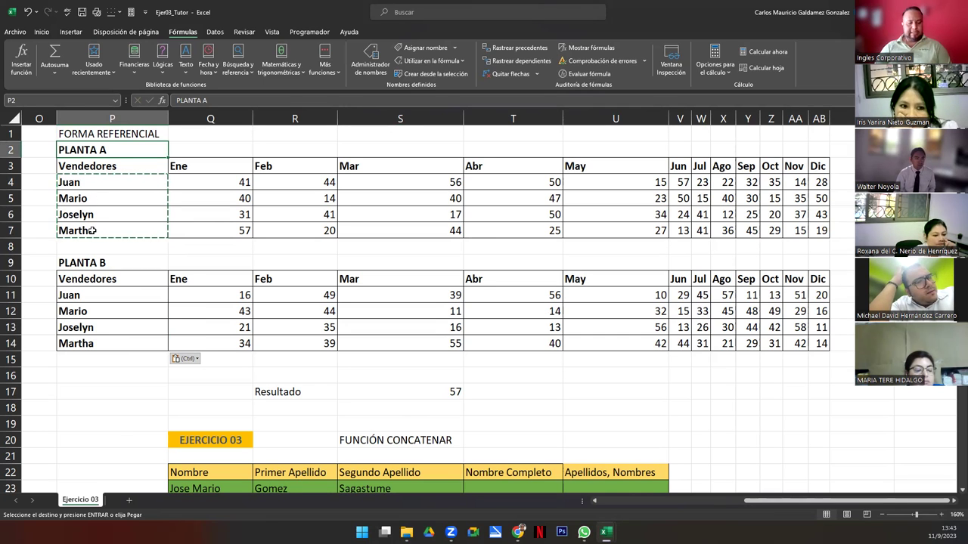
text(Quince)
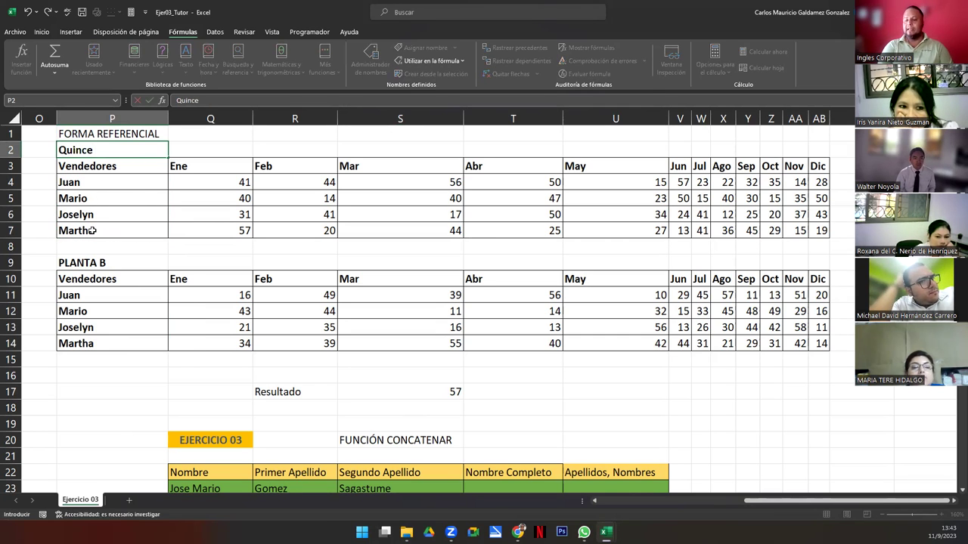
text(1)
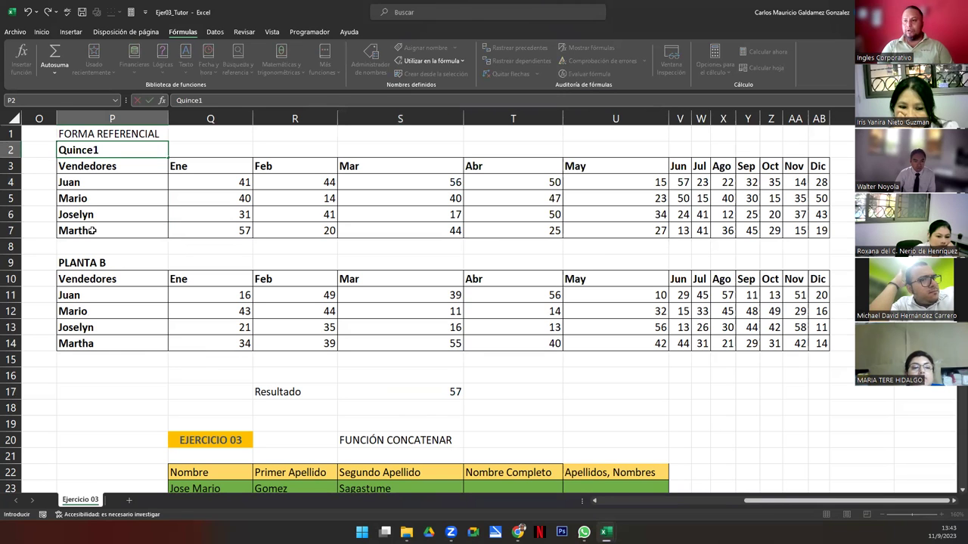
click(91, 231)
key(Up)
key(Up)
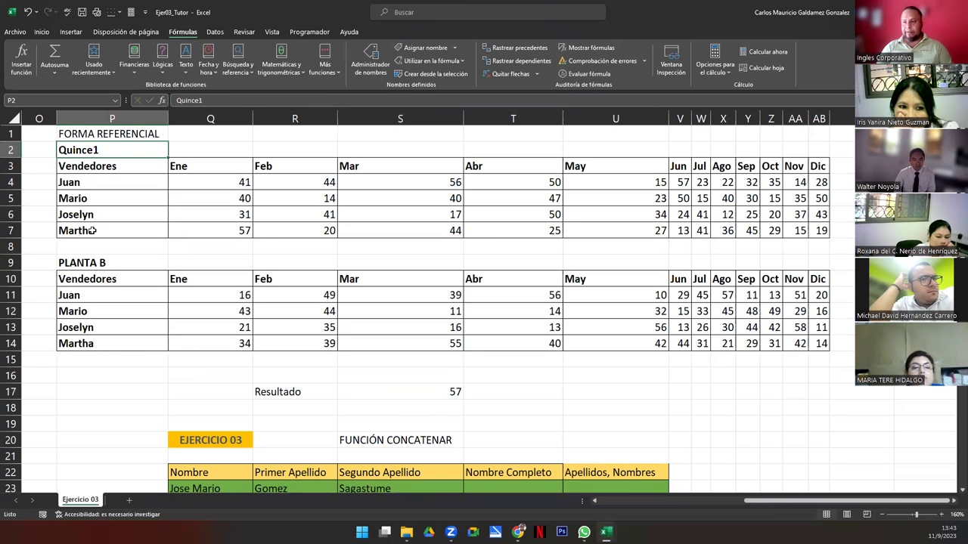
text(Quincena 1)
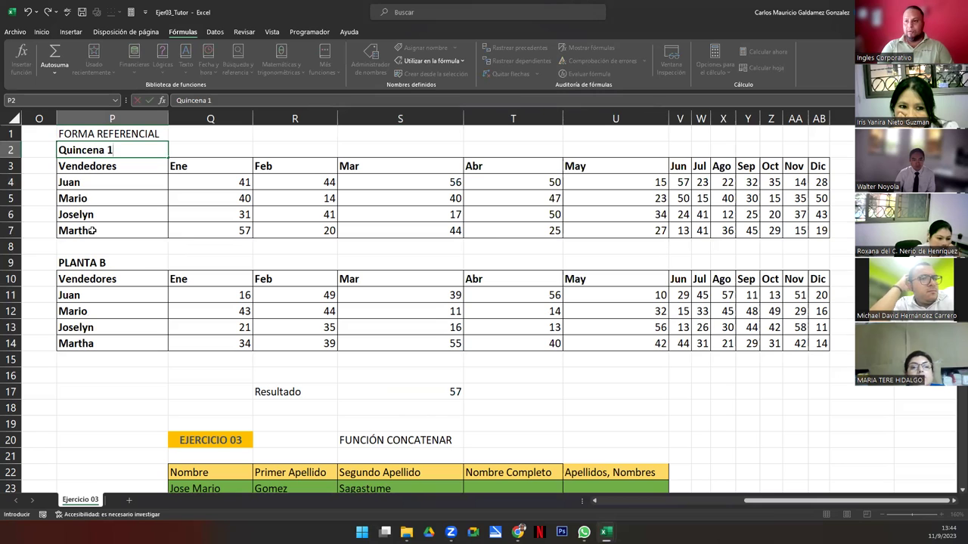
Replace the PLANTA B heading in cell P9 with Quincena 2.
key(Down)
key(Down)
key(Down)
key(Down)
key(Down)
key(Down)
key(Down)
text(Quincena 2)
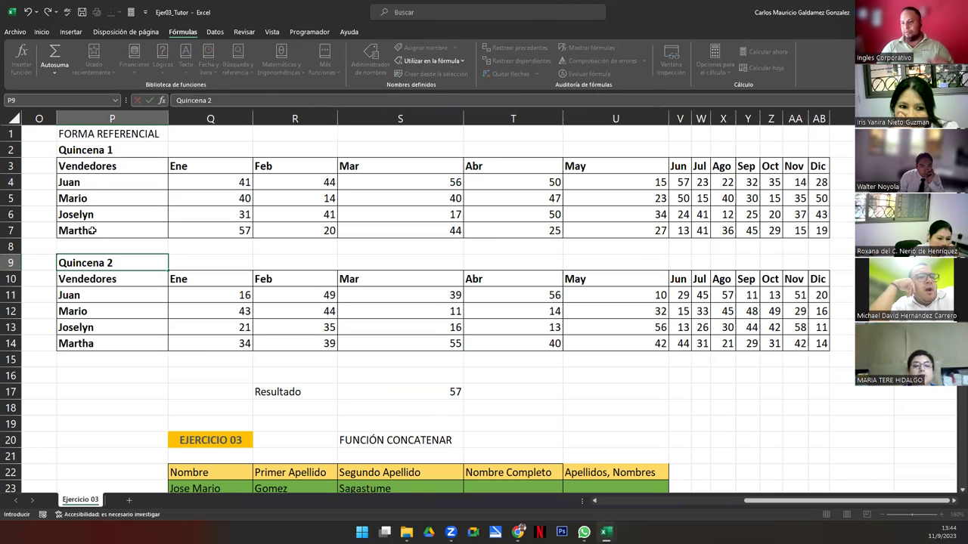
key(Return)
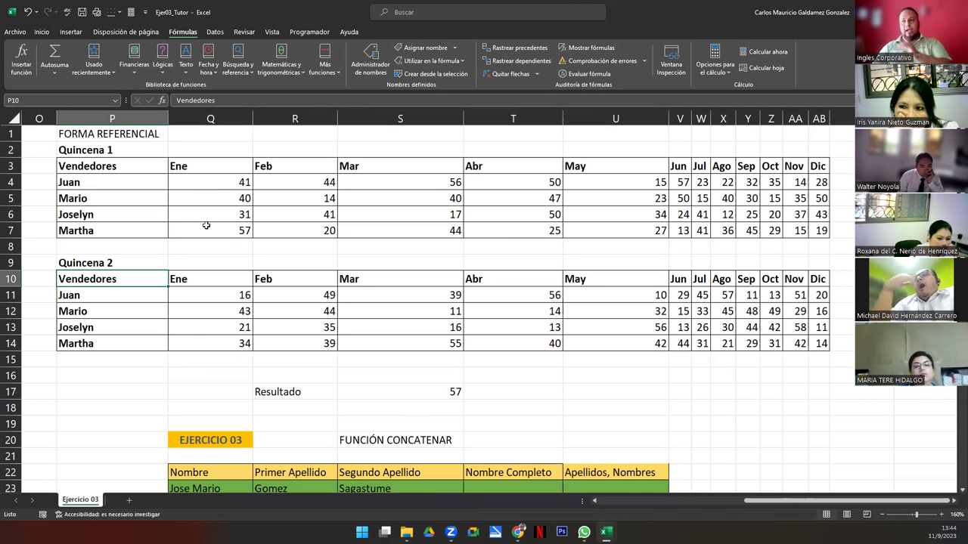
Label the result in cell S16 with the first seller's name in capitals, followed by " - JUNIO".
click(423, 392)
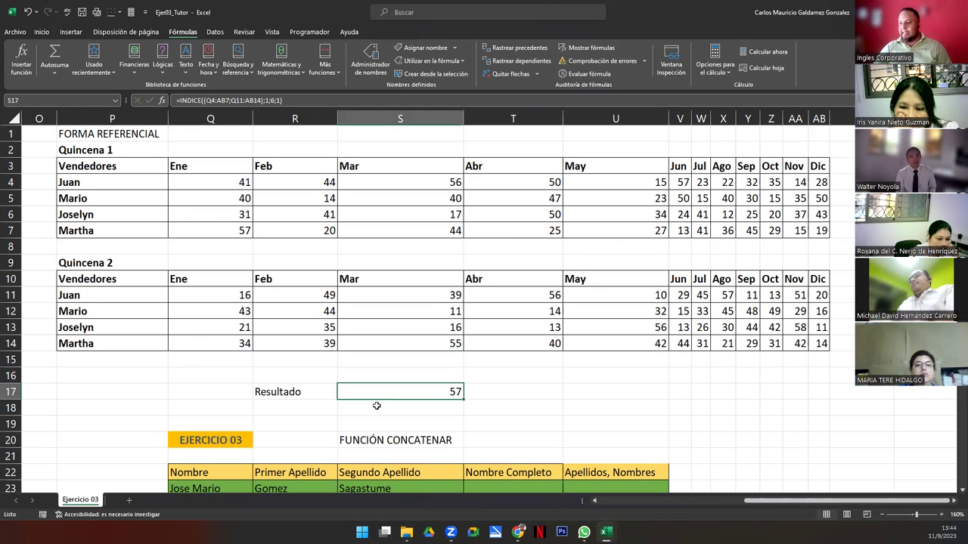
click(349, 375)
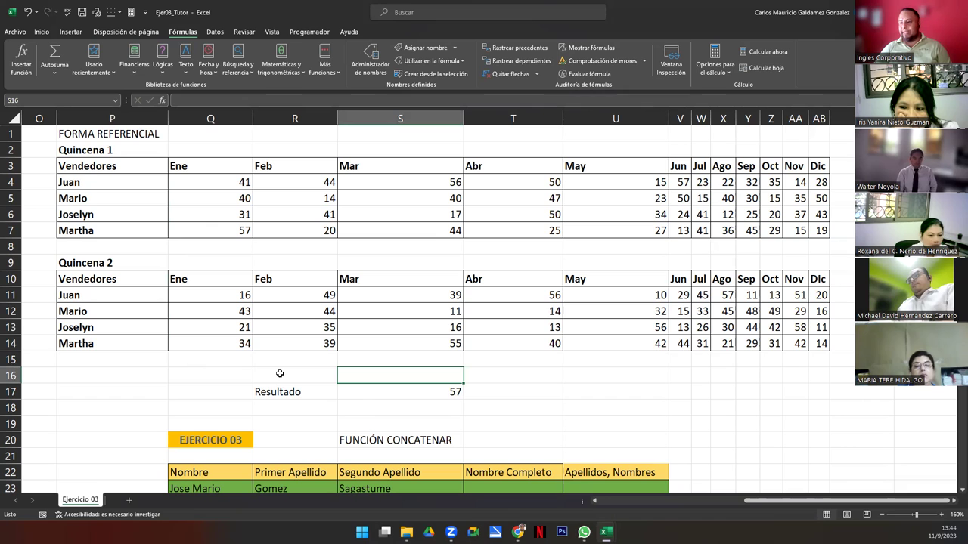
text(JUAN )
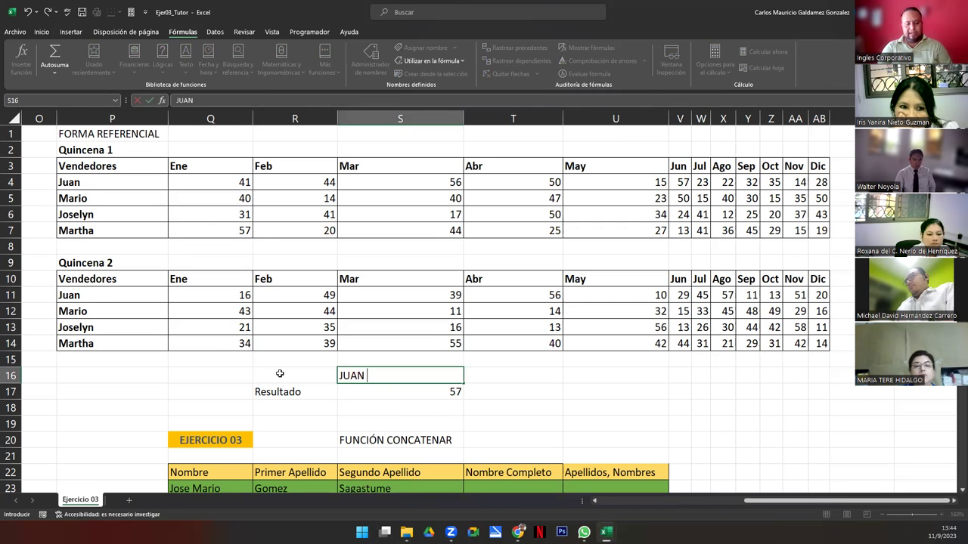
text(-)
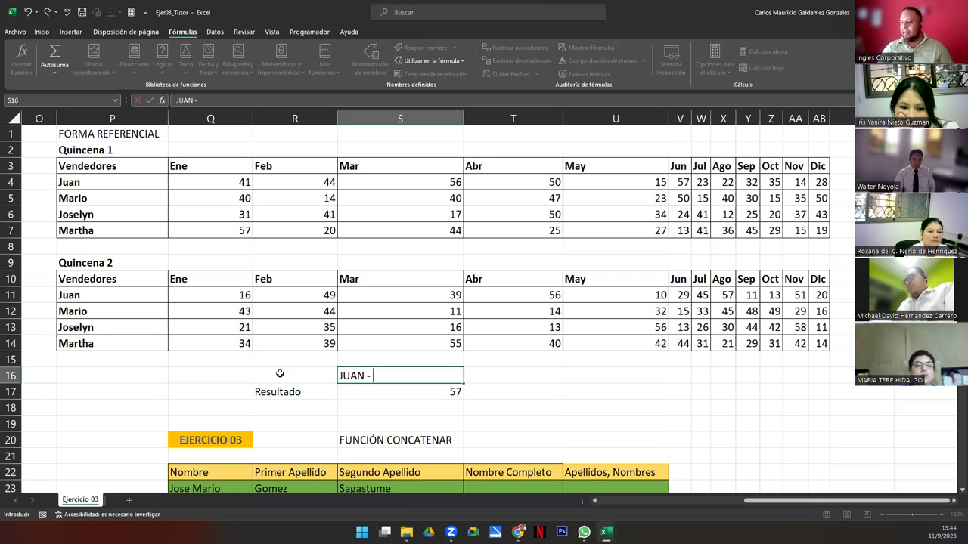
drag(385, 404, 384, 389)
click(384, 389)
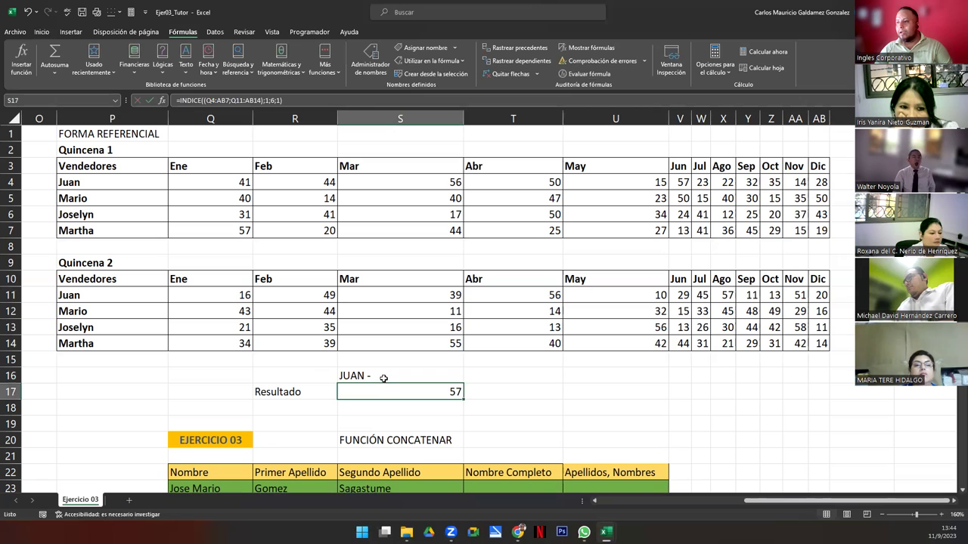
click(386, 376)
double_click(386, 376)
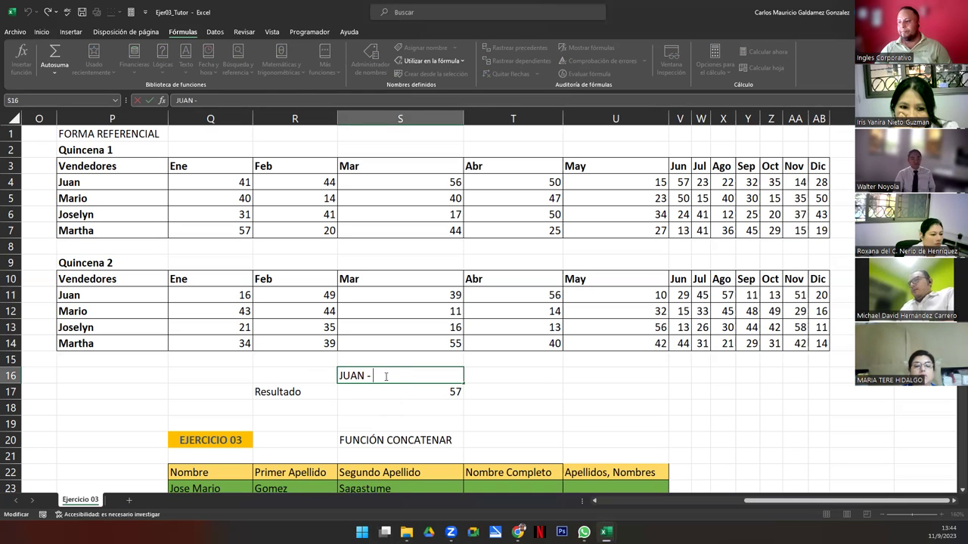
text(JUNIO)
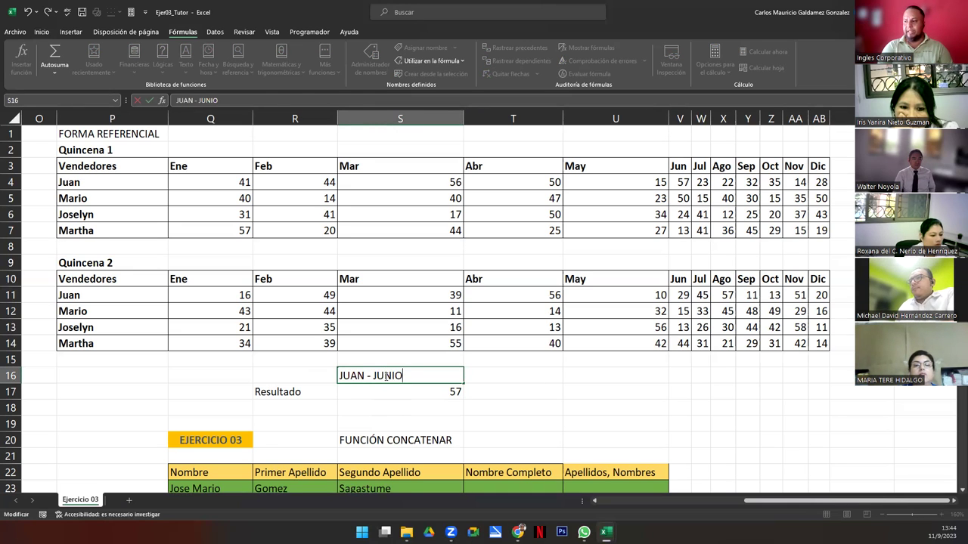
key(Return)
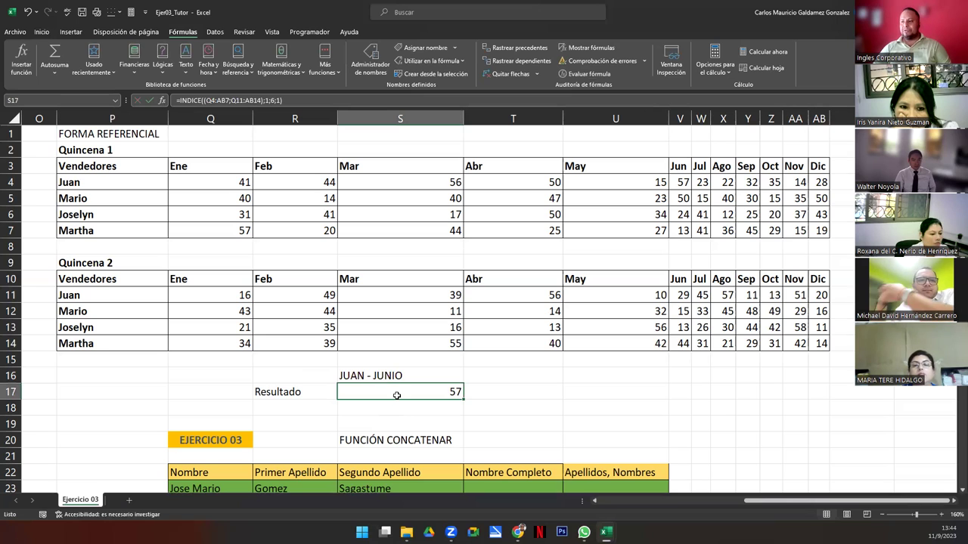
Review the S17 formula's ranges and trace where row 4 and the Jun column intersect in the Quincena 1 table.
click(279, 101)
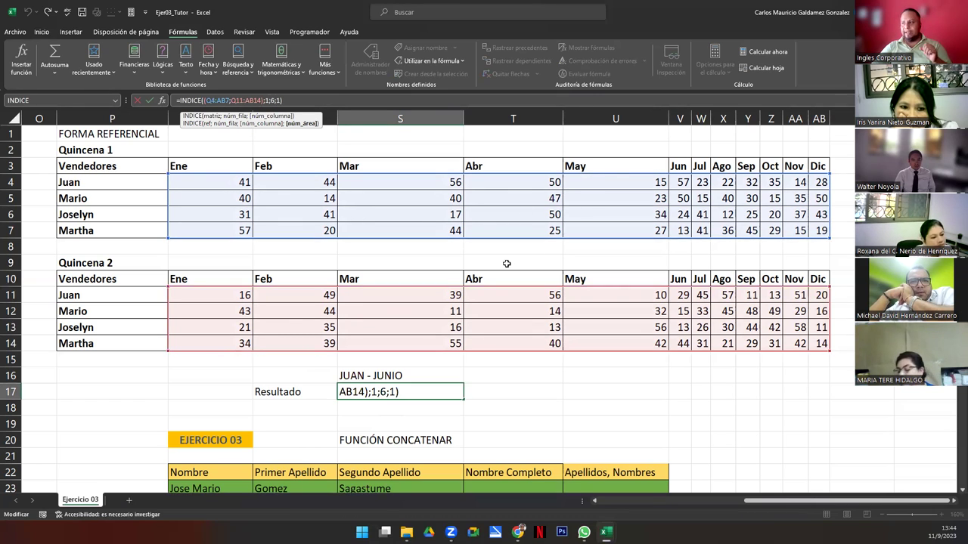
click(428, 392)
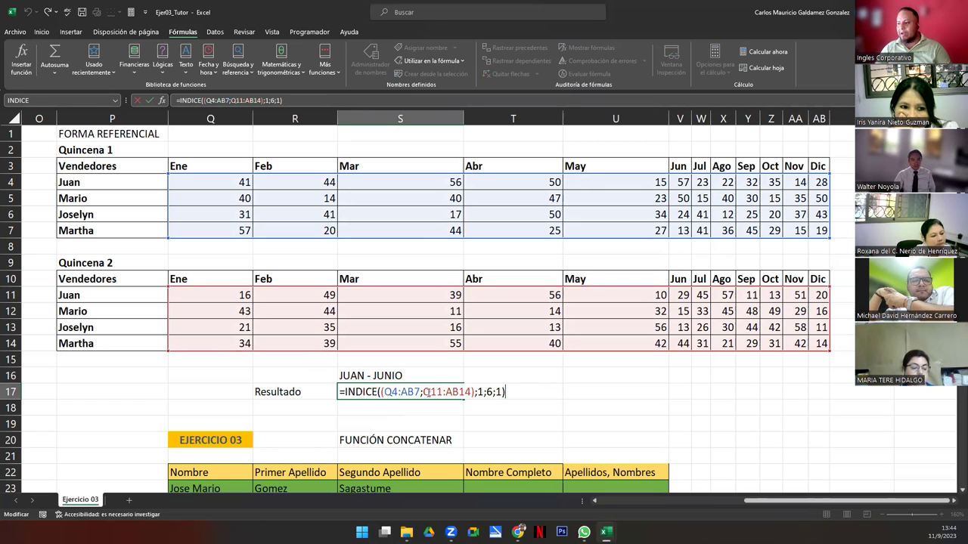
key(Return)
click(11, 182)
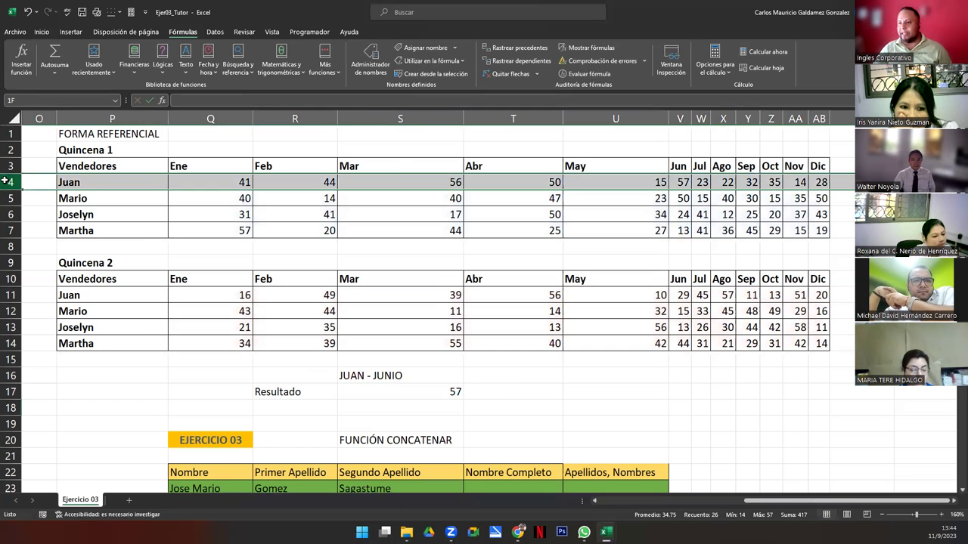
click(680, 119)
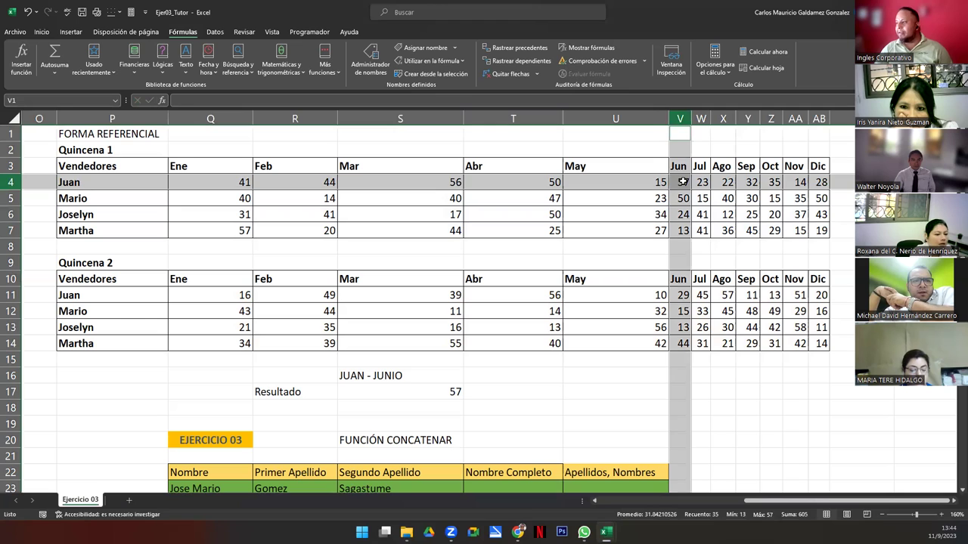
click(683, 182)
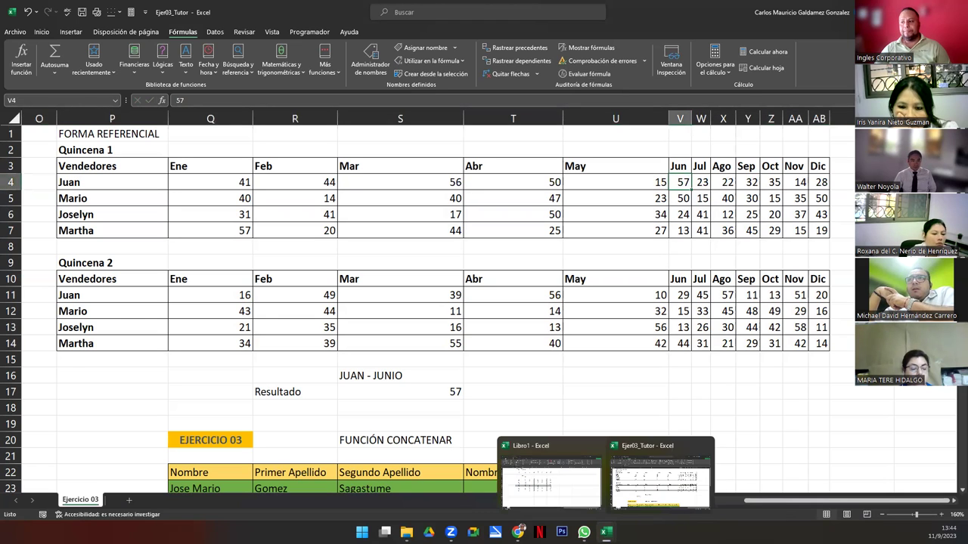
Set the area number of the S17 INDICE formula to 2 and check it against where row 11 meets the Jun column.
click(404, 391)
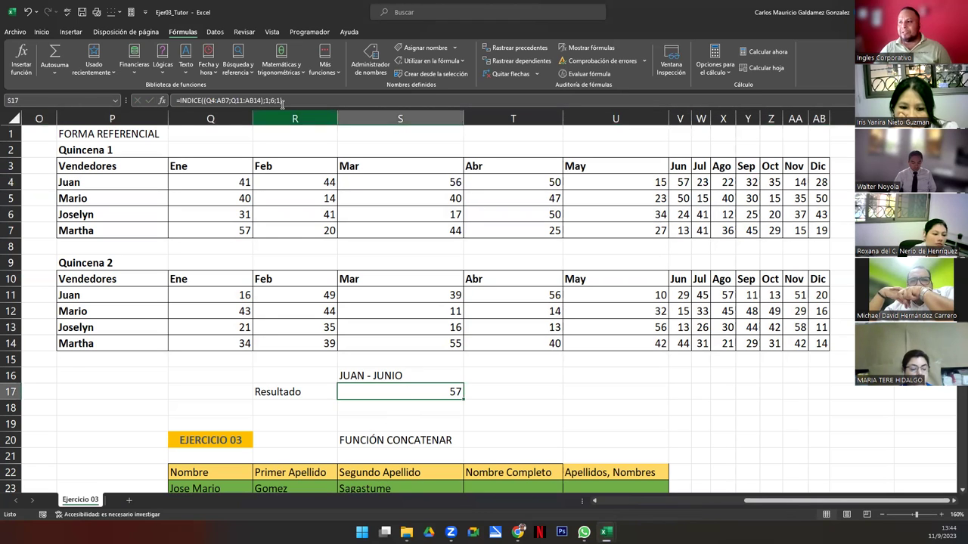
key(F2)
key(BackSpace)
text(2)
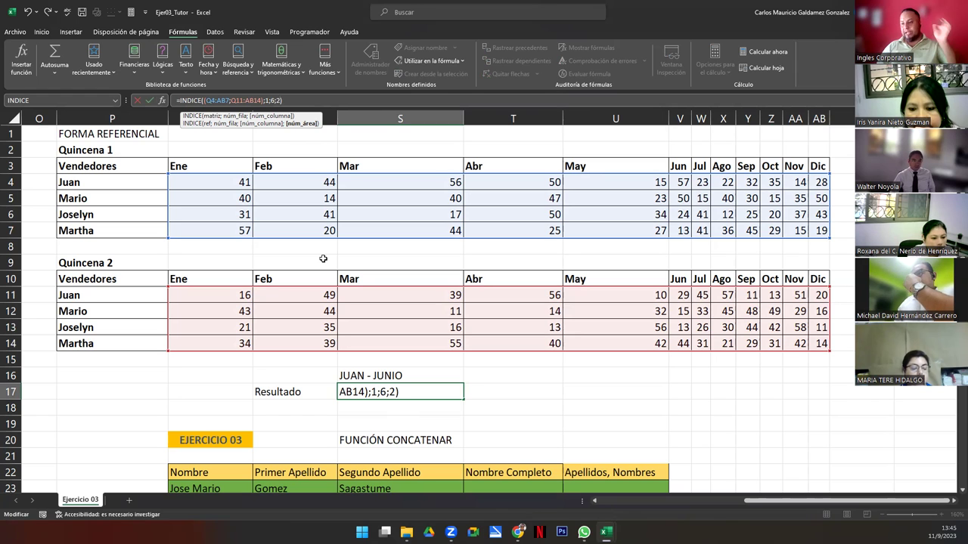
key(Return)
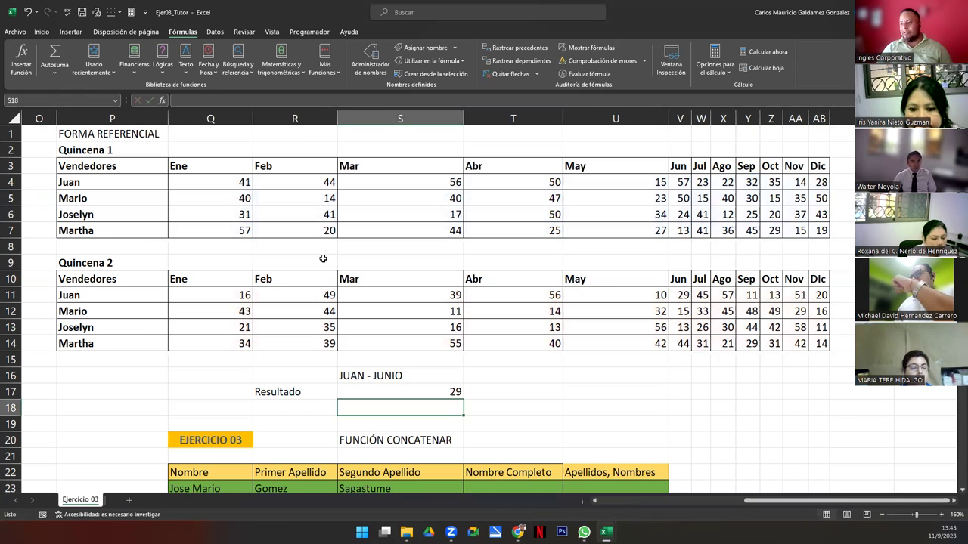
key(Up)
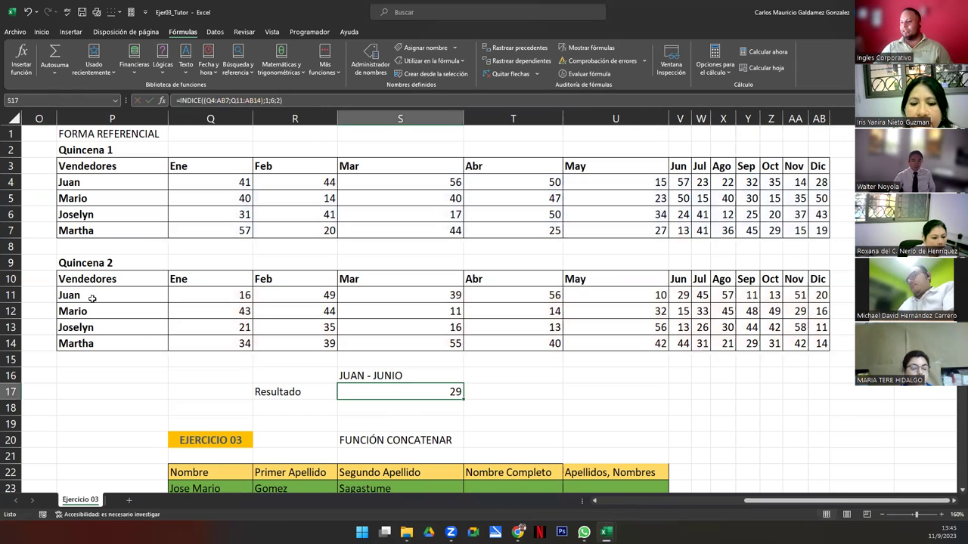
click(11, 295)
ctrl+click(680, 118)
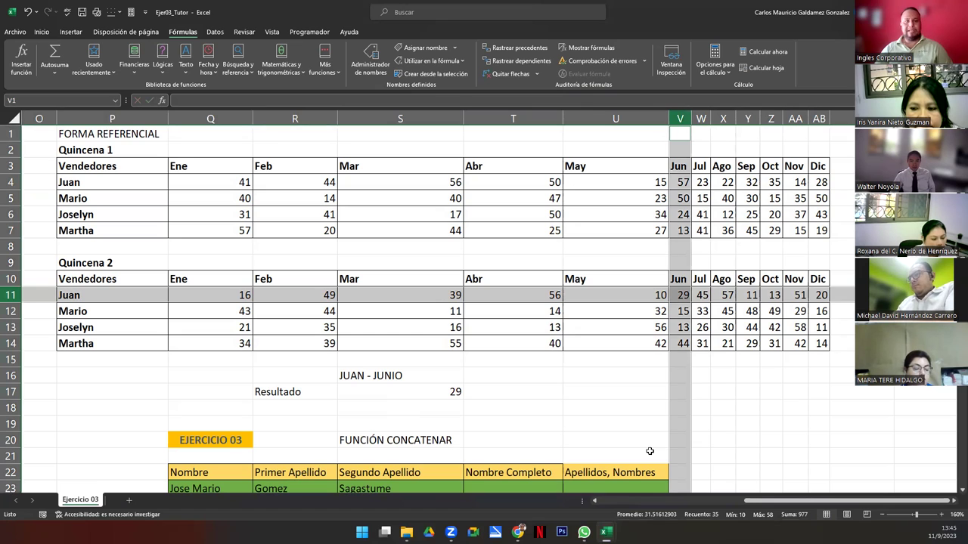
Center the result in cell S17 horizontally.
click(444, 397)
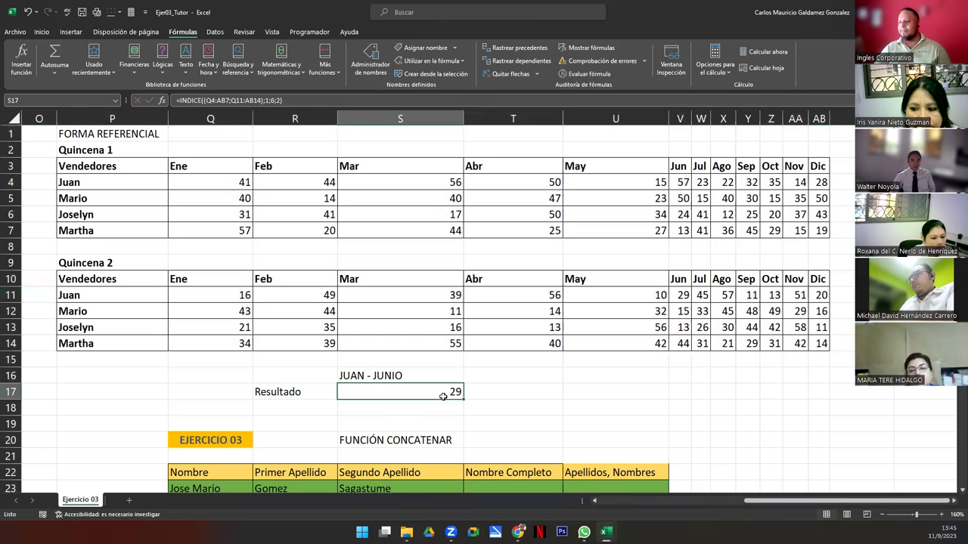
click(42, 32)
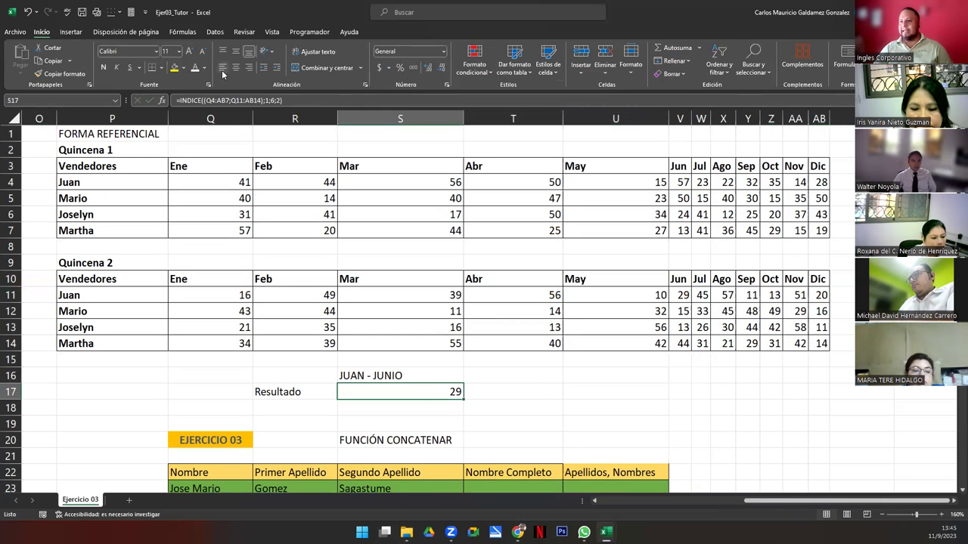
click(236, 67)
Label T16 with the second seller's name followed by " - Noviembre", and U16 with the fourth seller's name followed by " Agosto".
click(503, 374)
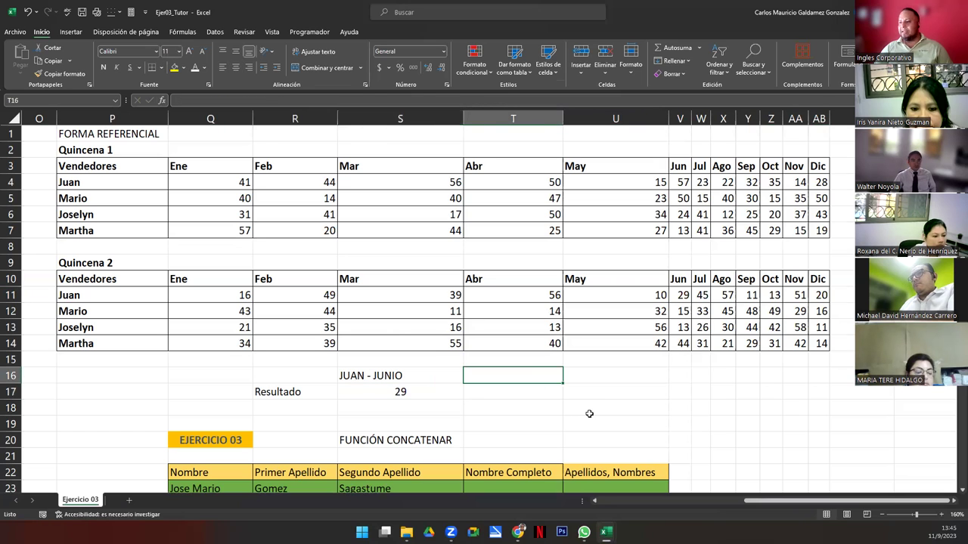
text(Mario)
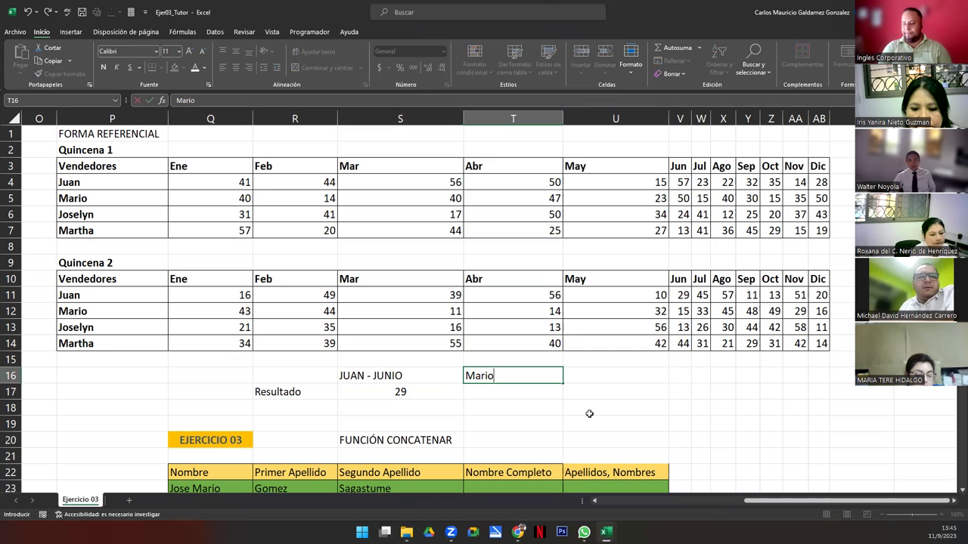
text( - Noviembre)
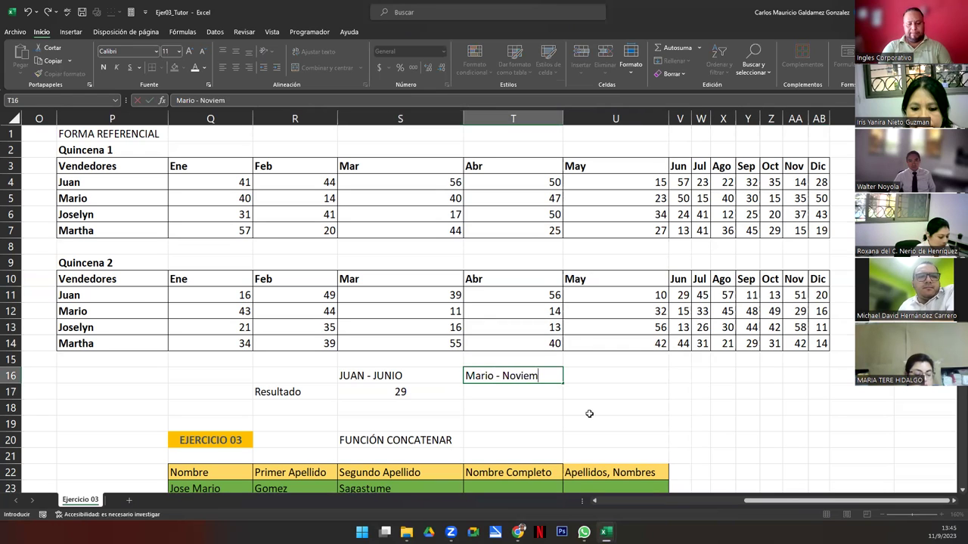
key(Tab)
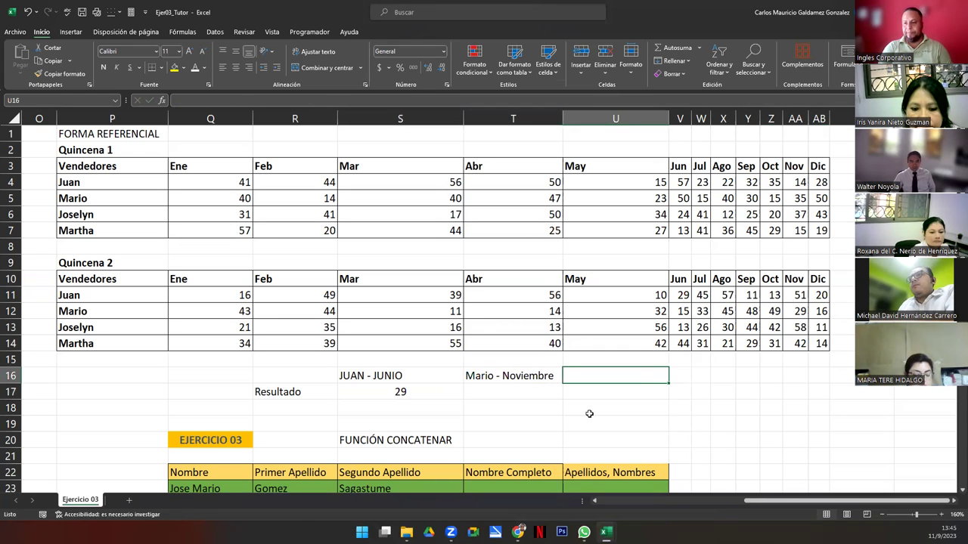
text(Martha)
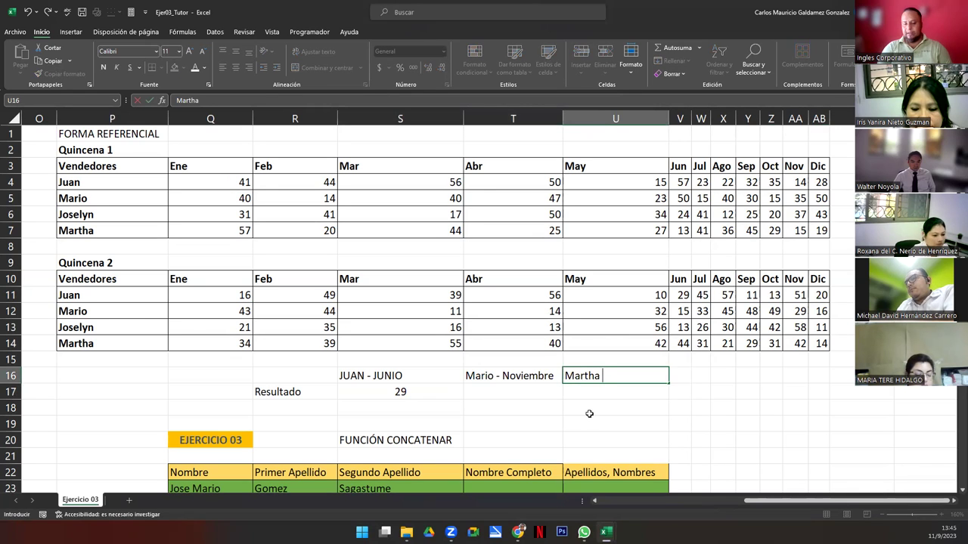
text( Agosto)
key(Return)
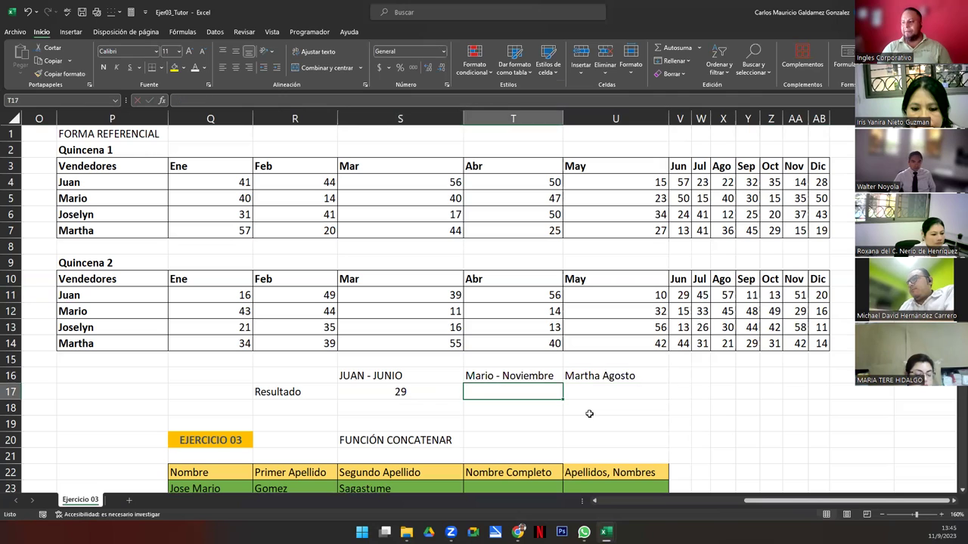
Enter the headings Quincena 2 in T15 and Quincena 1 in U15, above the new seller labels.
key(Up)
key(Up)
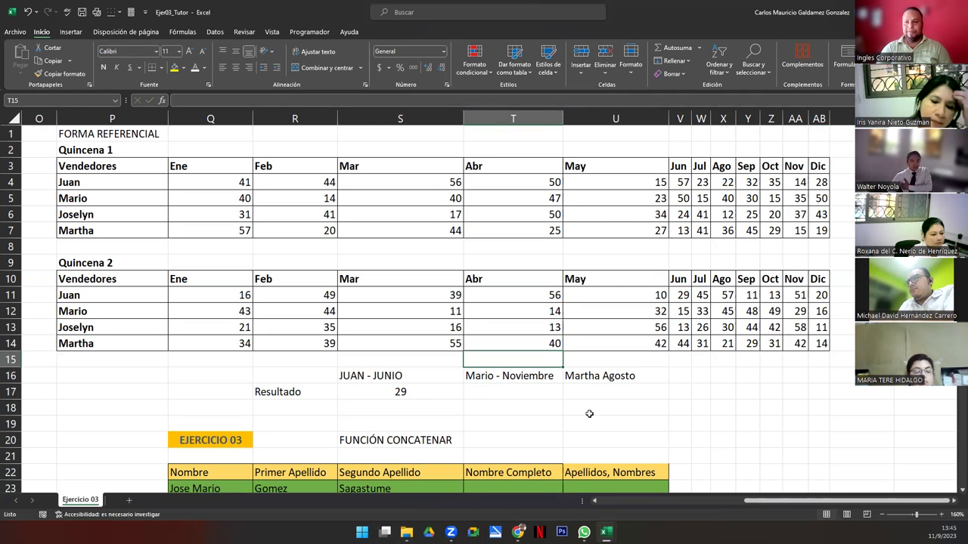
text(Quincena 1)
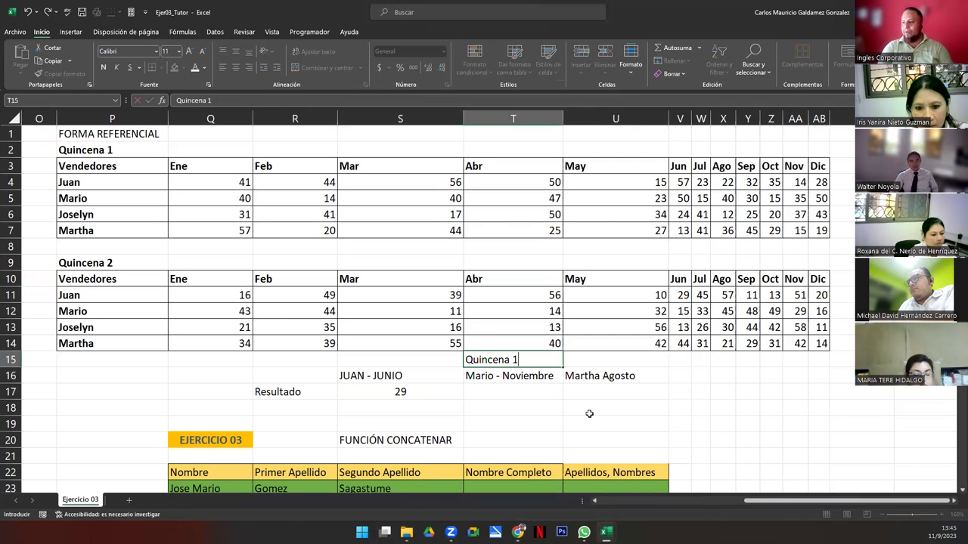
key(Tab)
key(Left)
key(F2)
key(BackSpace)
key(BackSpace)
text(2)
key(Tab)
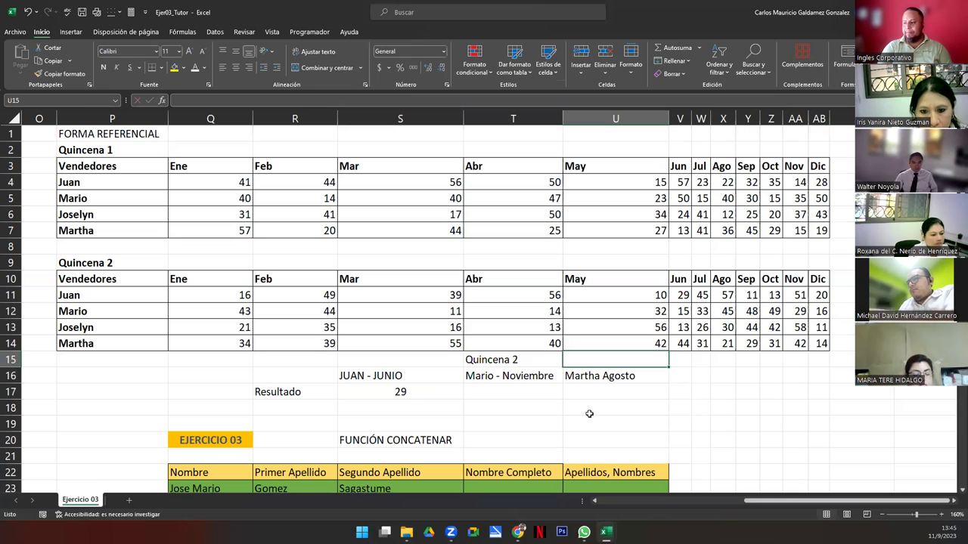
text(Quincena 2)
key(BackSpace)
text(1)
key(Return)
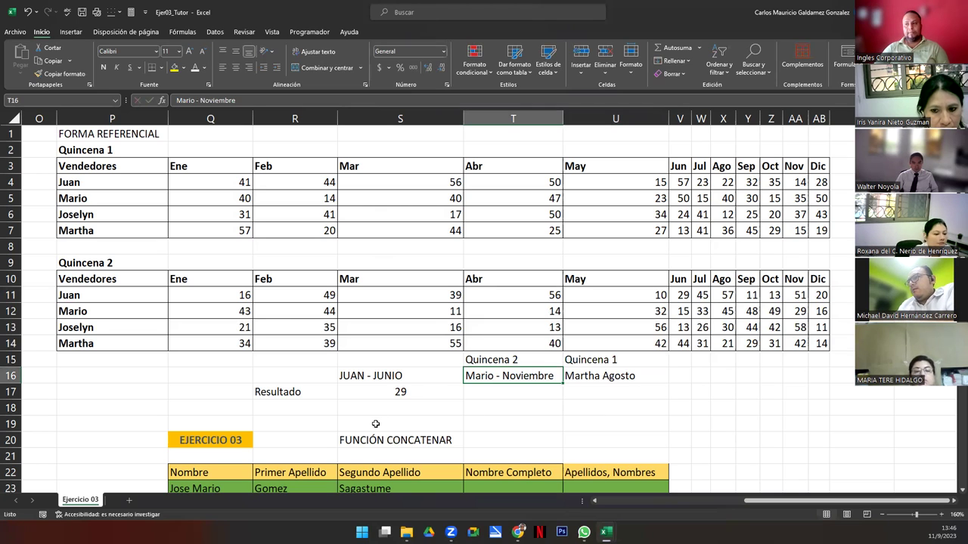
Try moving the label block T15:U16 down one row.
drag(490, 360, 589, 394)
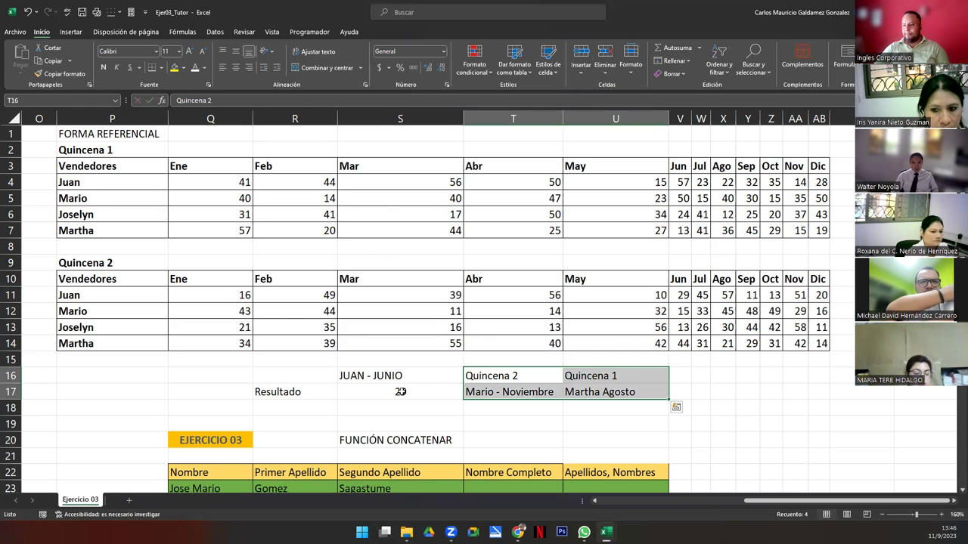
drag(537, 399, 539, 382)
Set the area number of the S17 INDICE formula to 1 to read from the Quincena 1 table.
double_click(400, 392)
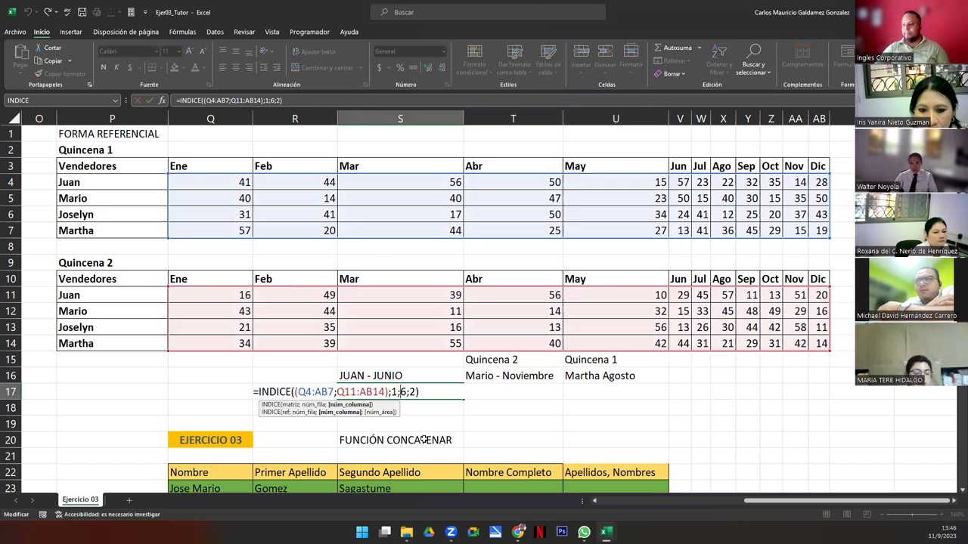
click(416, 392)
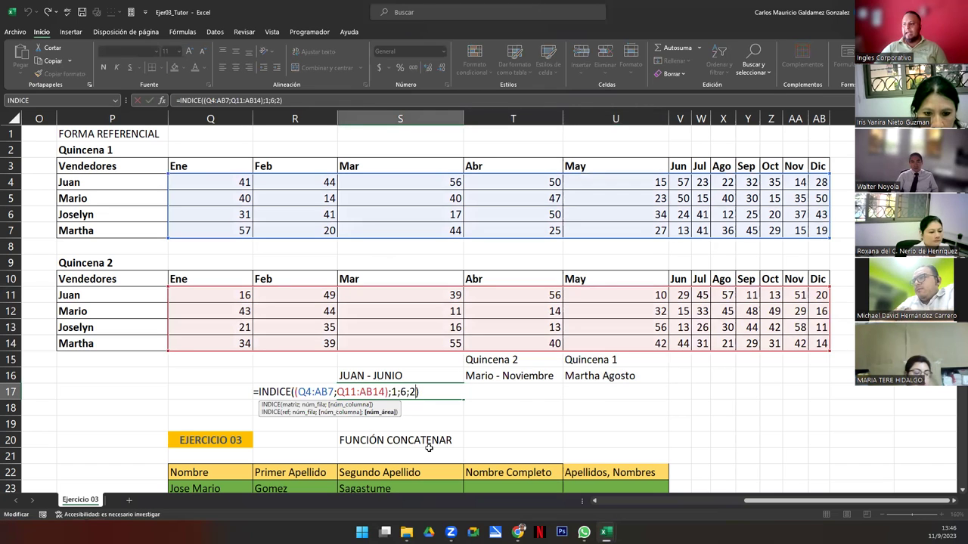
key(BackSpace)
text(1)
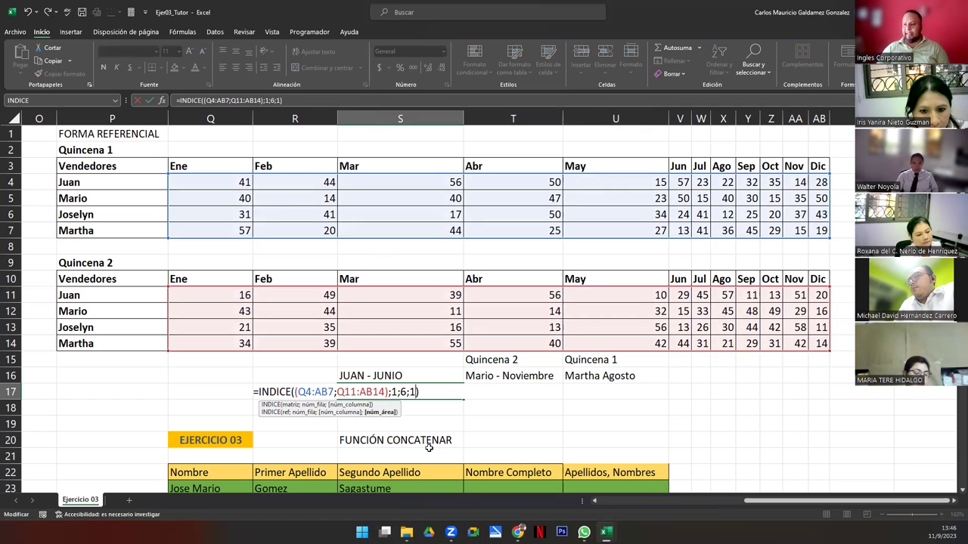
key(Return)
key(Up)
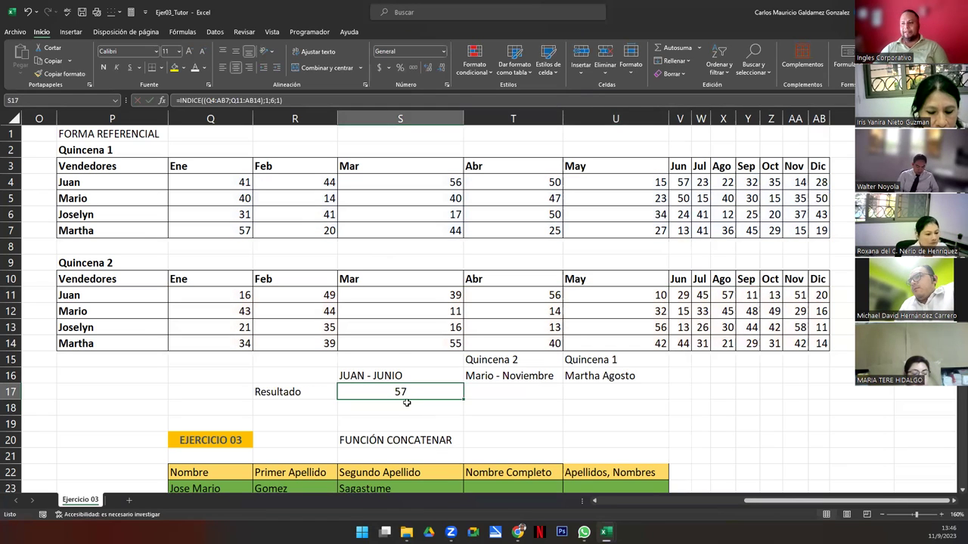
Enter the heading Quincena 1 in cell S15, above the first seller's label.
click(398, 364)
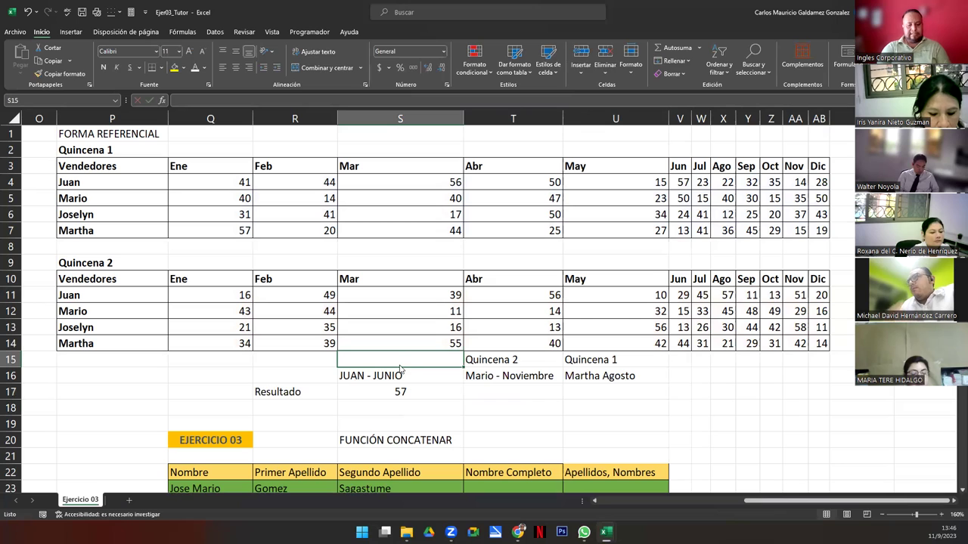
text(Quincena 1)
key(Return)
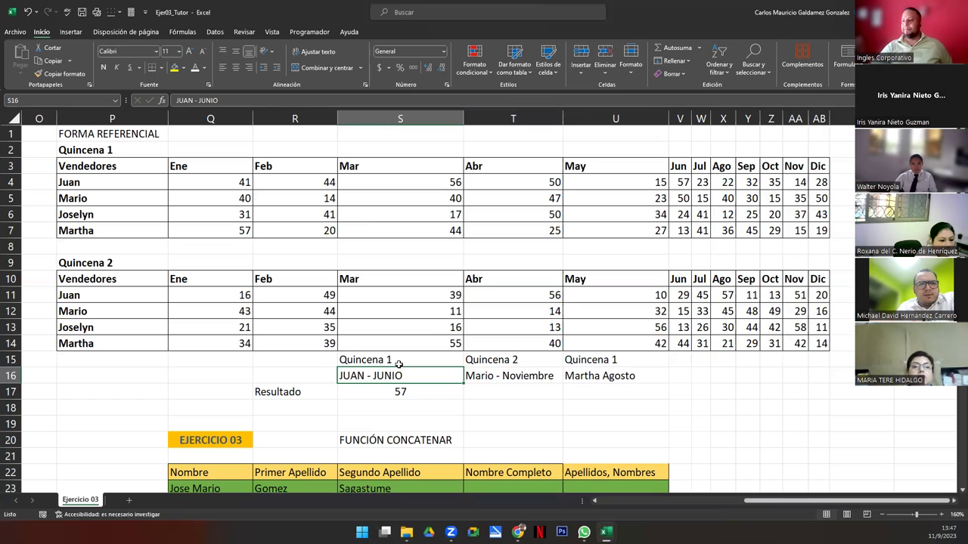
Copy the S17 formula text =INDICE((Q4:AB7;Q11:AB14);1;6;1) into cell T17 with its ranges unchanged.
click(490, 392)
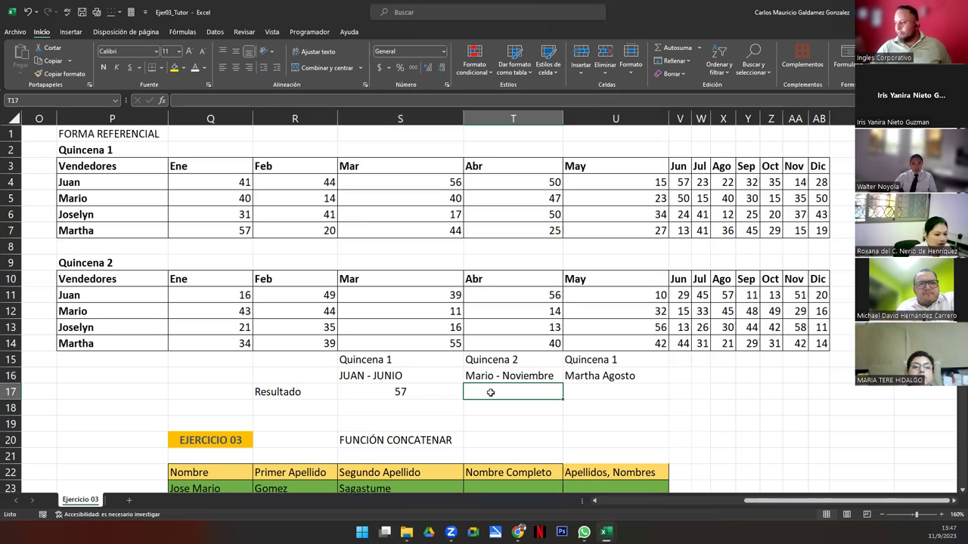
key(Left)
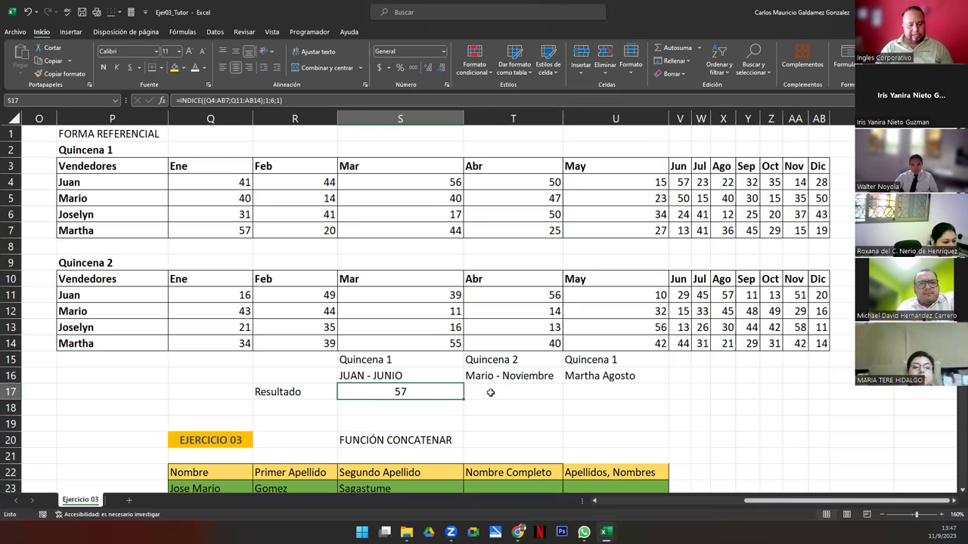
key(F2)
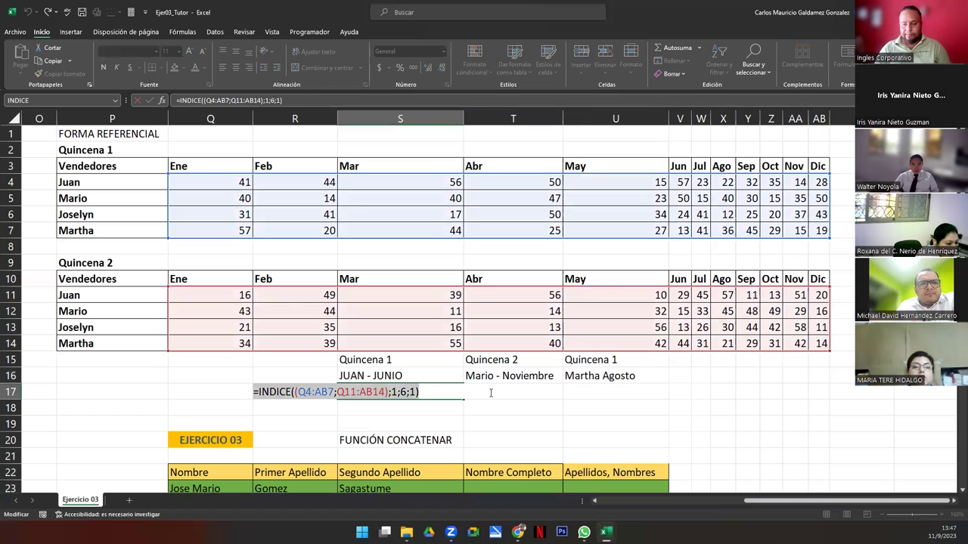
click(490, 393)
double_click(490, 392)
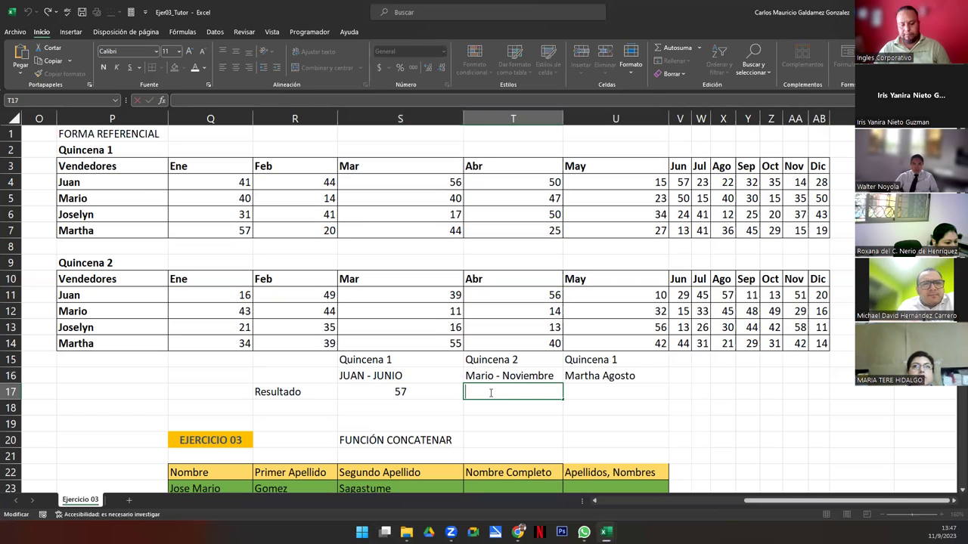
text(=INDICE((Q4:AB7;Q11:AB14);1;6;1))
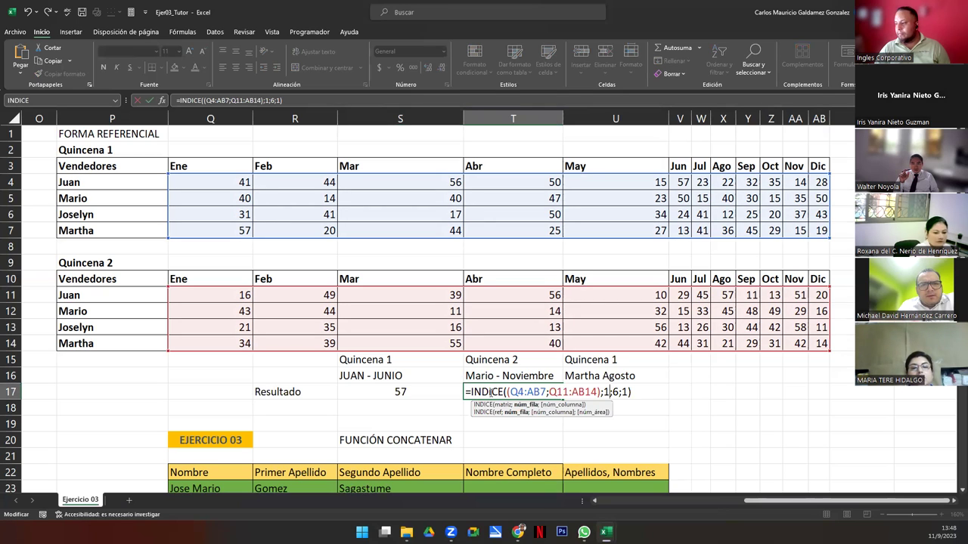
Change the T17 formula to row 2, column 11 and area 2, and accept it.
key(Delete)
text(2)
key(Right)
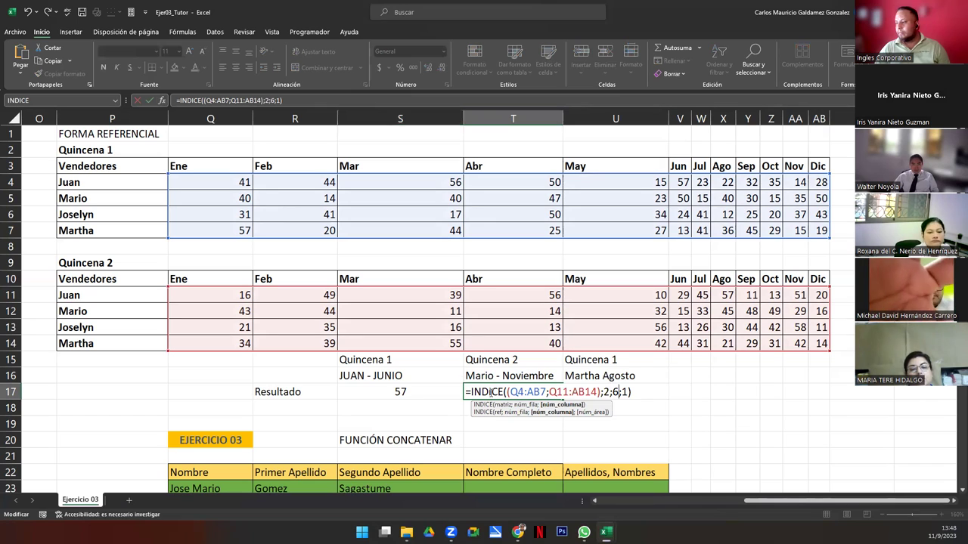
key(Delete)
text(11)
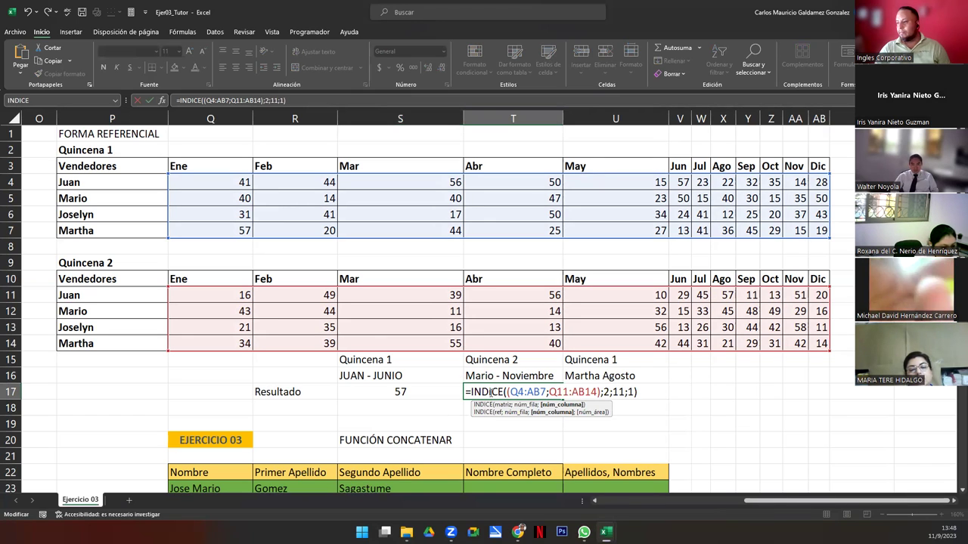
key(Right)
key(Delete)
text(2)
key(Tab)
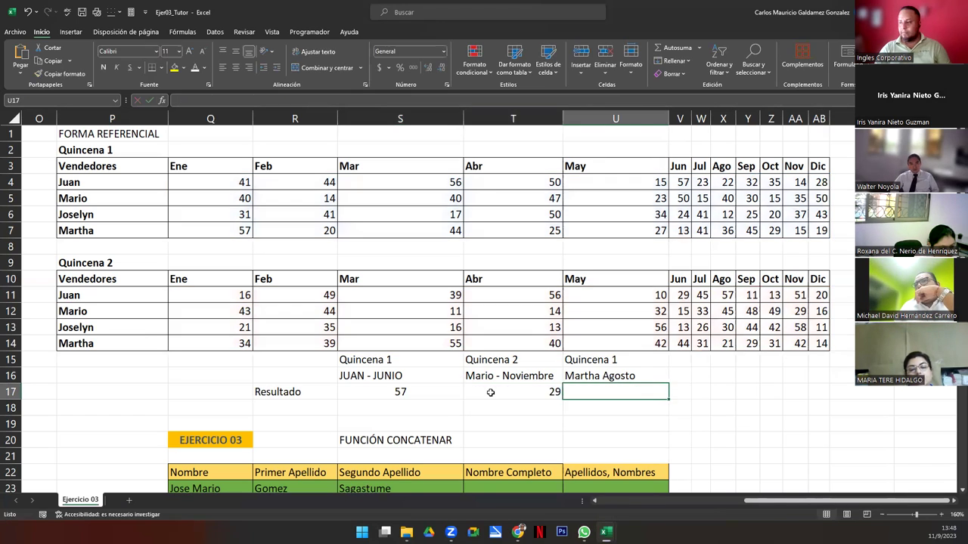
Enter the formula =INDICE((Q4:AB7;Q11:AB14);4;8;1) in cell U17 for Martha's August value.
text(=INDICE((Q4:AB7;Q11:AB14);1;6;1))
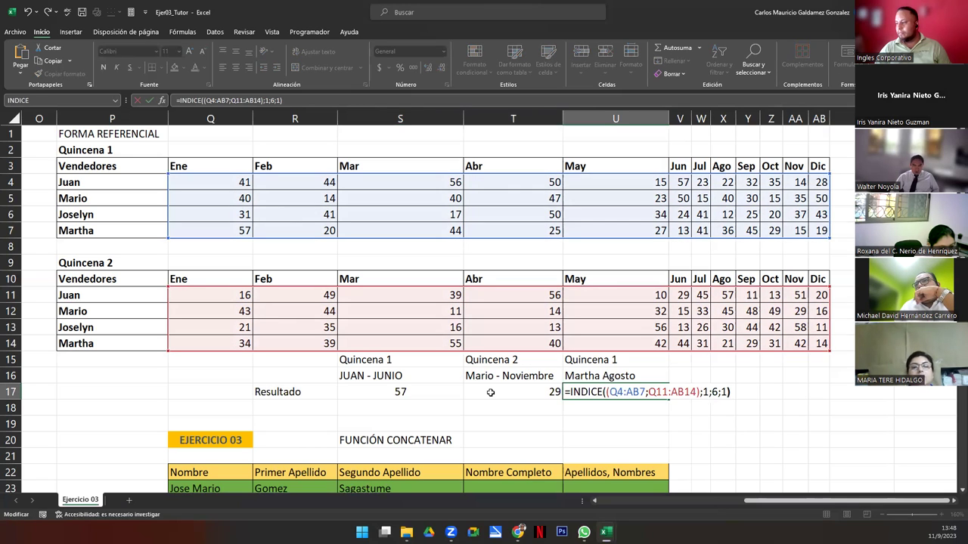
key(Right)
key(Right)
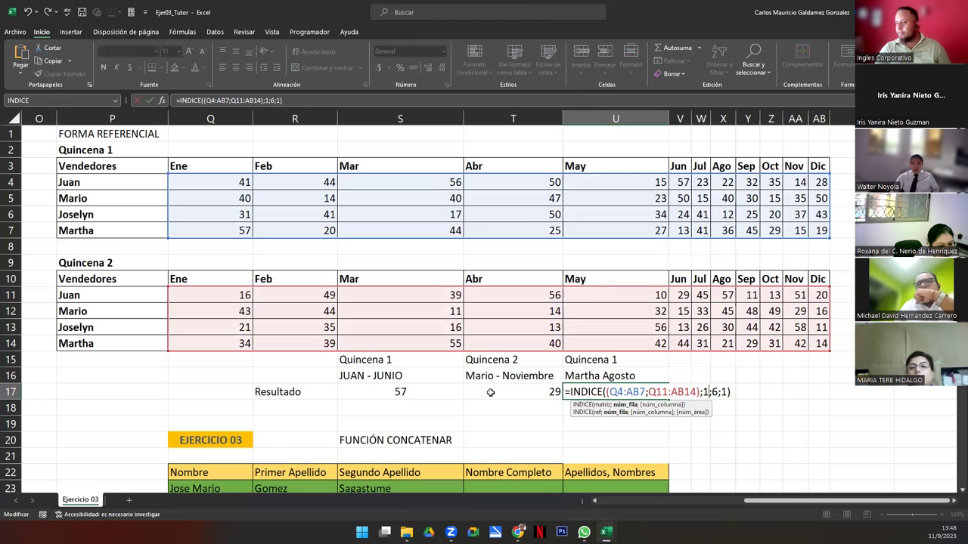
key(BackSpace)
text(4)
key(Right)
key(BackSpace)
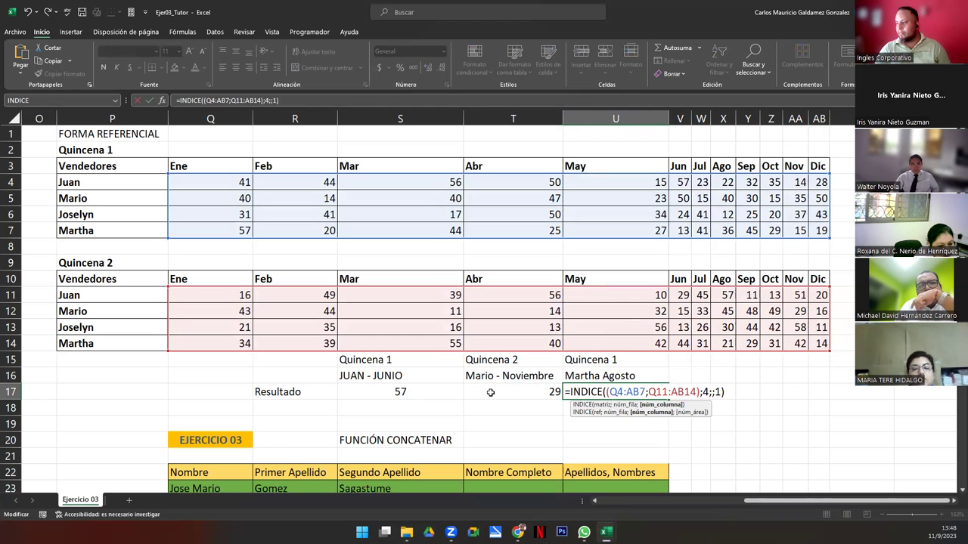
text(8)
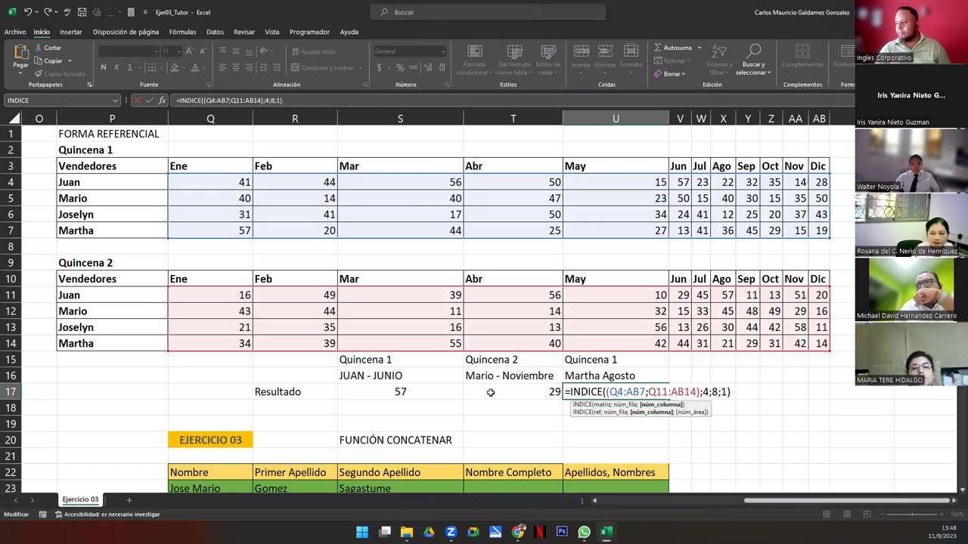
key(Return)
key(Up)
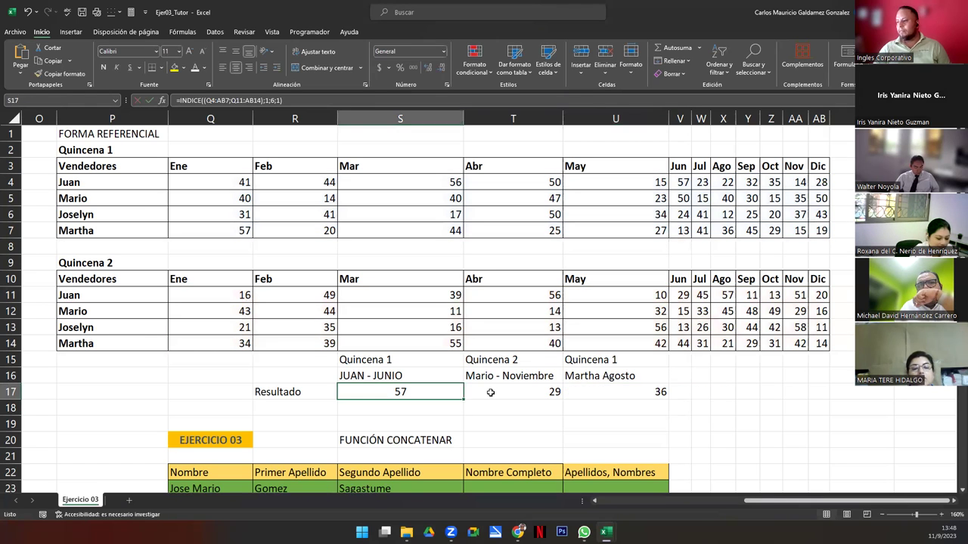
Center the results in cells S17:U17 horizontally.
drag(443, 394, 625, 393)
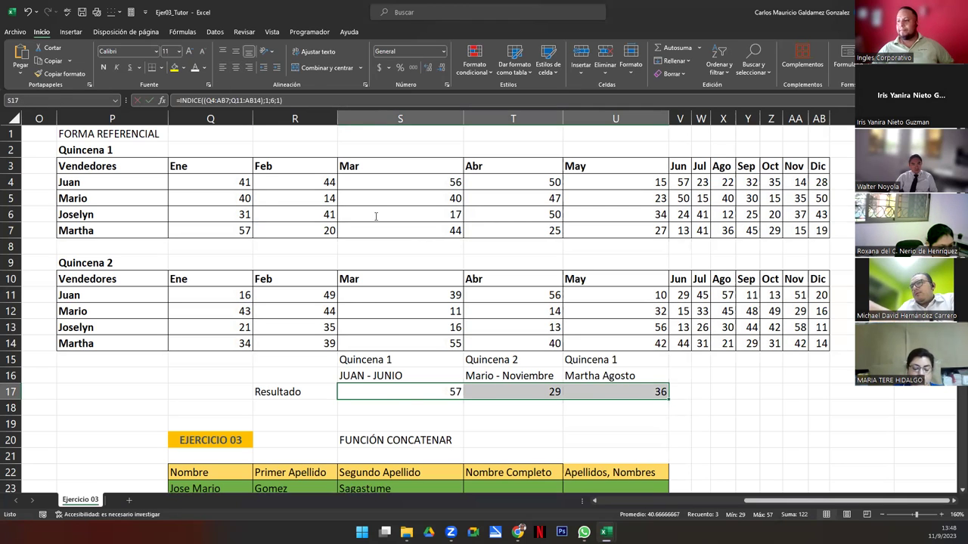
click(236, 67)
click(452, 324)
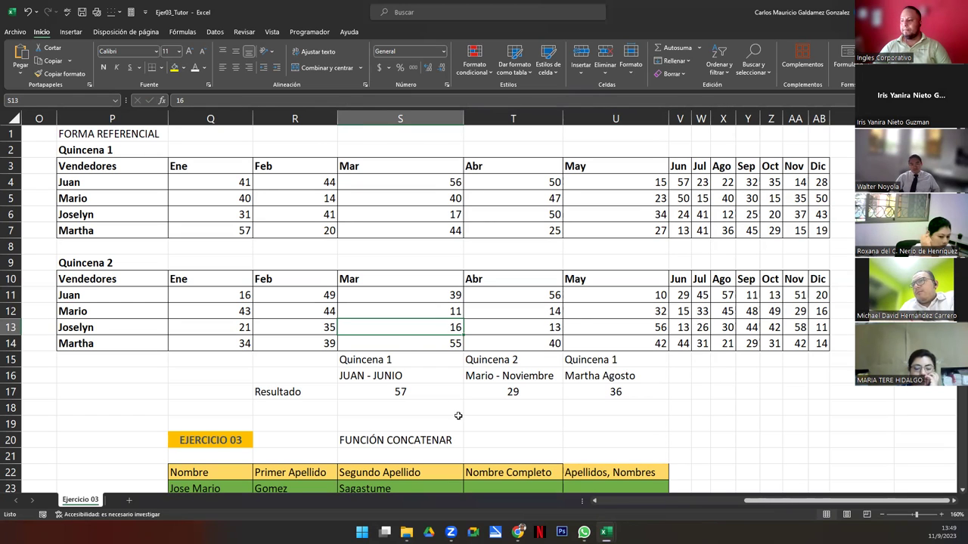
Examine the SI.ND and COINCIDIR formula in the POSICIÓN cell B29 of Ejercicio 02, along with its VALOR cell.
click(693, 499)
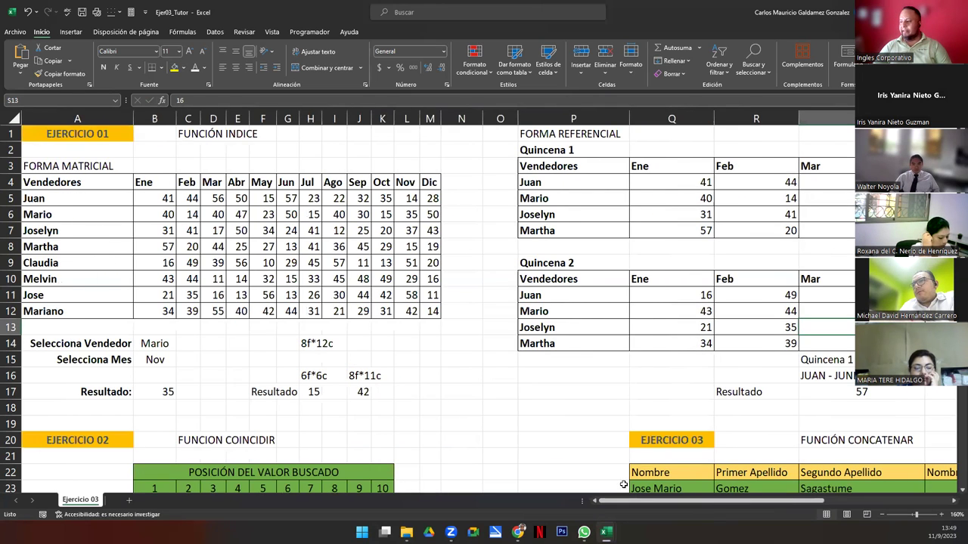
scroll(229, 380, down, 5)
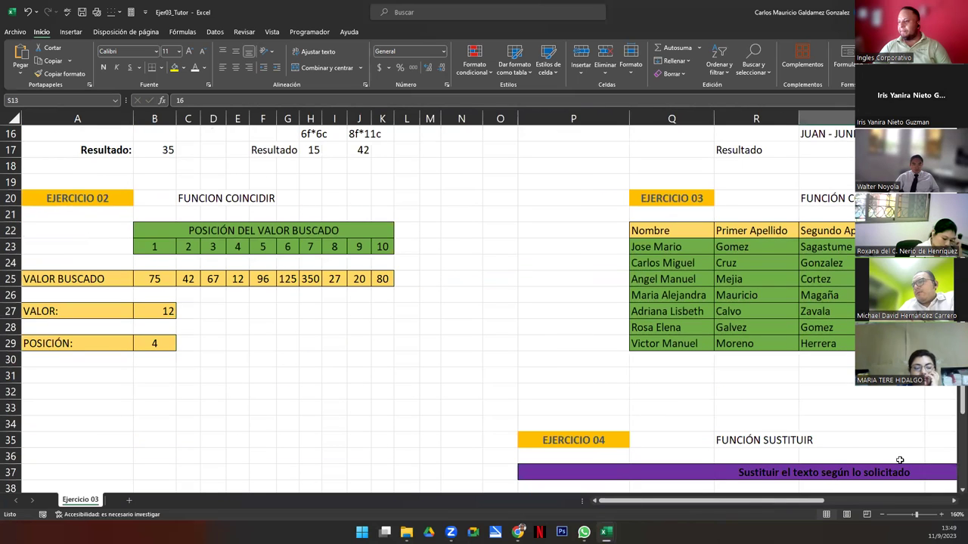
click(954, 492)
click(954, 492)
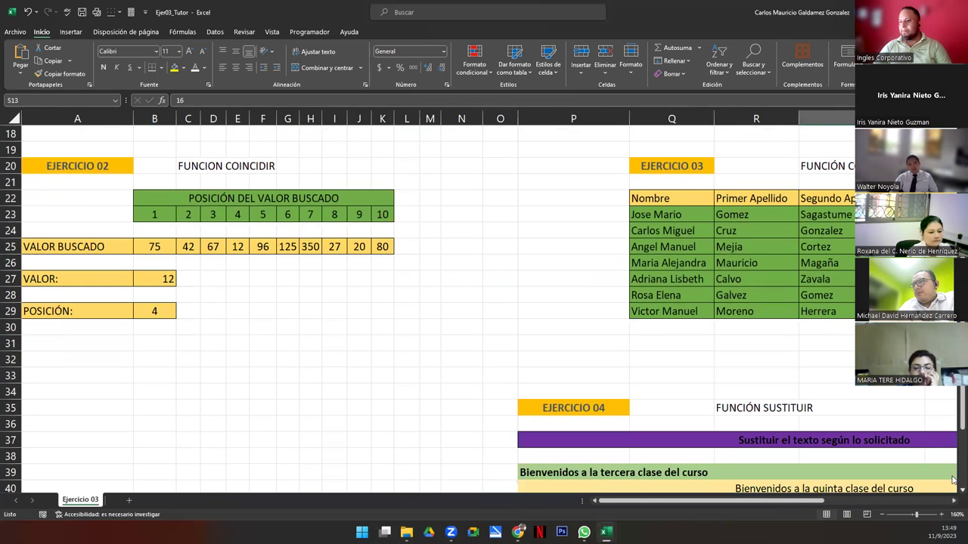
scroll(484, 303, up, 1)
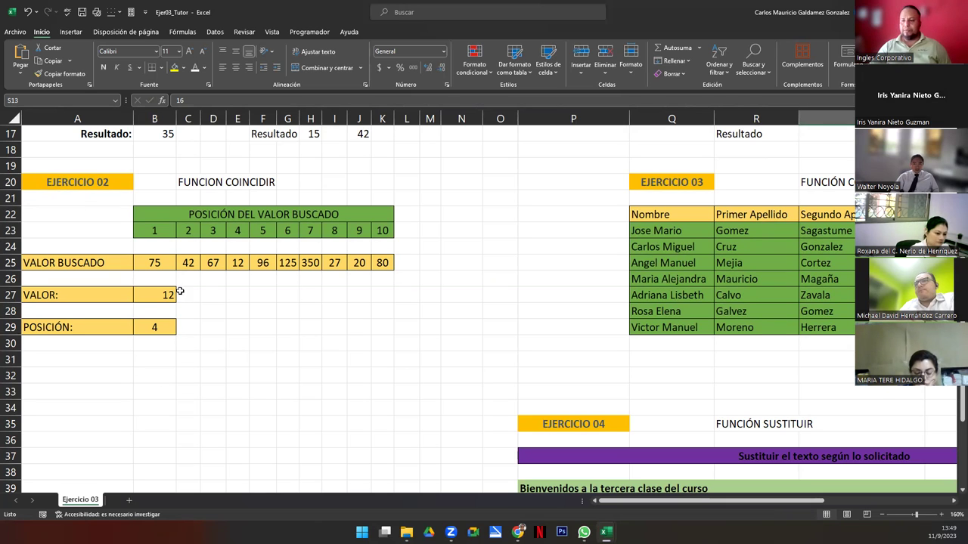
click(150, 300)
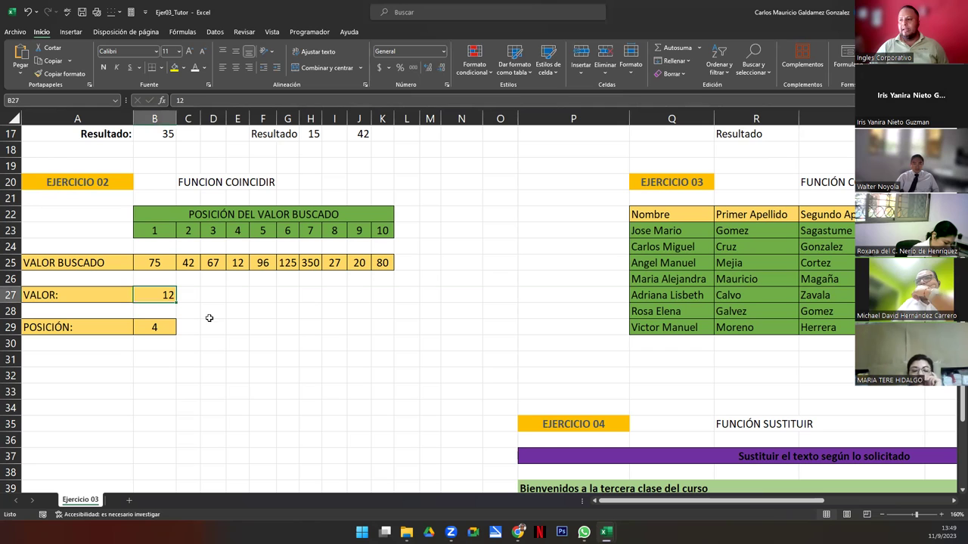
click(157, 330)
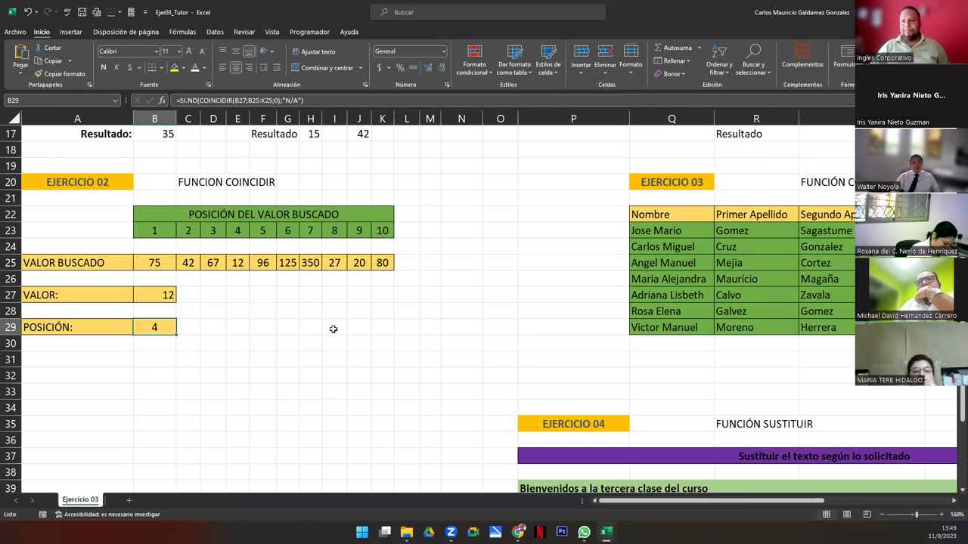
key(F2)
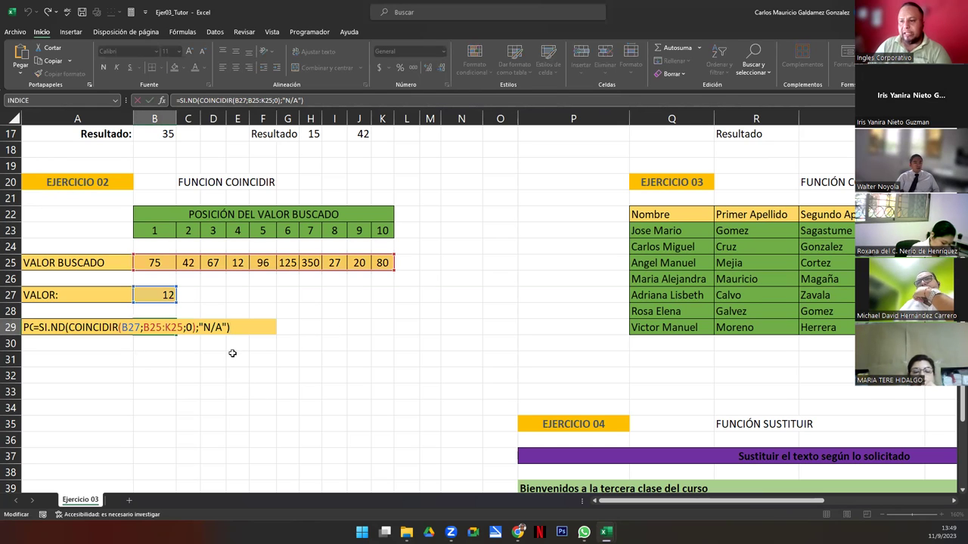
drag(231, 332, 33, 330)
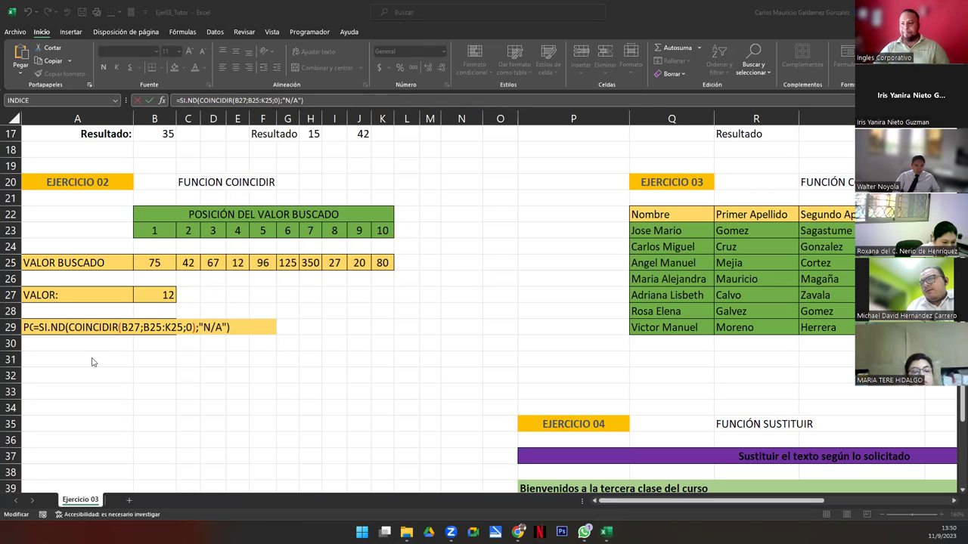
click(237, 328)
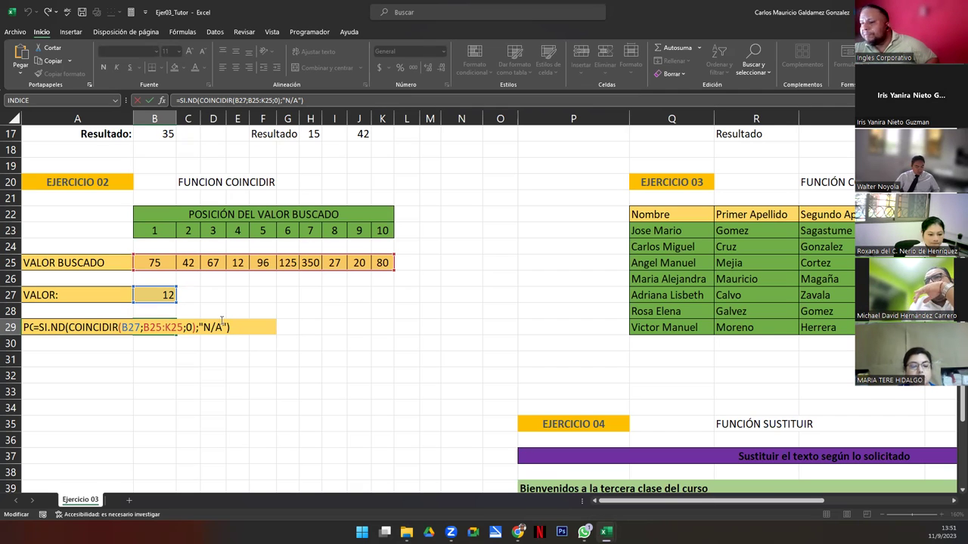
Set the VALOR cell B27 to 80 to test the position lookup.
click(151, 297)
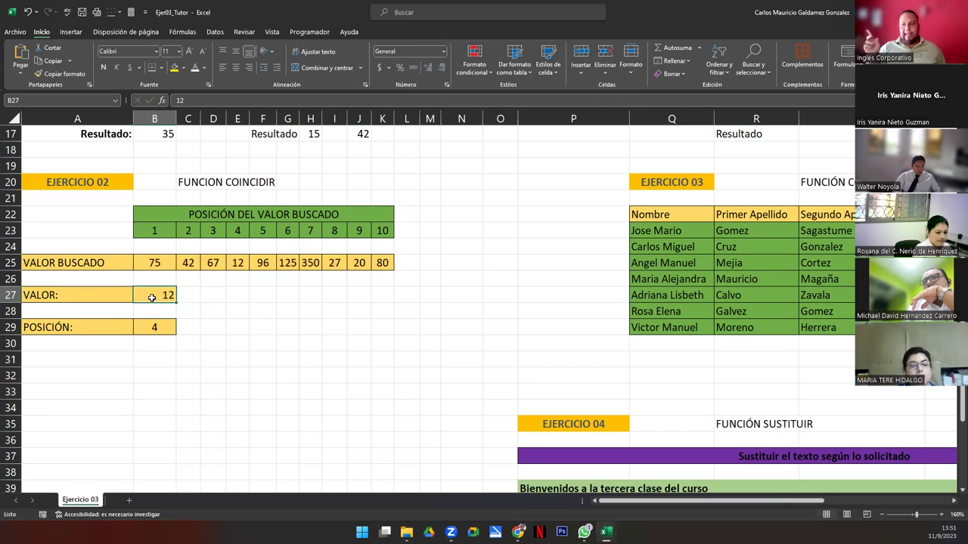
text(80)
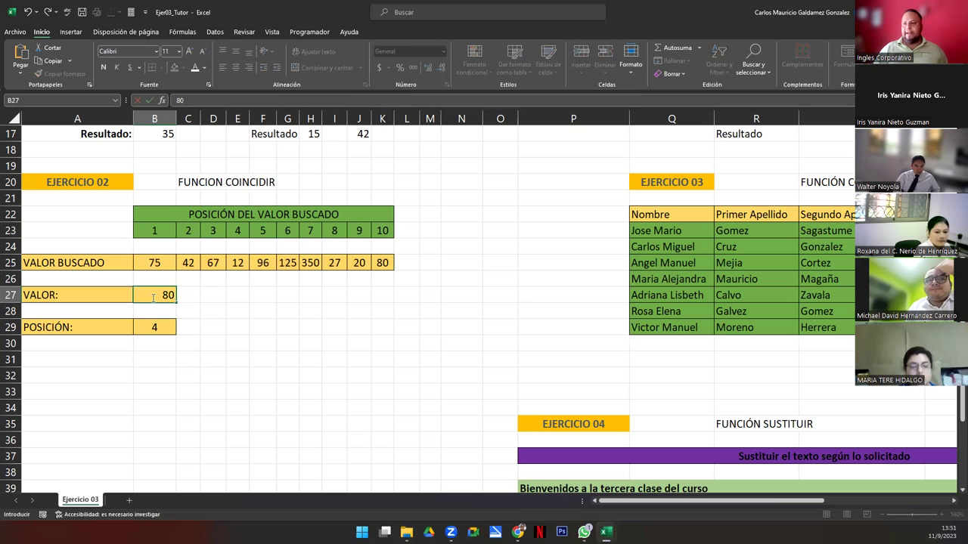
key(Return)
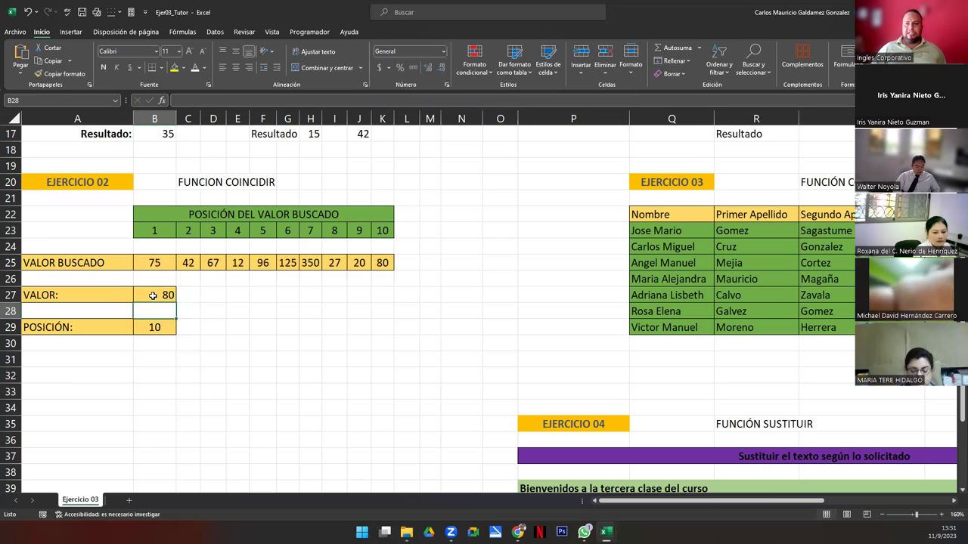
Set the VALOR cell B27 to 400, a number missing from the VALOR BUSCADO row.
click(153, 296)
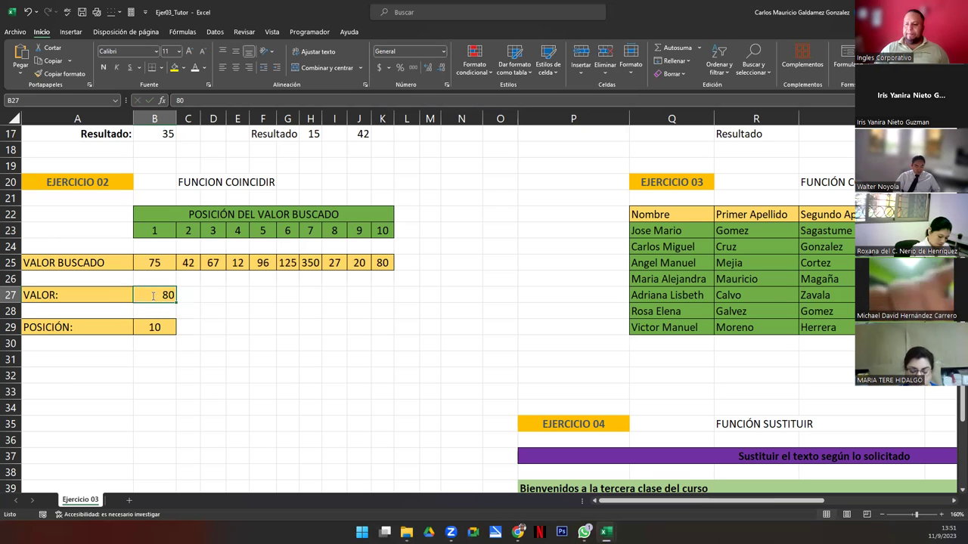
text(400)
key(Return)
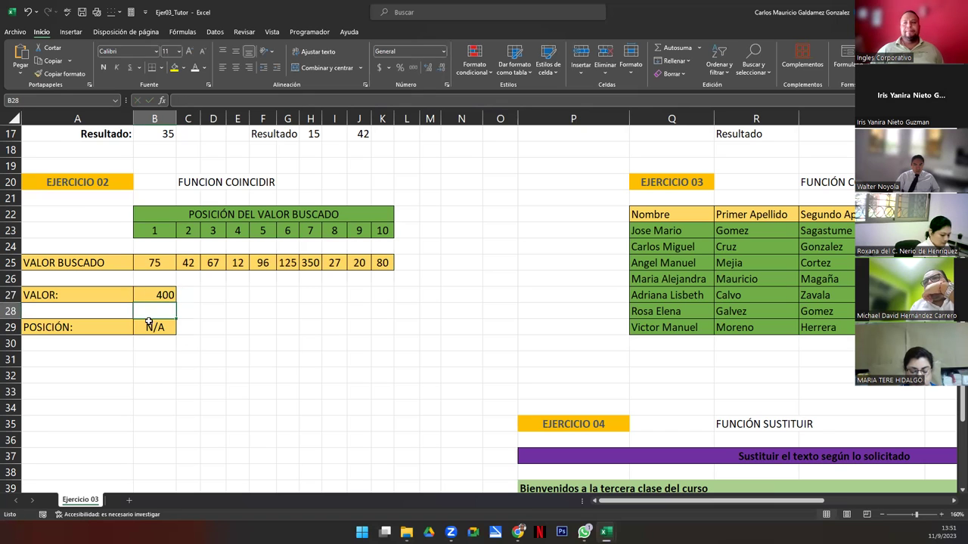
Review the POSICIÓN formula in B29 without changing it, and capture a screen snip of =SI.ND(COINCIDIR(B27;B25:K25;0);"N/A").
click(149, 327)
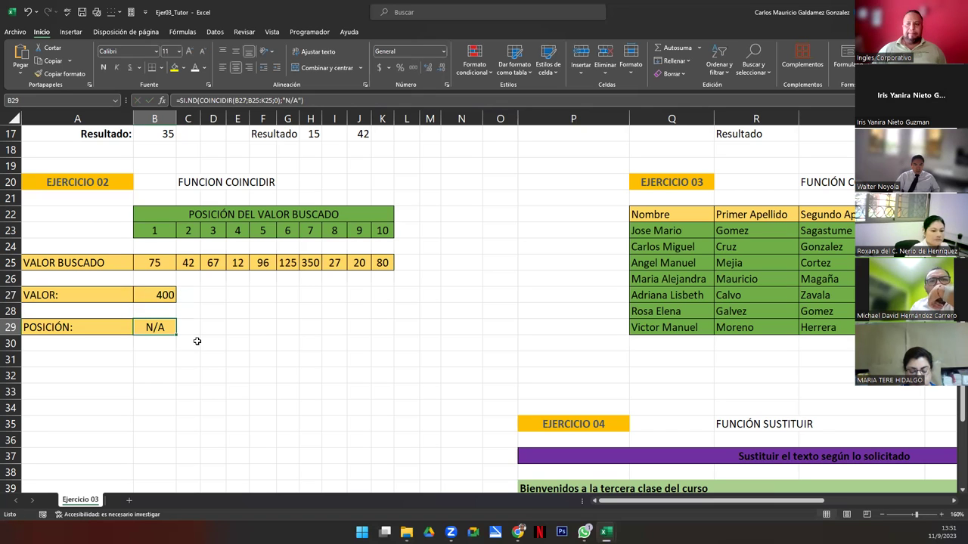
double_click(152, 327)
drag(238, 326, 33, 326)
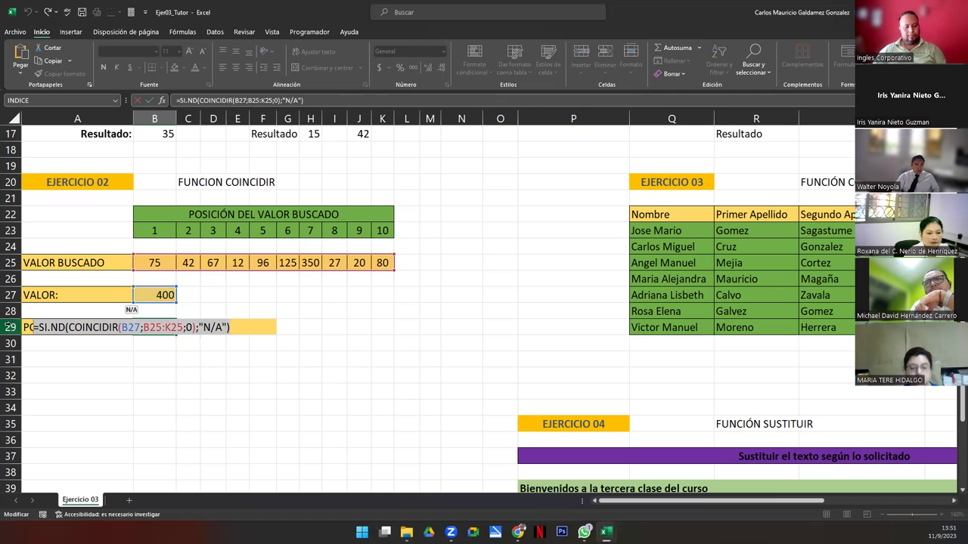
key(Escape)
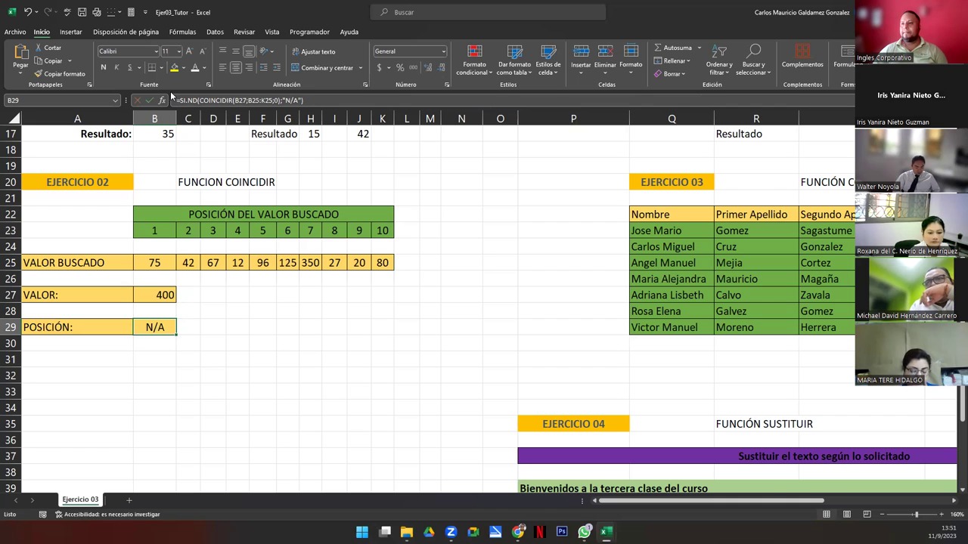
key(super+shift+s)
drag(171, 92, 311, 111)
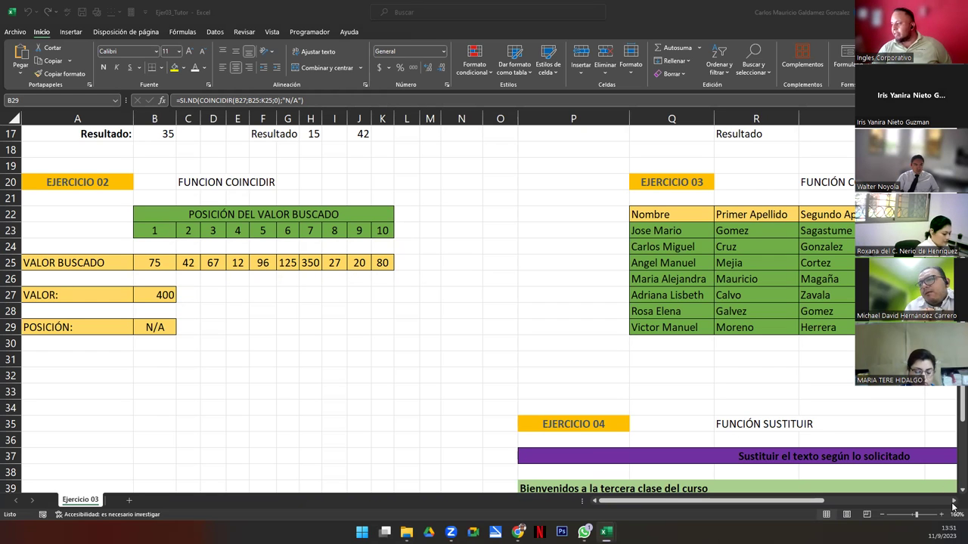
Widen the Nombre Completo and Apellidos, Nombres columns (T and U) of the Ejercicio 03 table.
scroll(954, 503, right, 10)
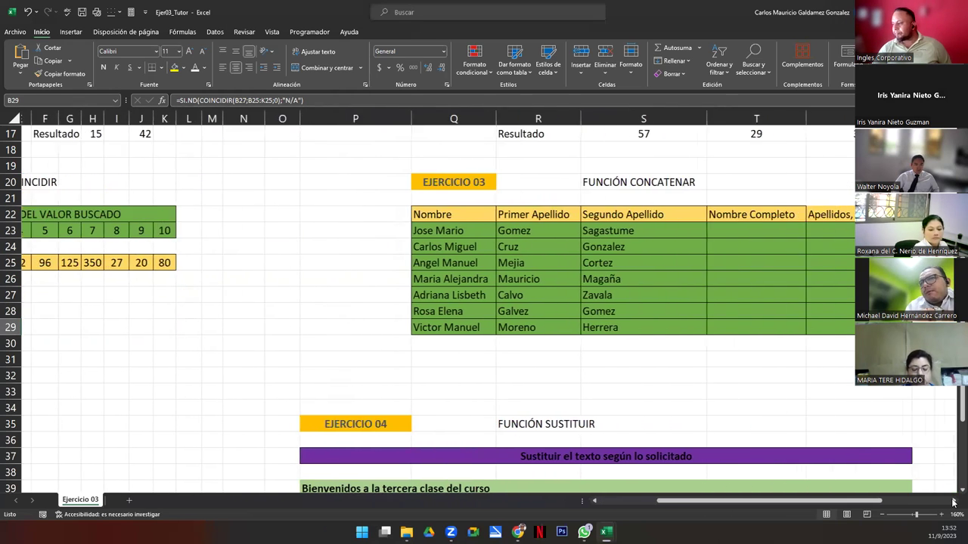
scroll(953, 503, right, 7)
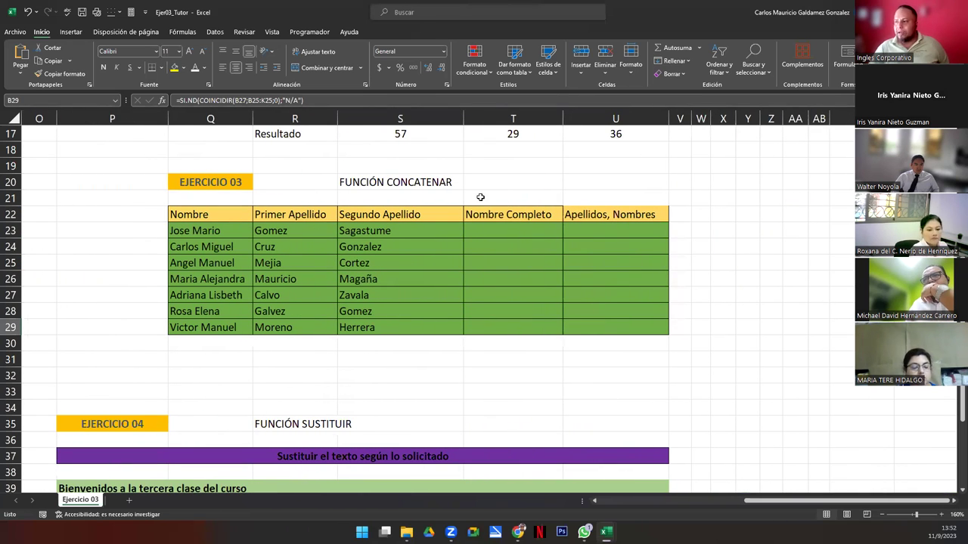
drag(562, 118, 589, 131)
drag(694, 123, 726, 131)
click(954, 500)
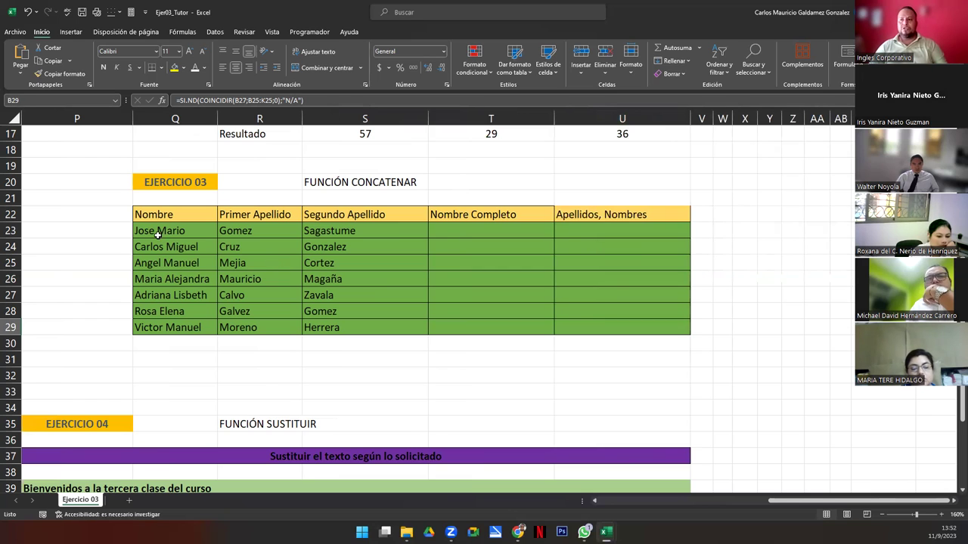
Enter =CONCATENAR(Q23;R23;S23) in the first Nombre Completo cell, T23, to join the name and both surnames.
drag(156, 232, 339, 230)
click(354, 183)
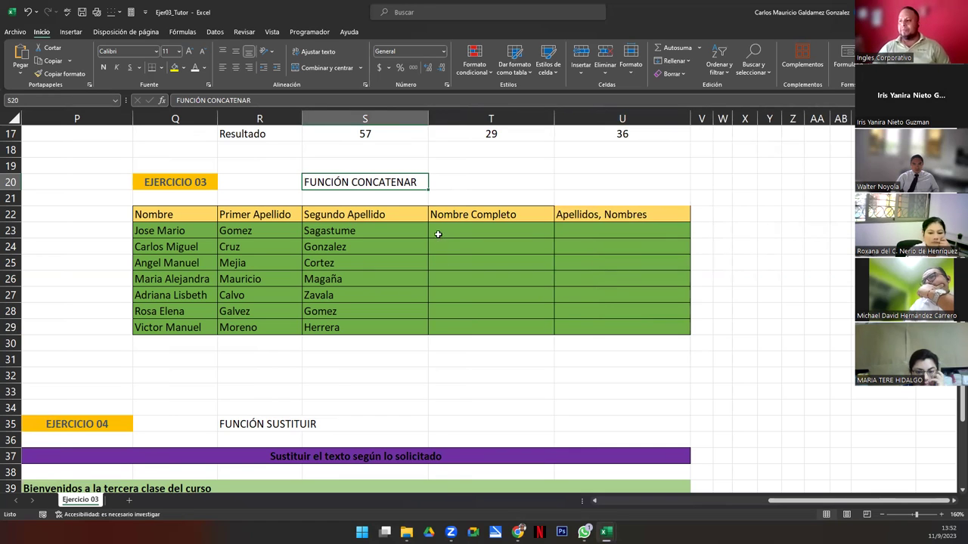
click(438, 233)
text(=conca)
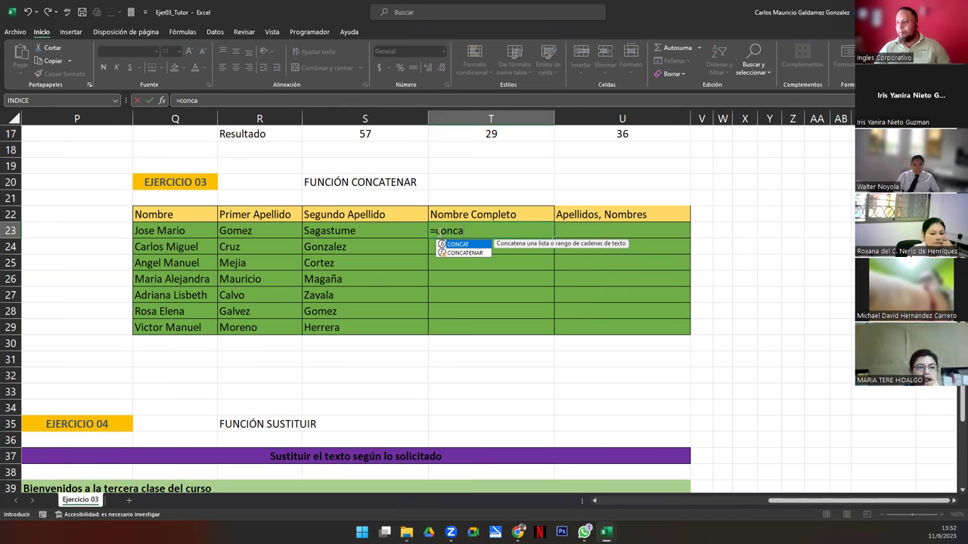
key(Tab)
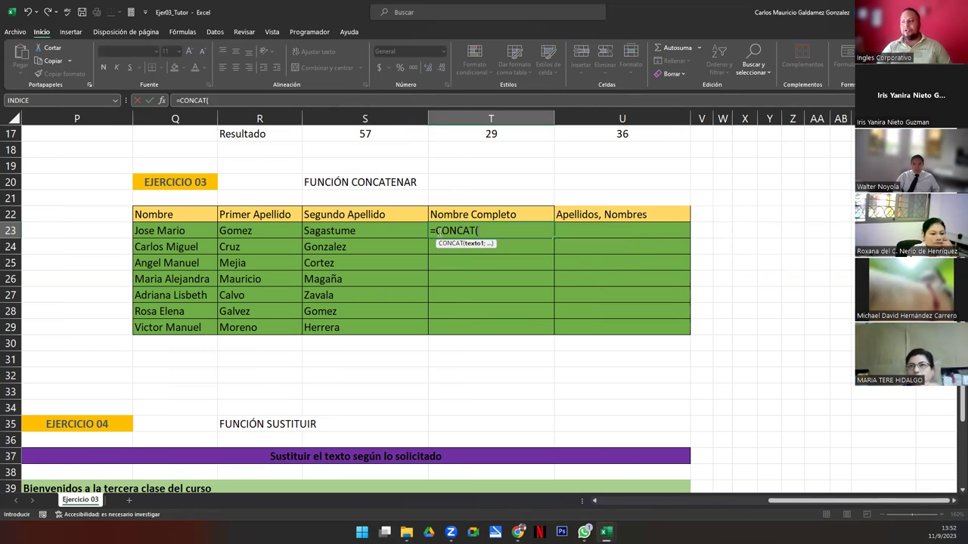
key(BackSpace)
key(Down)
key(Tab)
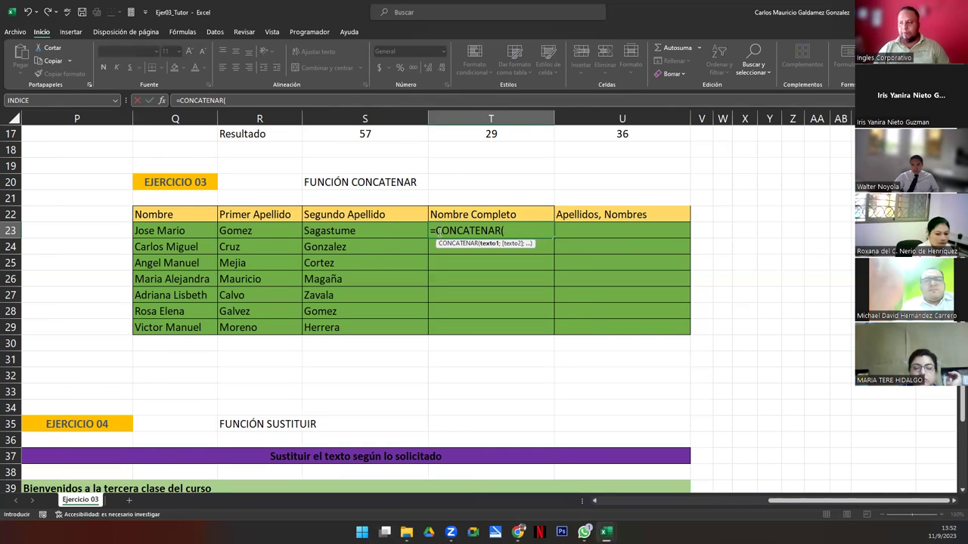
click(149, 234)
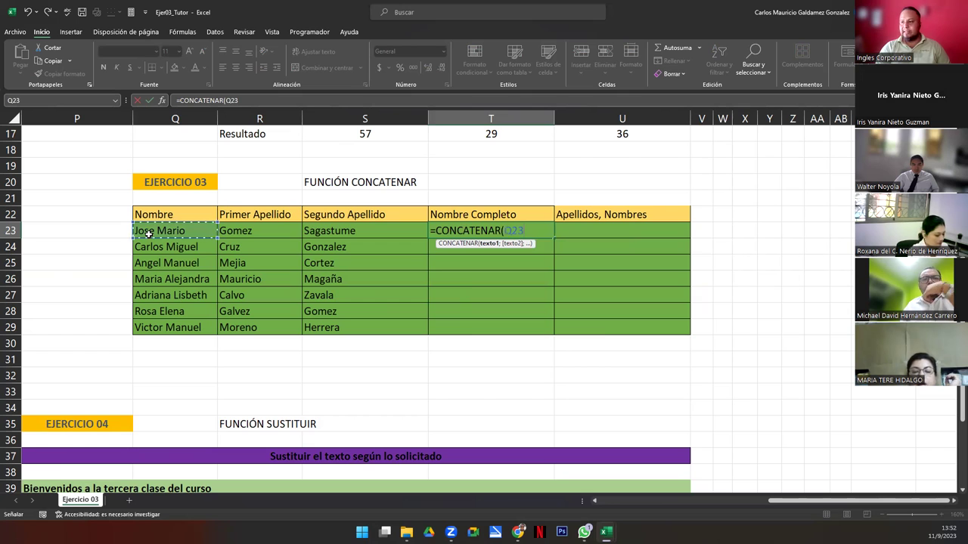
text(;)
click(238, 233)
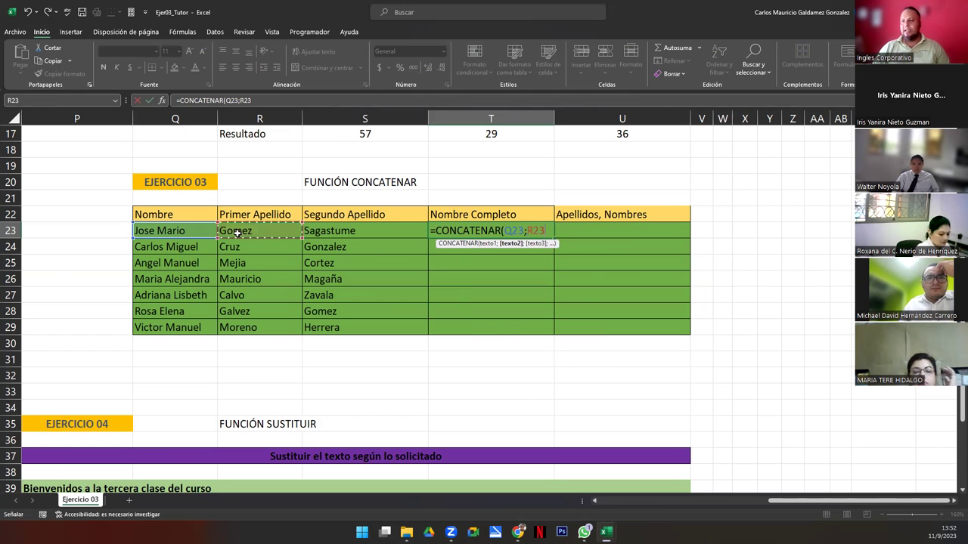
text(;)
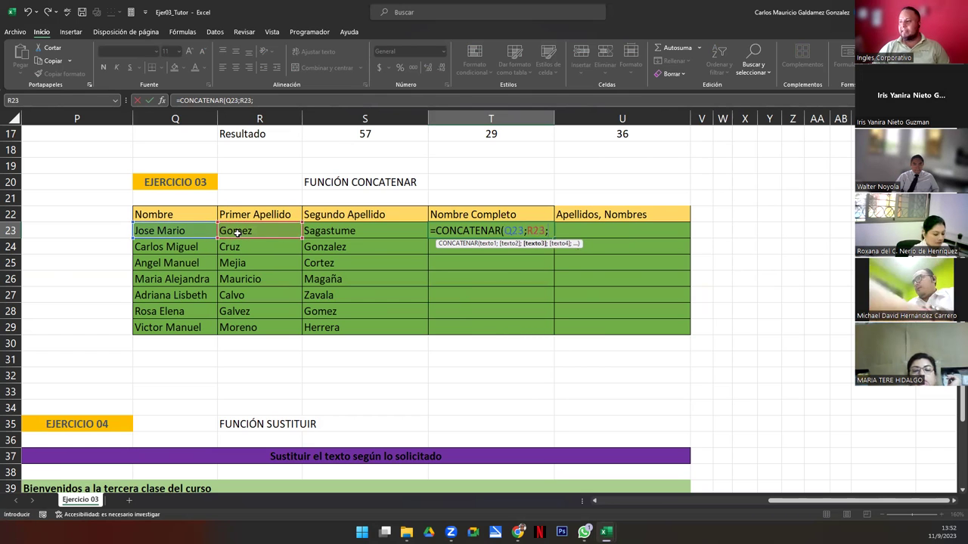
click(323, 231)
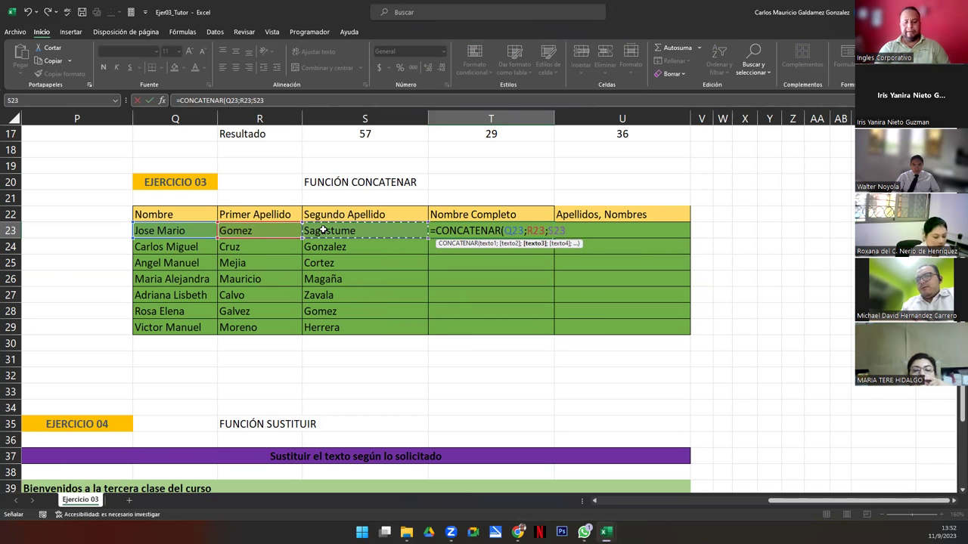
text())
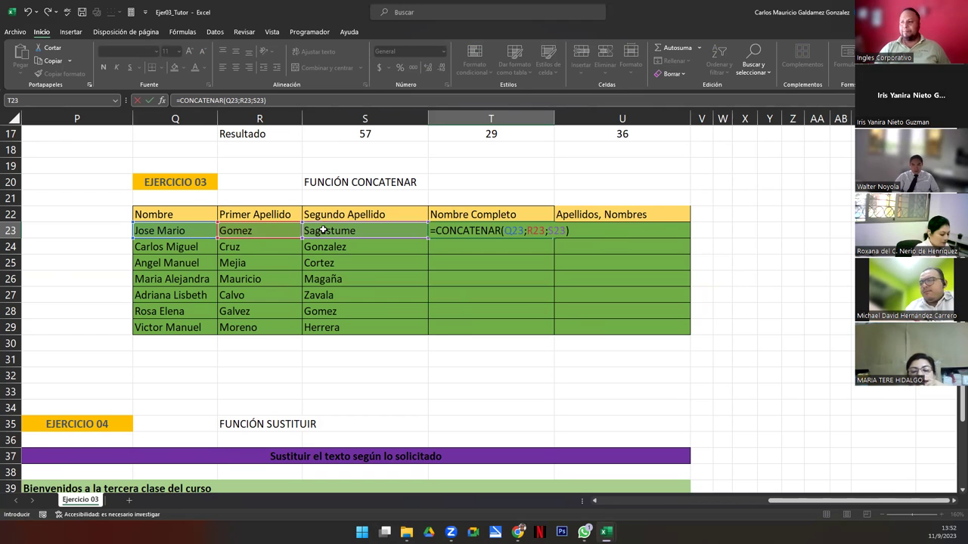
Widen columns T and U further and zoom the sheet to 175% around the Ejercicio 03 table.
drag(552, 119, 579, 119)
drag(679, 119, 719, 121)
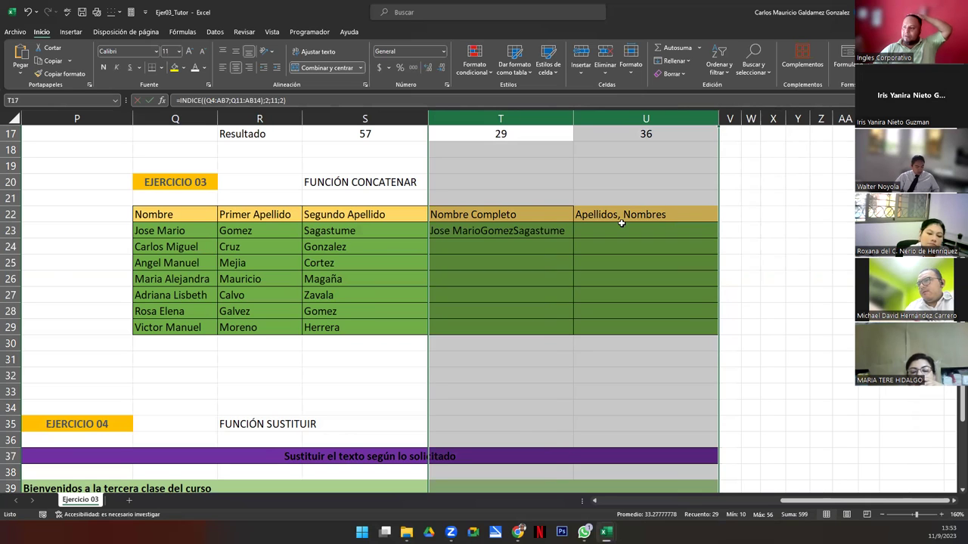
click(508, 230)
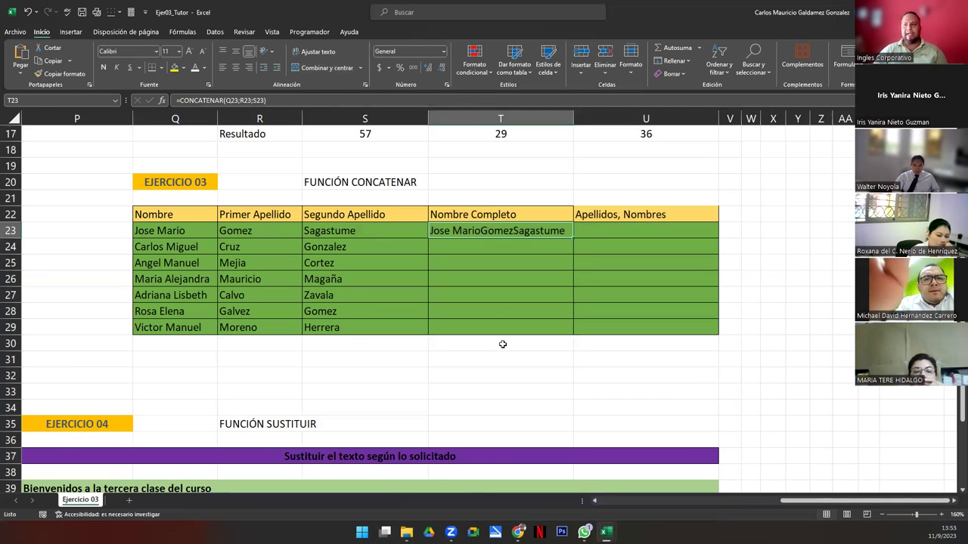
ctrl+scroll(457, 294, up, 1)
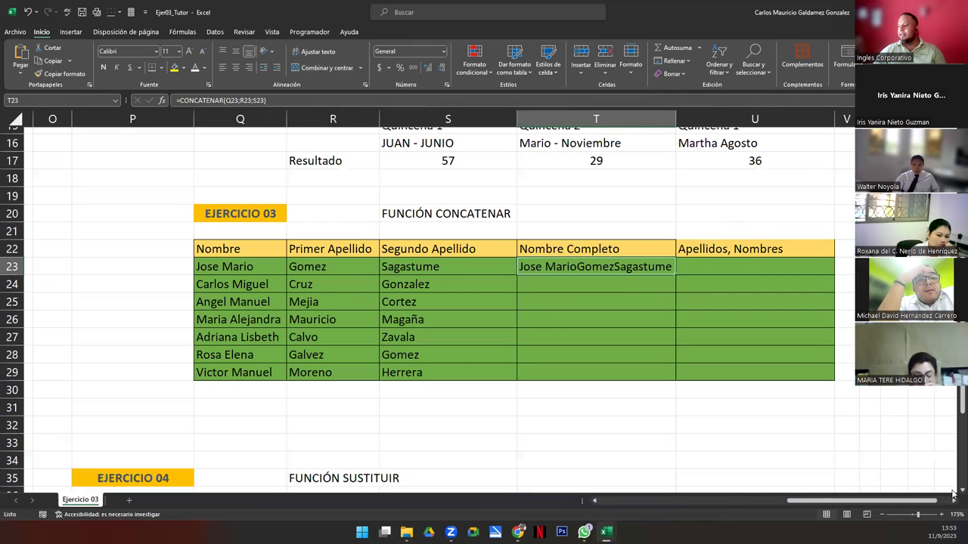
scroll(952, 493, right, 3)
drag(866, 508, 855, 505)
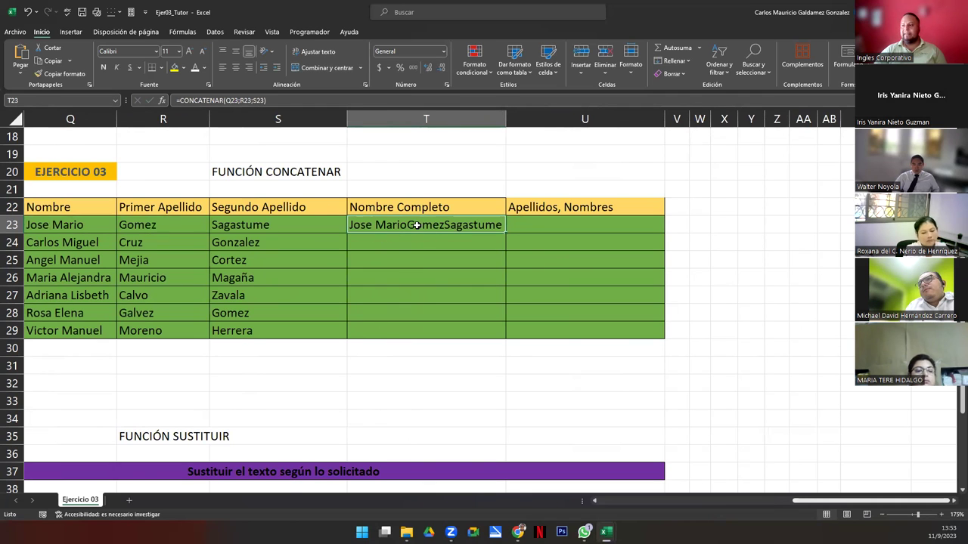
Insert a space between each part of the T23 formula, making it =CONCATENAR(Q23;" ";R23;" ";S23).
double_click(416, 226)
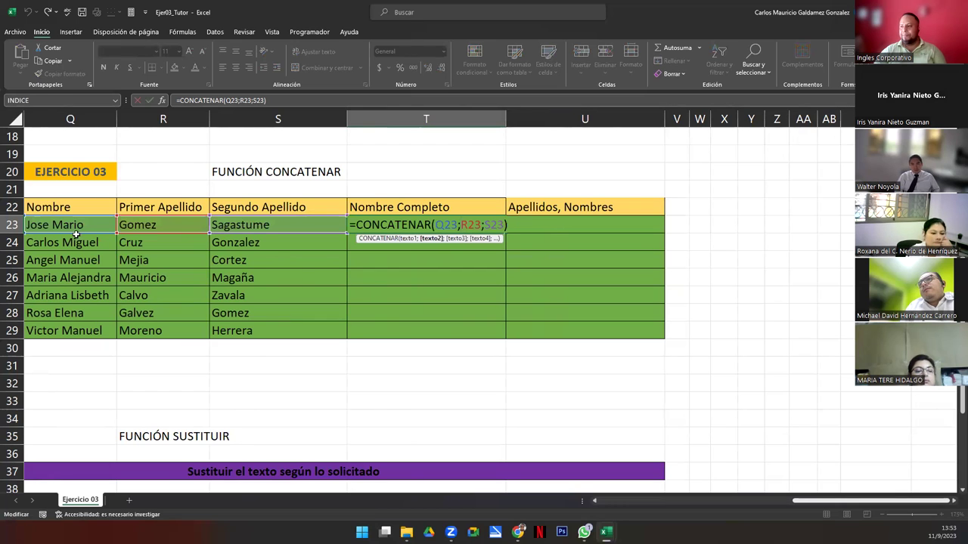
key(Escape)
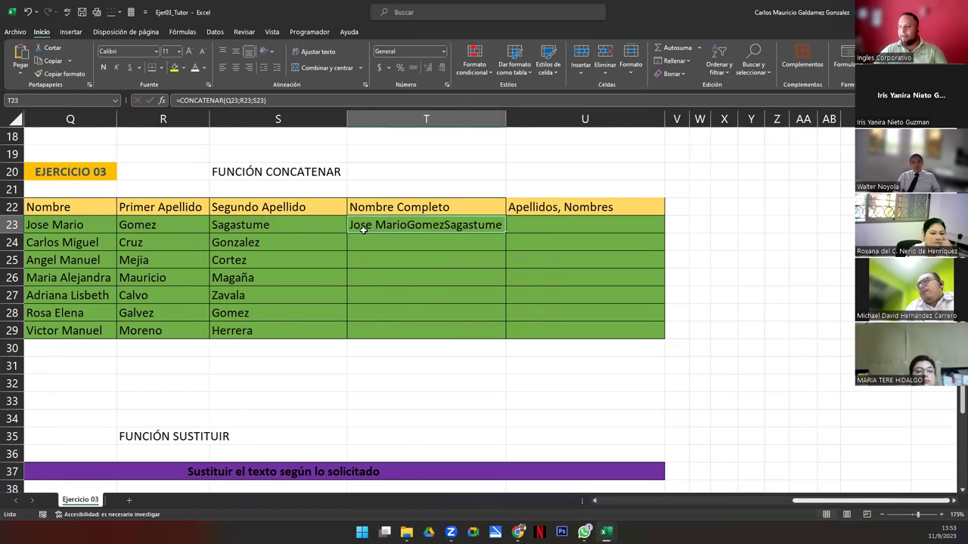
double_click(421, 229)
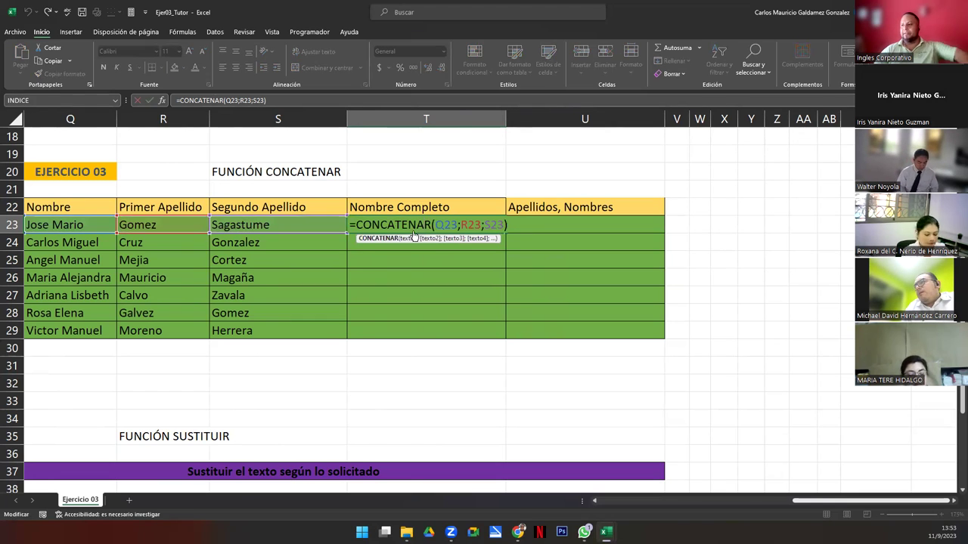
click(462, 225)
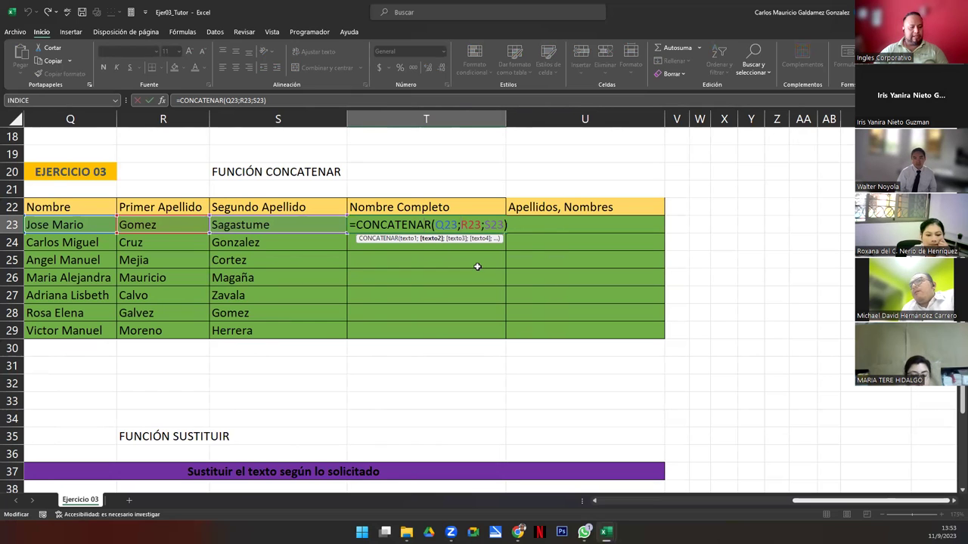
text(" ")
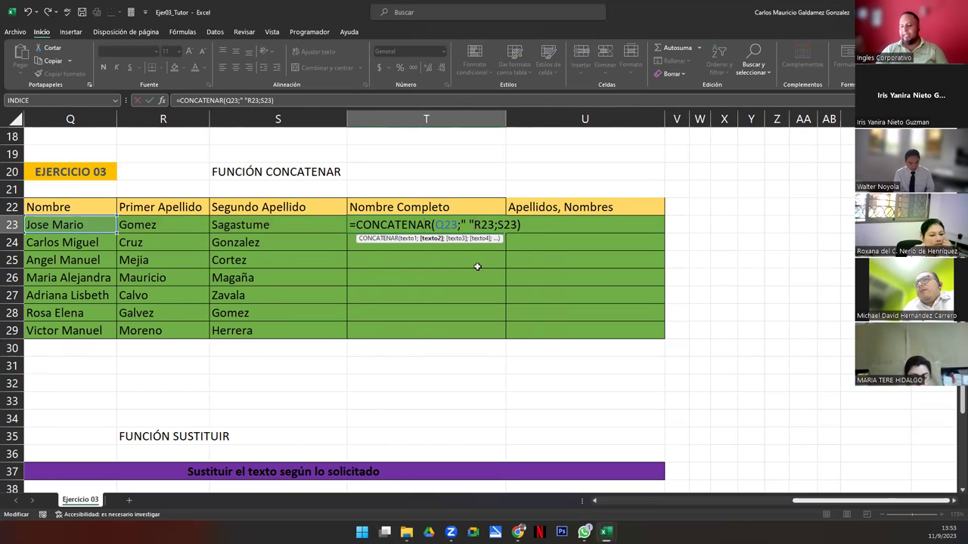
text(;R23;)
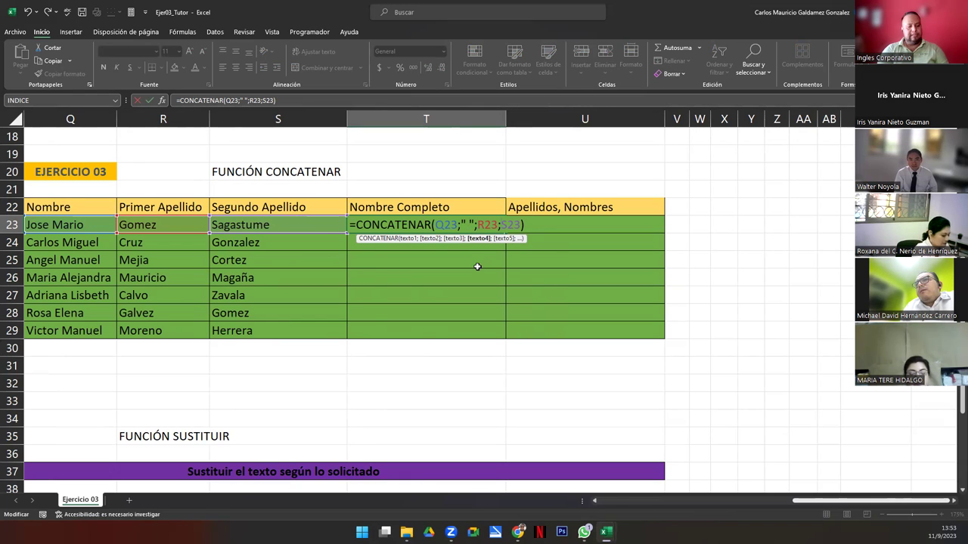
text(")
text(";)
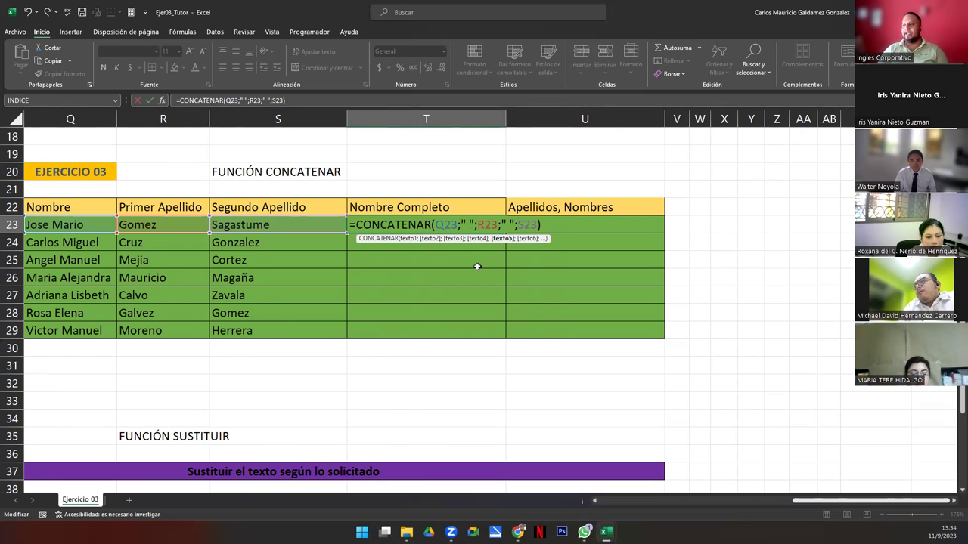
key(Return)
key(Up)
Fill the T23 formula down to T29 and autofit the Nombre Completo column to its longest name.
drag(514, 117, 524, 117)
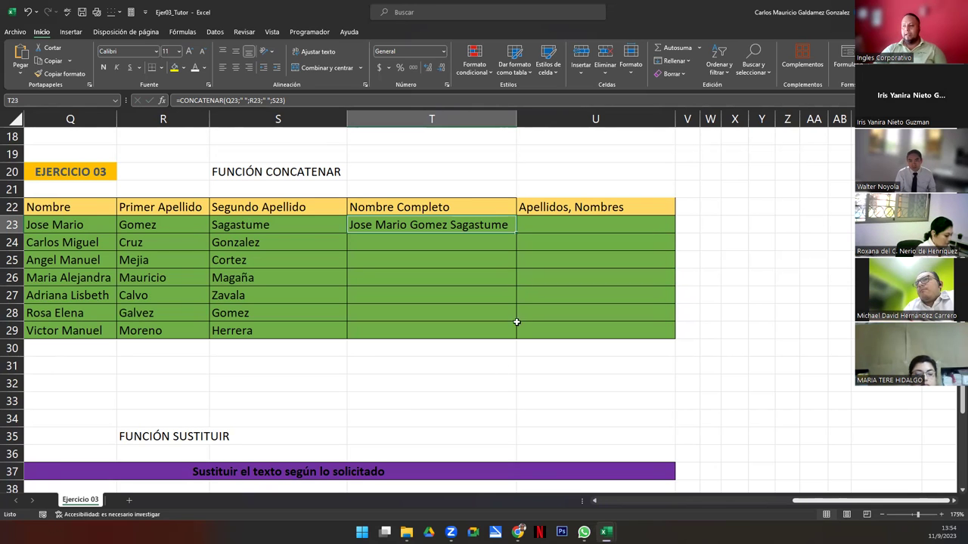
double_click(518, 234)
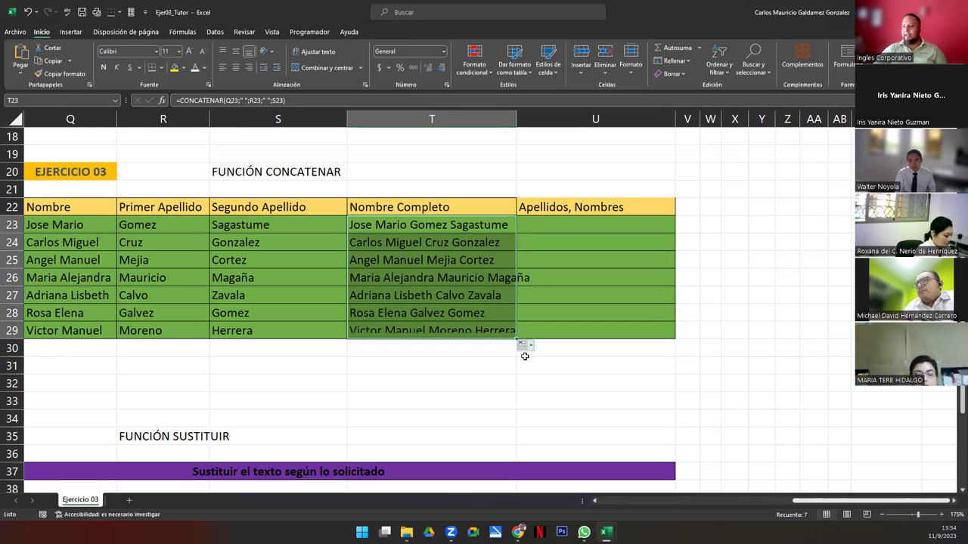
double_click(517, 119)
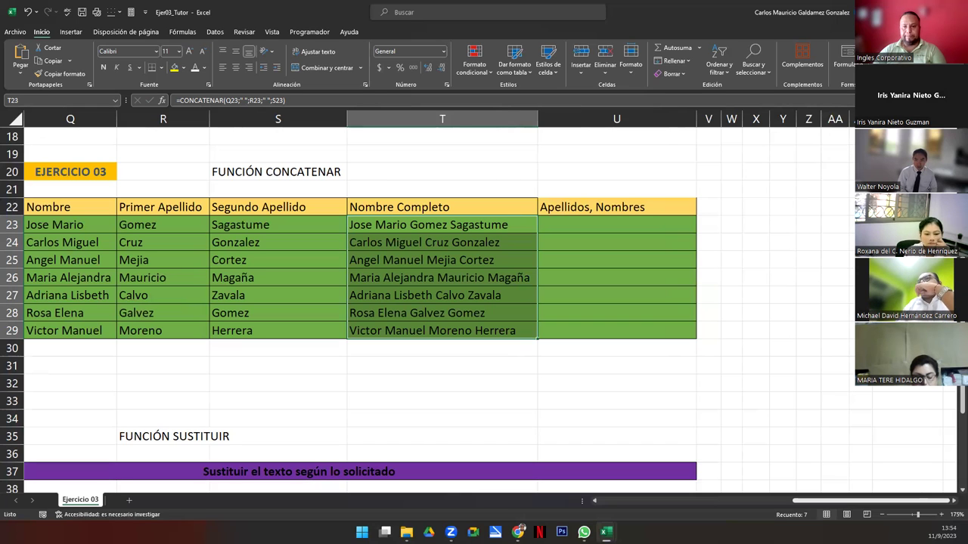
Copy the full formula text from T23 and capture a screen snip of =CONCATENAR(Q23;" ";R23;" ";S23).
click(415, 219)
double_click(415, 221)
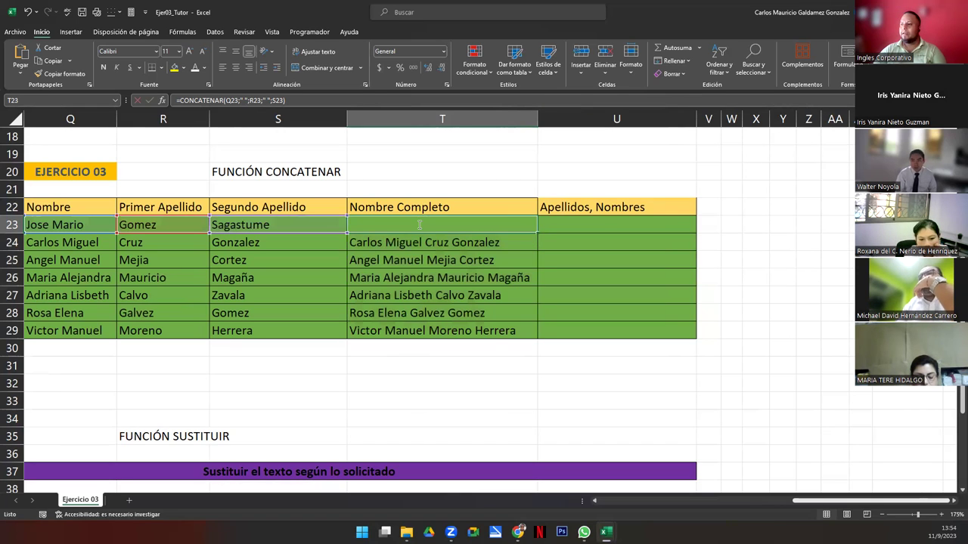
drag(540, 226, 337, 227)
key(ctrl+c)
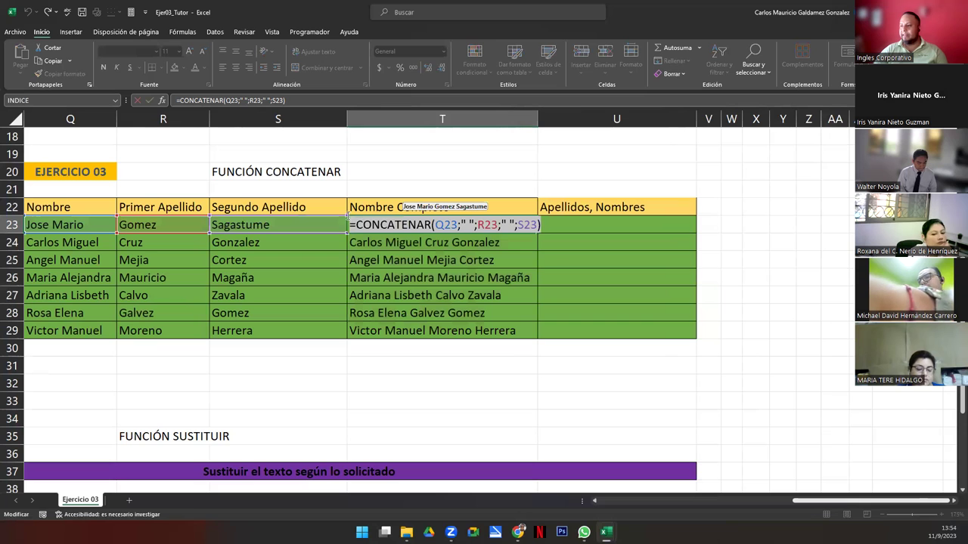
key(super+shift+s)
drag(346, 215, 543, 235)
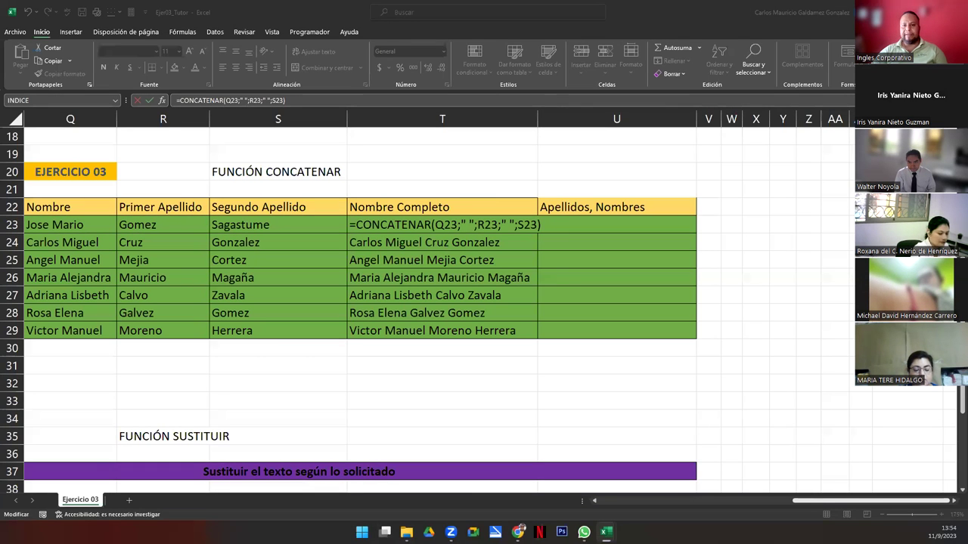
Paste the copied CONCATENAR formula into U23 and remove Q23 and its space, leaving =CONCATENAR(R23;" ";S23).
click(565, 227)
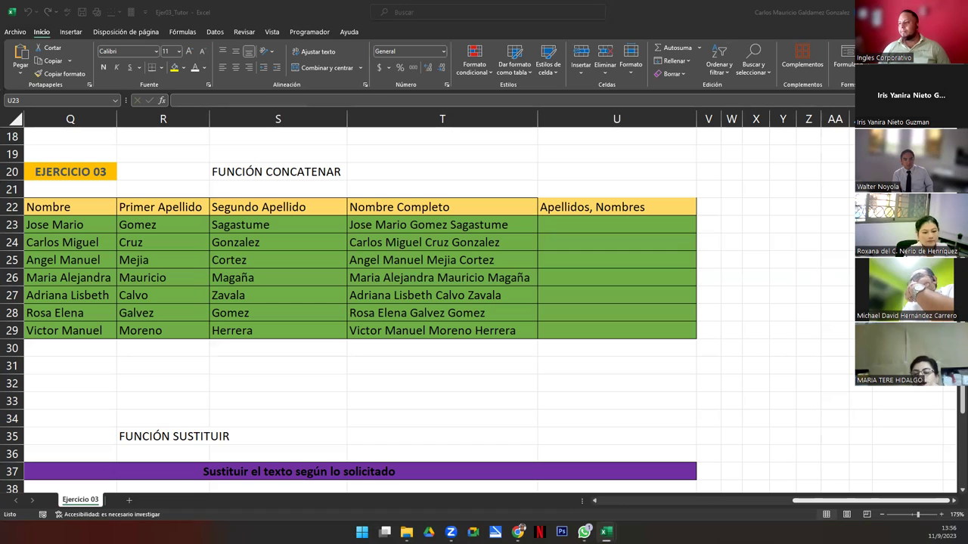
click(437, 225)
key(F2)
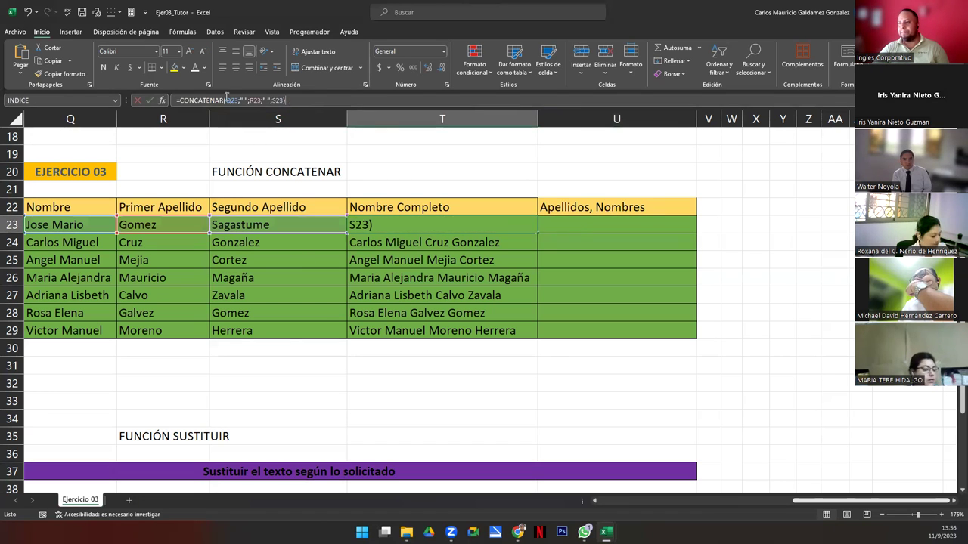
click(562, 224)
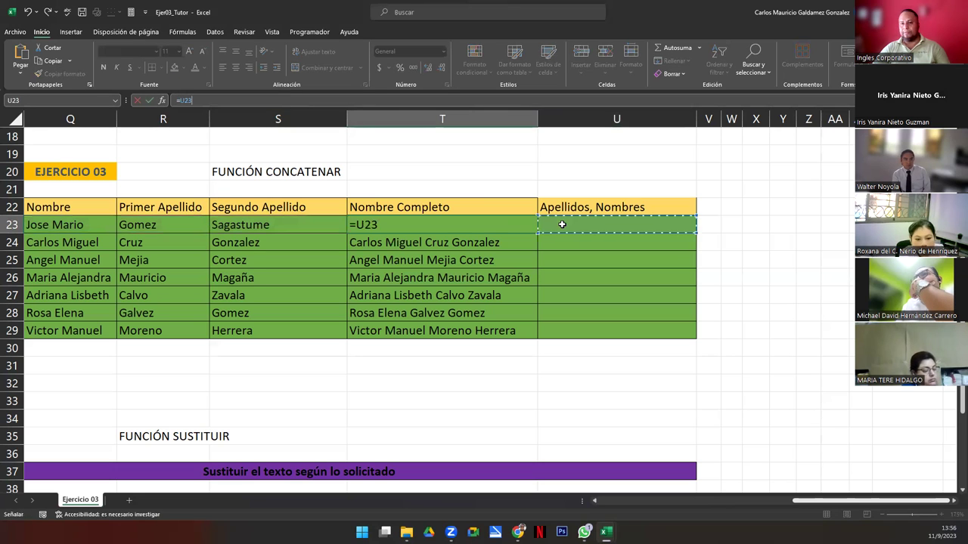
key(ctrl+v)
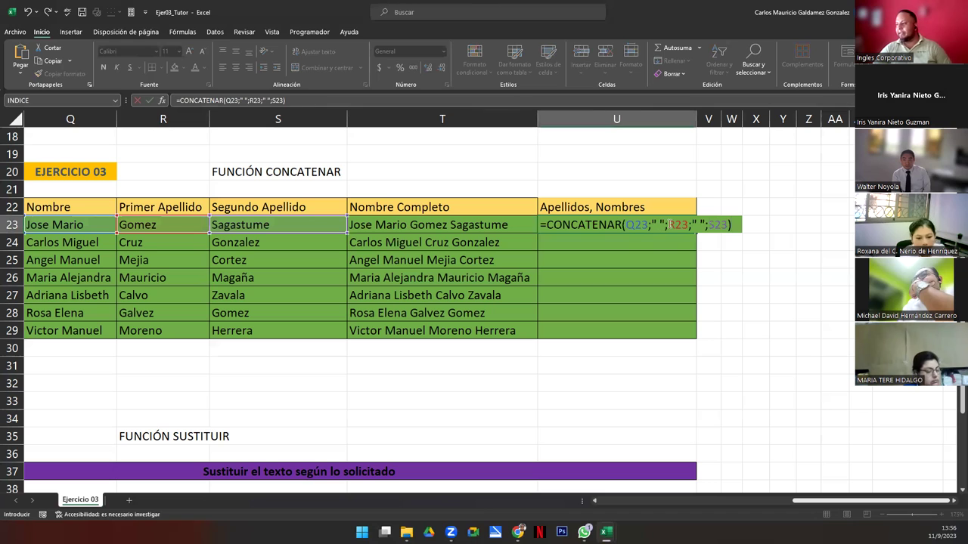
drag(669, 224, 626, 225)
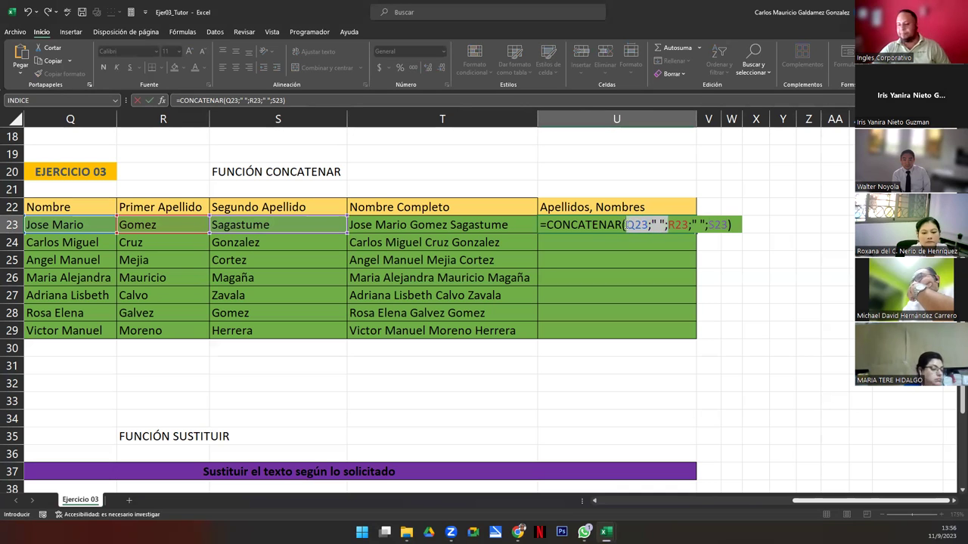
key(Delete)
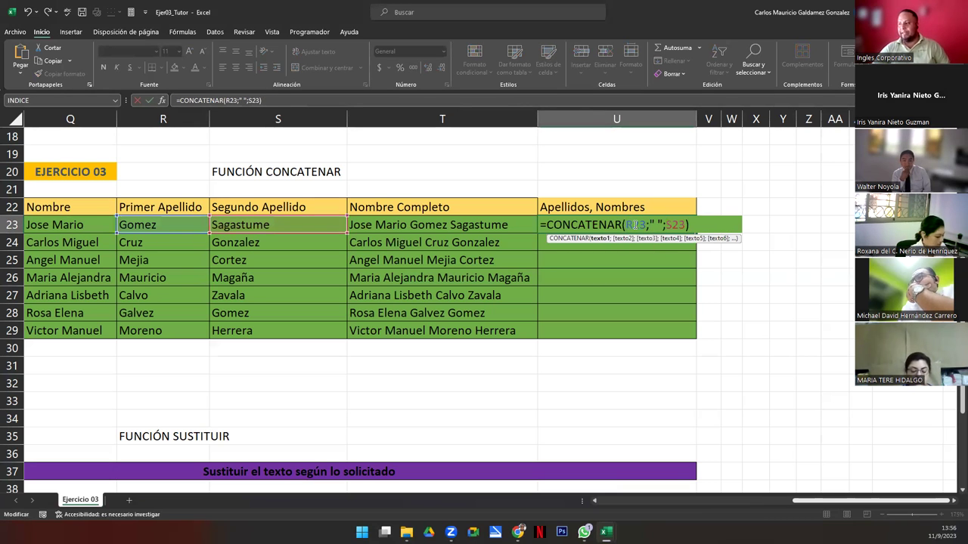
Extend the U23 formula with a comma-space separator and the Nombre cell, making it =CONCATENAR(R23;" ";S23;", ";Q23).
click(673, 225)
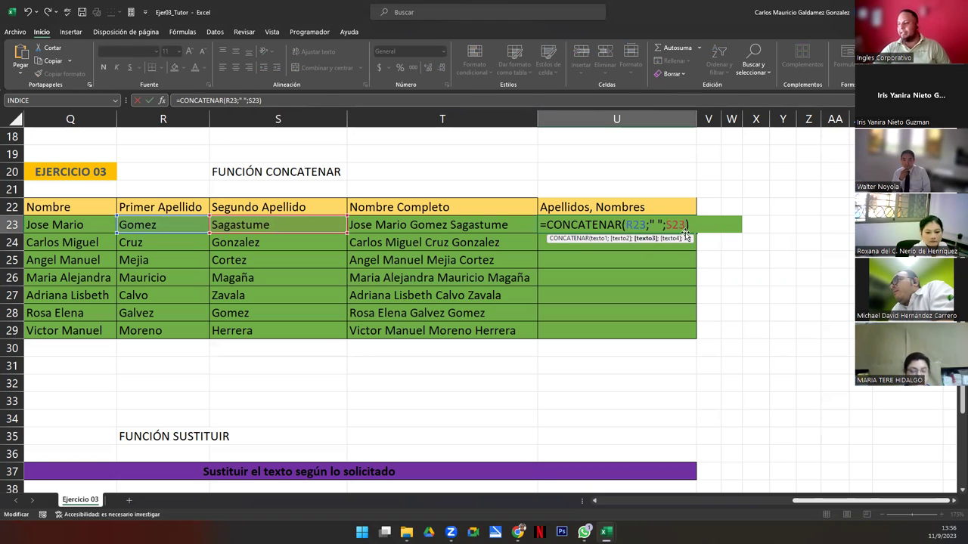
text(" ")
key(Scroll_Lock)
key(BackSpace)
key(BackSpace)
key(BackSpace)
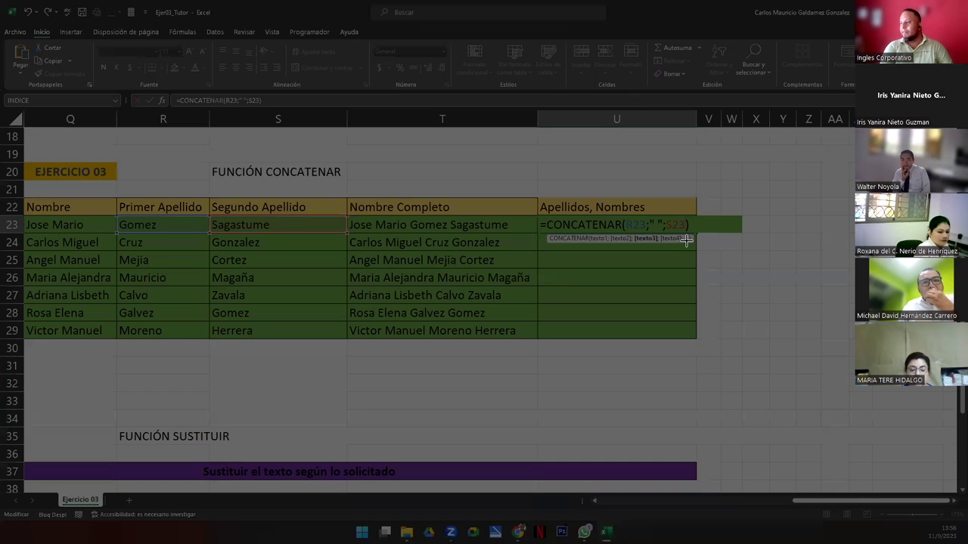
text(;", ")
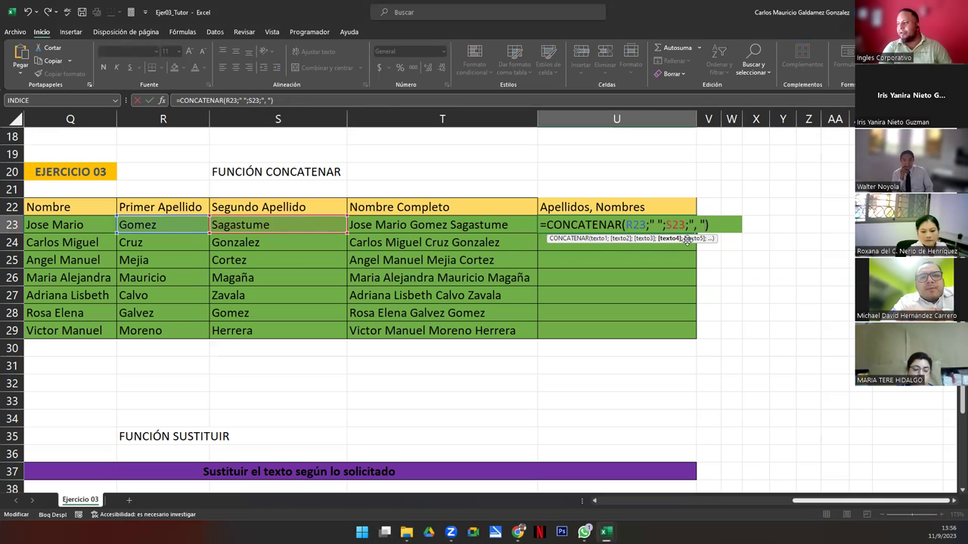
text(;Q23)
key(BackSpace)
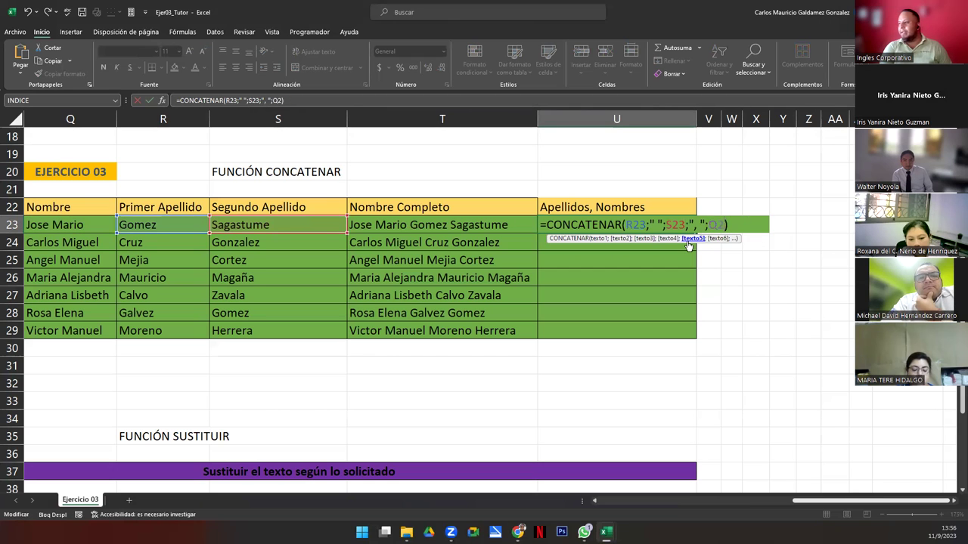
text(3)
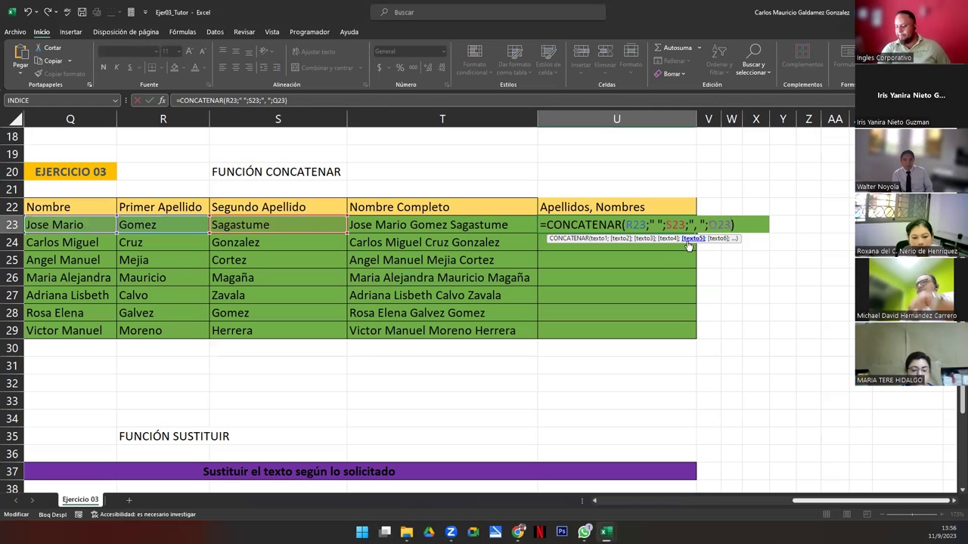
key(Return)
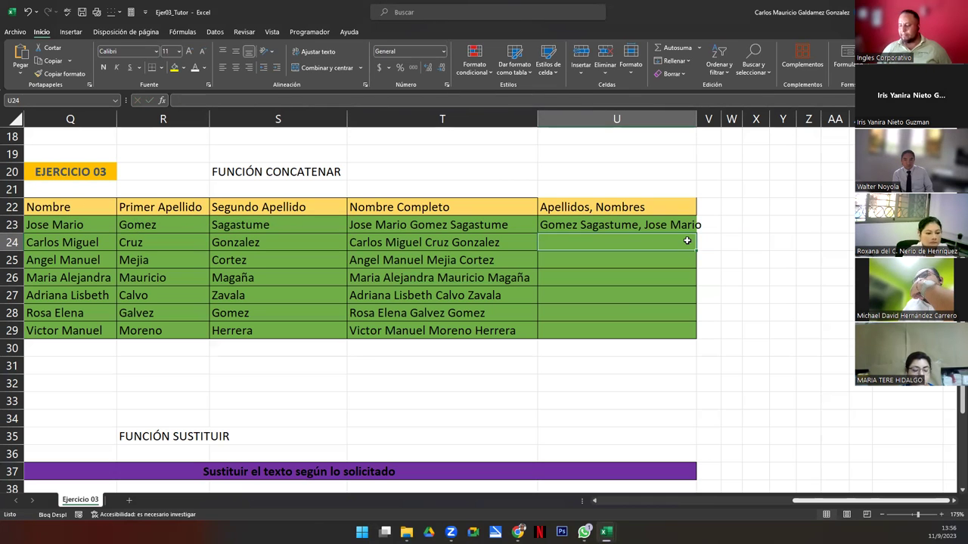
Fill the U23 formula down to U29 and autofit the Apellidos, Nombres column to its longest entry.
double_click(696, 121)
click(696, 224)
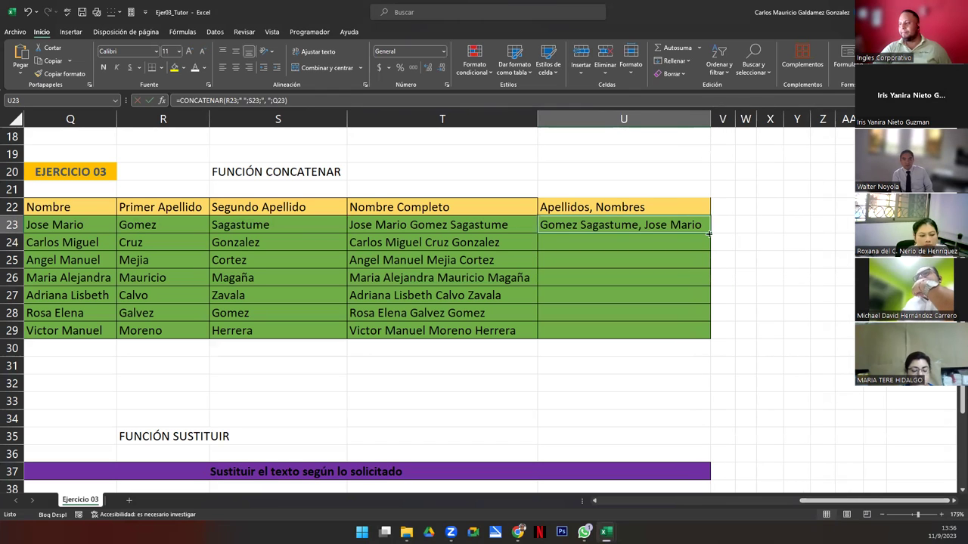
double_click(709, 234)
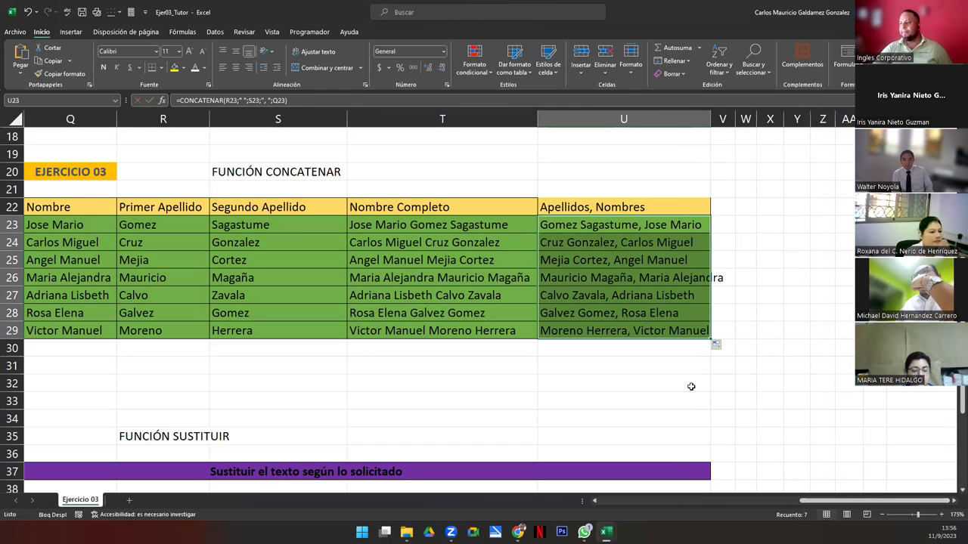
double_click(708, 119)
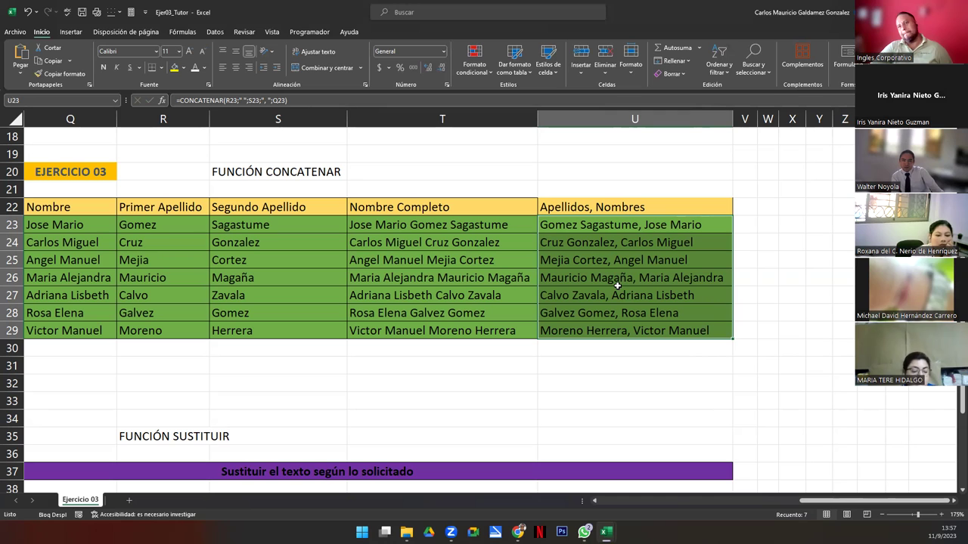
click(588, 225)
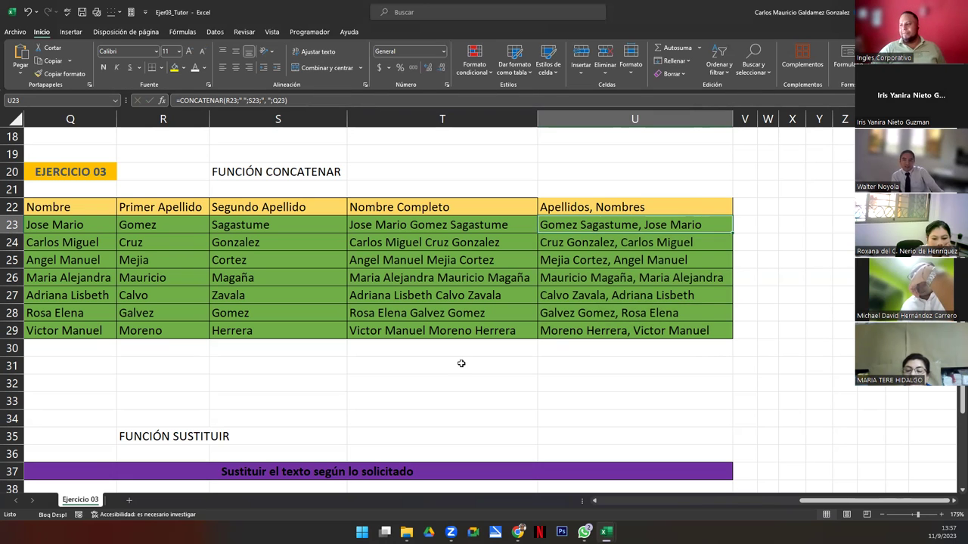
click(243, 224)
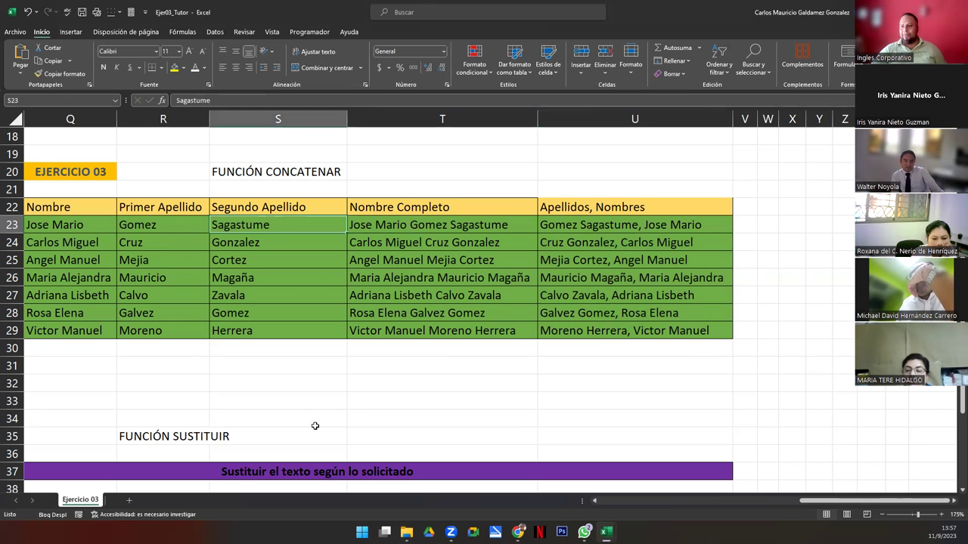
Extract the first character of the second surname in S23 by entering =IZQUIERDA(S23;1) in S32.
click(276, 378)
text(=izq)
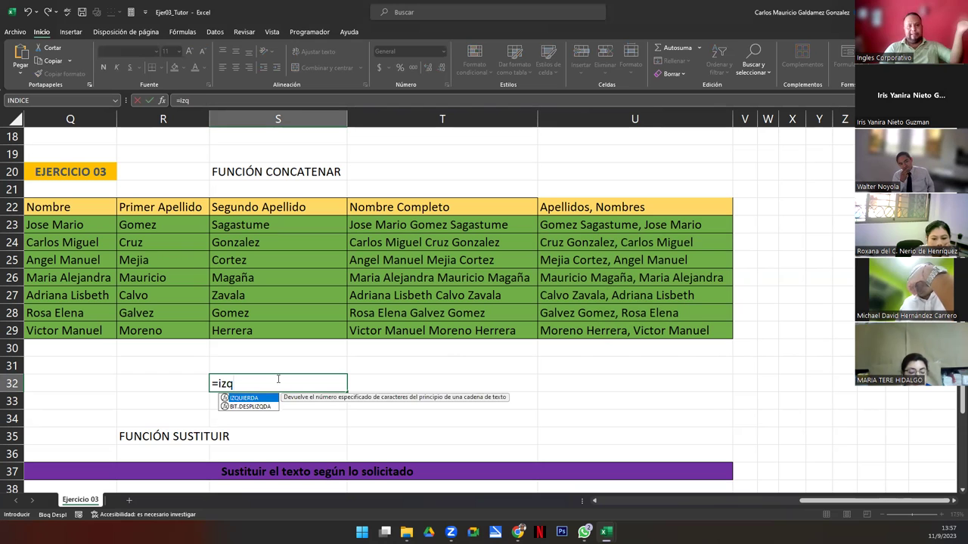
key(Tab)
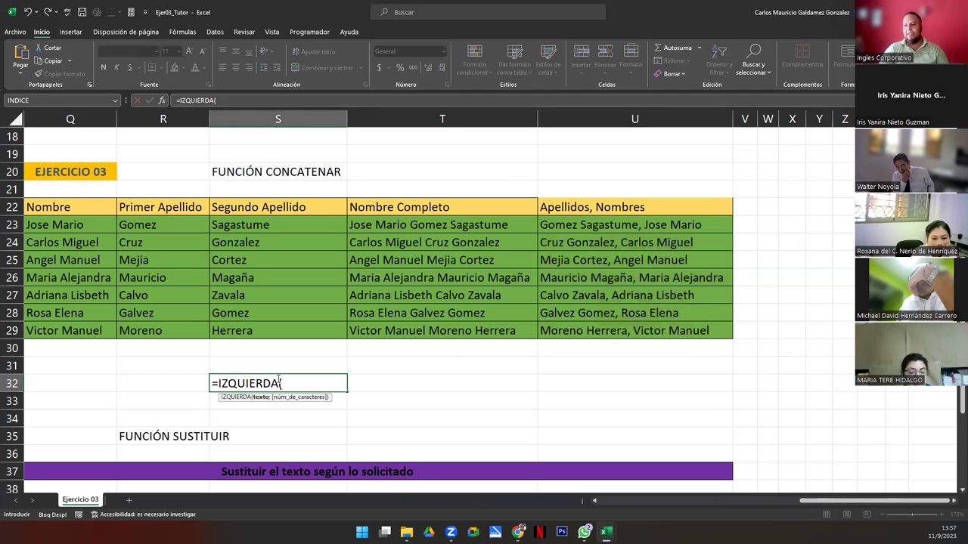
scroll(280, 382, up, 1)
scroll(276, 378, down, 1)
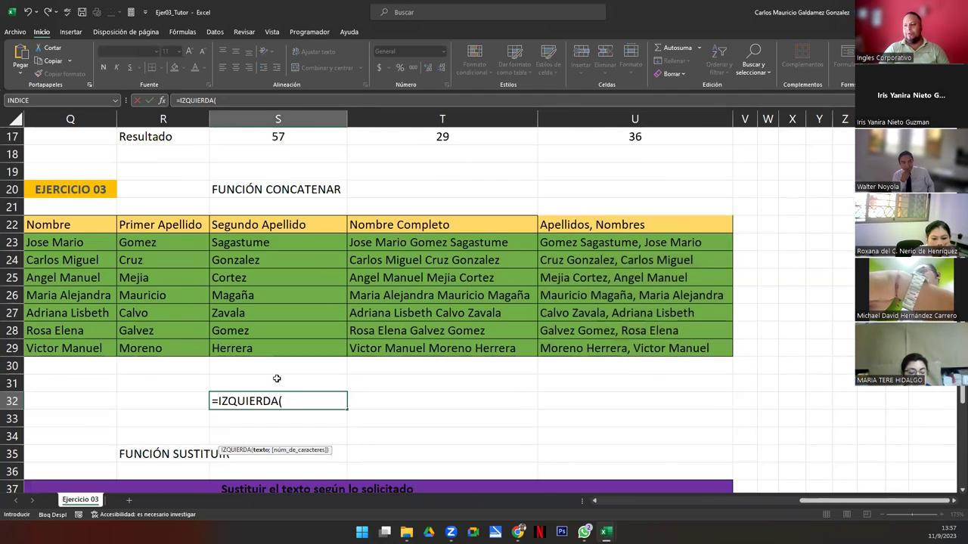
scroll(276, 378, down, 1)
click(231, 227)
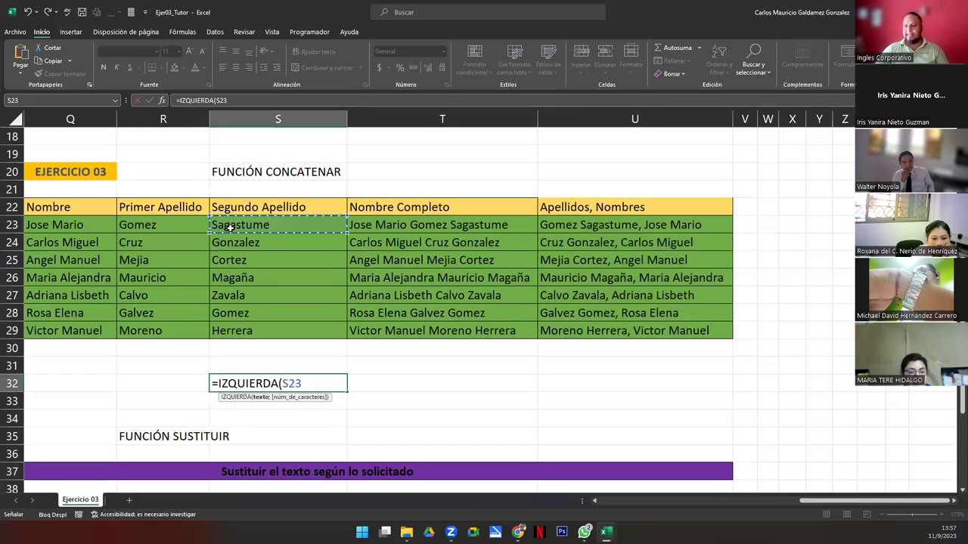
text(;)
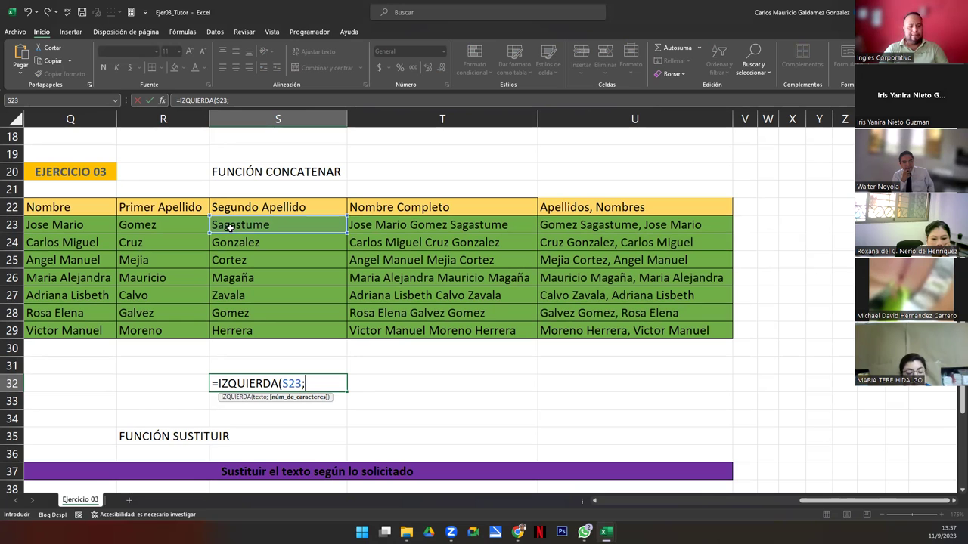
text(1)
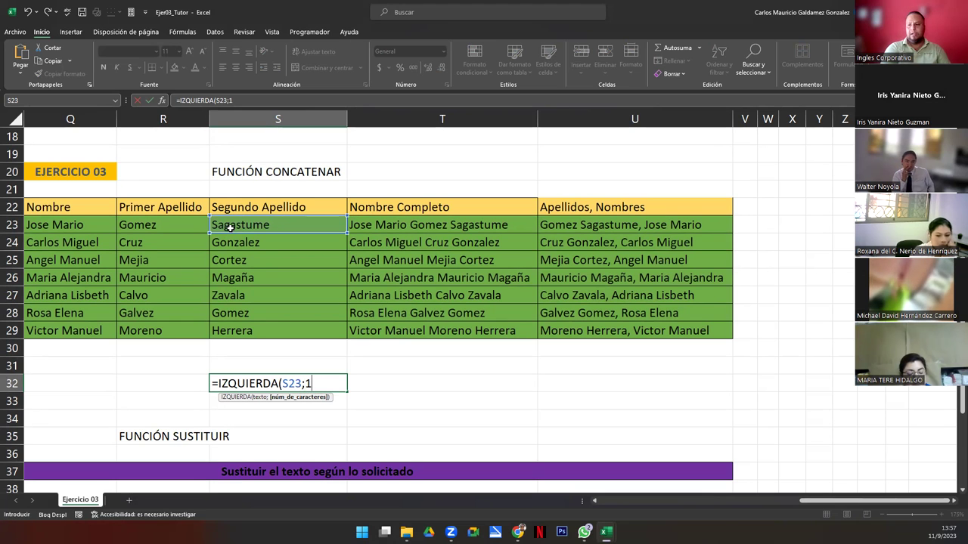
text())
key(Return)
scroll(229, 227, up, 1)
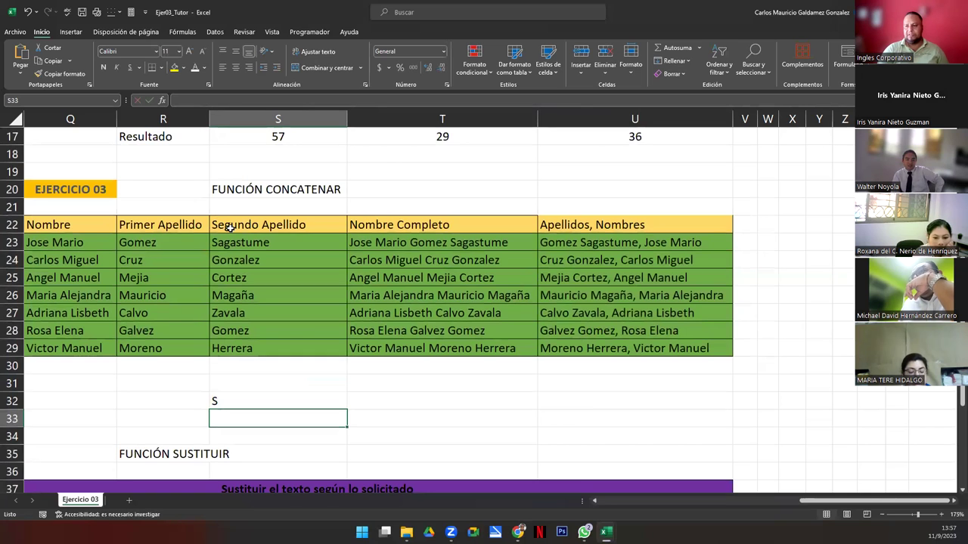
key(Up)
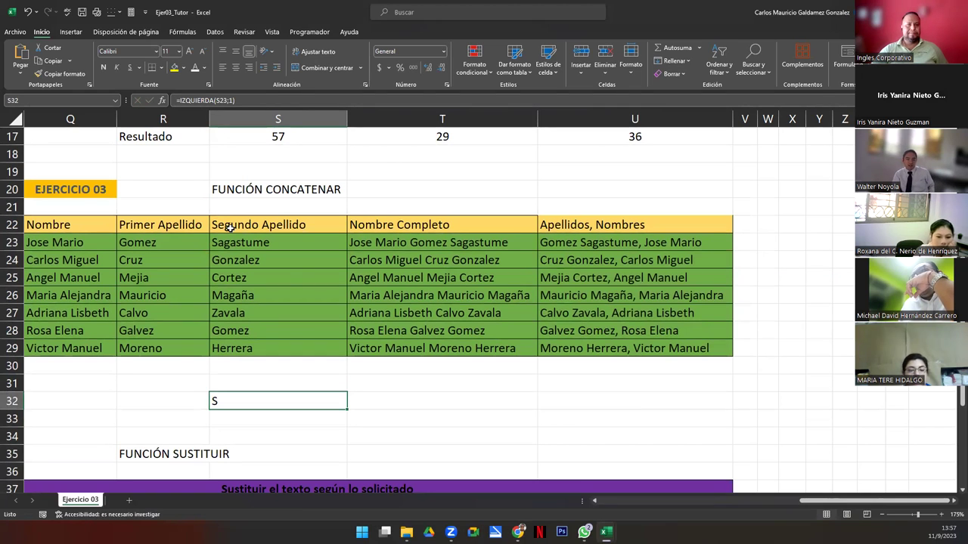
Extract the last character of the second surname in S23 by entering =DERECHA(S23;1) in S33.
click(247, 244)
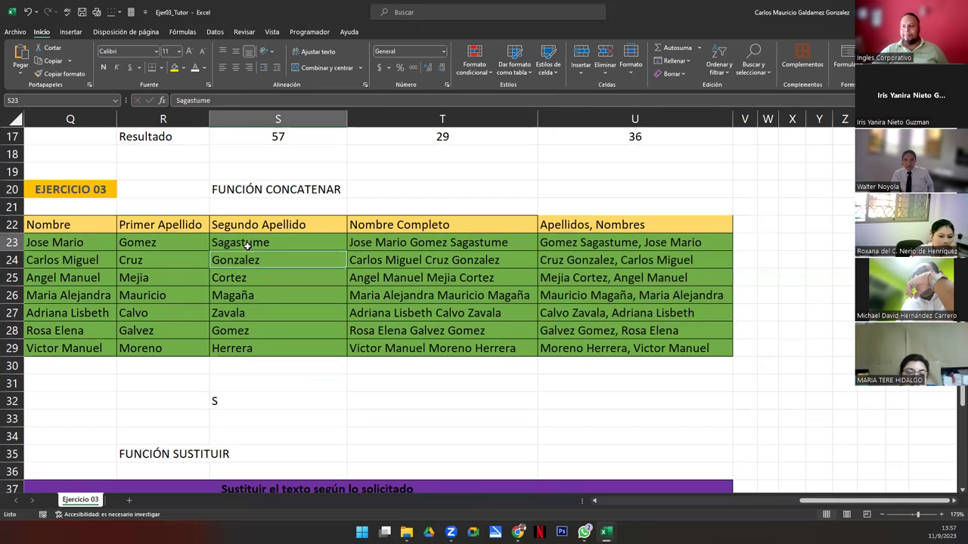
click(254, 417)
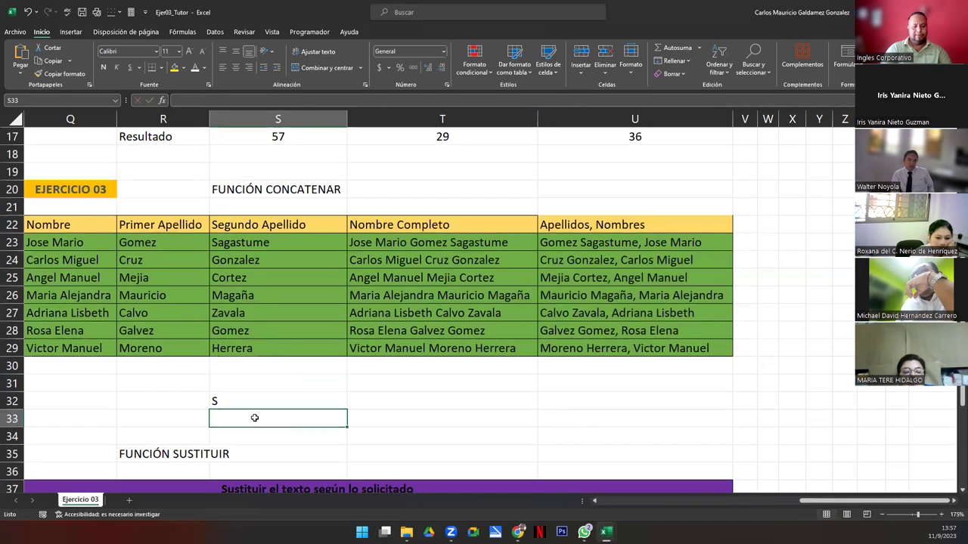
text(=derecha)
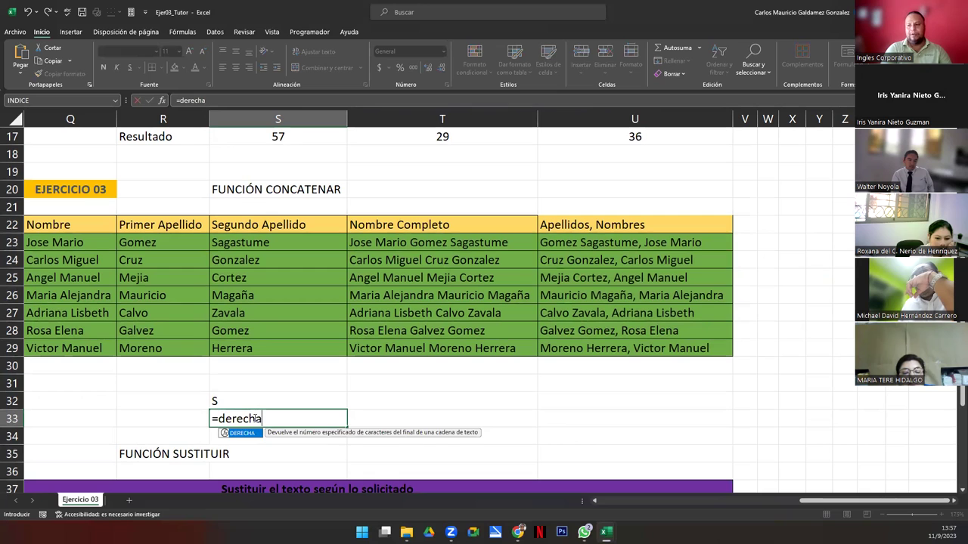
key(Tab)
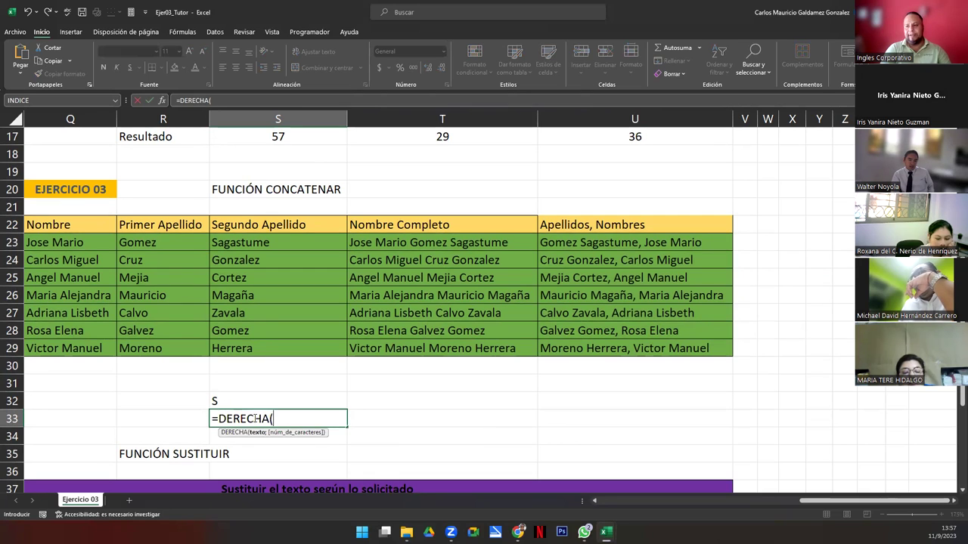
click(254, 242)
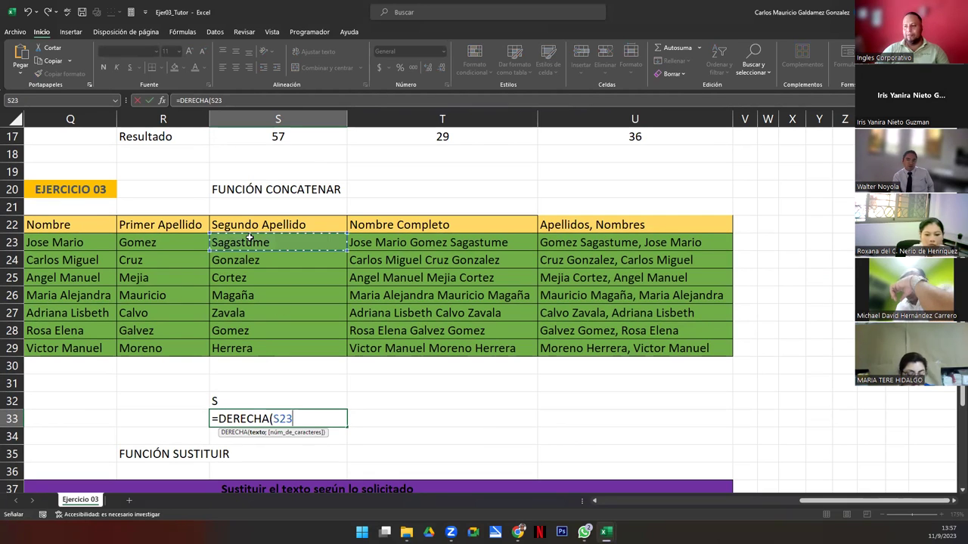
text(;1)
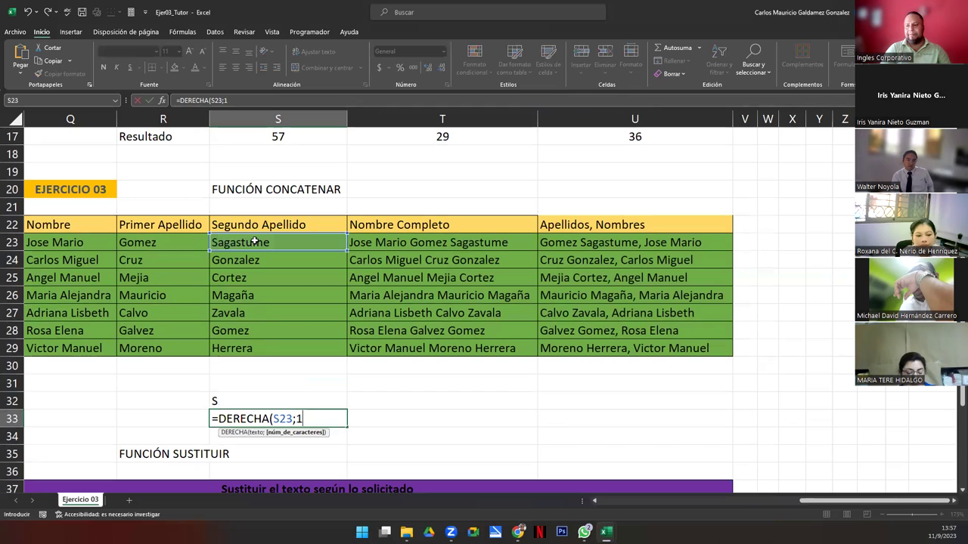
text())
key(Return)
text(})
key(BackSpace)
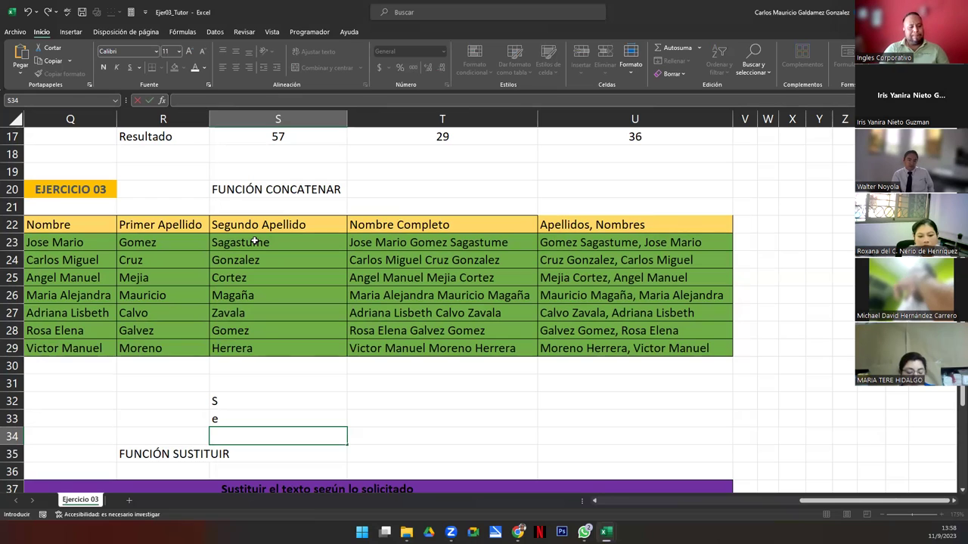
Extract three characters of S23 starting at position 3 with =EXTRAE(S23;3;3) in S34, and select the three example formulas in S32:S34.
text(=extr)
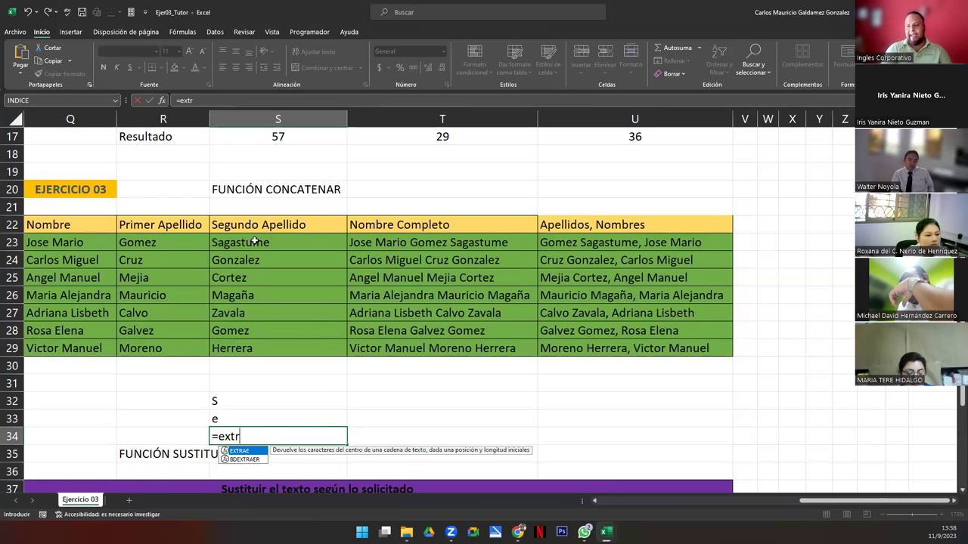
key(Tab)
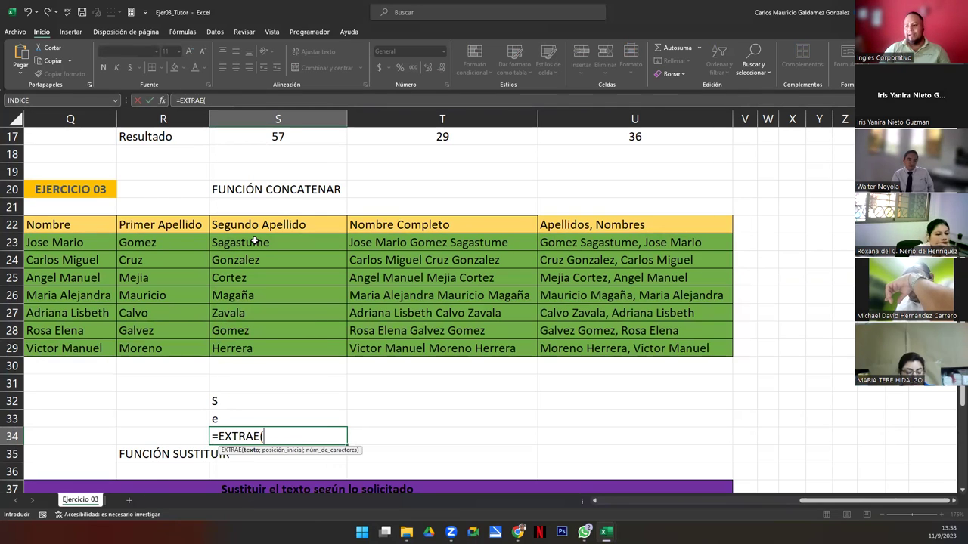
click(253, 242)
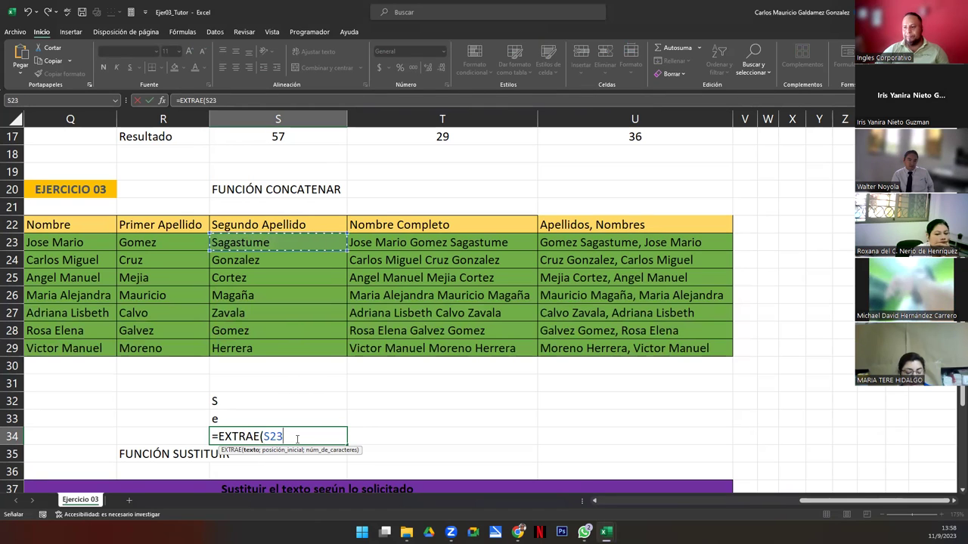
text(;)
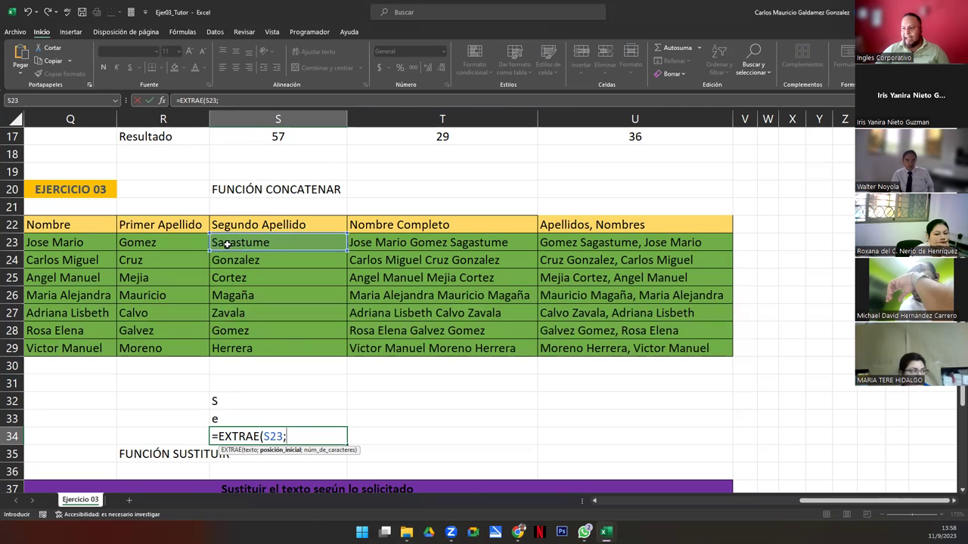
text(3)
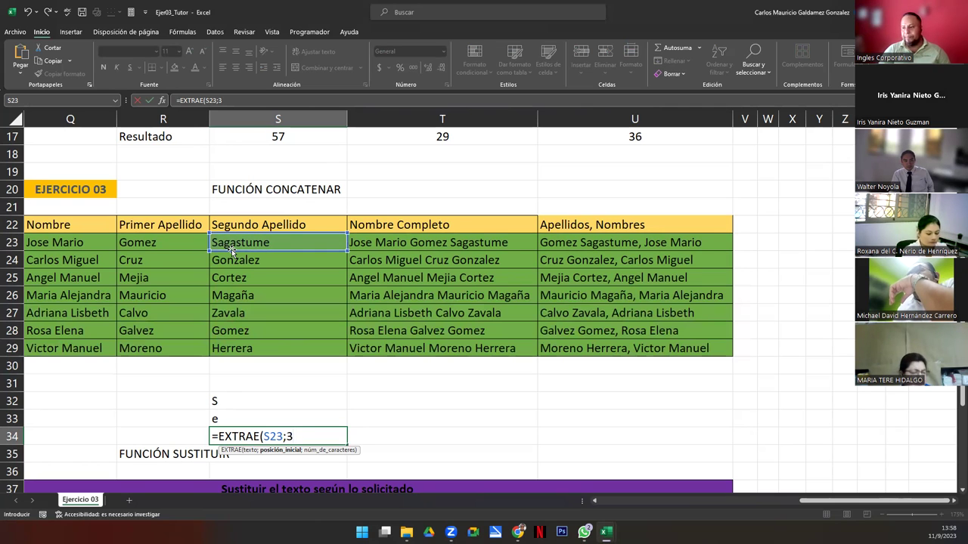
text(;)
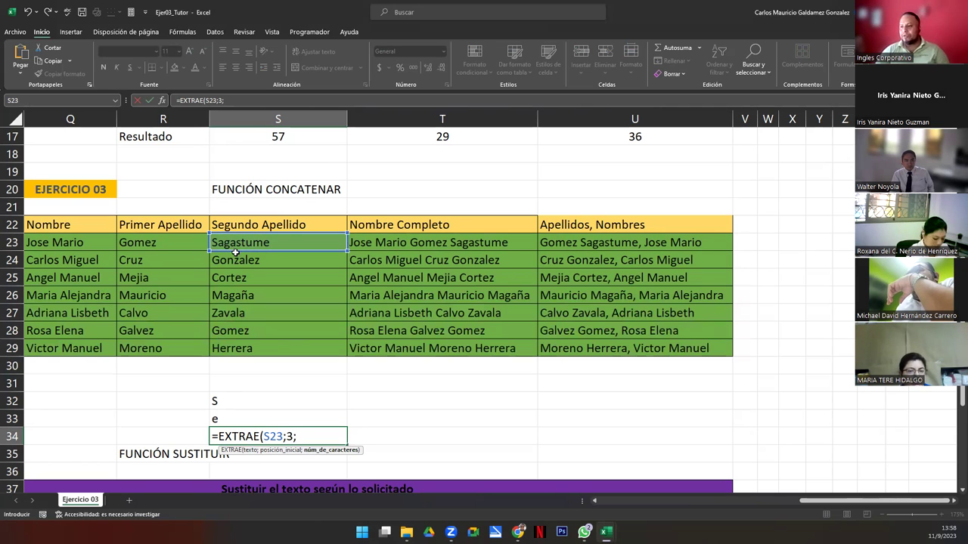
text(3))
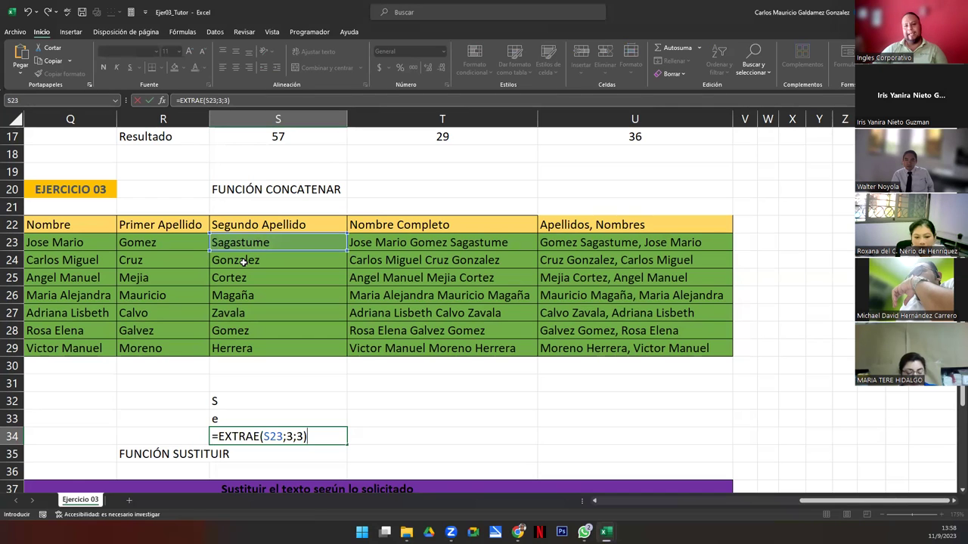
key(Return)
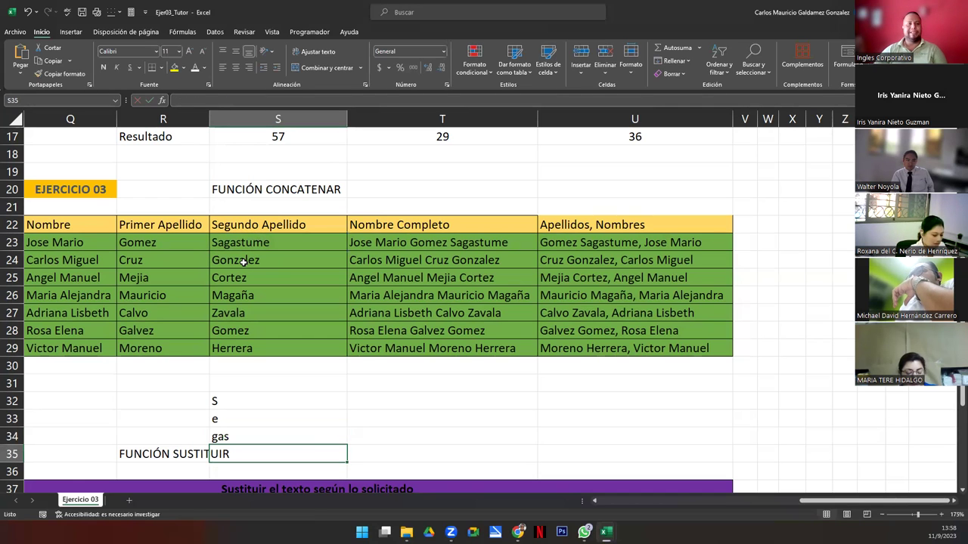
drag(249, 398, 249, 436)
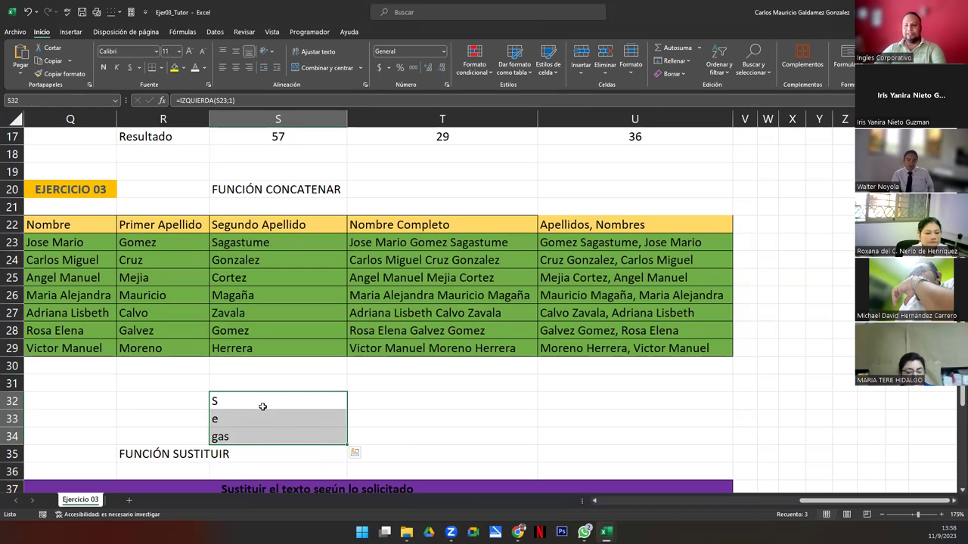
Review the IZQUIERDA and DERECHA example formulas, and clear the three examples from S32:S34.
double_click(263, 406)
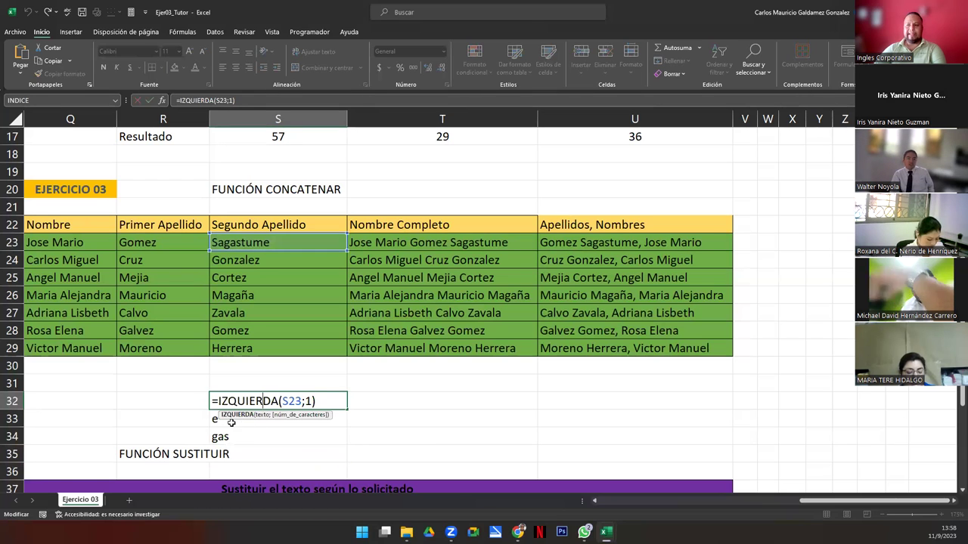
double_click(232, 420)
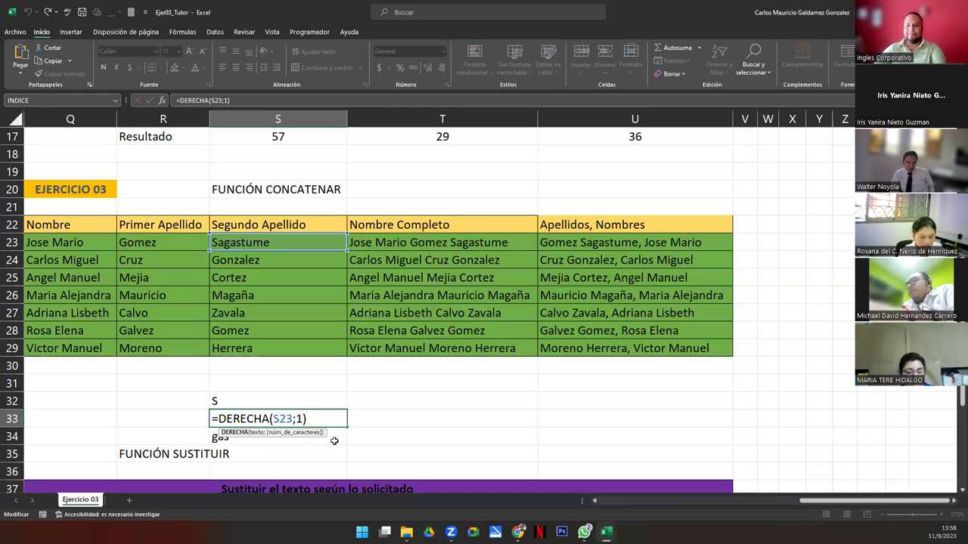
double_click(334, 441)
drag(317, 437, 251, 401)
key(Delete)
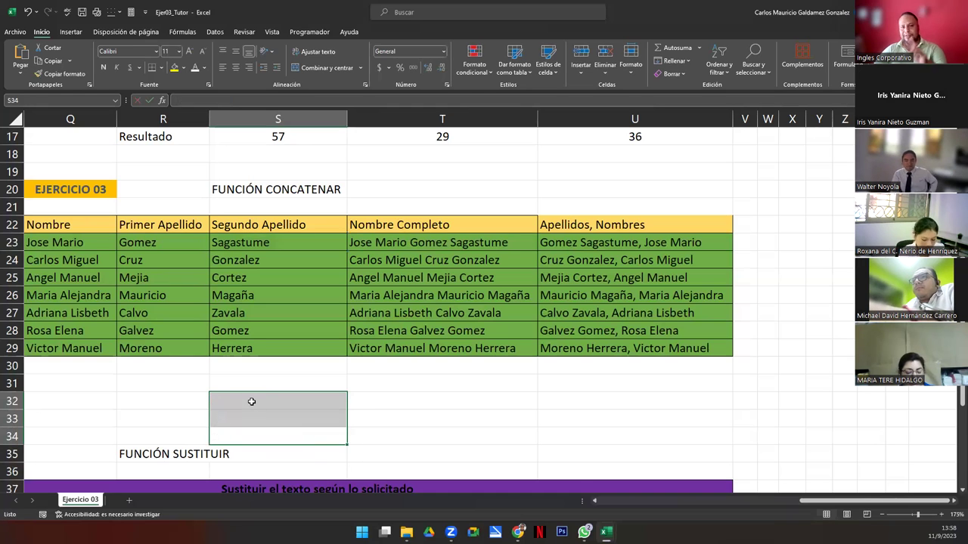
click(245, 418)
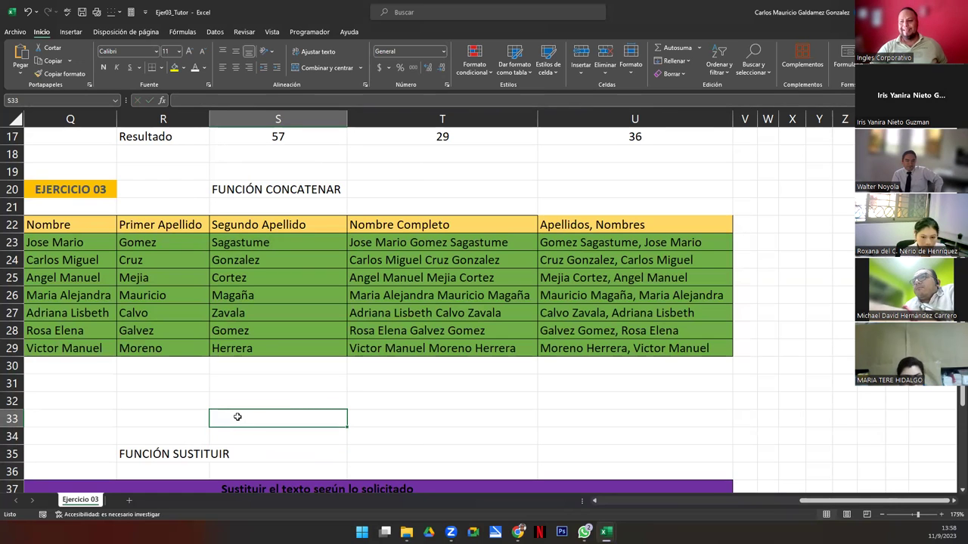
Clear the existing SUSTITUIR answers from the merged cells P40, P43 and P46 of Ejercicio 04.
scroll(238, 416, down, 5)
drag(816, 504, 804, 503)
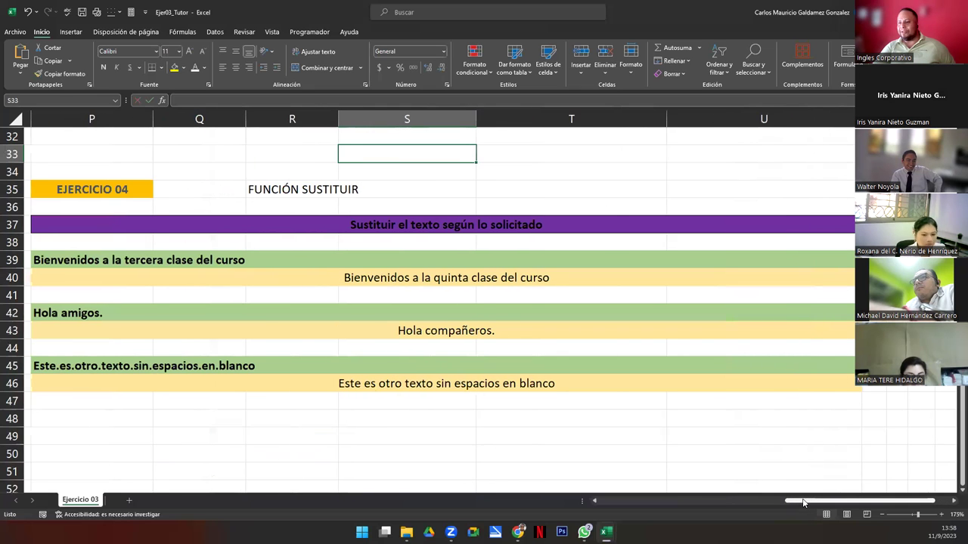
click(384, 230)
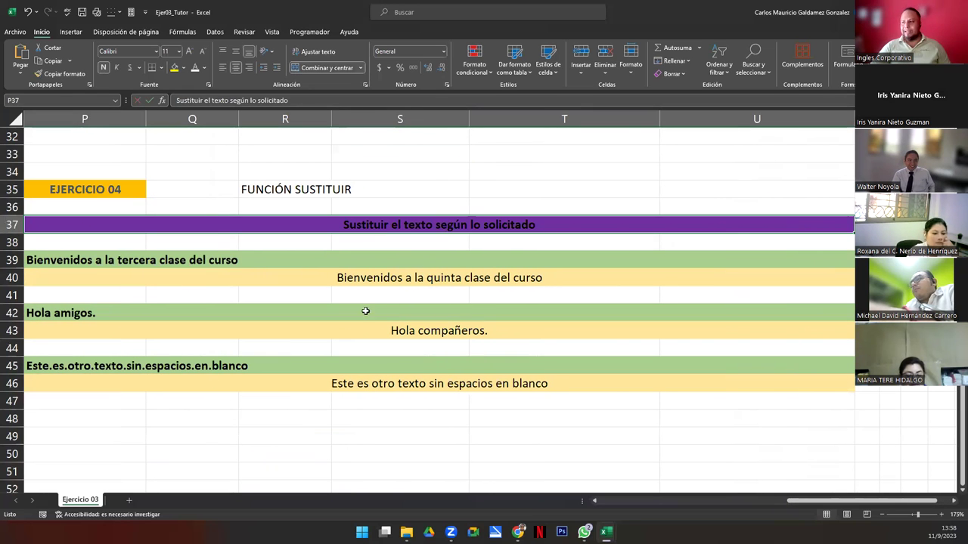
click(342, 279)
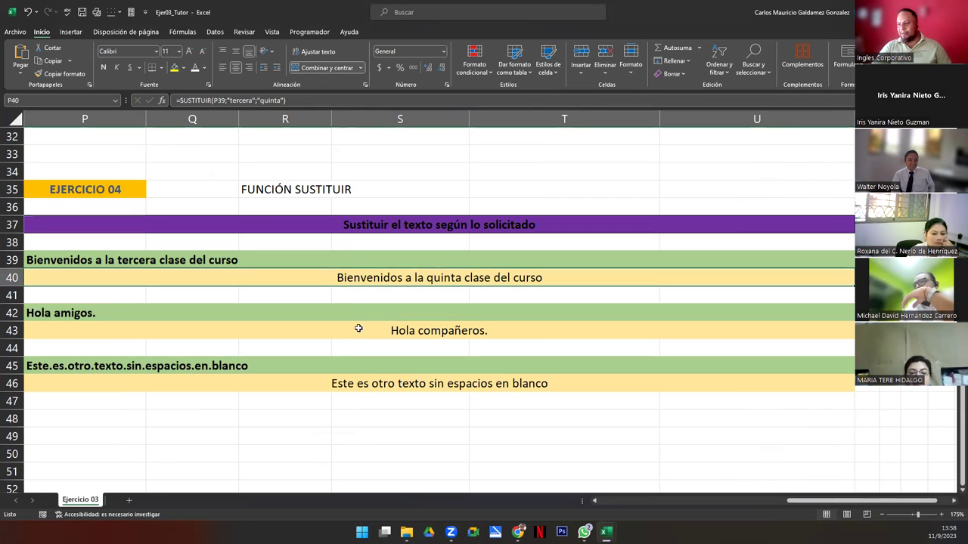
ctrl+click(362, 331)
ctrl+click(364, 384)
key(Delete)
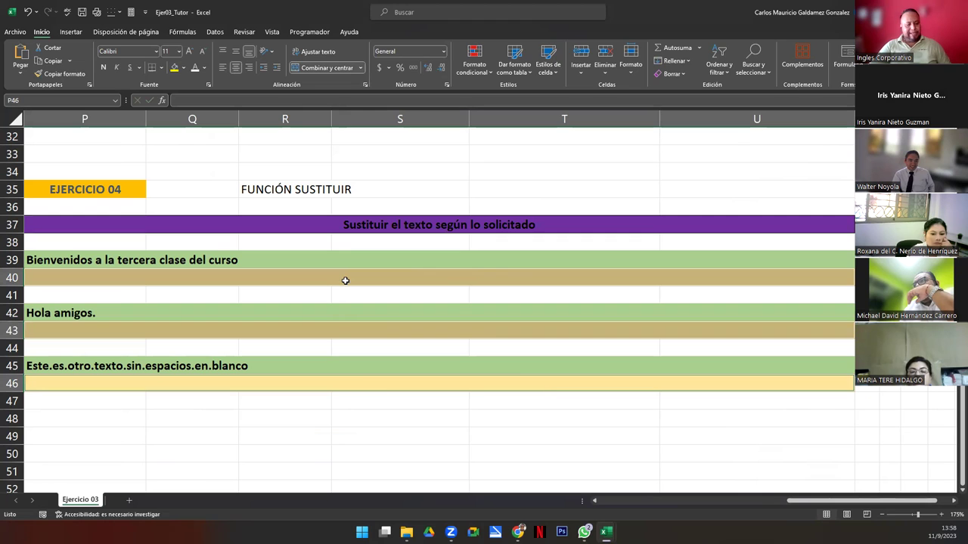
key(ctrl+z)
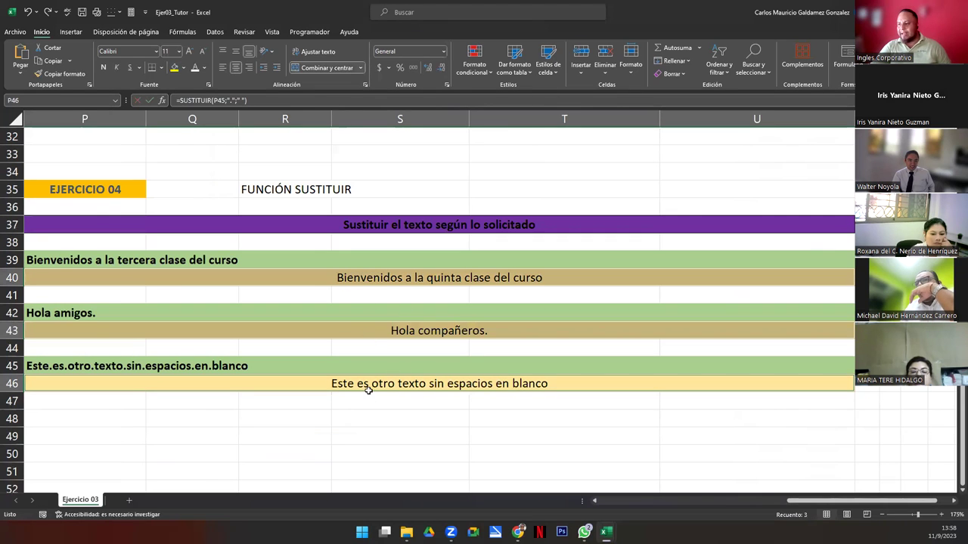
key(Delete)
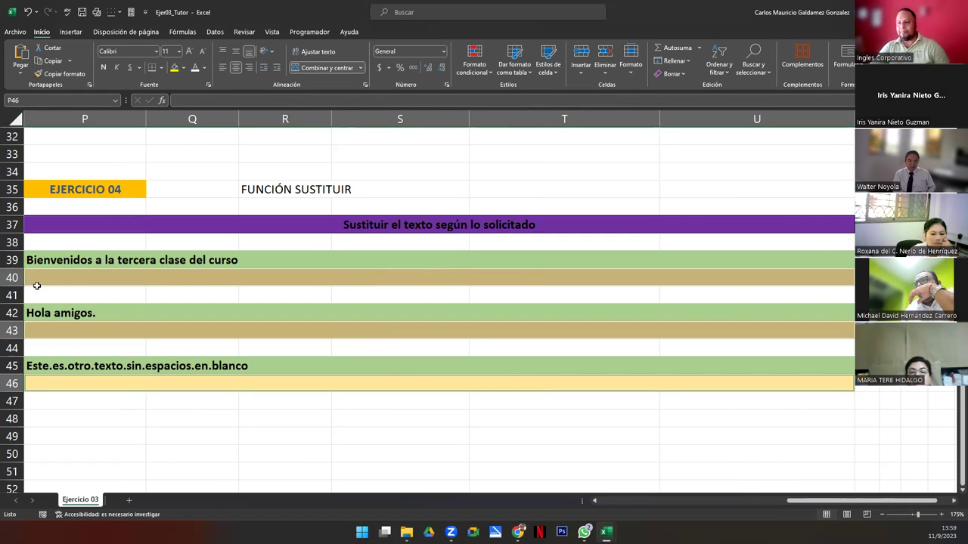
Begin a SUSTITUIR formula in P40 with P39 as its source text argument.
drag(41, 264, 233, 272)
click(233, 274)
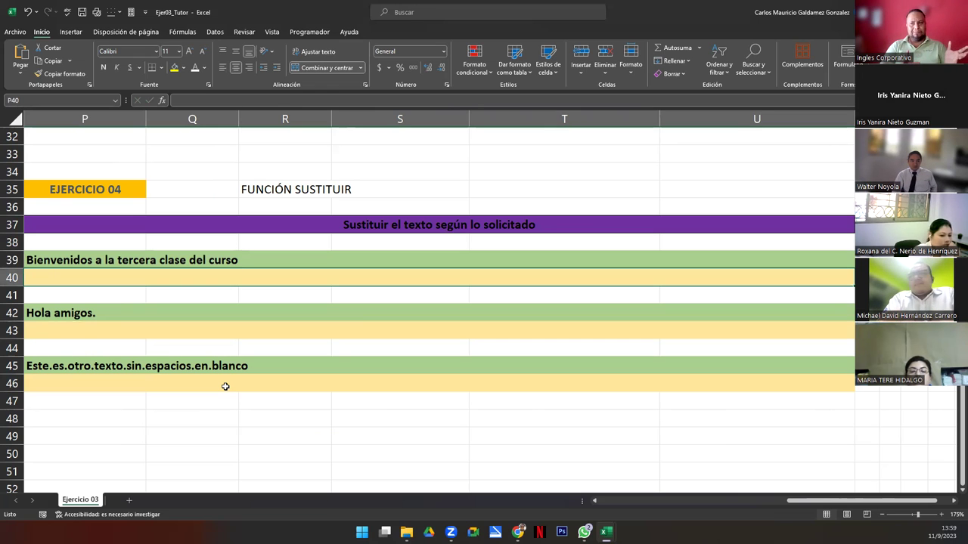
text(=suis)
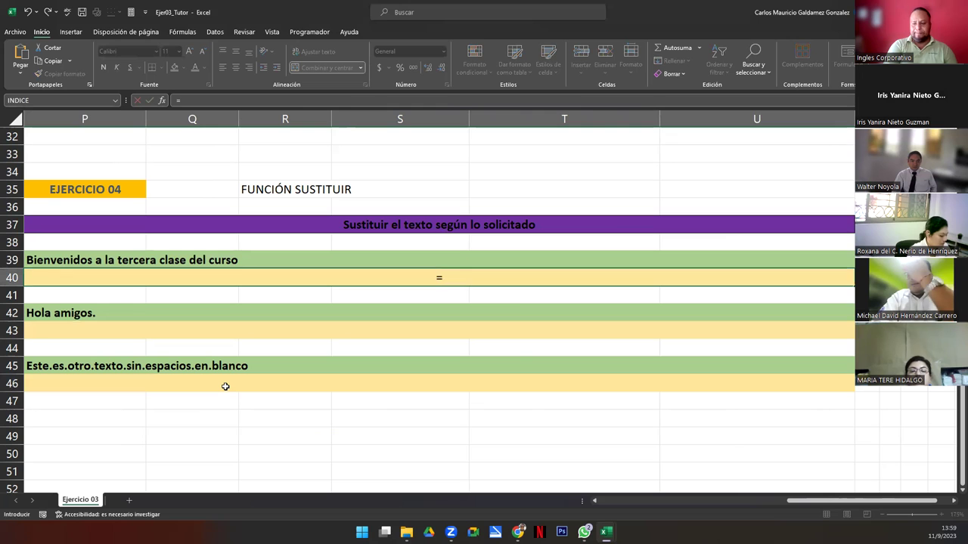
key(BackSpace)
key(BackSpace)
text(sus)
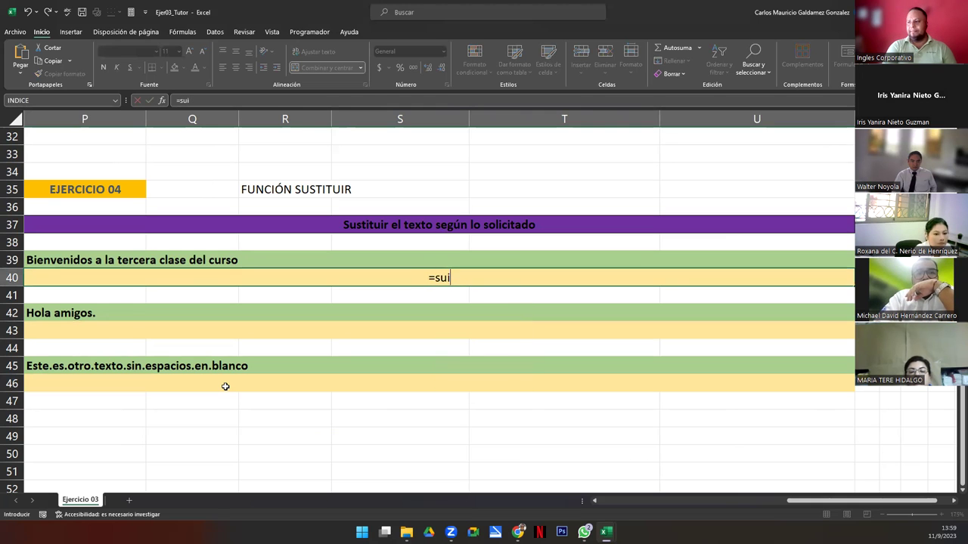
key(Tab)
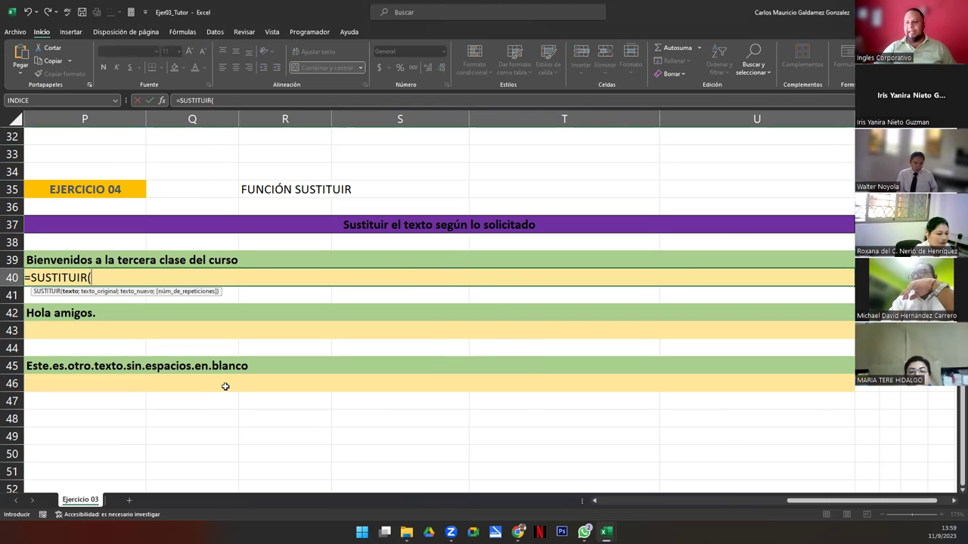
click(119, 260)
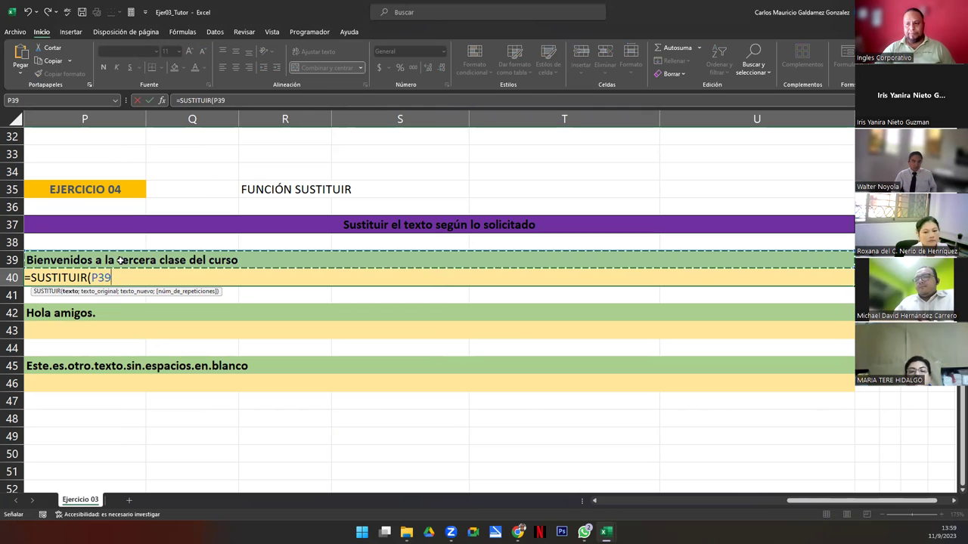
text(;)
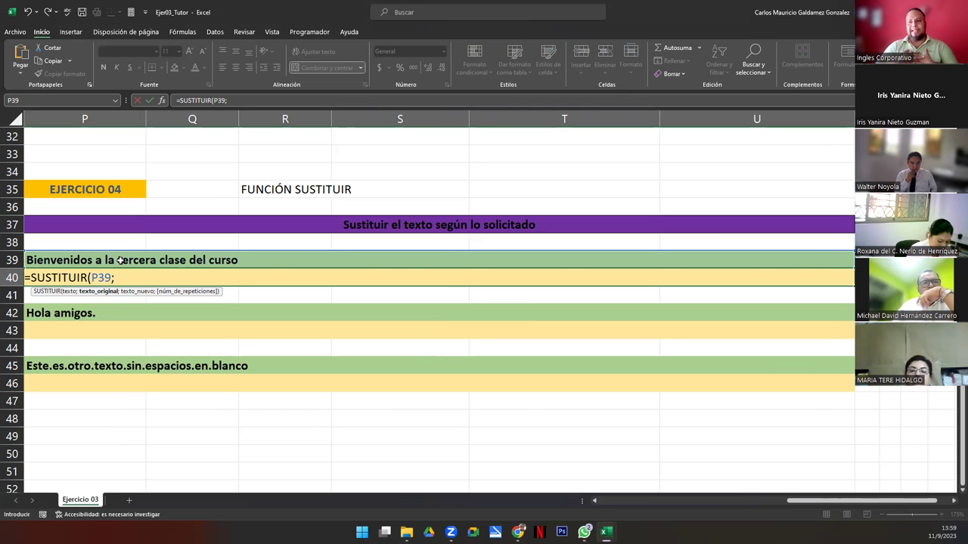
text(tercera;)
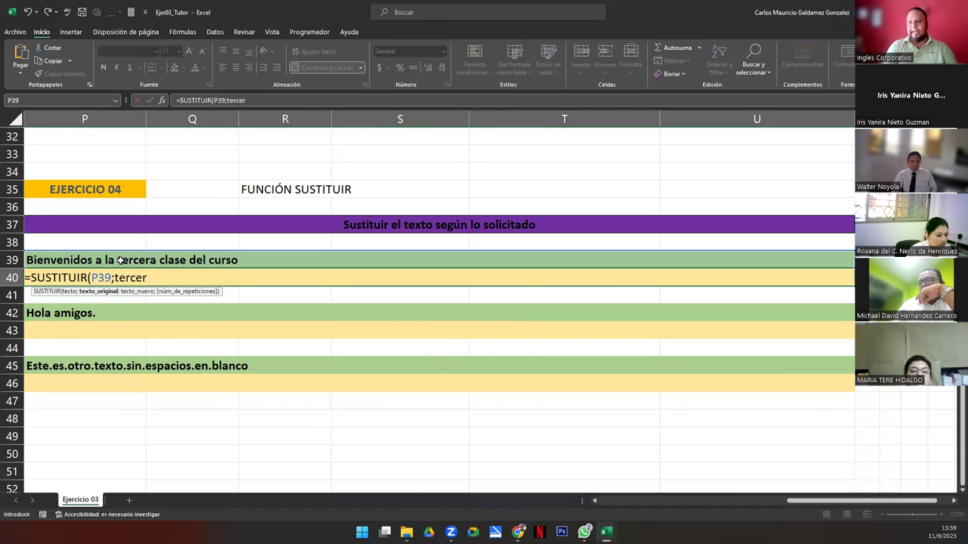
key(BackSpace)
key(BackSpace)
key(BackSpace)
key(BackSpace)
key(BackSpace)
key(BackSpace)
key(BackSpace)
key(BackSpace)
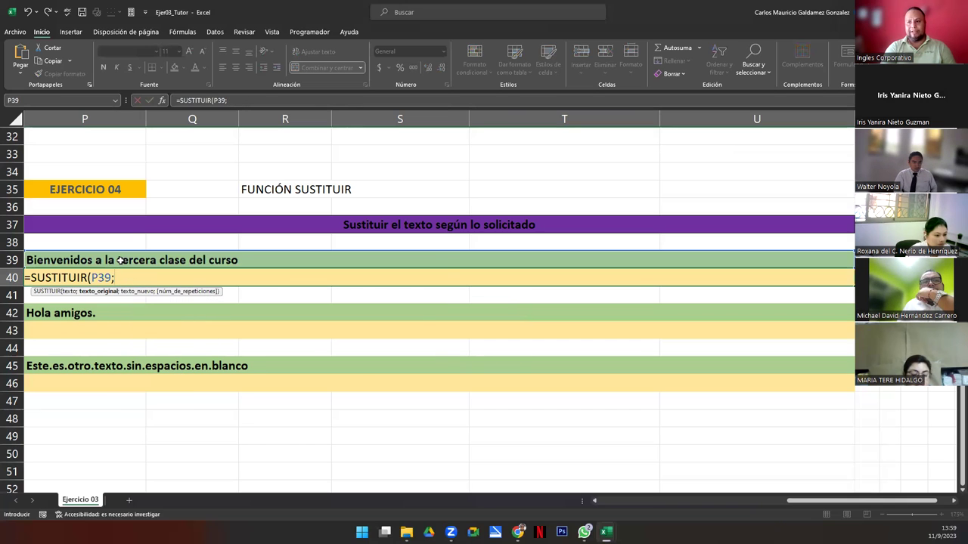
Complete the P40 formula as =SUSTITUIR(P39;"tercera";"quinta") to replace the word in the welcome sentence.
text("tercer)
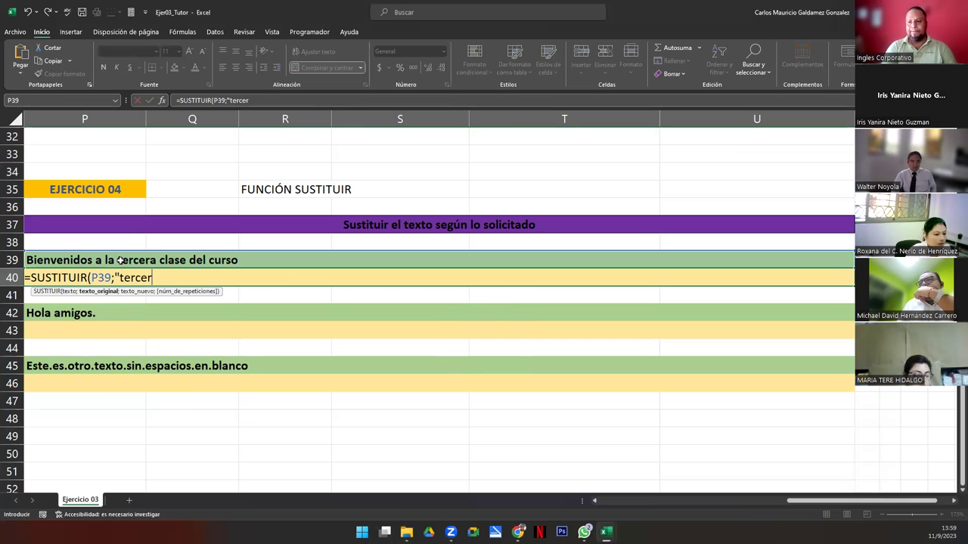
text(a";)
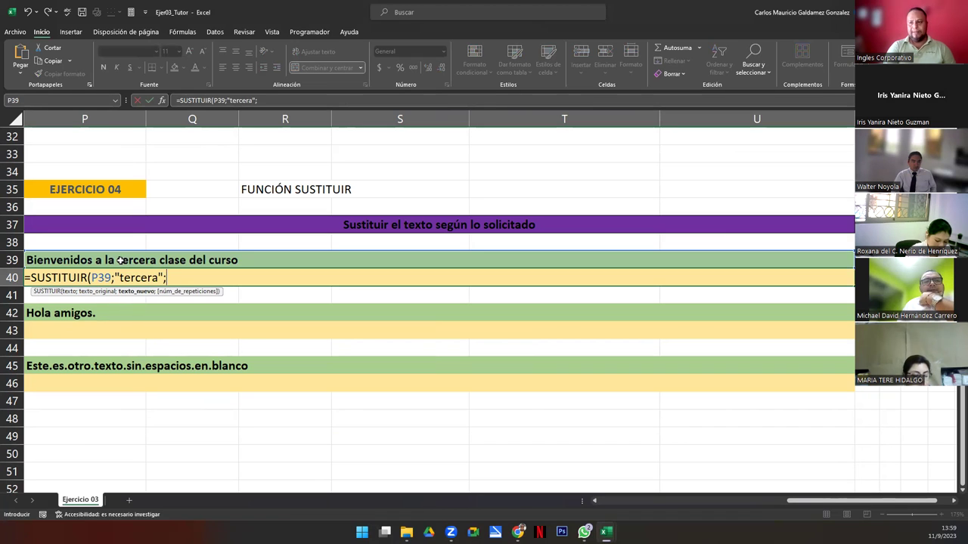
text("quinta")
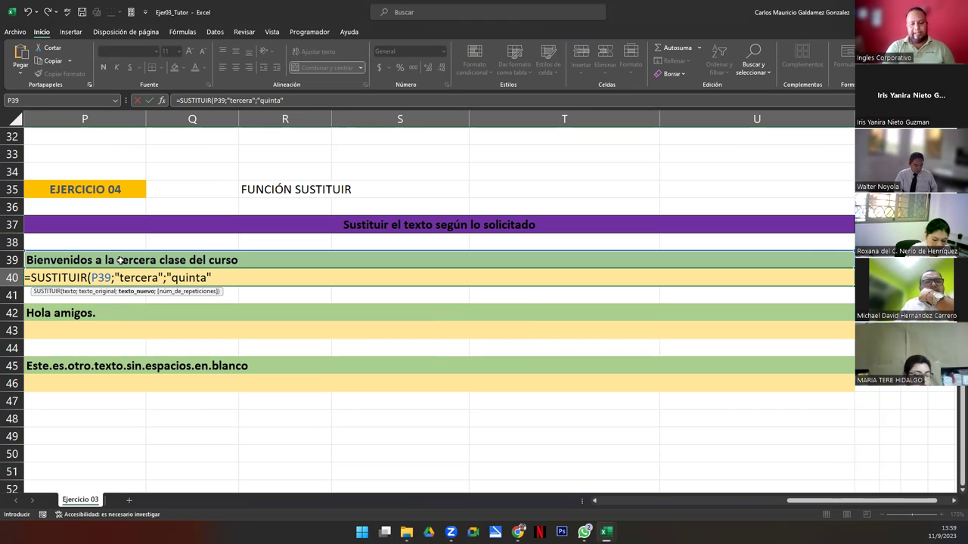
text())
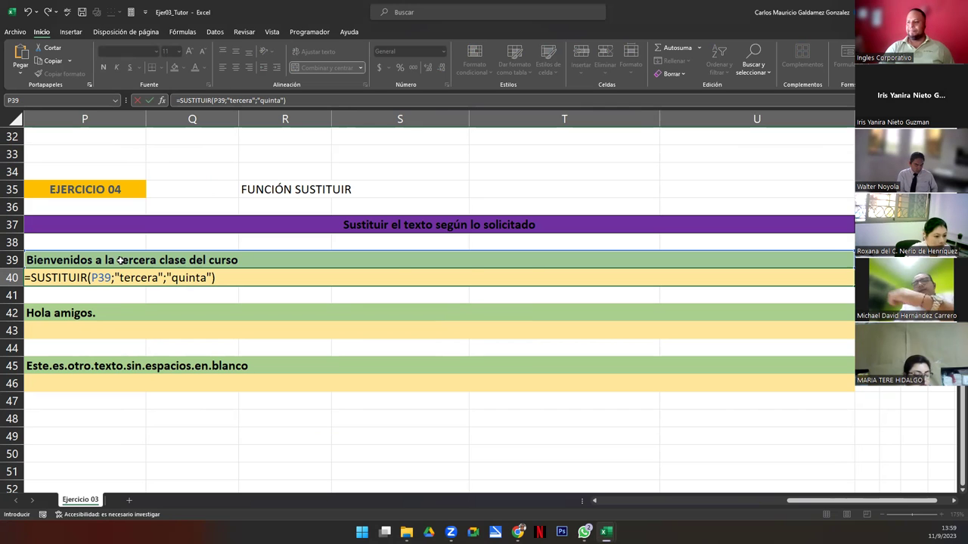
key(Return)
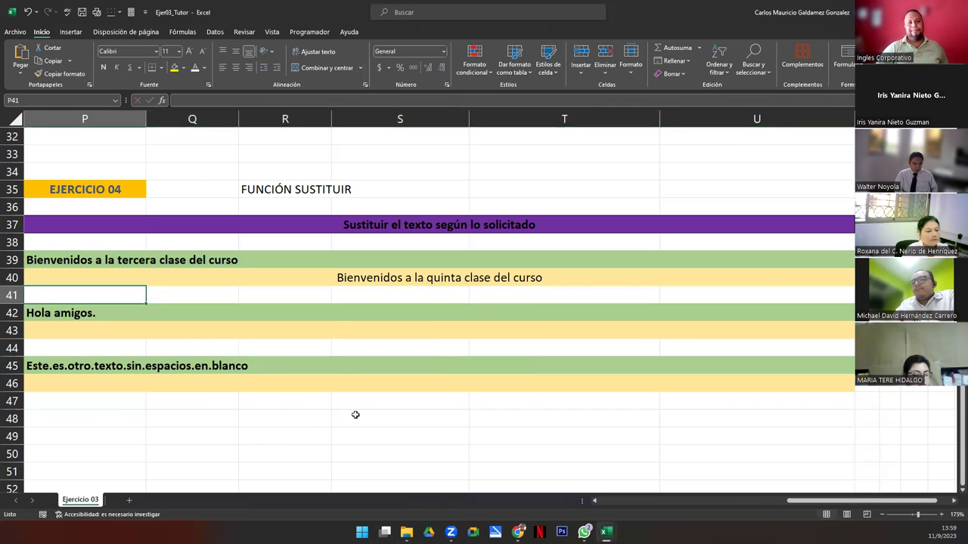
click(348, 279)
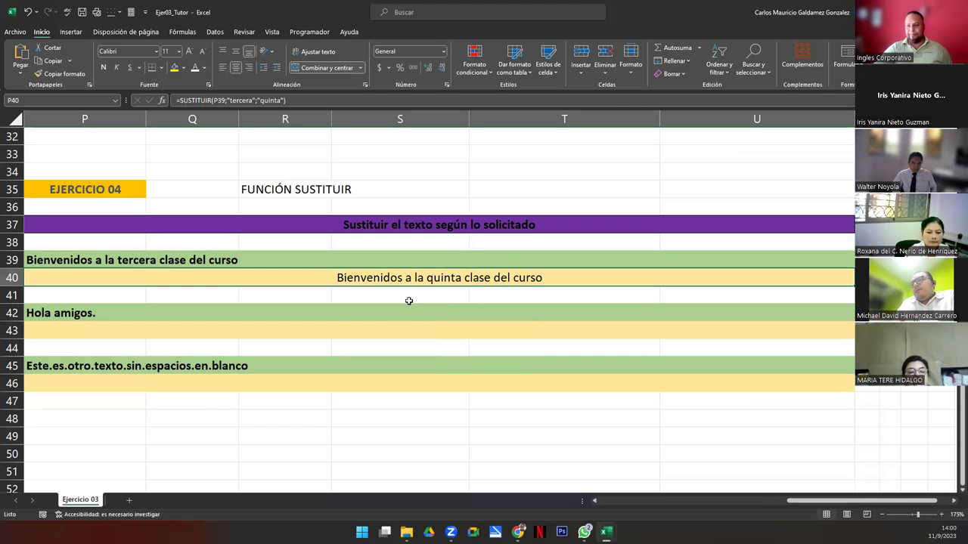
Enter the replacement word compañeros in S41, above the Hola amigos. sentence.
click(370, 299)
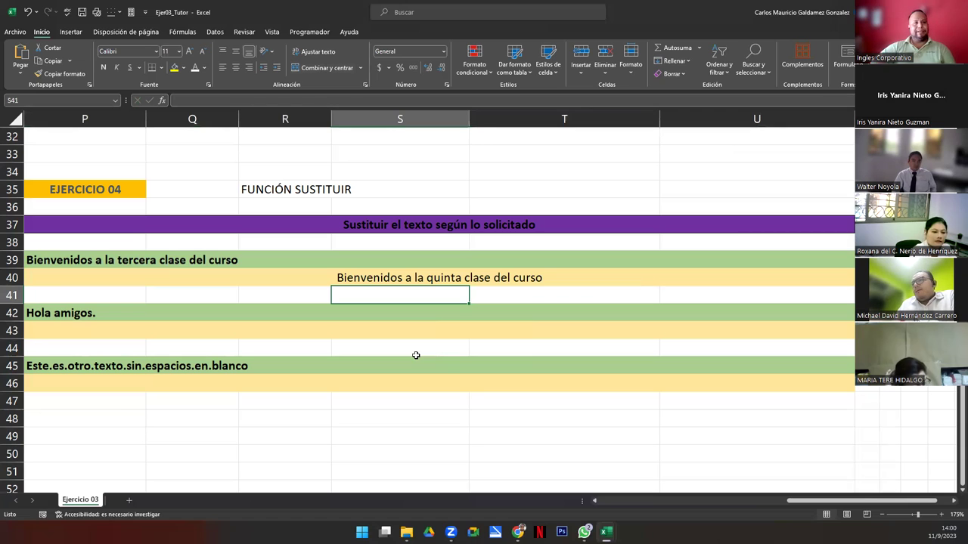
text(C)
key(BackSpace)
text(caom)
key(BackSpace)
key(BackSpace)
key(BackSpace)
text(m)
key(BackSpace)
text(ompá)
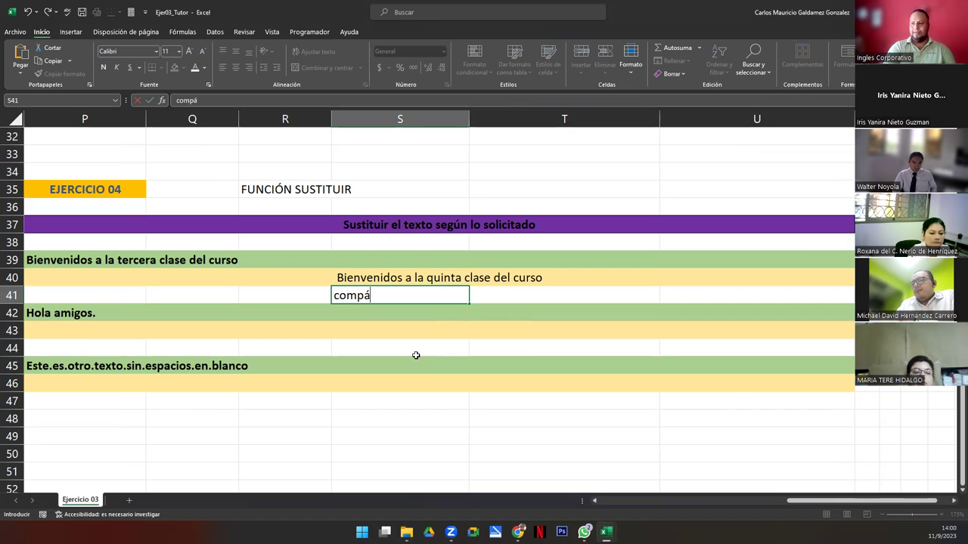
key(BackSpace)
text(añeros)
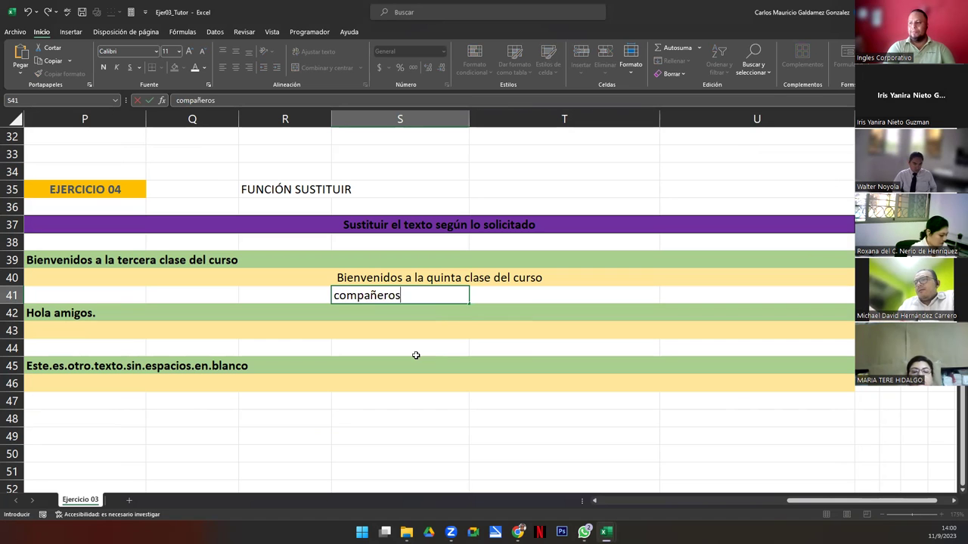
key(Return)
Enter =SUSTITUIR(P42;"amigos";"compañeros") in P43 to replace the word in the greeting sentence.
key(Down)
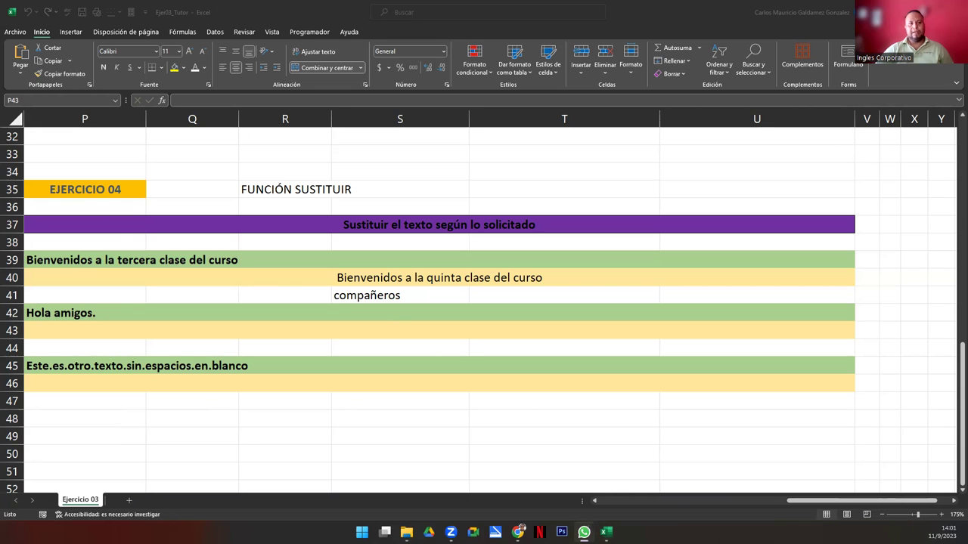
click(377, 332)
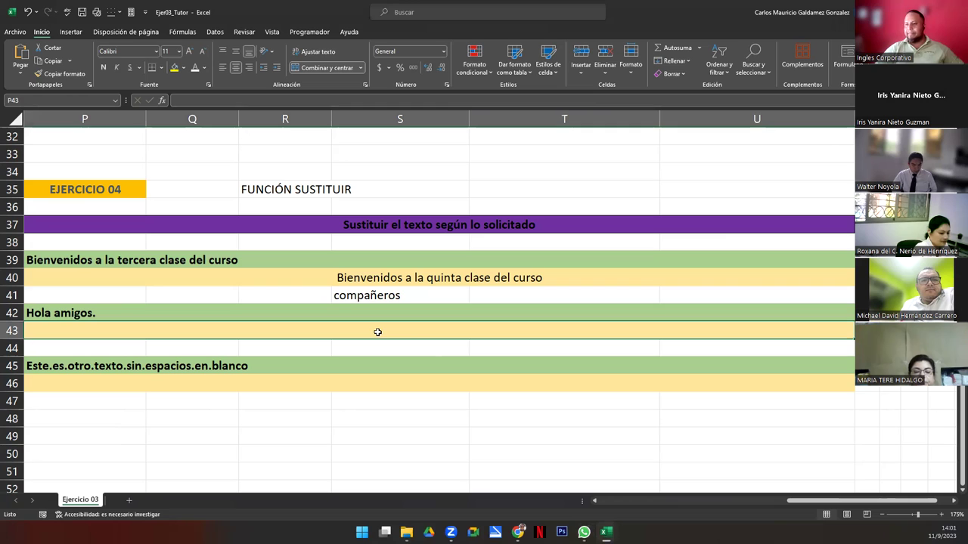
text(=sus)
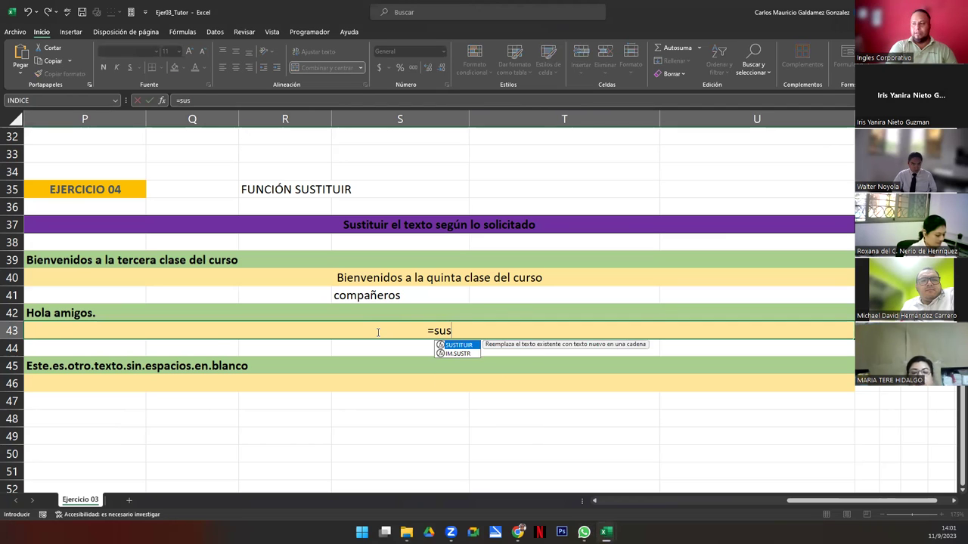
key(Tab)
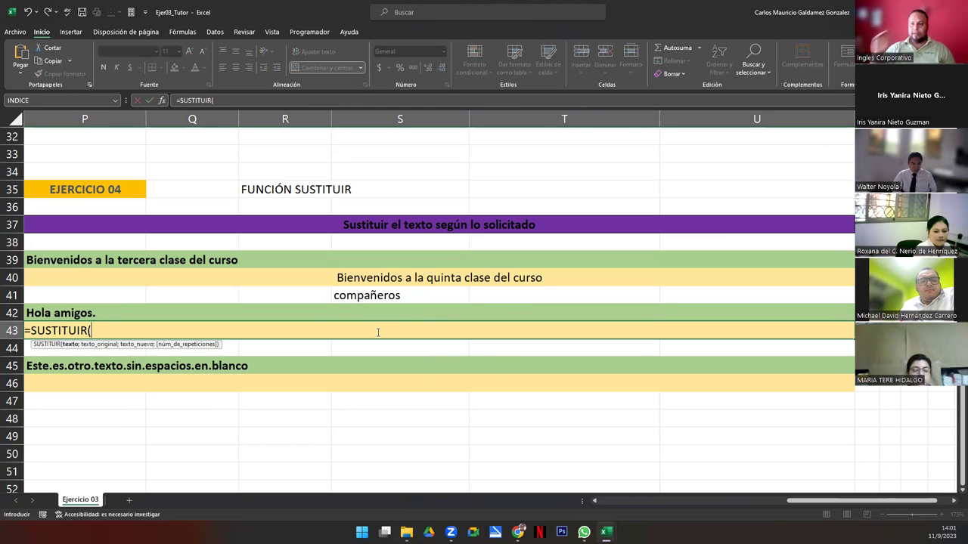
click(153, 313)
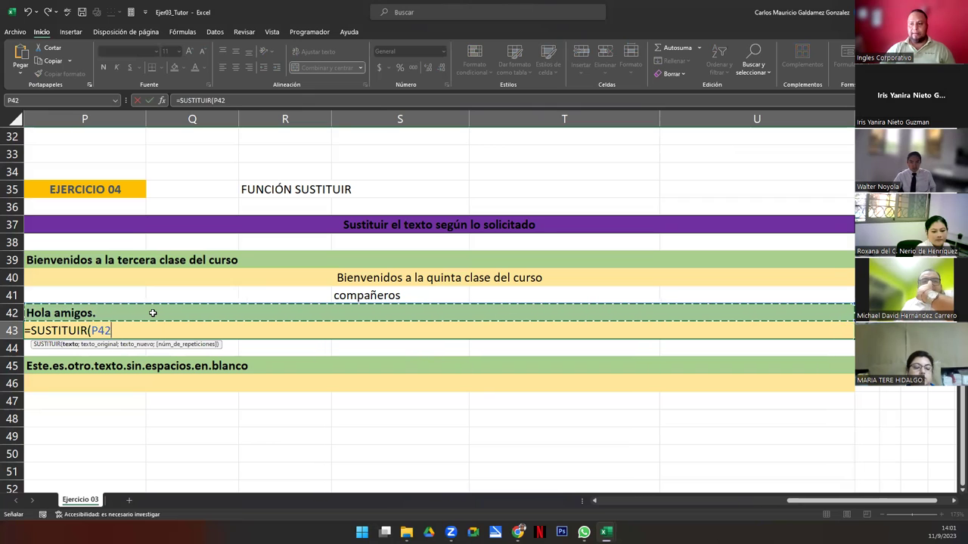
text(;)
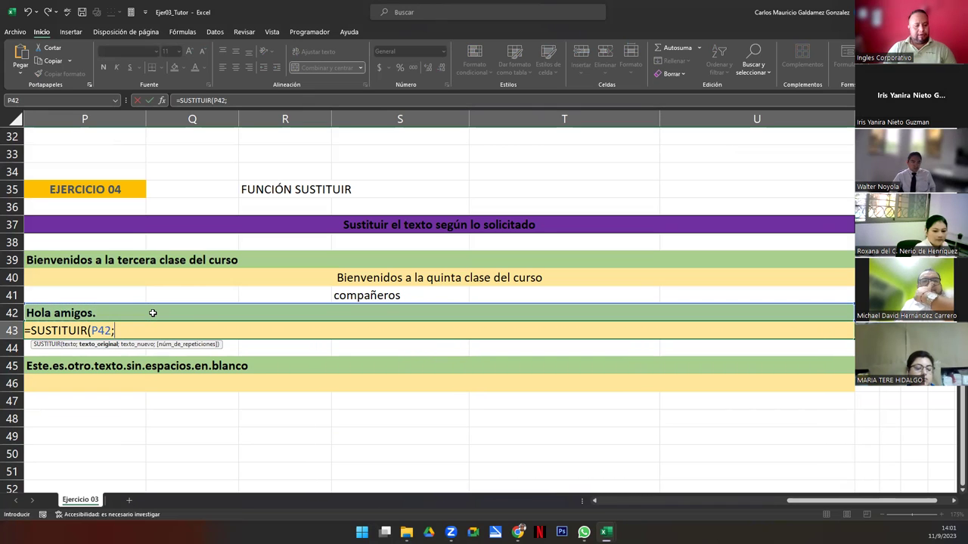
text("amigos)
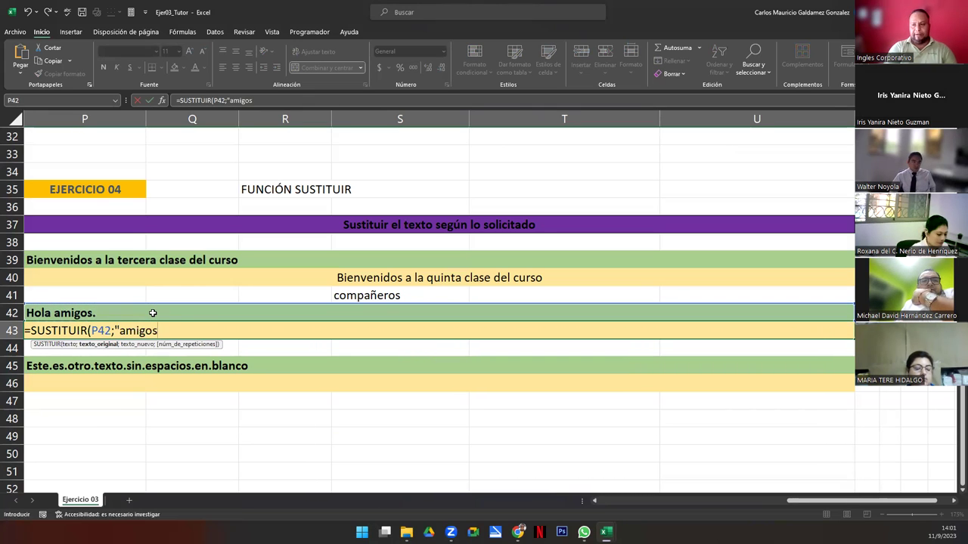
text(";)
text("compañeros)
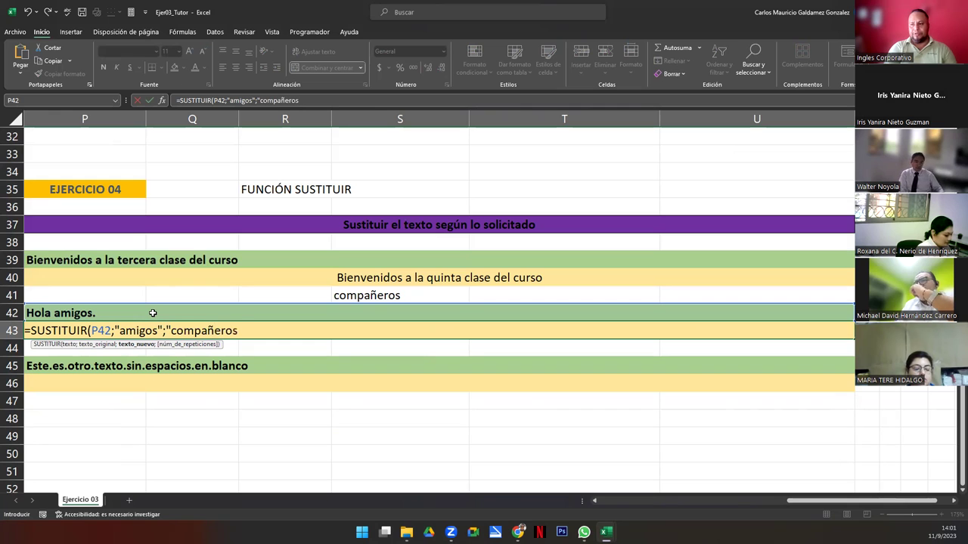
text("))
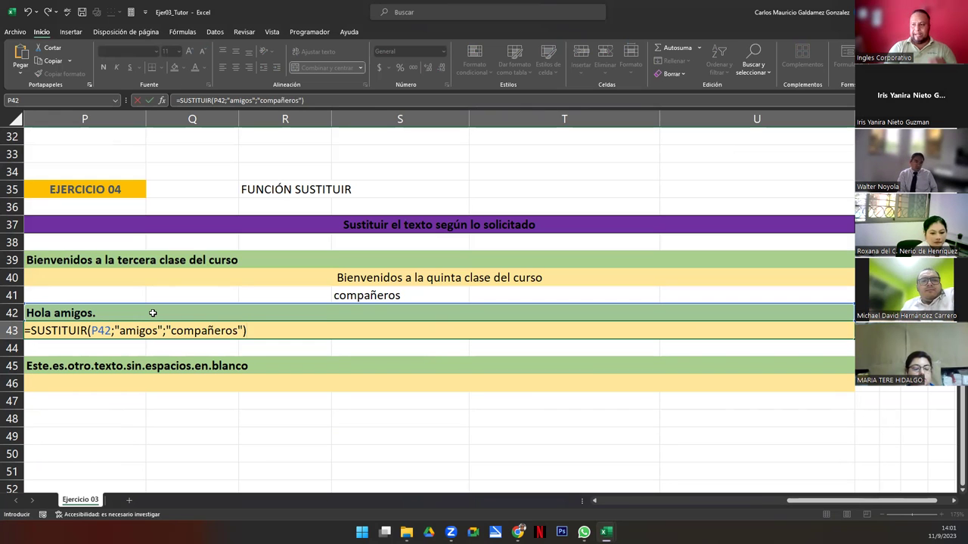
key(Return)
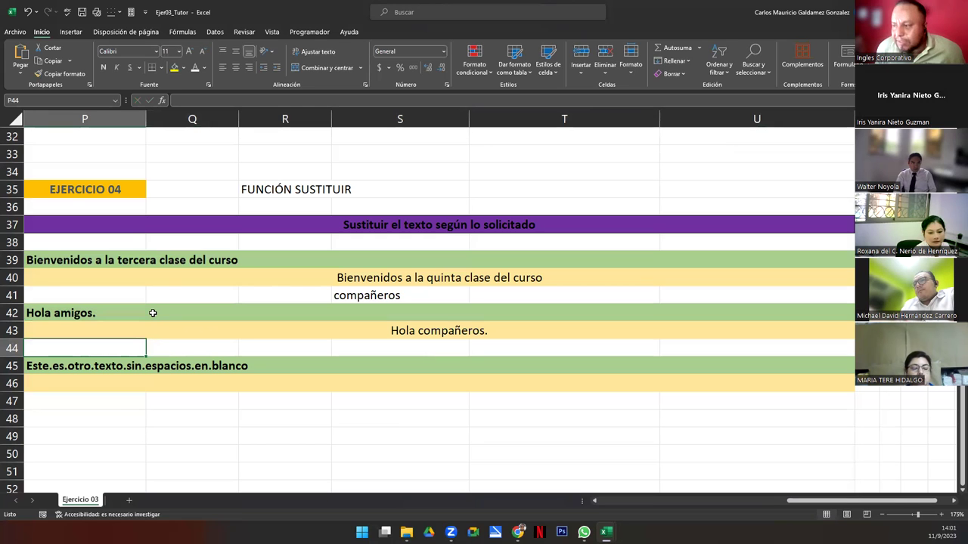
Delete the helper word compañeros from S41.
key(Up)
key(Up)
key(Up)
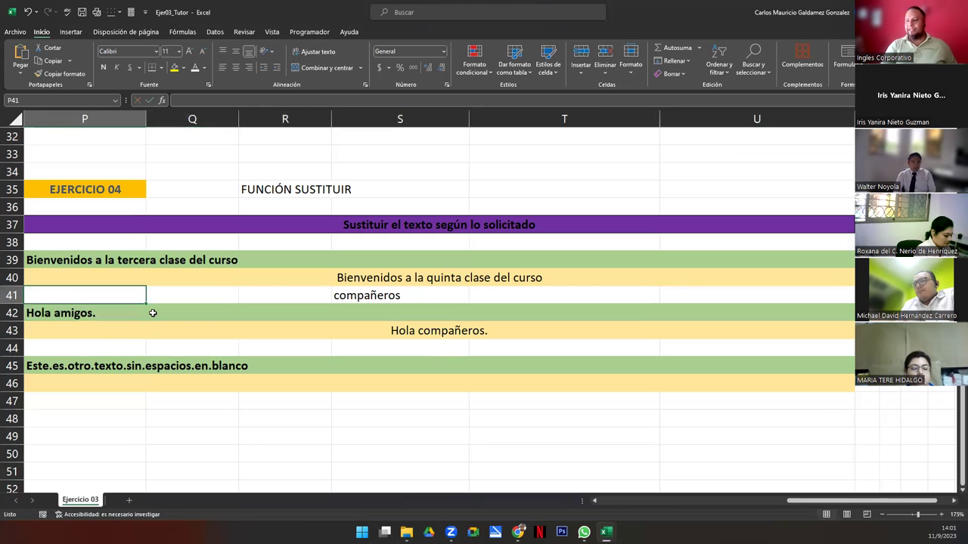
key(Right)
key(Right)
key(Right)
key(Delete)
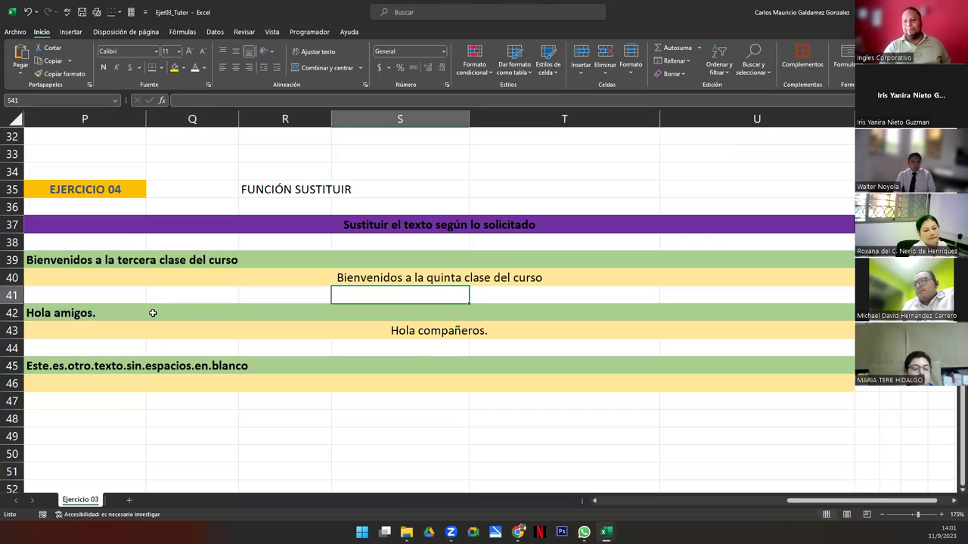
Enter =SUSTITUIR(P45;".";" ") in P46 to replace the periods in the third sentence with spaces.
key(Down)
key(Down)
key(Down)
key(Down)
key(Down)
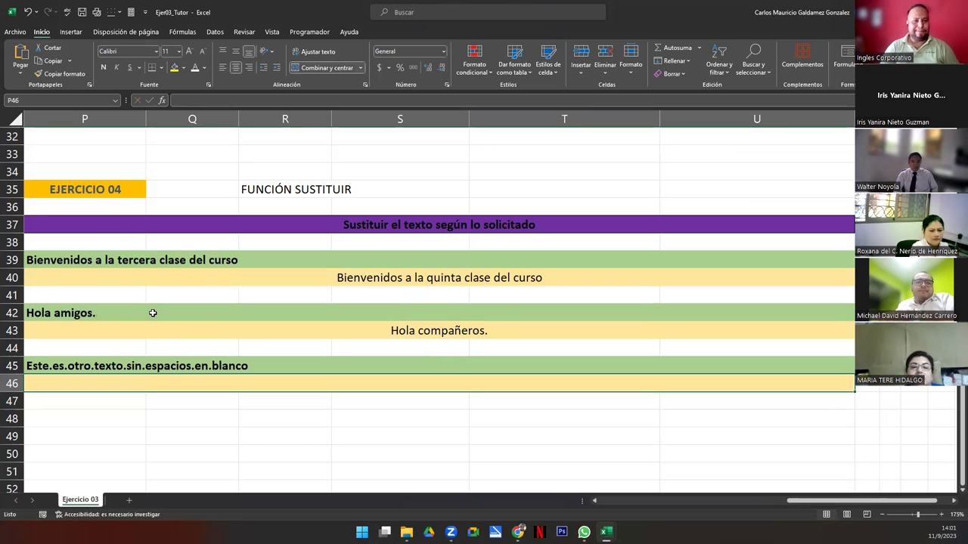
text(=)
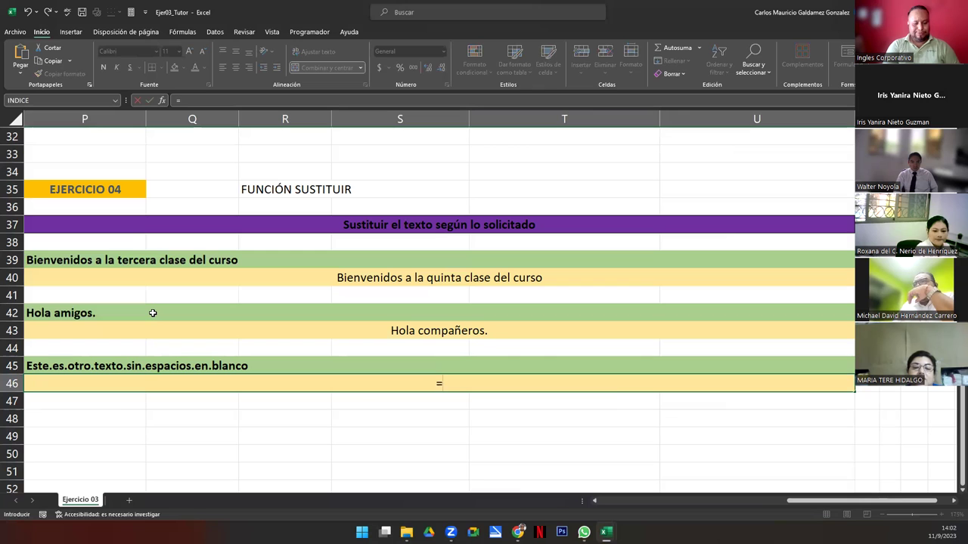
text(susti)
key(Tab)
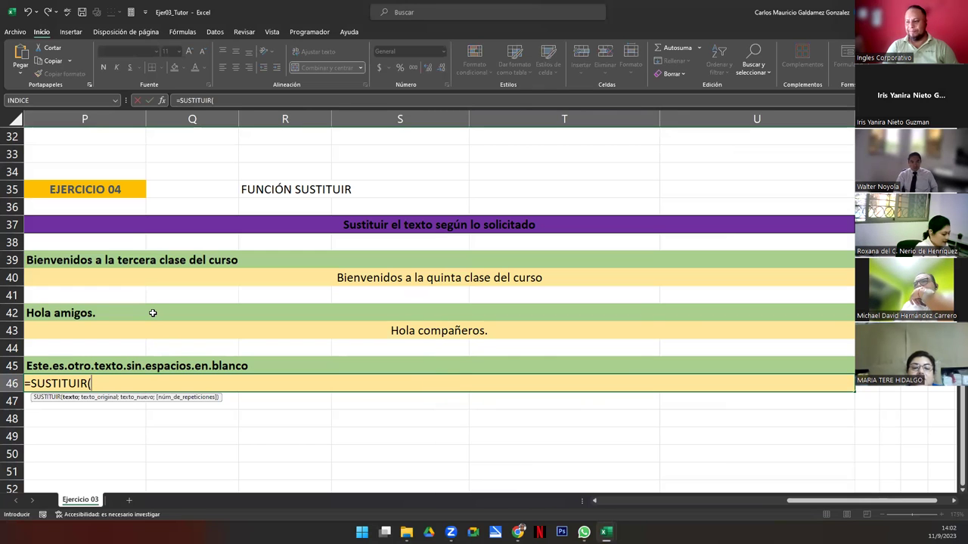
key(Up)
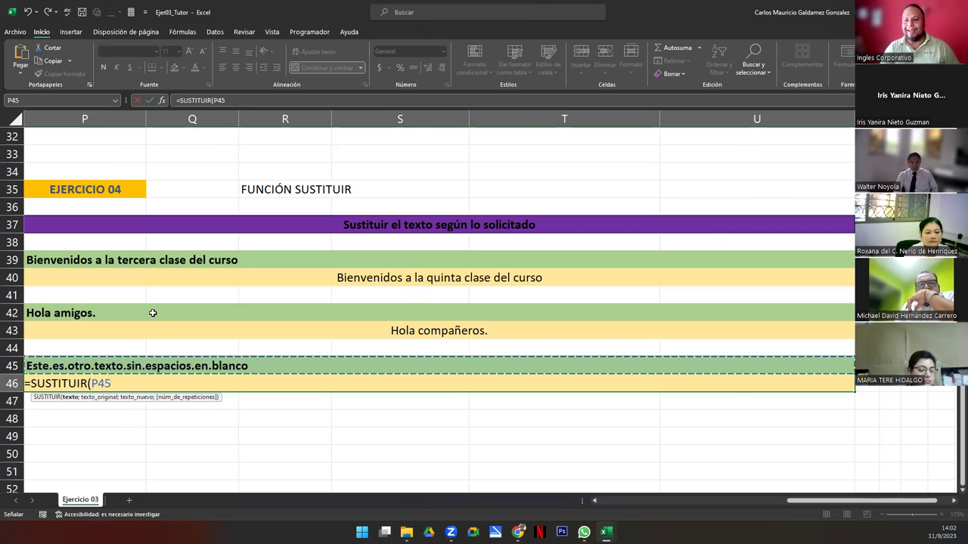
text(;)
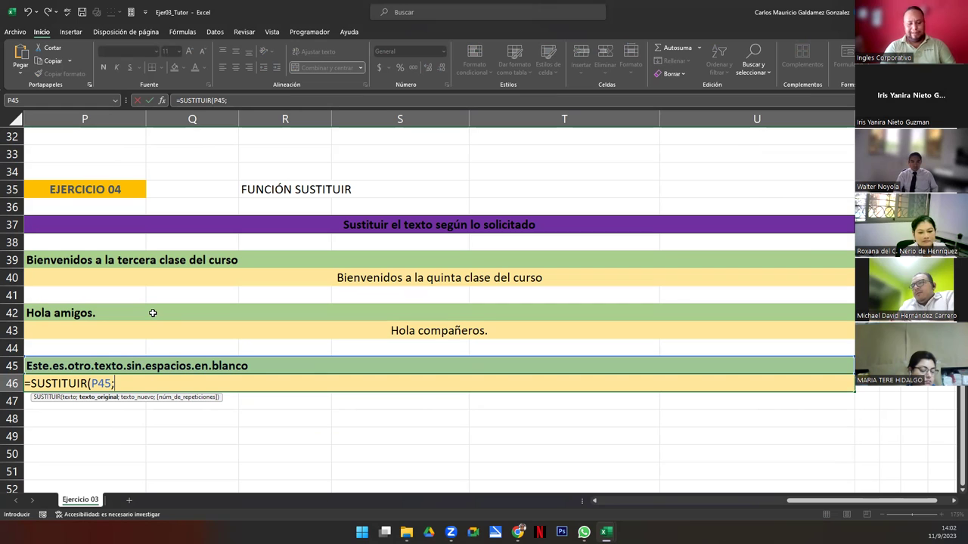
text(".";)
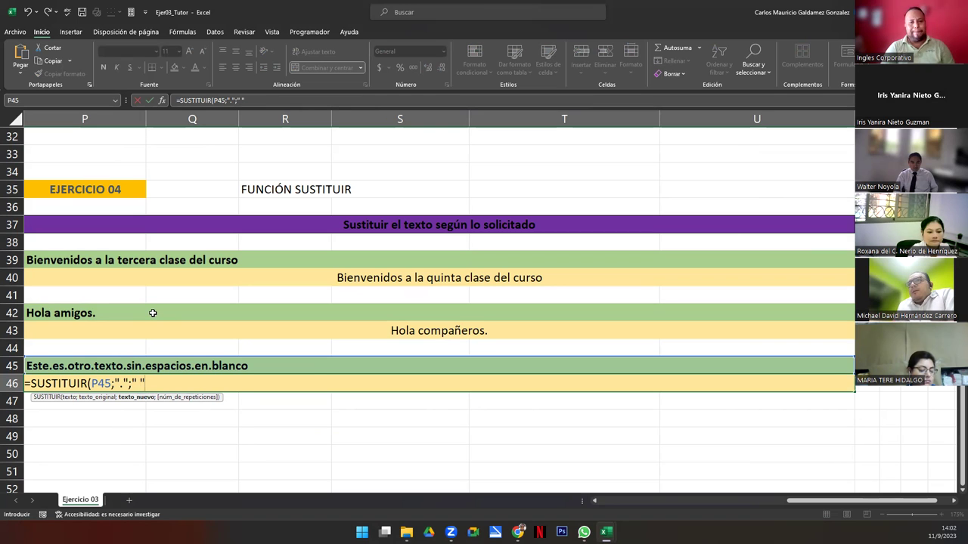
text(" ")
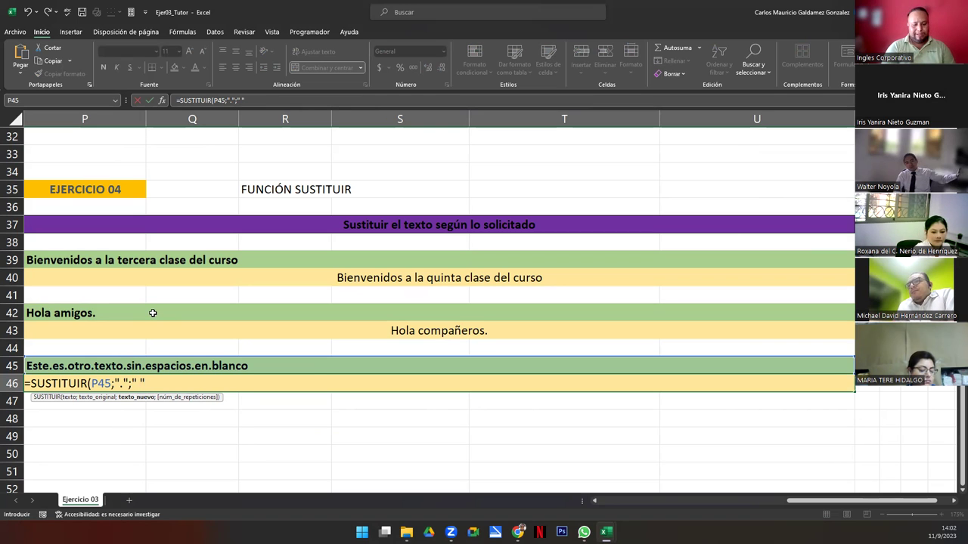
text())
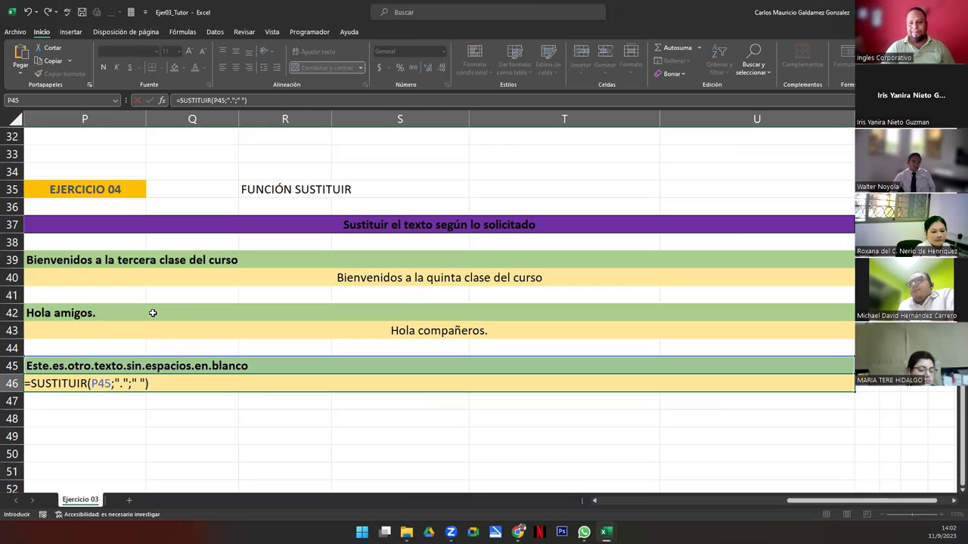
key(Return)
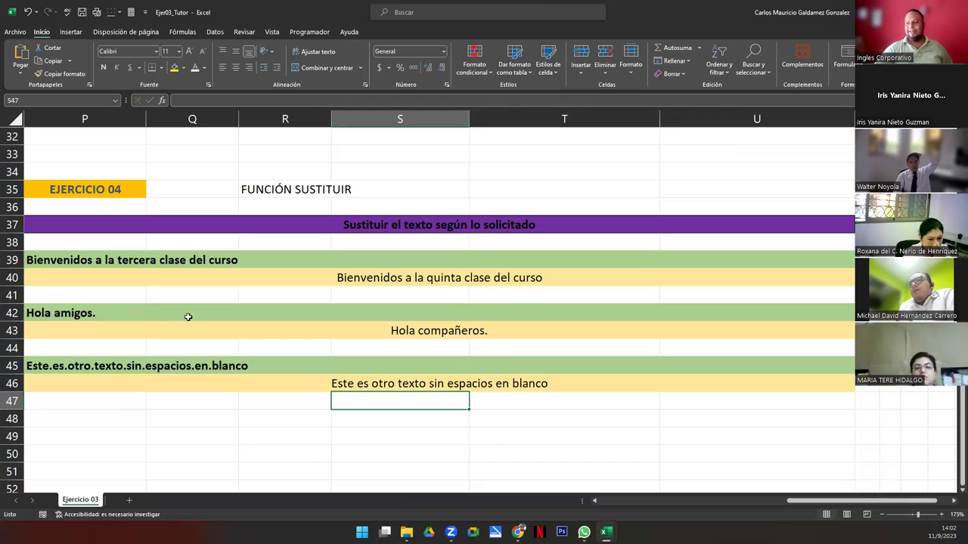
Review the original-text and new-text arguments of the SUSTITUIR formula in P46.
click(383, 385)
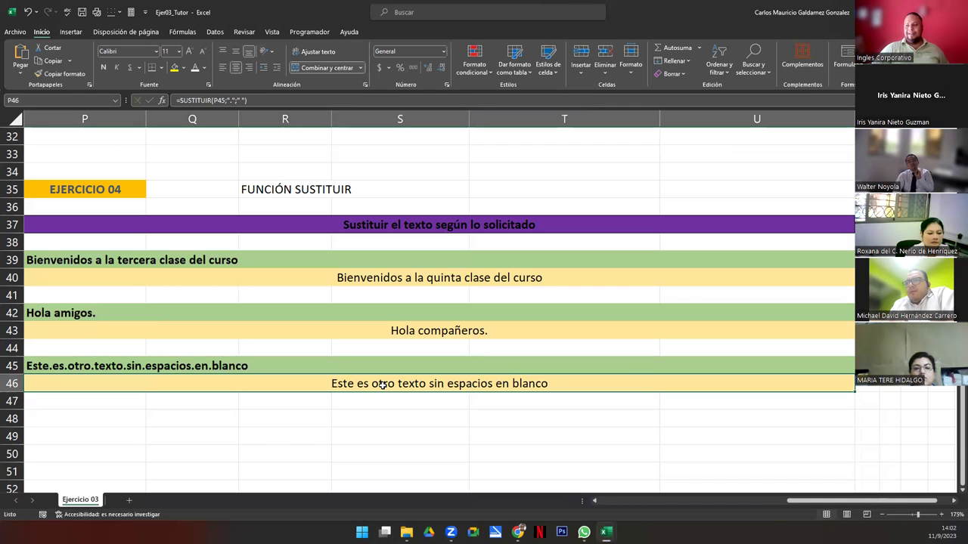
double_click(383, 385)
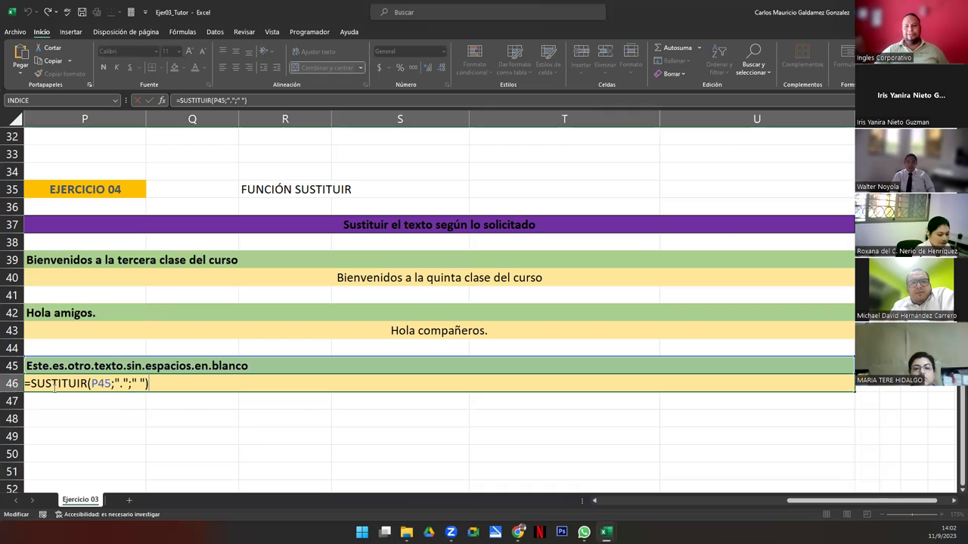
click(123, 384)
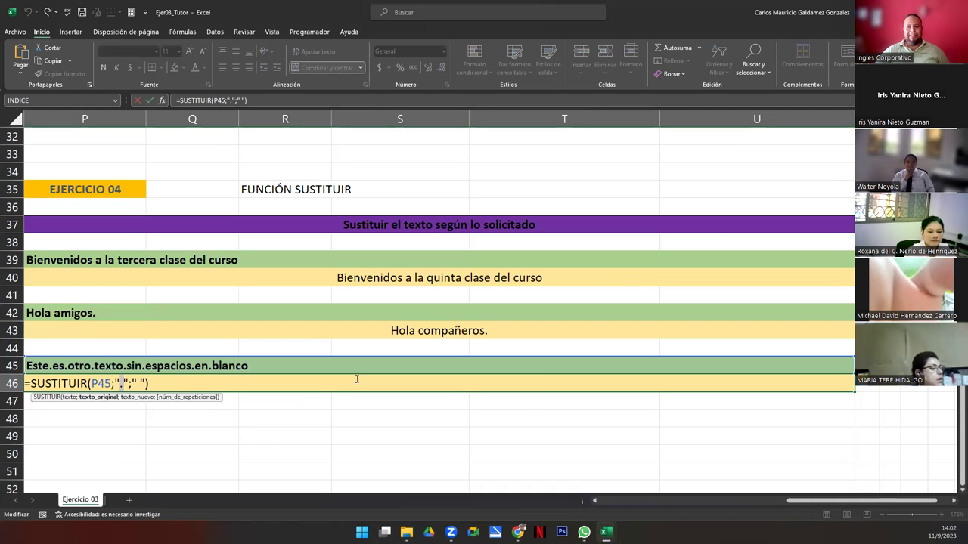
click(138, 384)
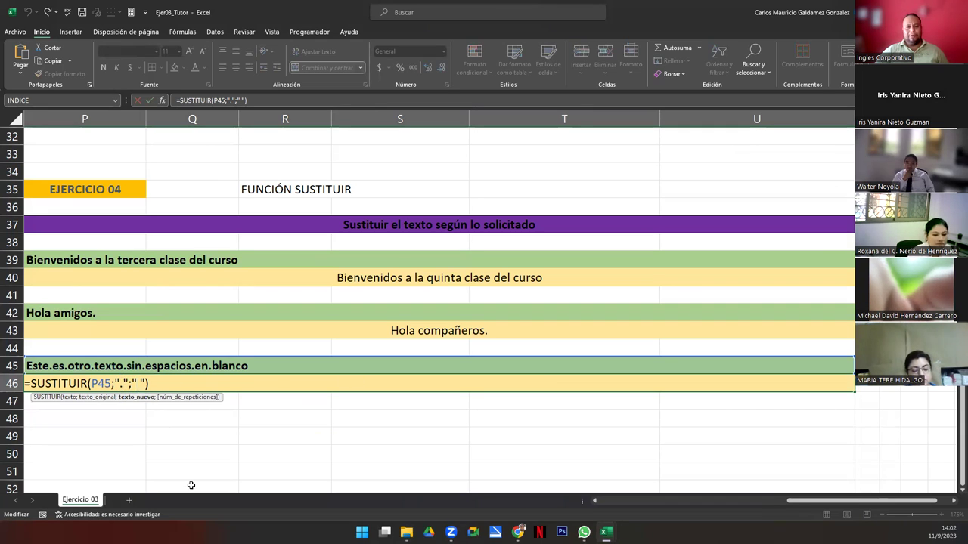
key(Return)
Enter the sample text Hola@Como@ha@estado@hoy@ in P48, below the exercise.
key(Return)
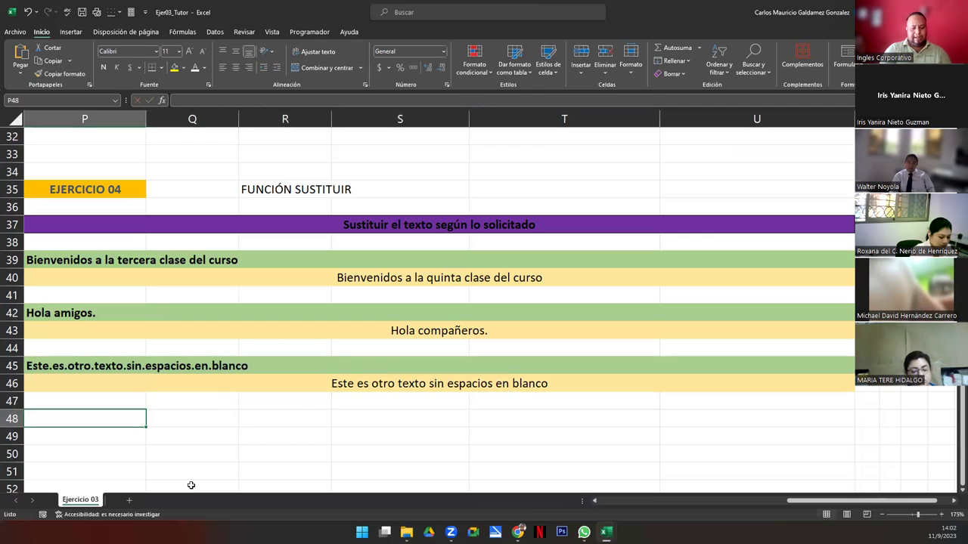
text(Hola@)
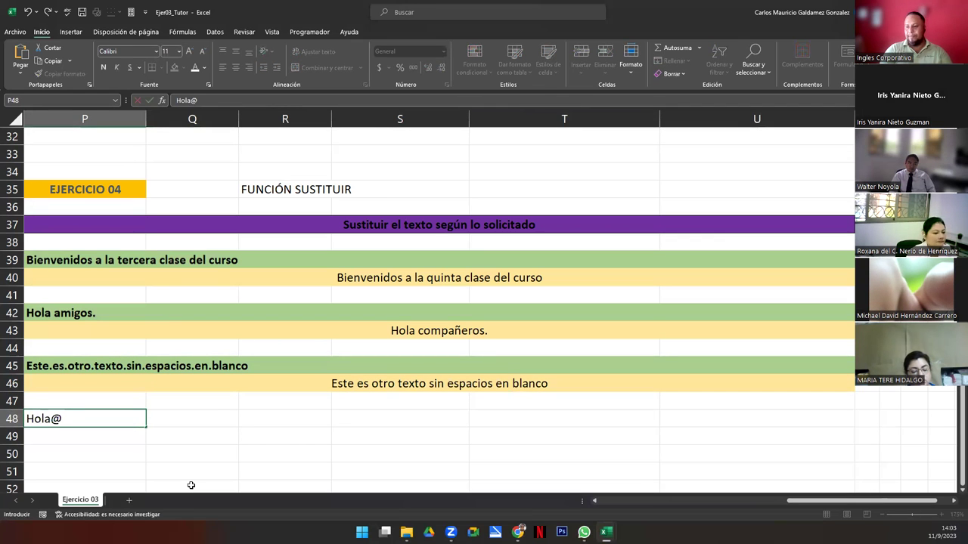
text(Como@)
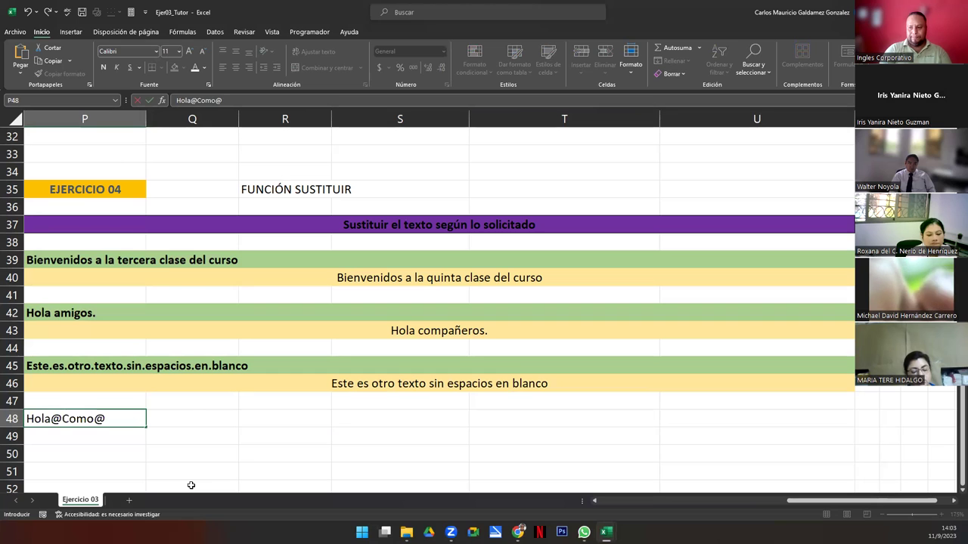
text(ha@)
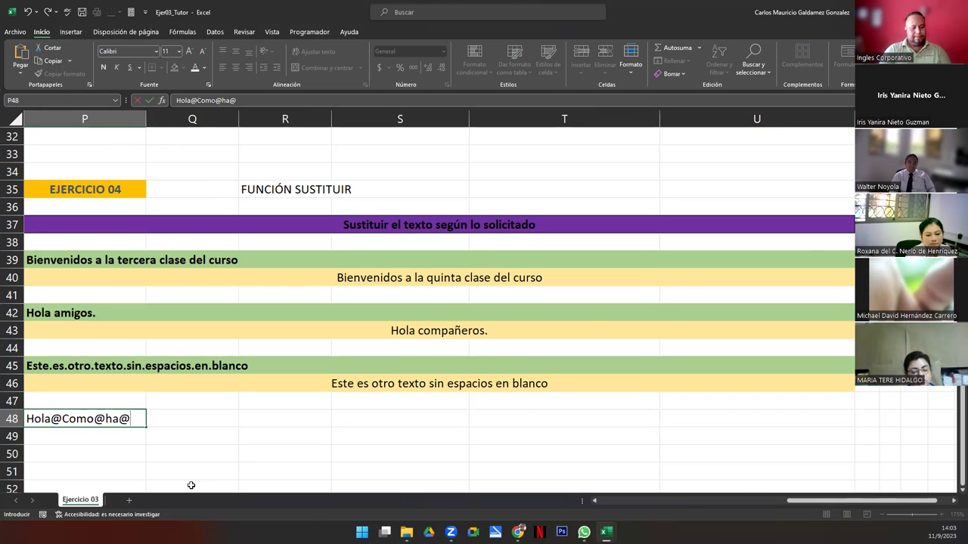
text(estado@hoy)
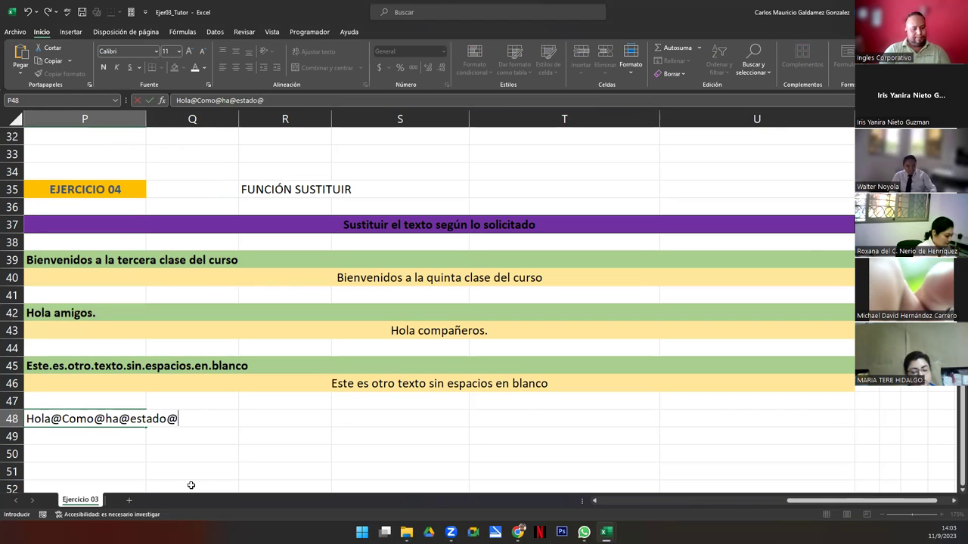
text(@)
key(Return)
Enter =SUSTITUIR(P48;"@";" ") in Q49 to replace the @ signs of the sample text with spaces.
key(Right)
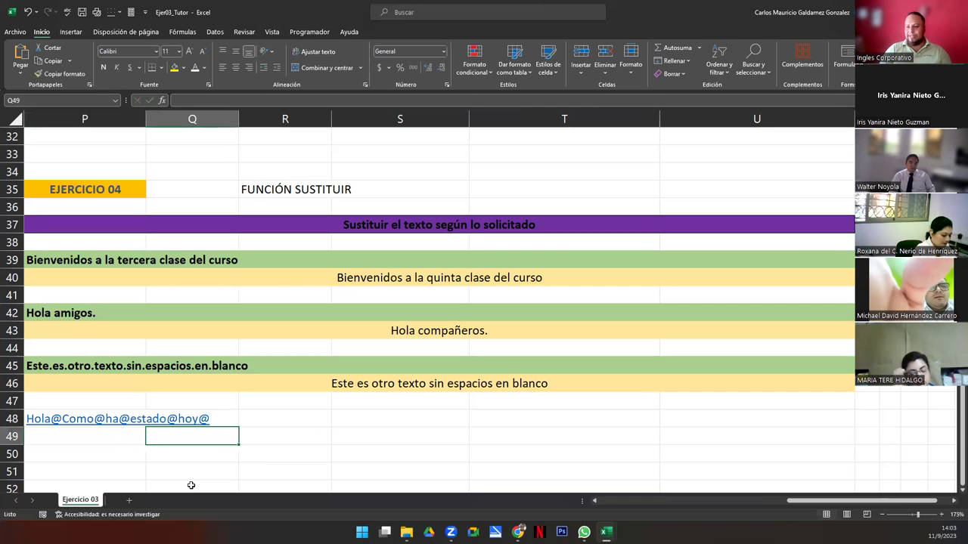
text(=SUSTITUIR()
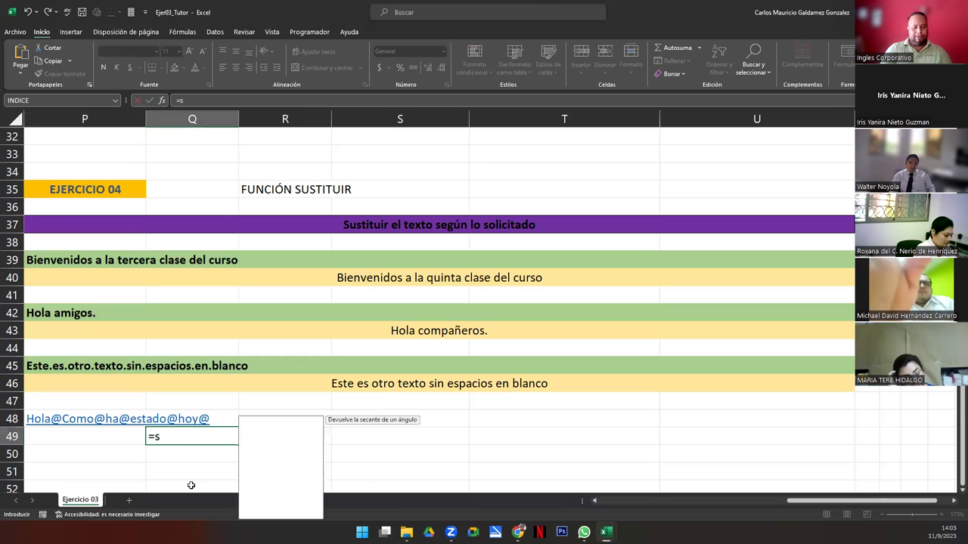
key(Up)
key(Left)
text(;")
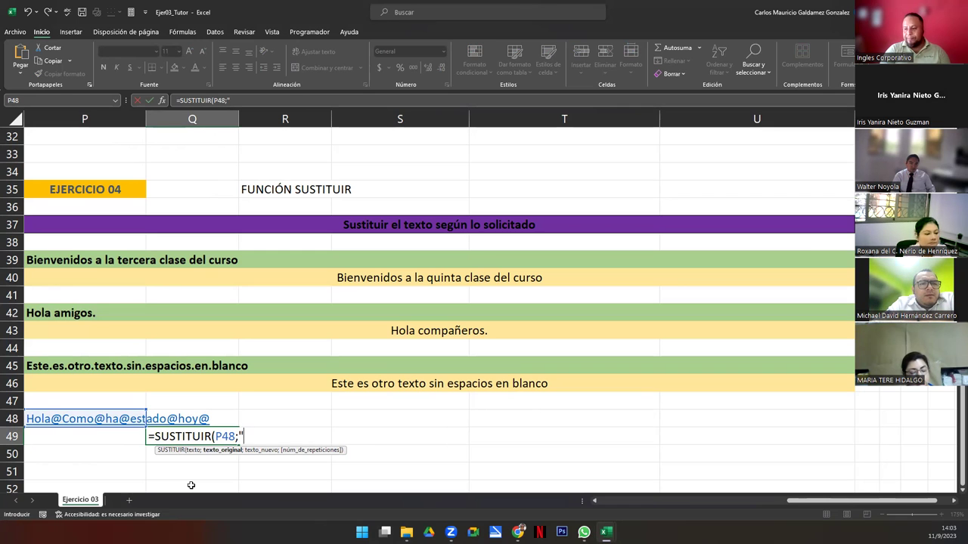
text(@")
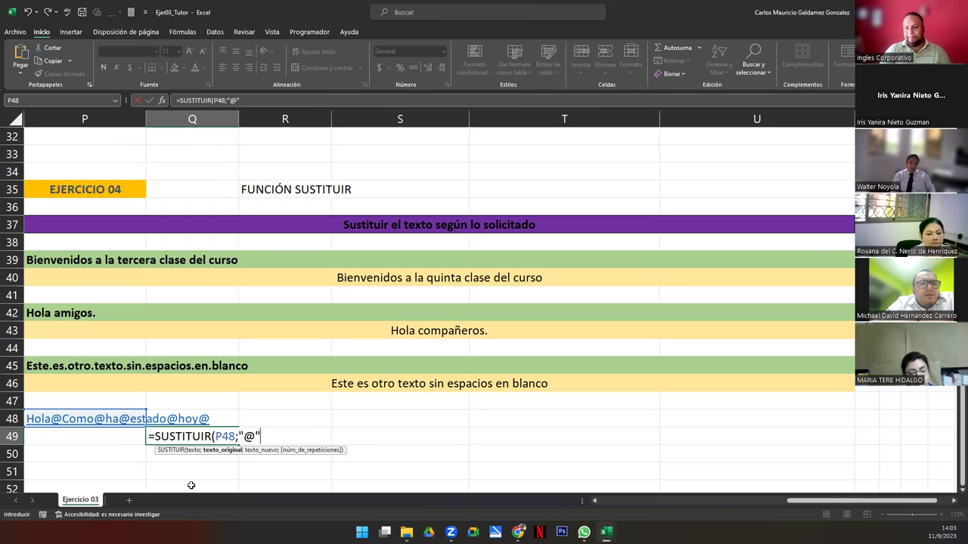
text(;")
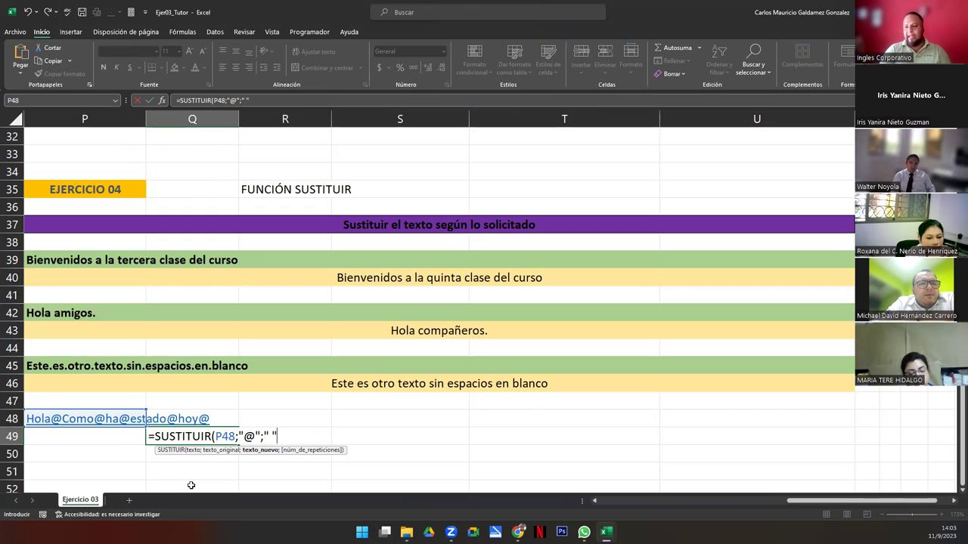
text( "))
key(Return)
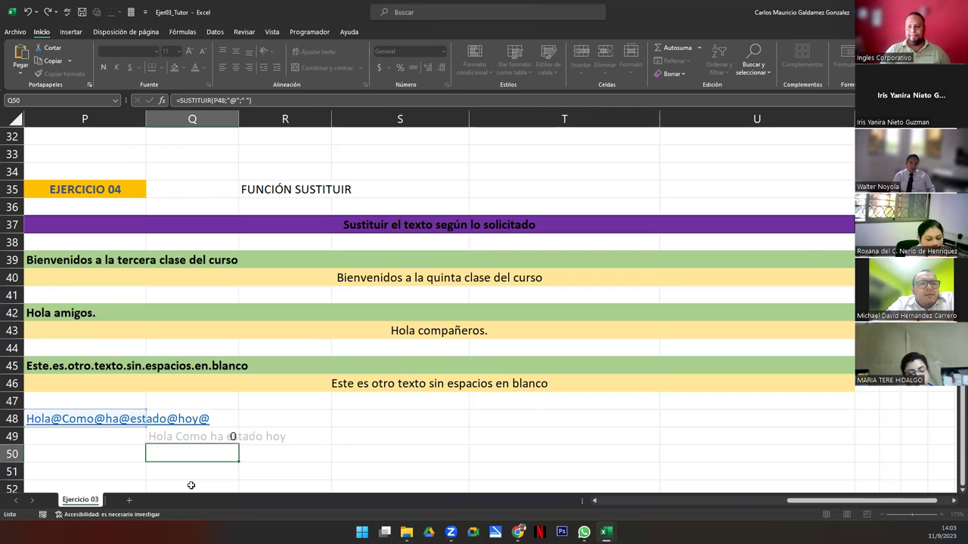
key(Up)
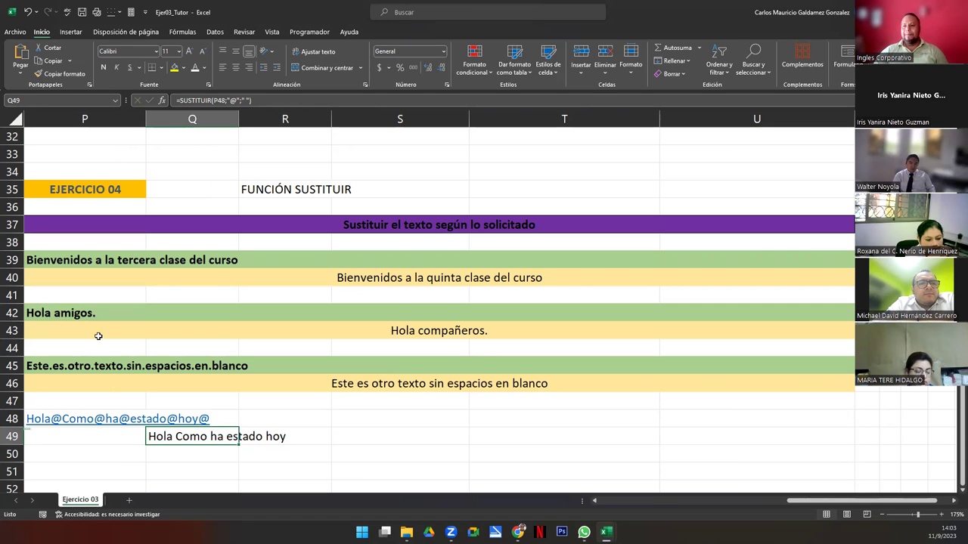
click(50, 259)
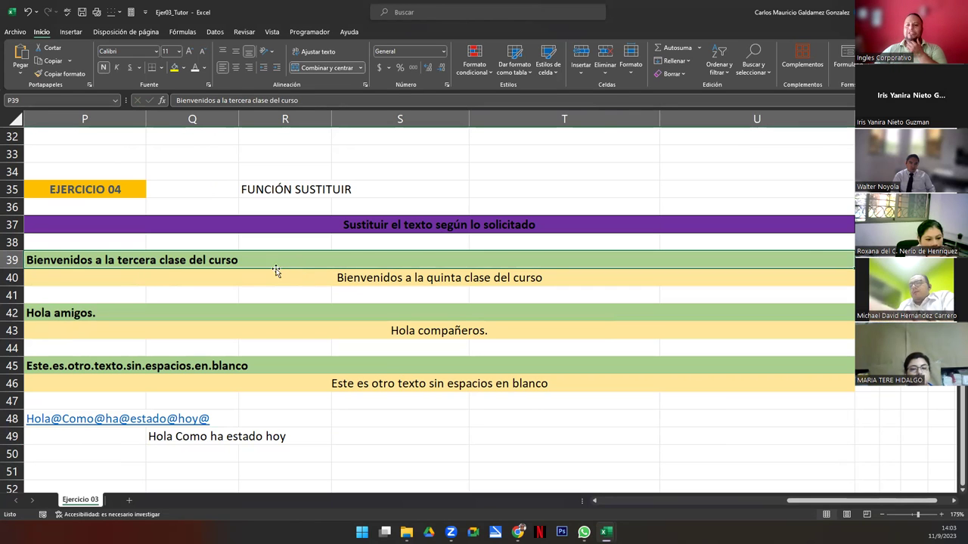
click(436, 280)
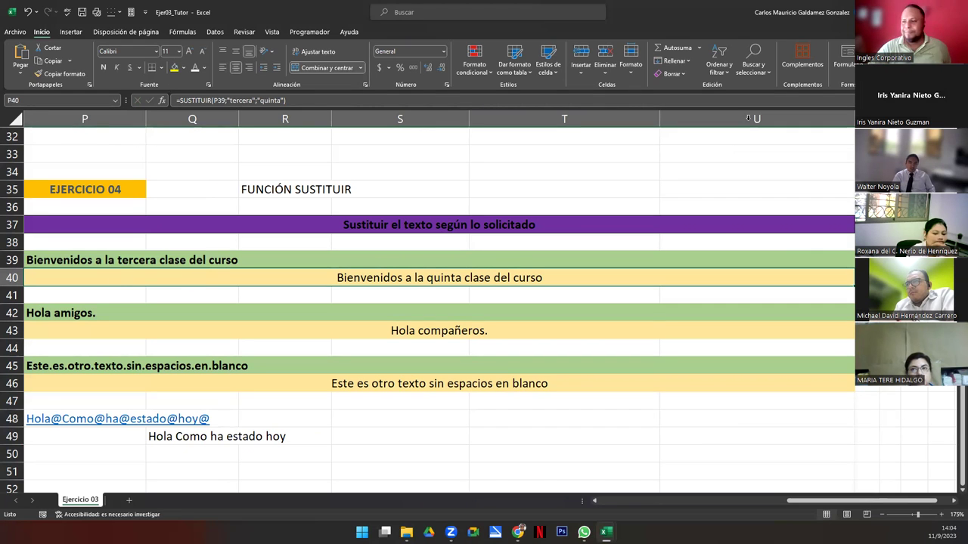
key(alt+Tab)
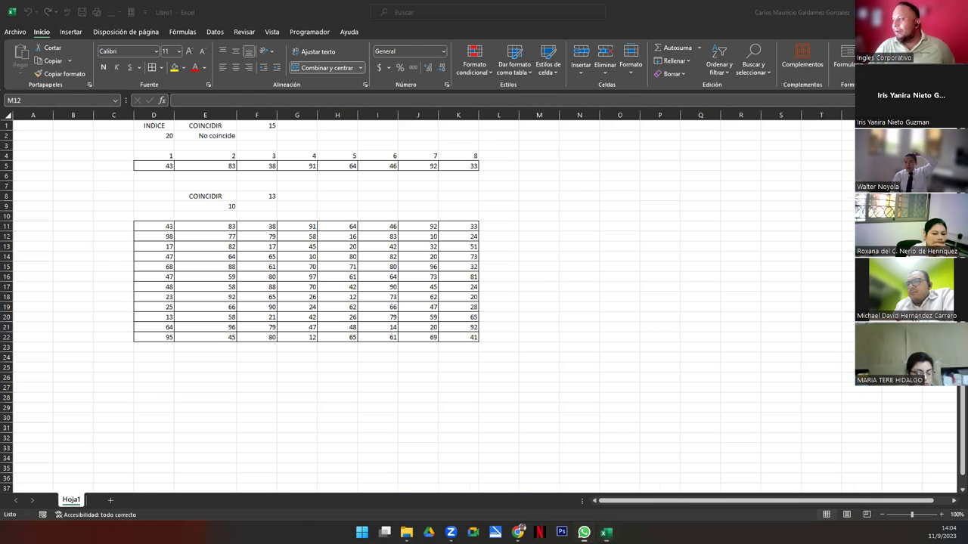
key(alt+Tab)
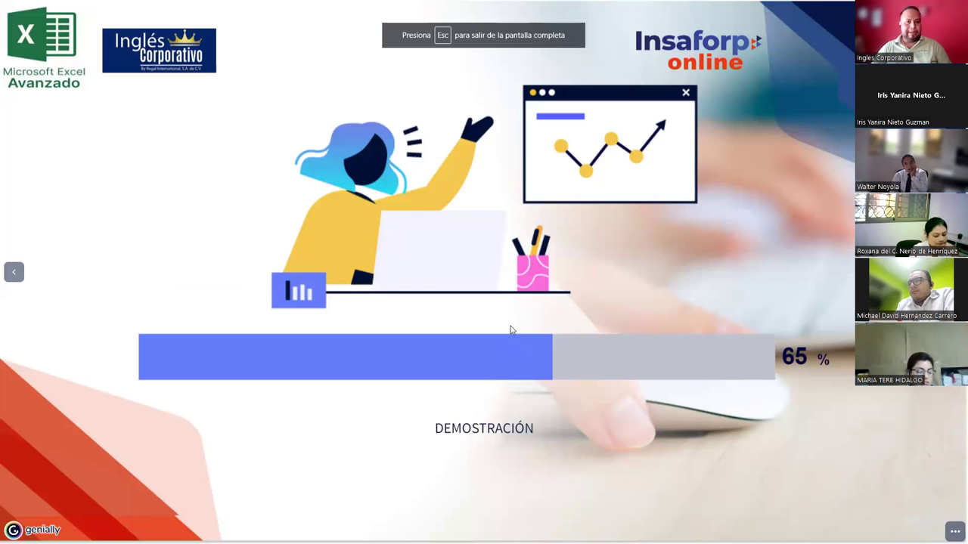
key(alt+Tab)
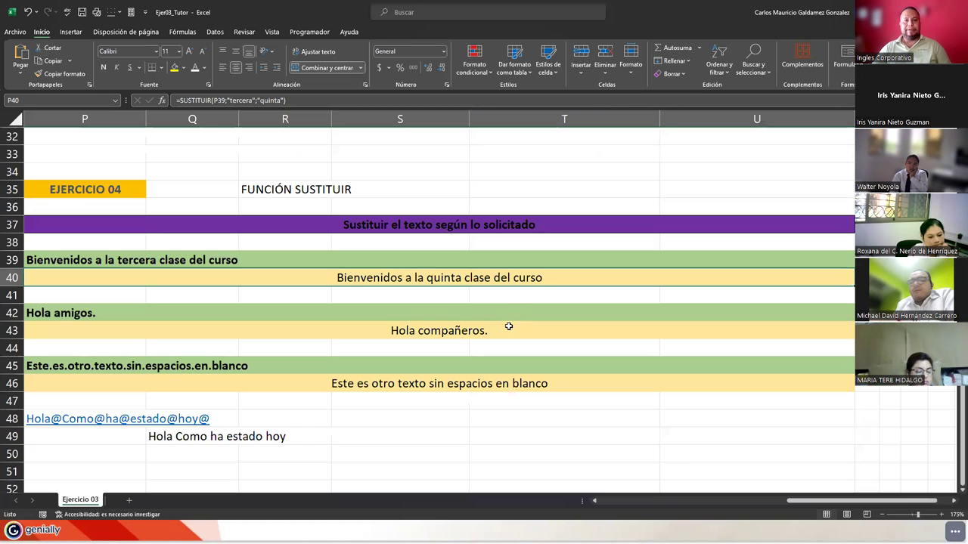
click(69, 435)
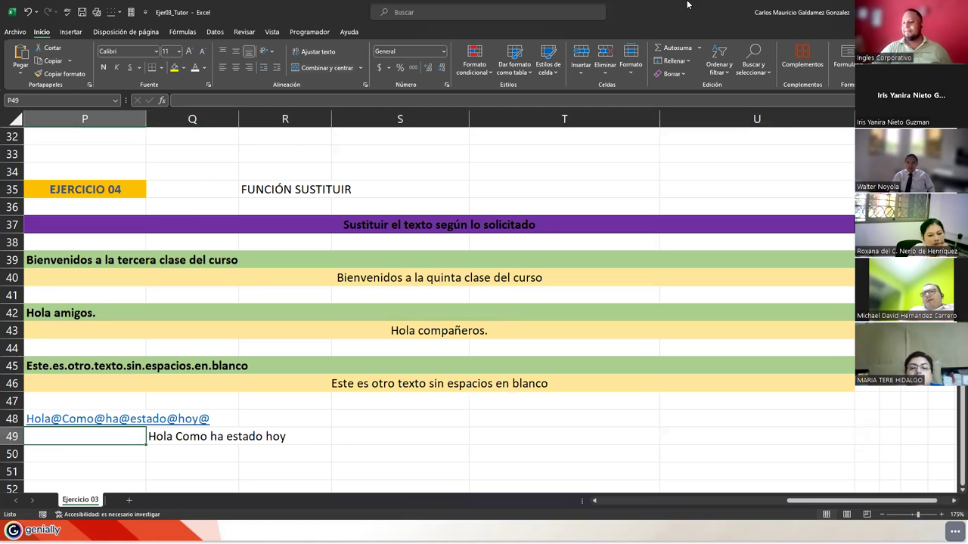
Switch to the Genially presentation and advance past ZONA DE CONSULTAS and FINALIZACIÓN to the closing ¡Muchas gracias! slide.
key(alt+Tab)
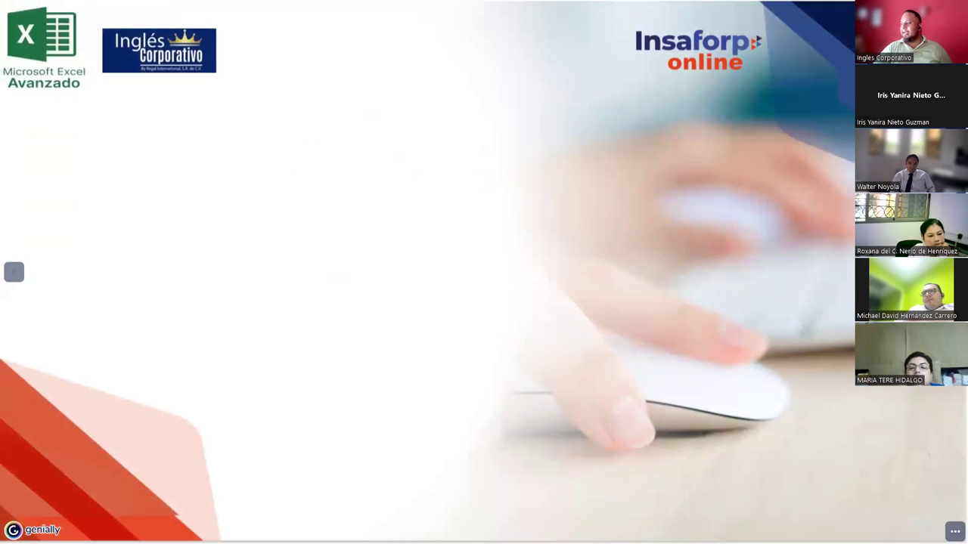
key(Right)
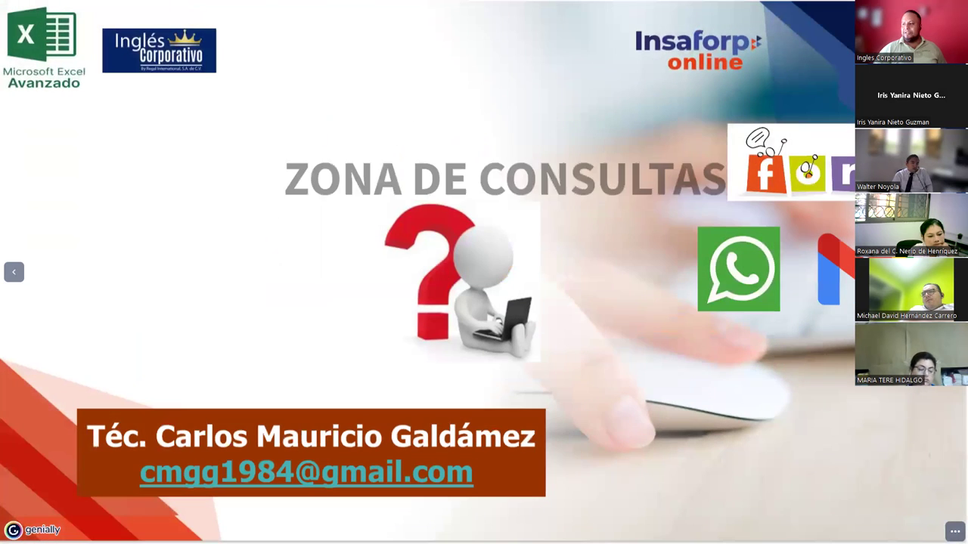
key(Right)
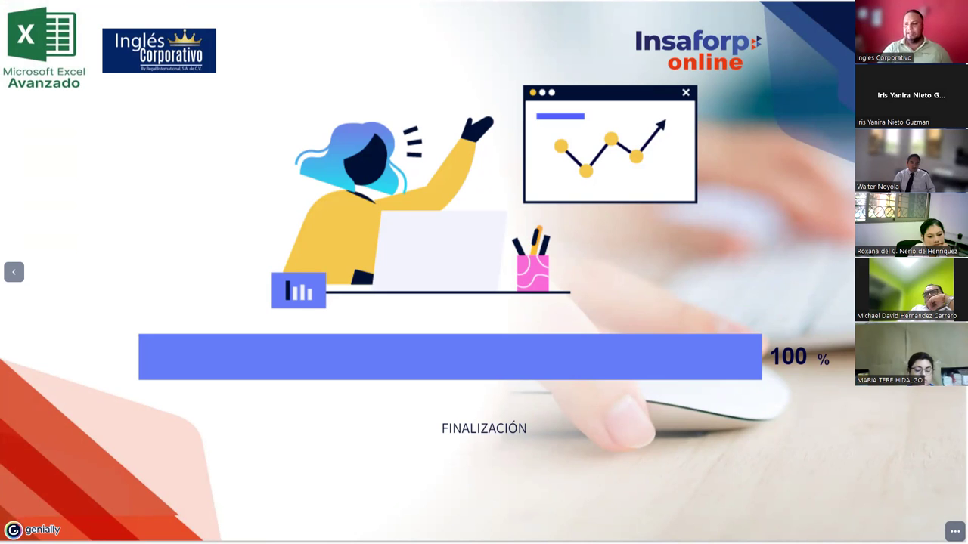
key(Right)
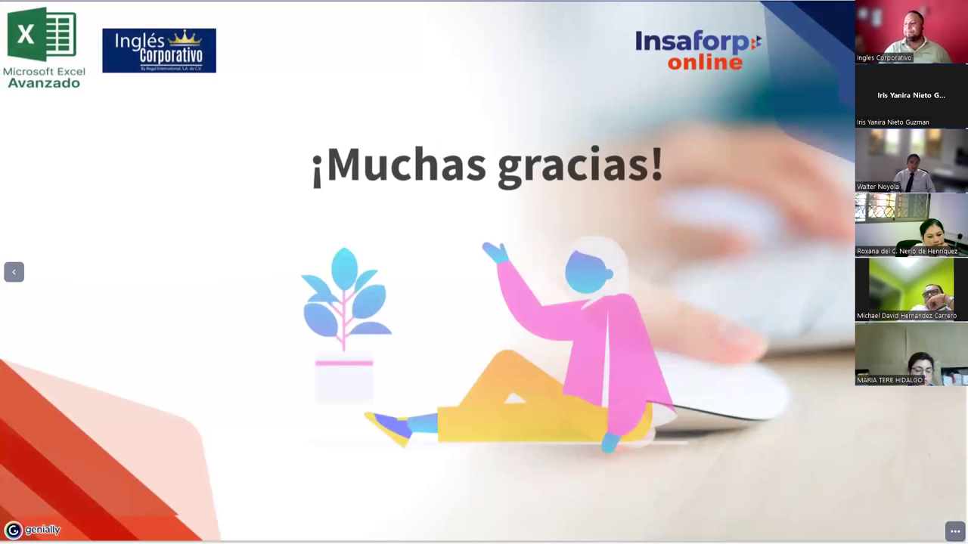